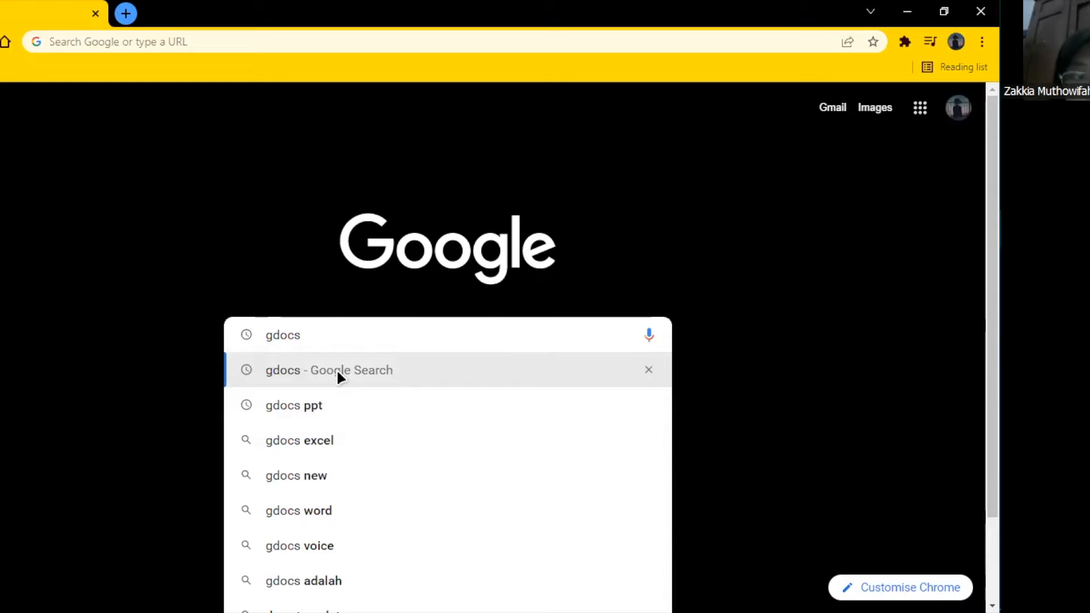
- Open Google Docs through a search for gdocs, and start a blank document containing the word "Lundi"
left_click(338, 372)
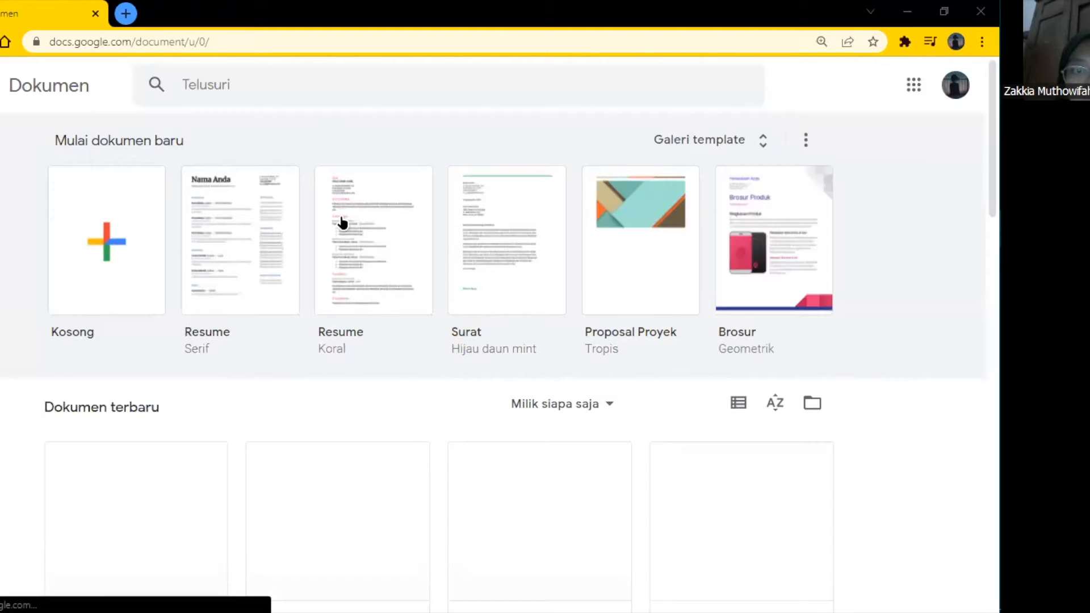
left_click(112, 207)
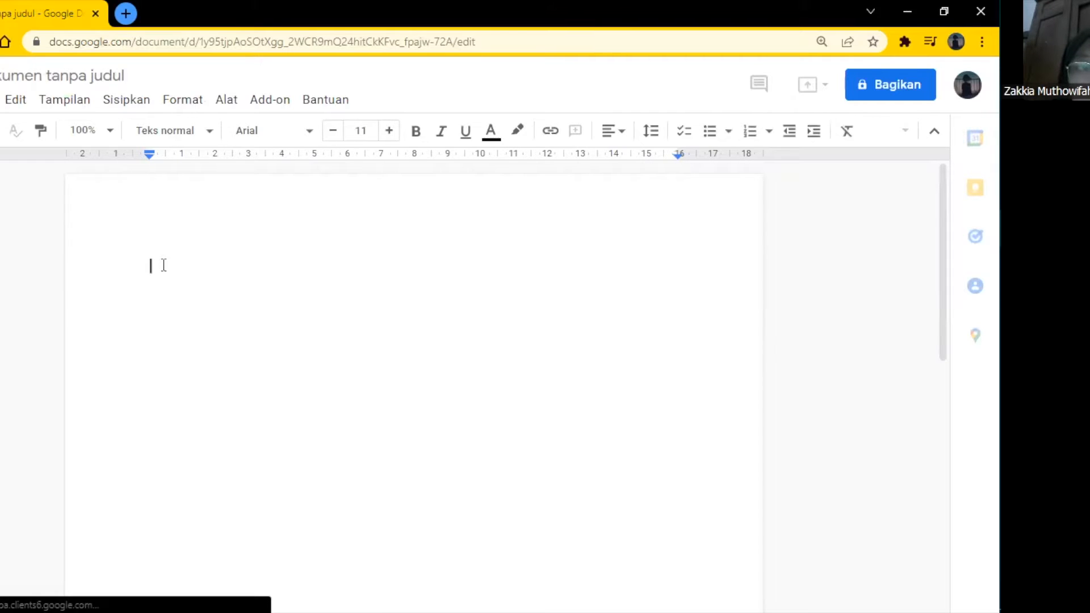
type("Lund")
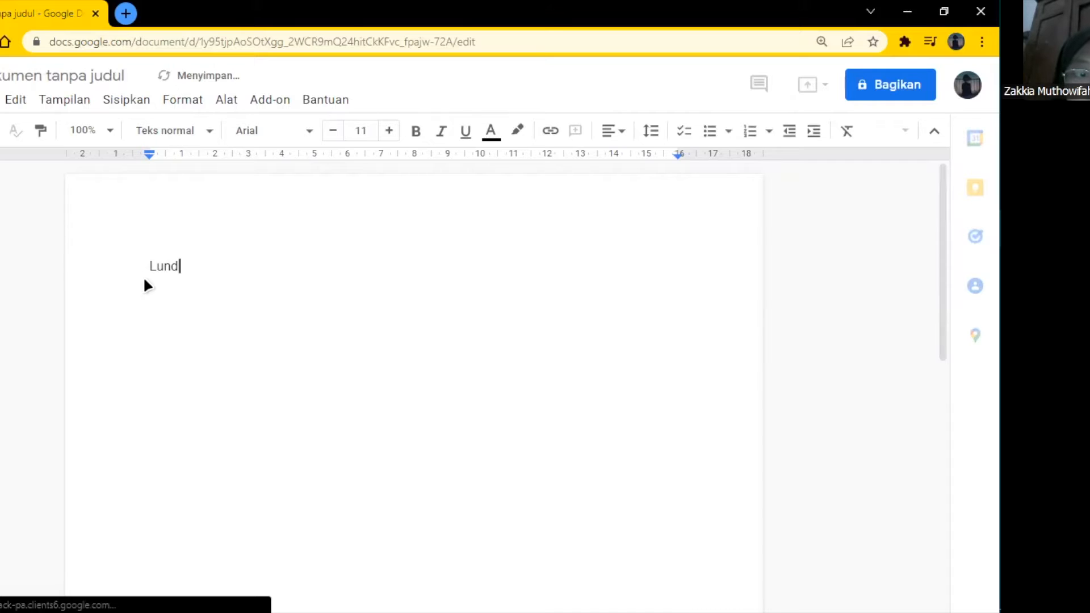
type("i")
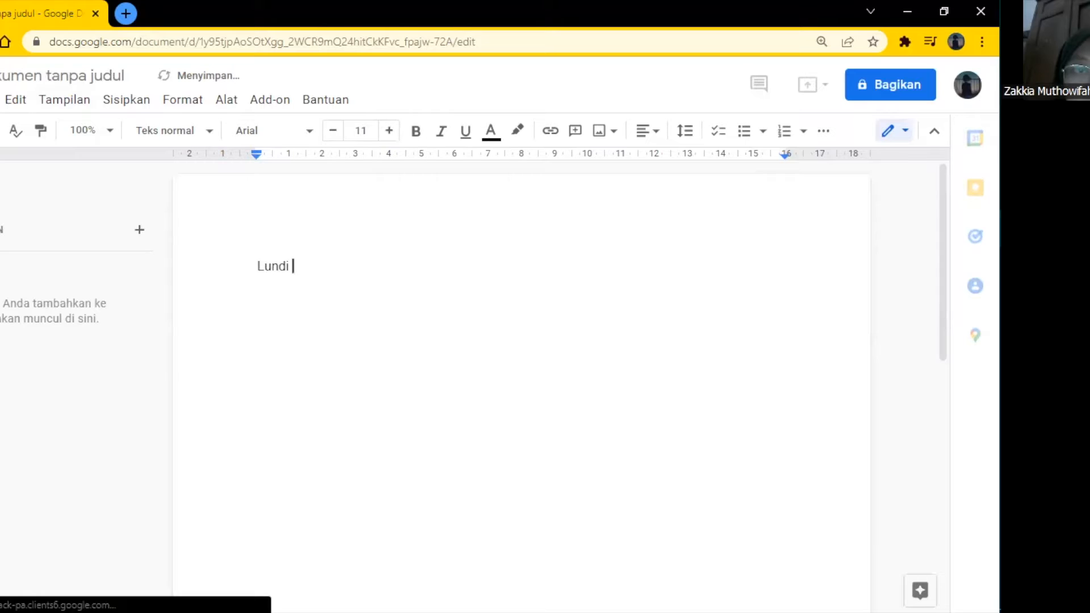
left_click(1, 100)
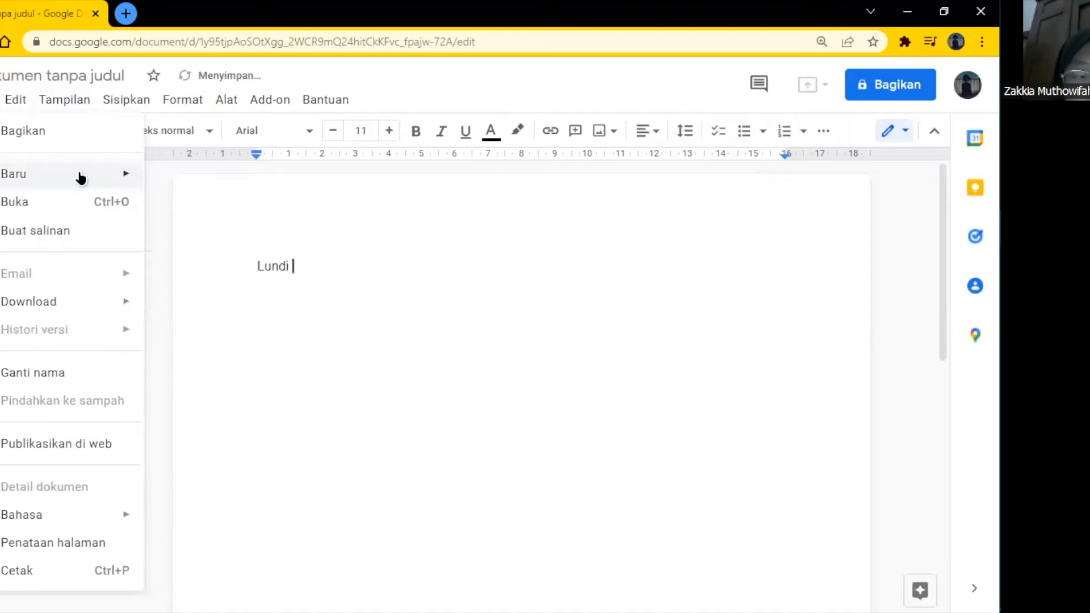
mouse_move(104, 174)
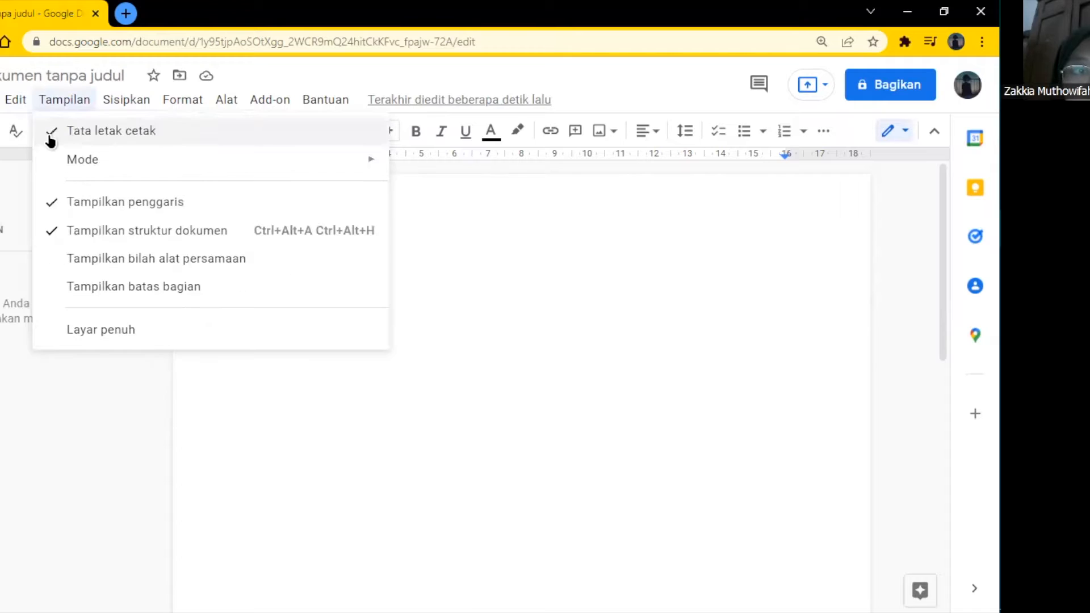
mouse_move(14, 104)
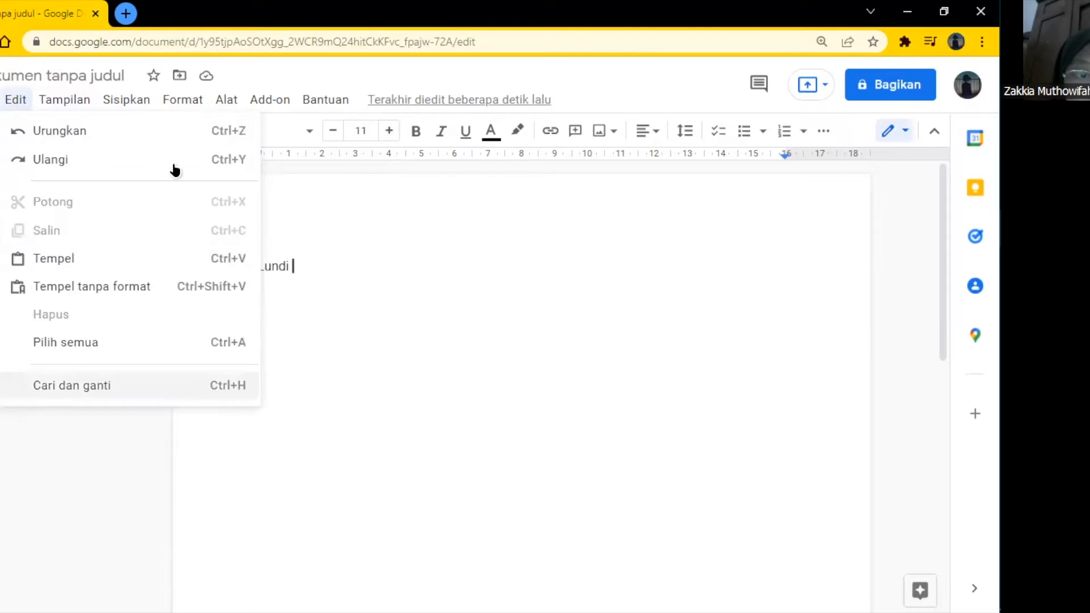
- Set the document mode to Mengedit (editing) and try selecting the text around "Lundi"
mouse_move(84, 106)
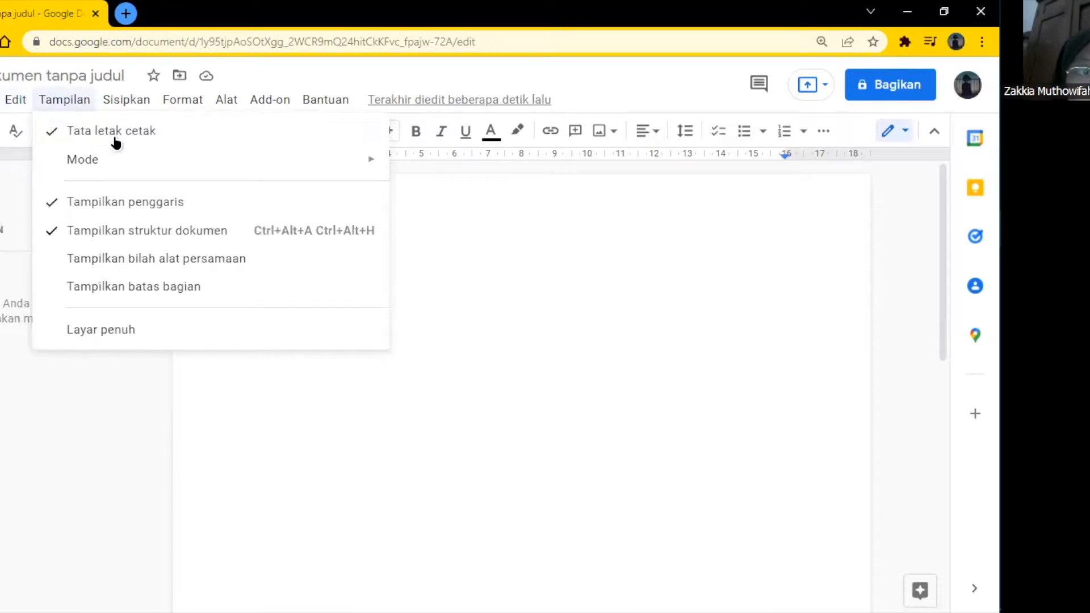
mouse_move(151, 160)
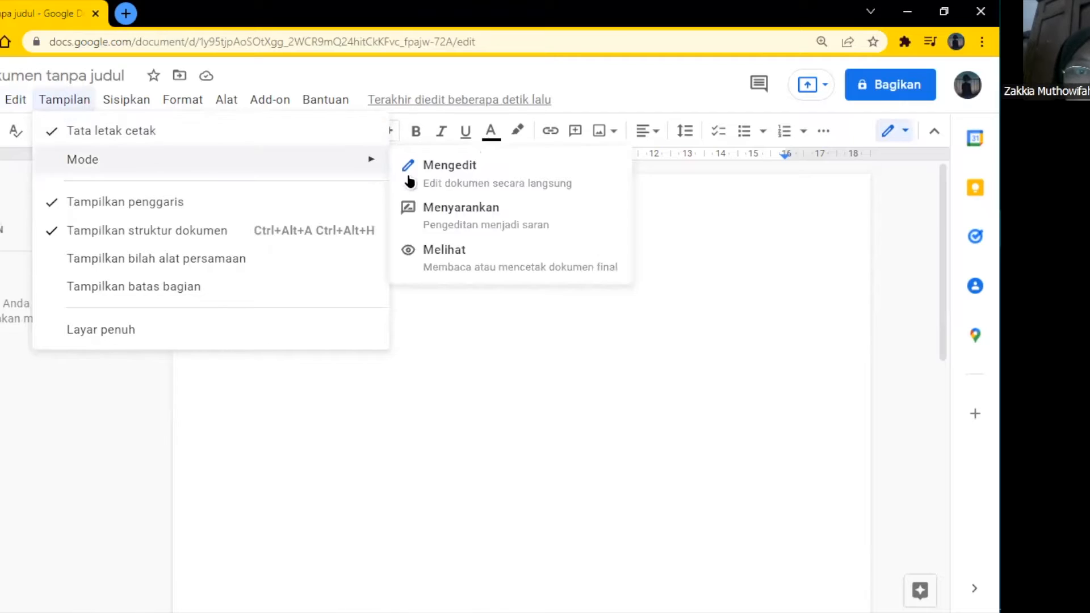
left_click(446, 184)
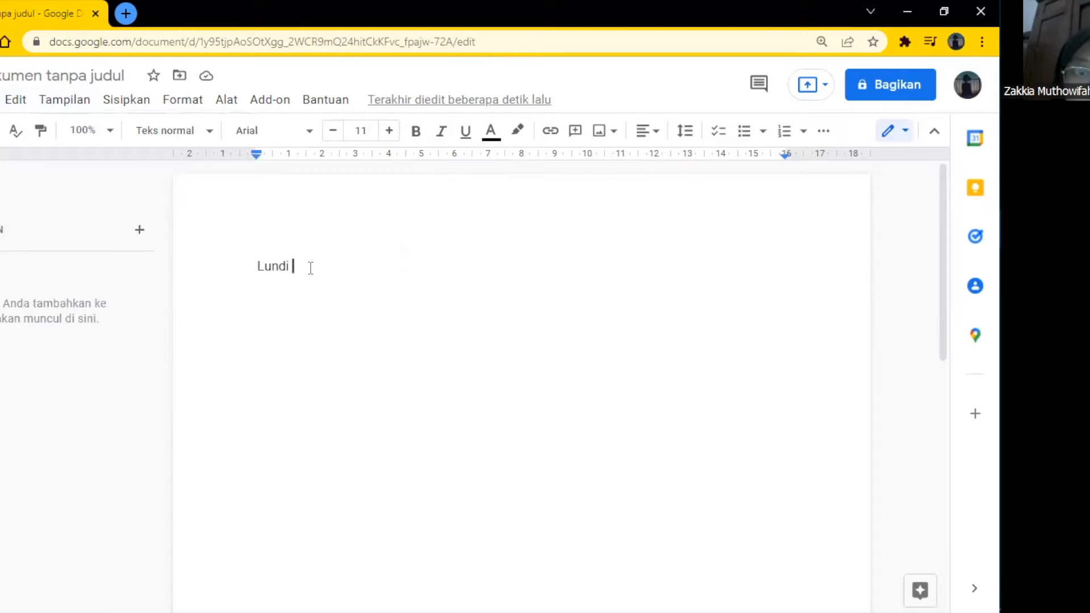
left_click_drag(272, 266, 291, 268)
left_click(449, 266)
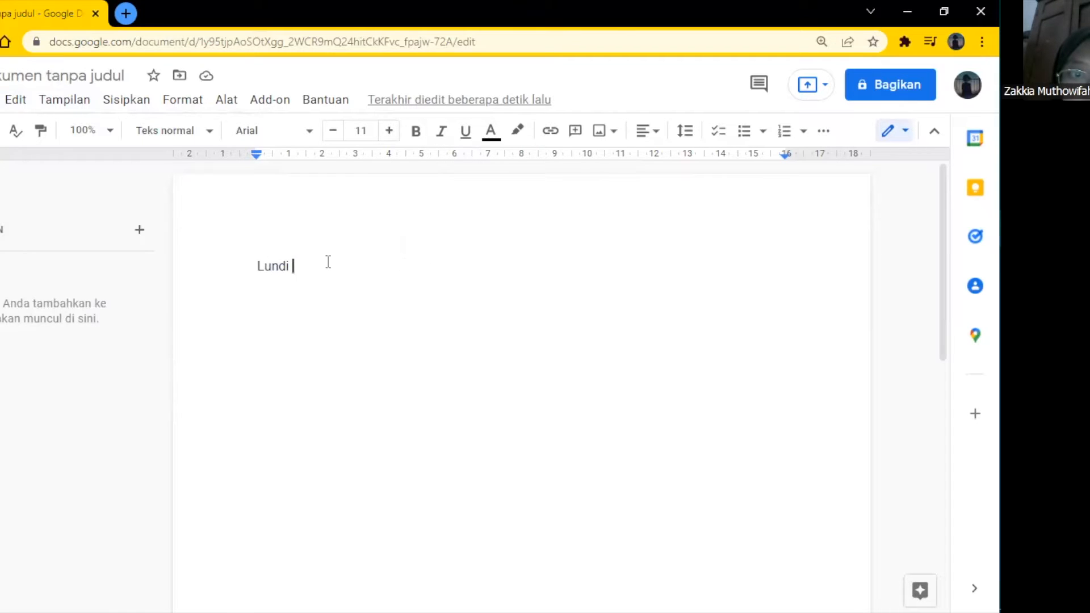
left_click_drag(293, 267, 299, 267)
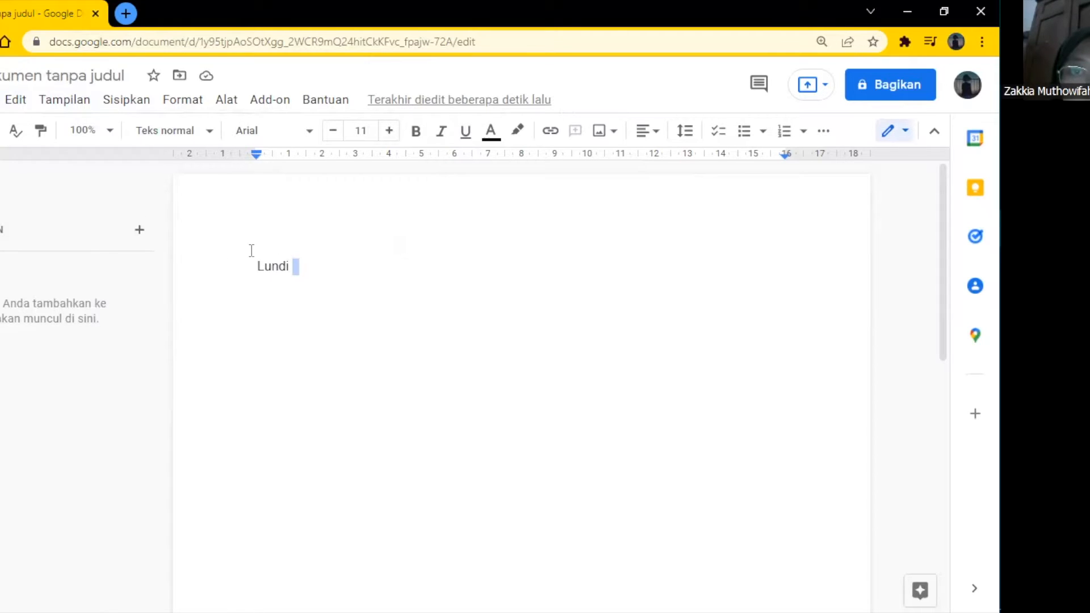
left_click(293, 270)
- Switch the document mode to Menyarankan (suggesting) and place the text cursor after "Lundi"
left_click(65, 100)
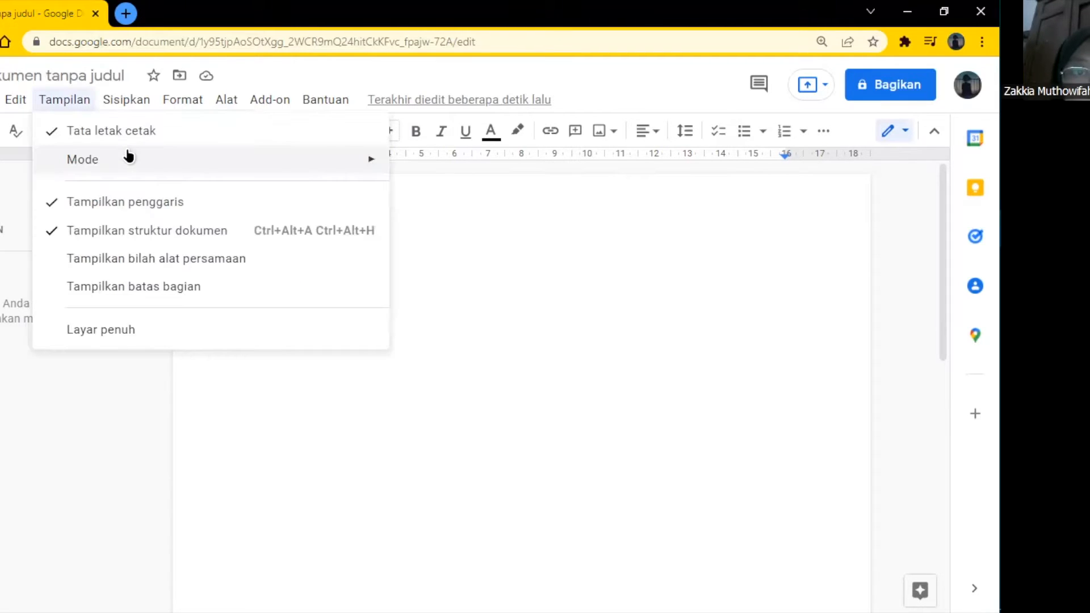
mouse_move(372, 166)
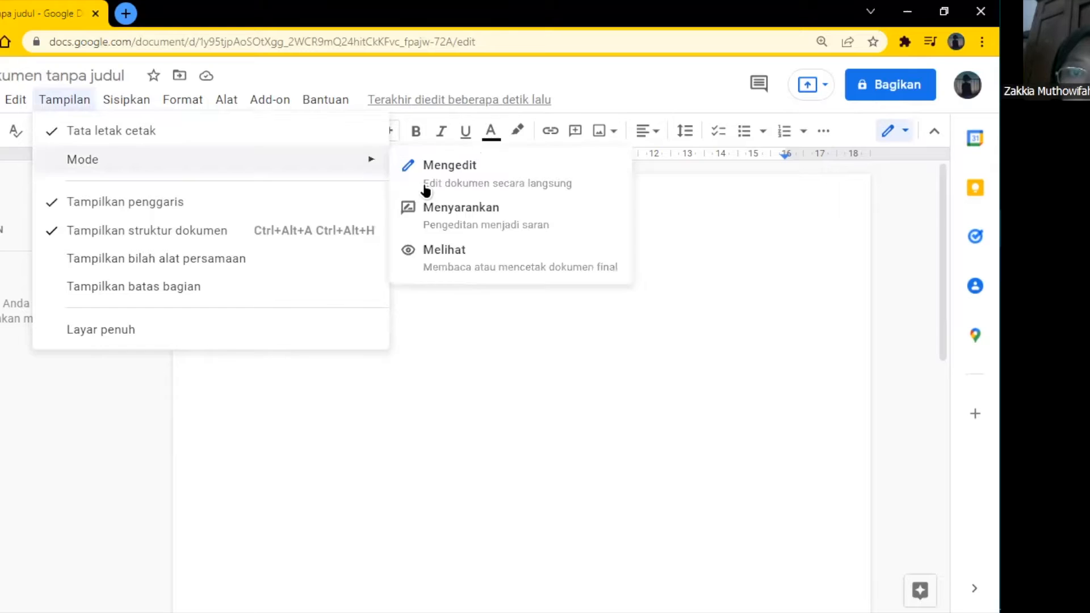
left_click(451, 213)
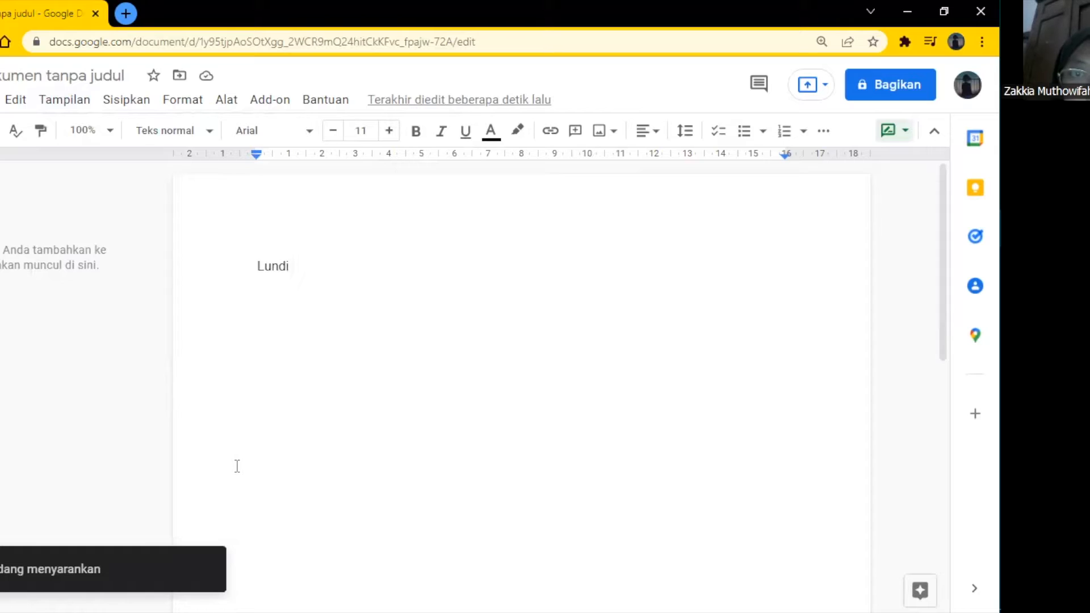
left_click(540, 260)
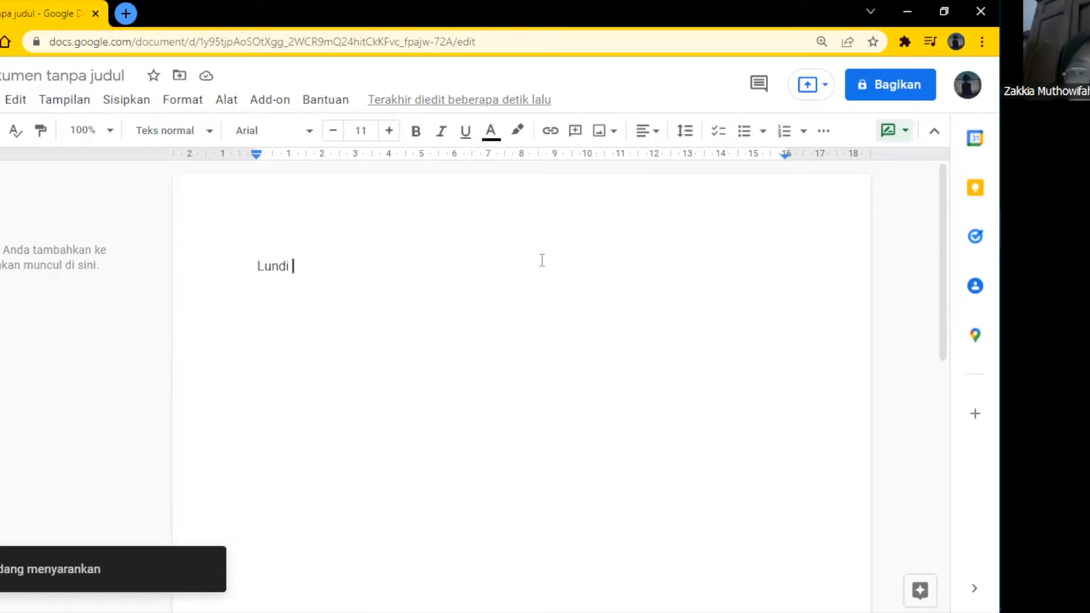
left_click(84, 109)
mouse_move(326, 160)
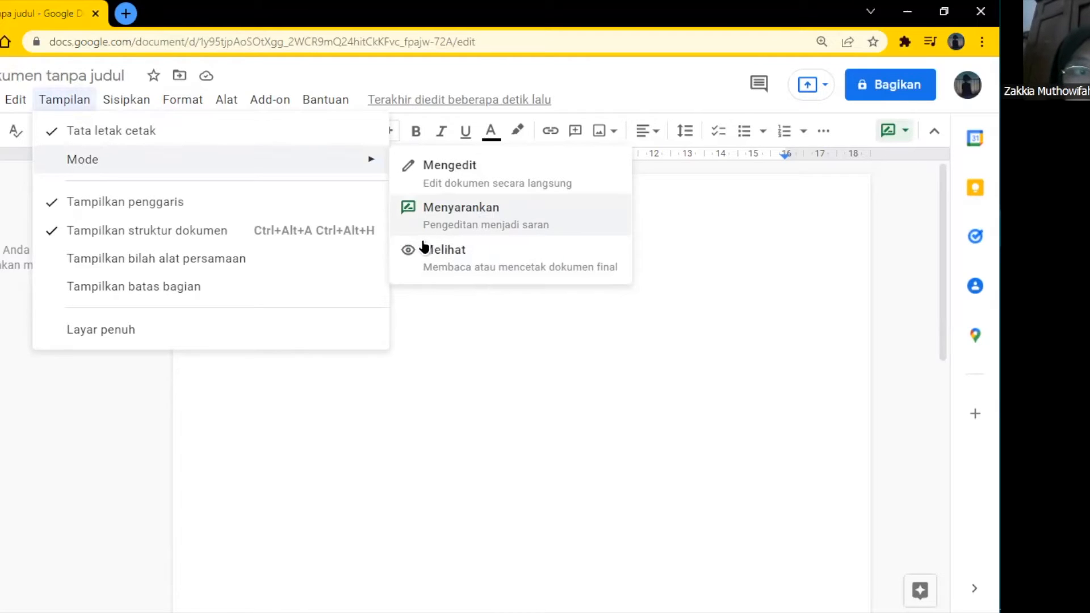
left_click(68, 102)
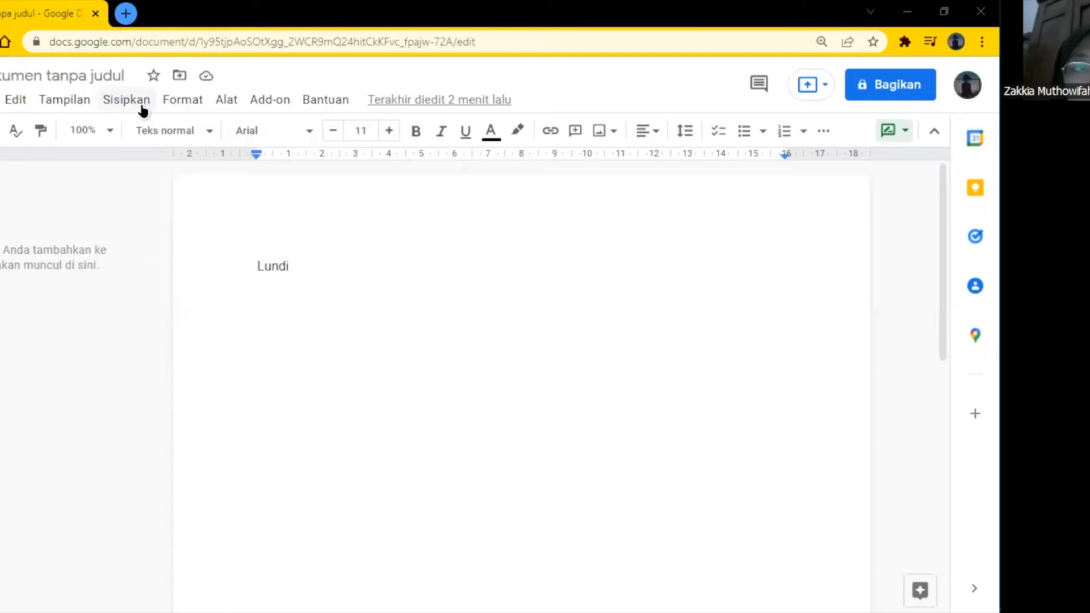
- Insert a 3 x 2 table below the word "Lundi"
left_click(142, 108)
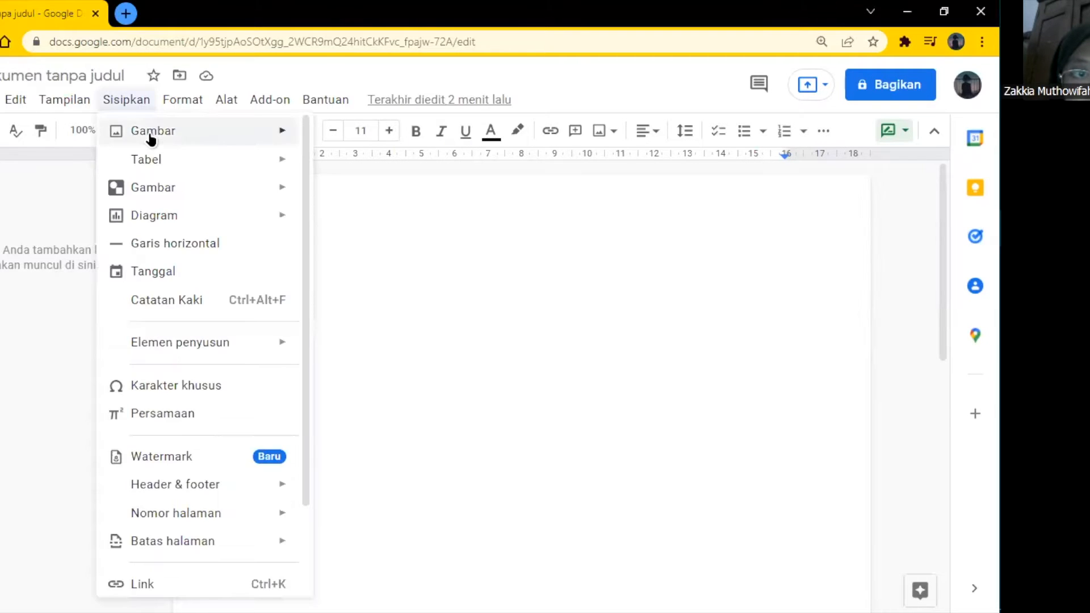
mouse_move(151, 138)
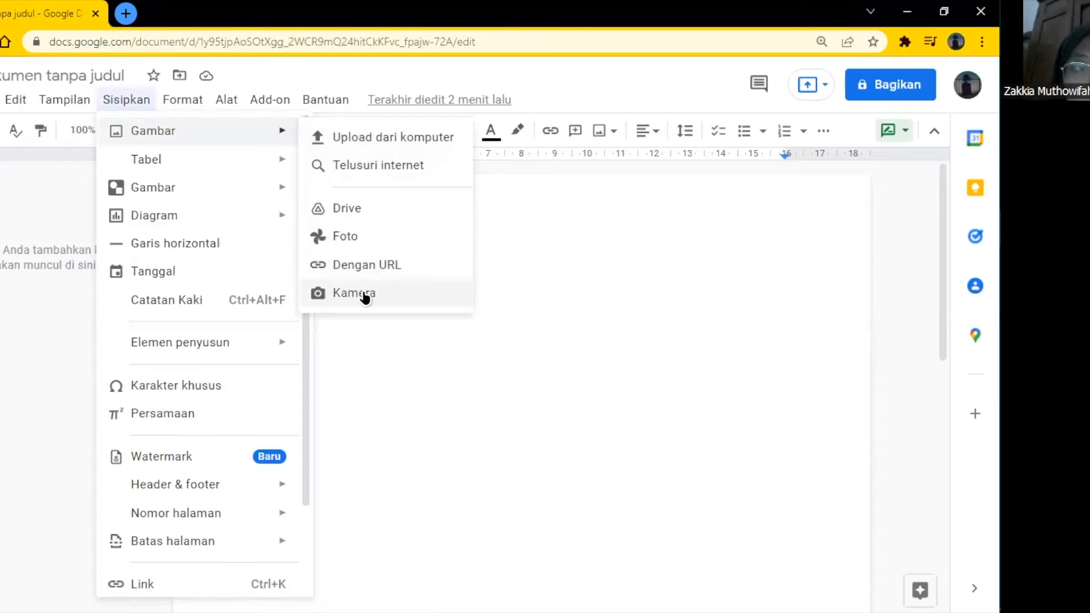
mouse_move(243, 160)
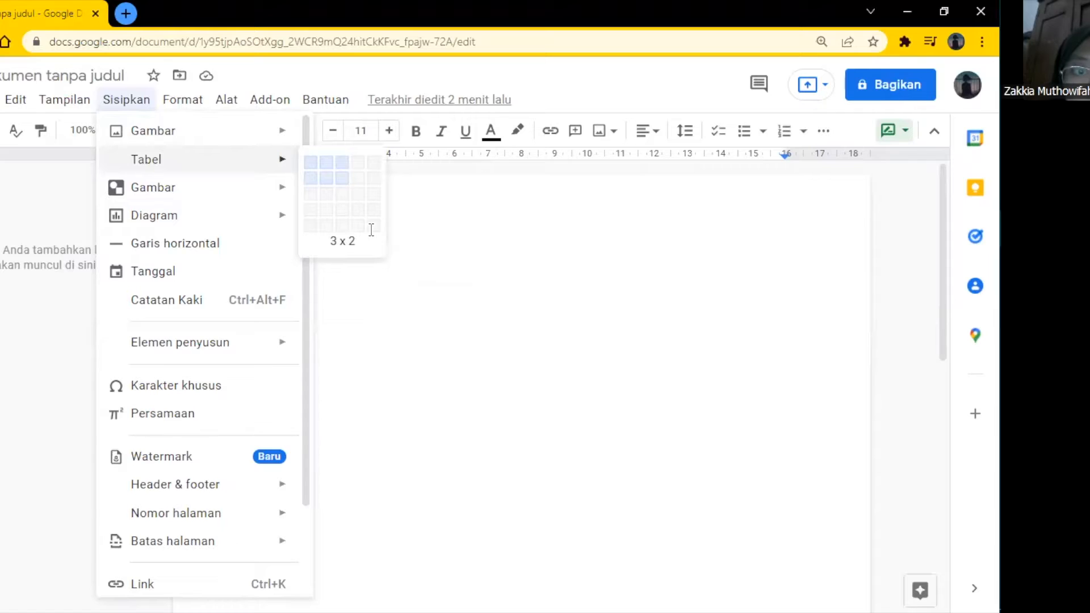
left_click(342, 177)
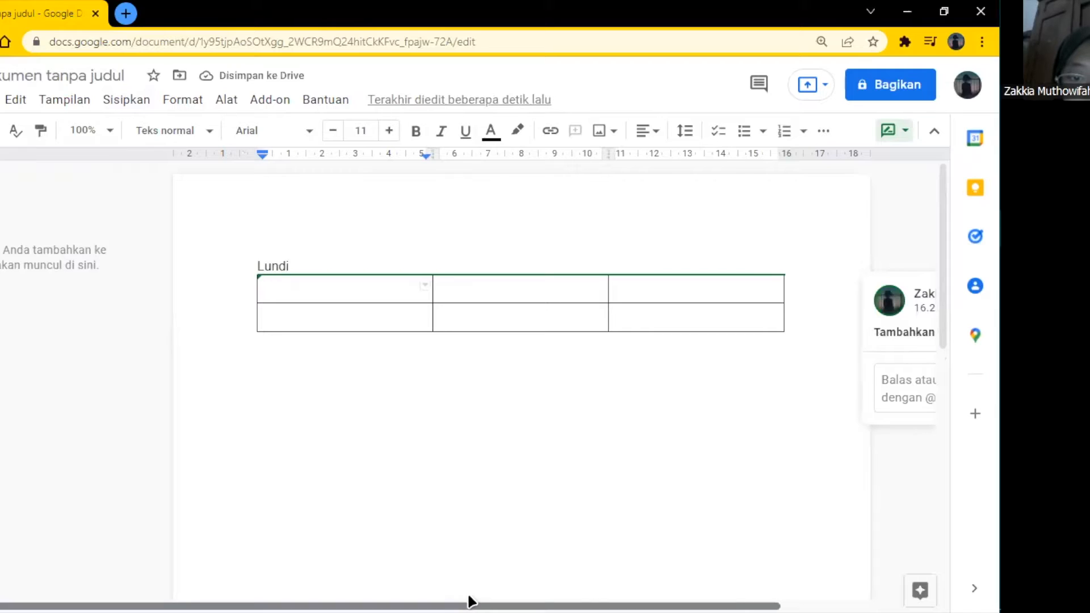
- Reject the suggestion that adds the table below "Lundi"
left_click_drag(605, 604, 750, 602)
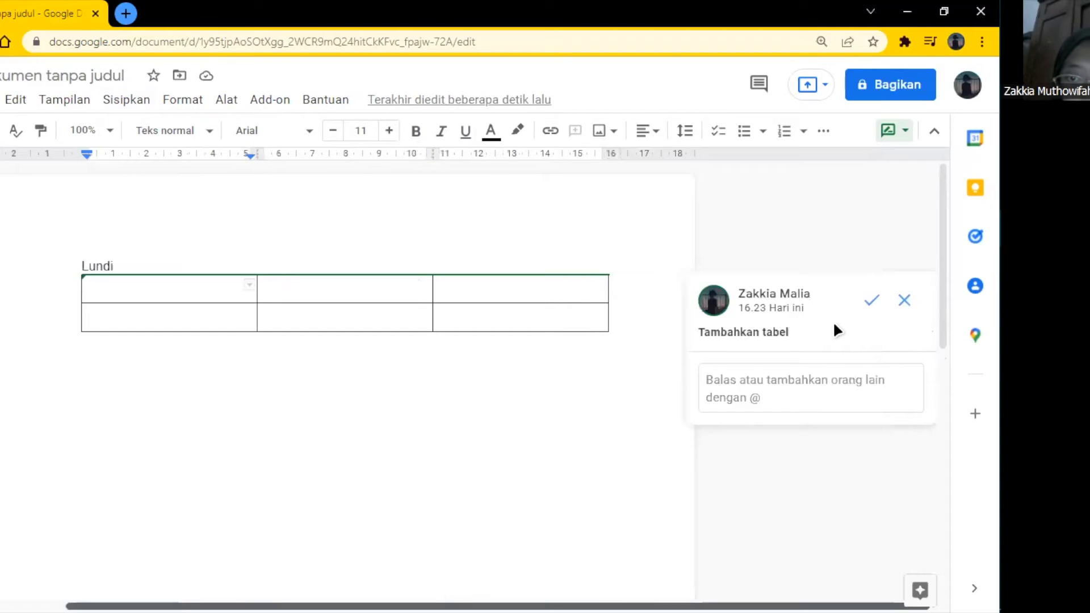
right_click(852, 289)
left_click(880, 272)
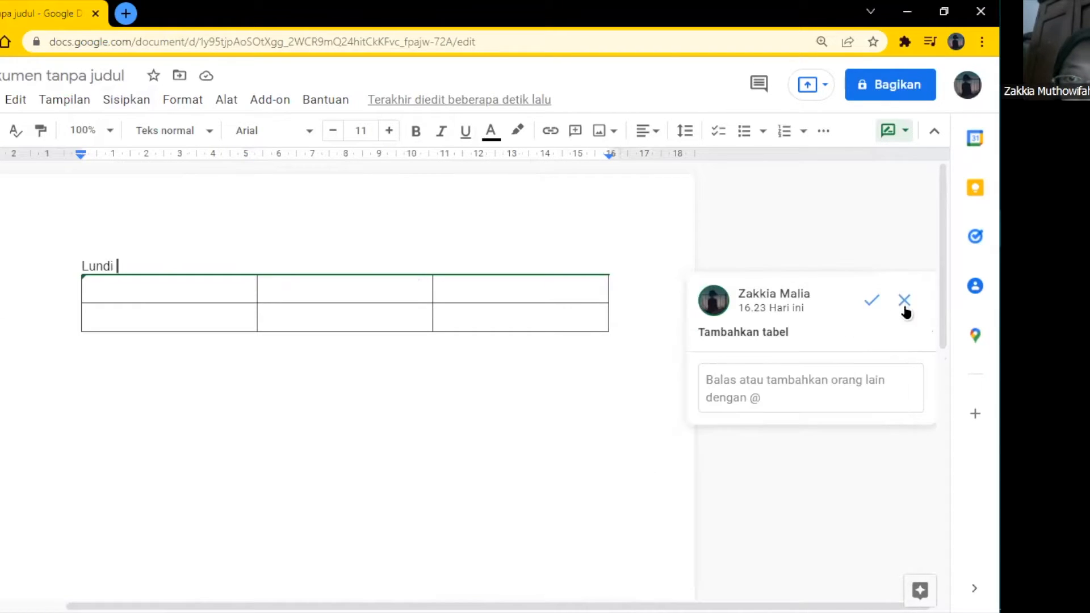
left_click(904, 305)
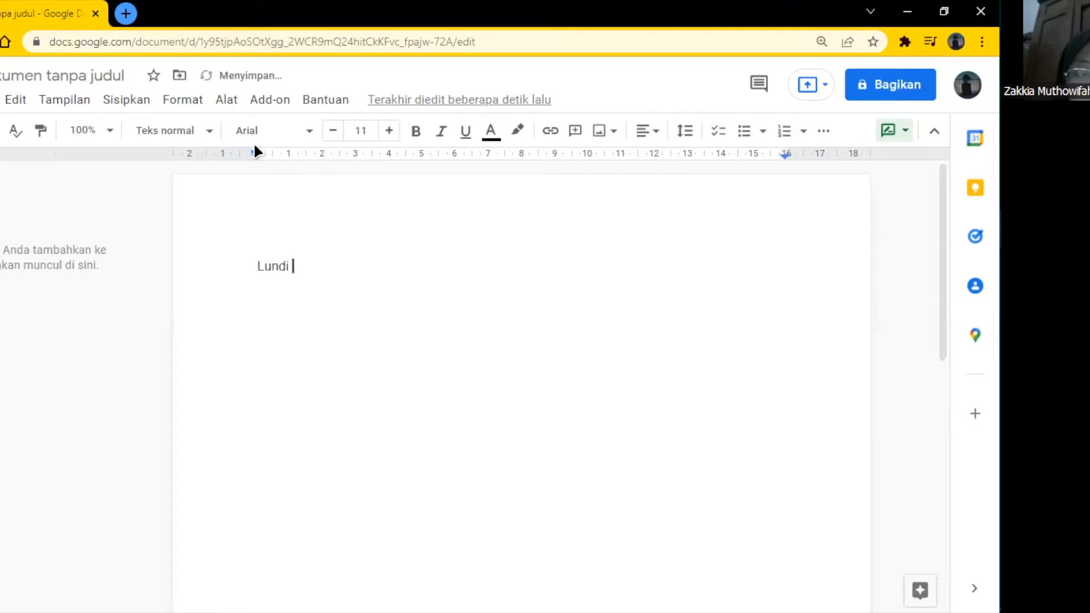
- Insert a bar chart (Batang) below "Lundi" and delete it again
left_click(126, 100)
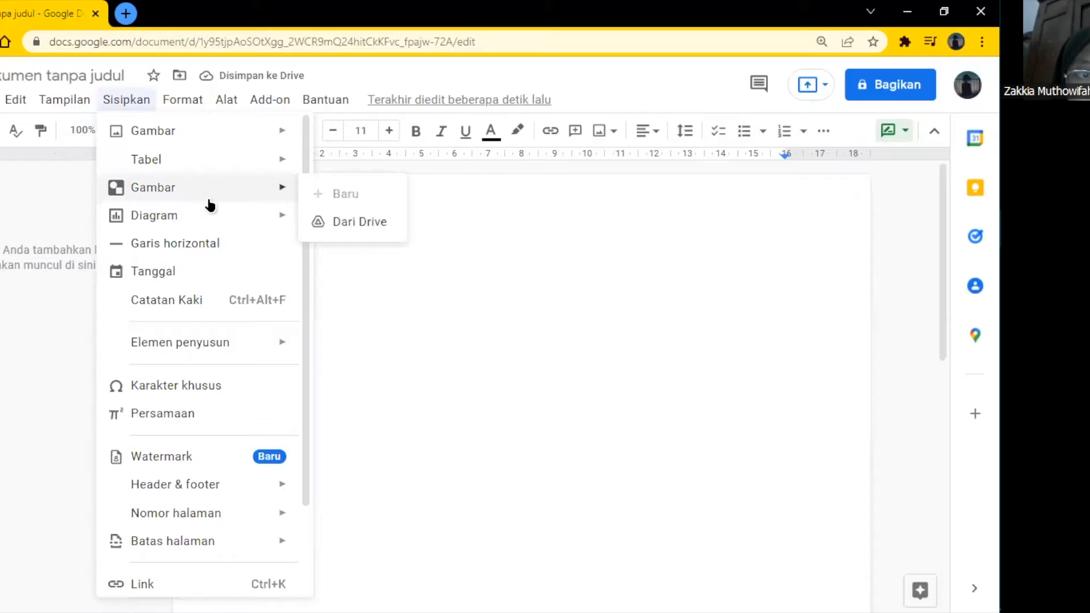
mouse_move(217, 220)
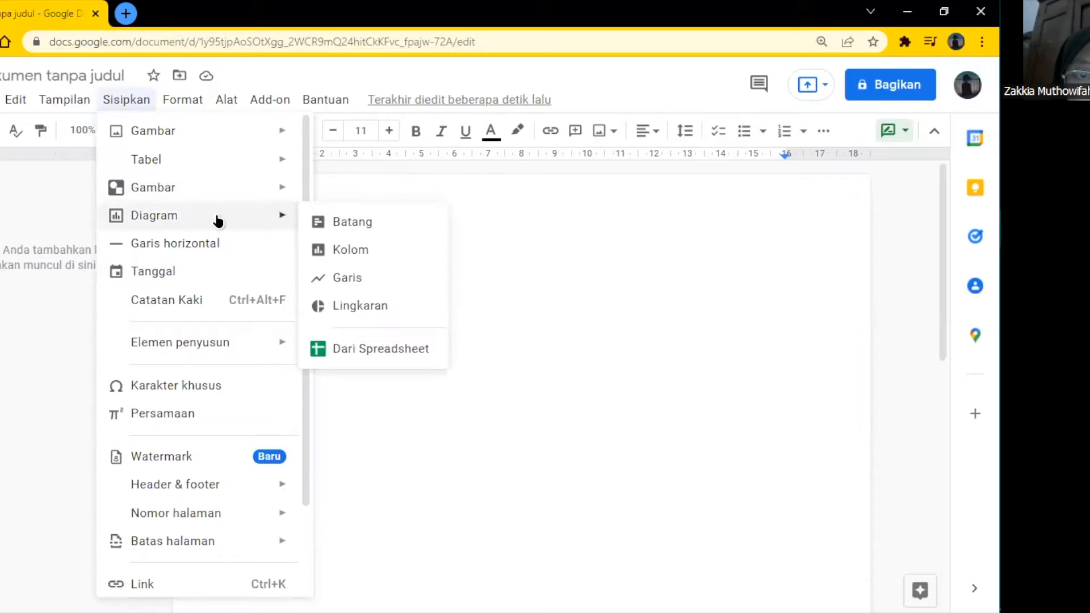
left_click(388, 225)
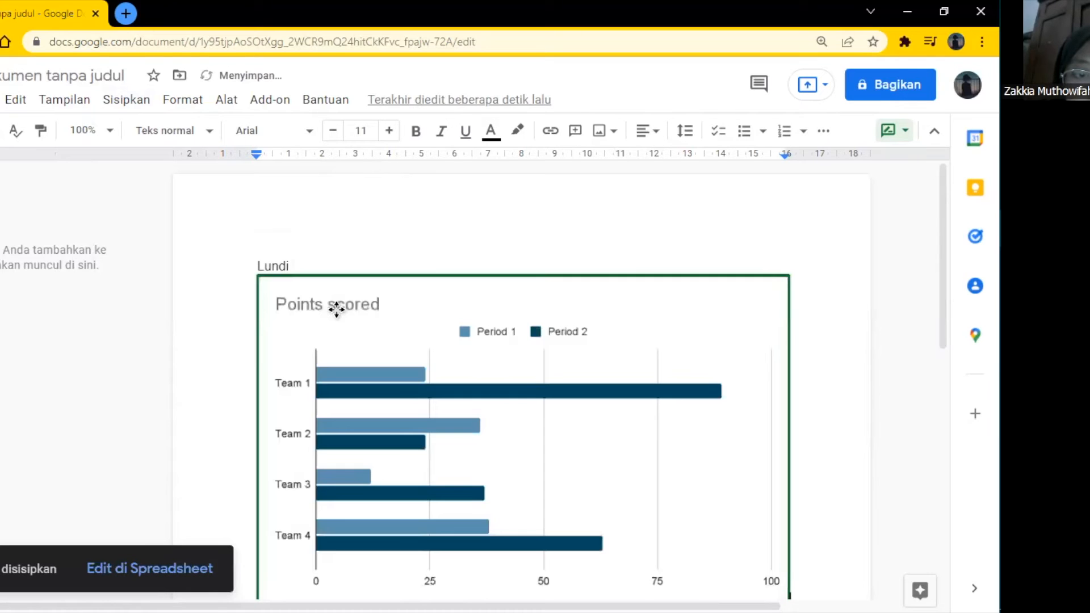
left_click(369, 327)
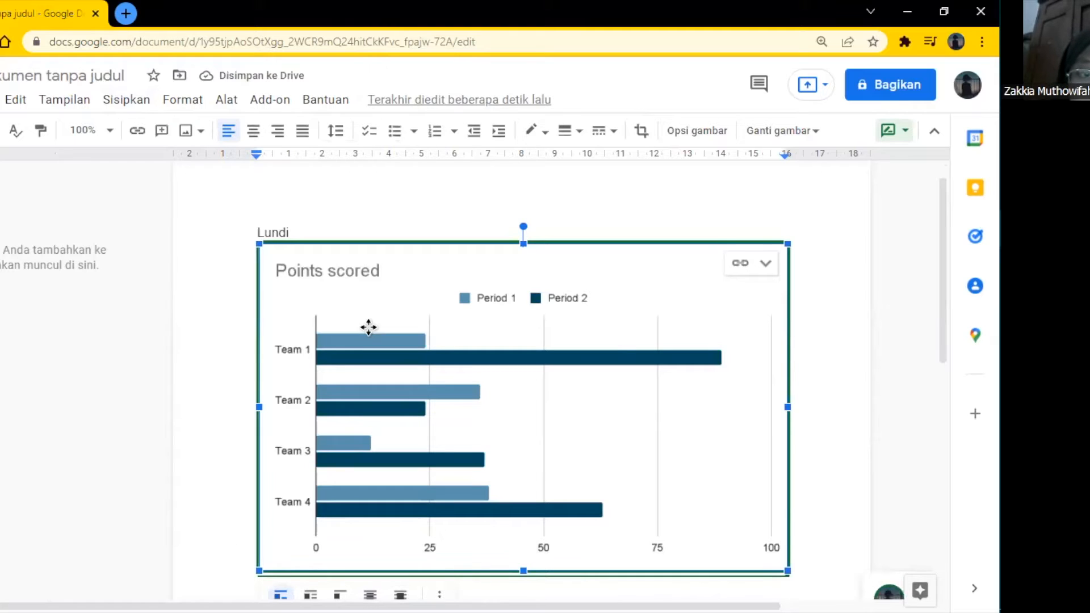
key("Delete")
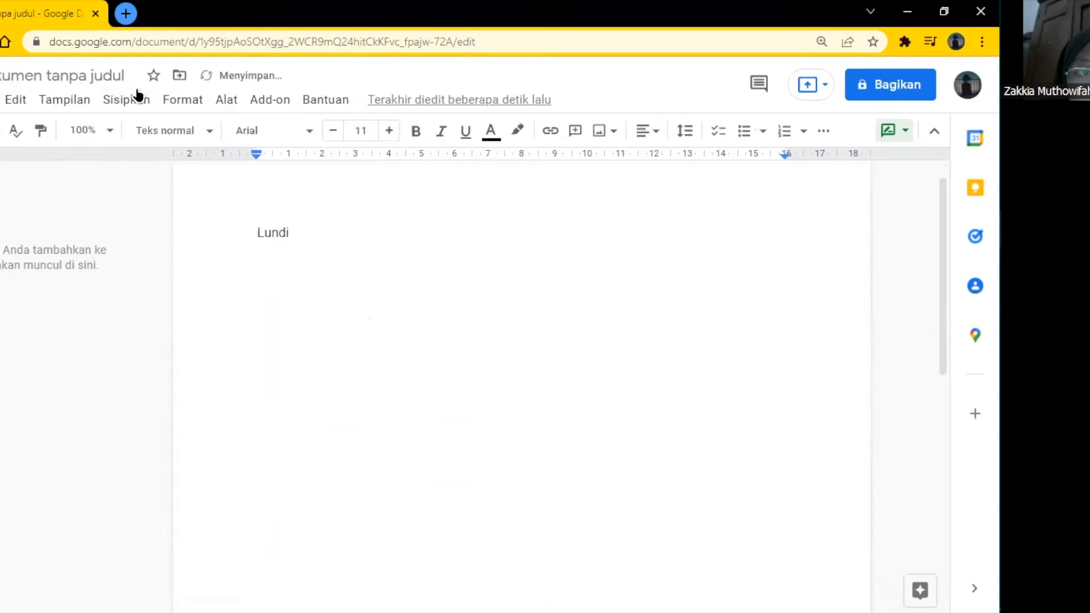
- Insert a horizontal line below the word "Lundi"
left_click(138, 96)
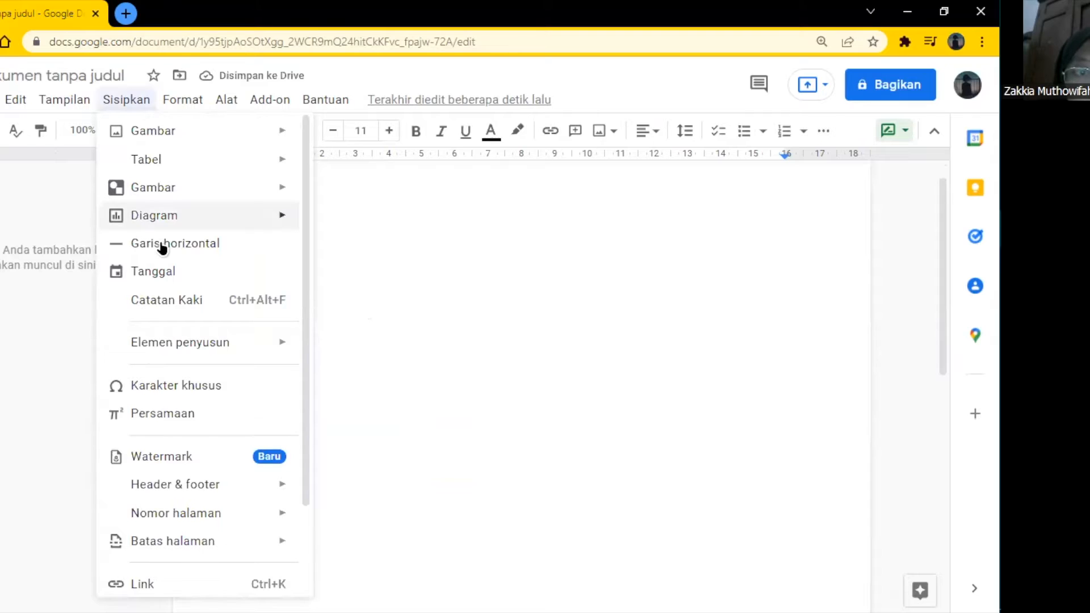
left_click(276, 252)
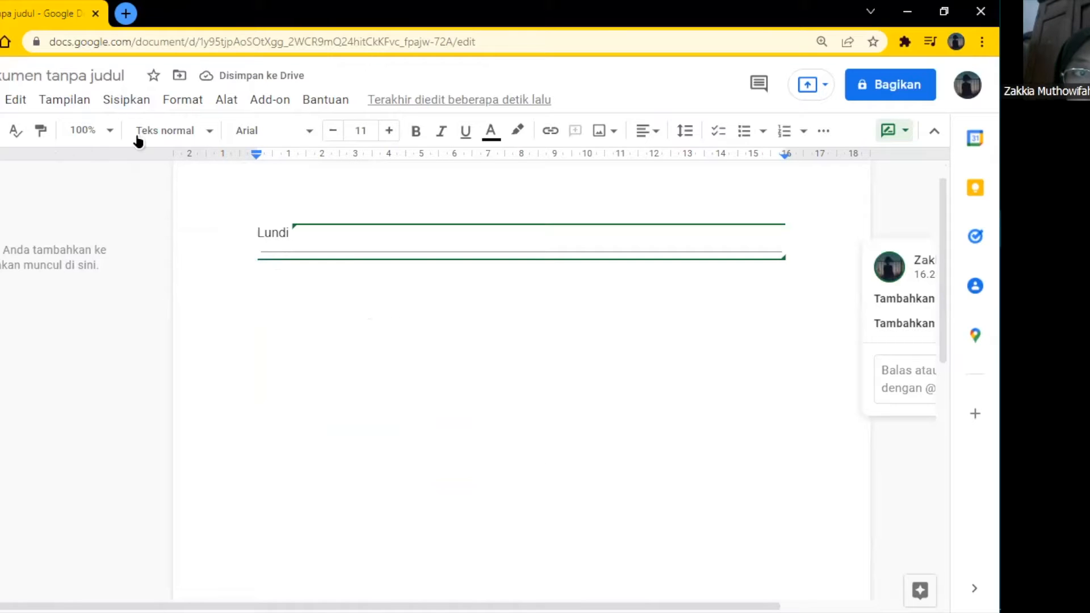
- Search the special characters by drawing a symbol and with the keyword "a", and close the dialog without inserting anything
left_click(118, 107)
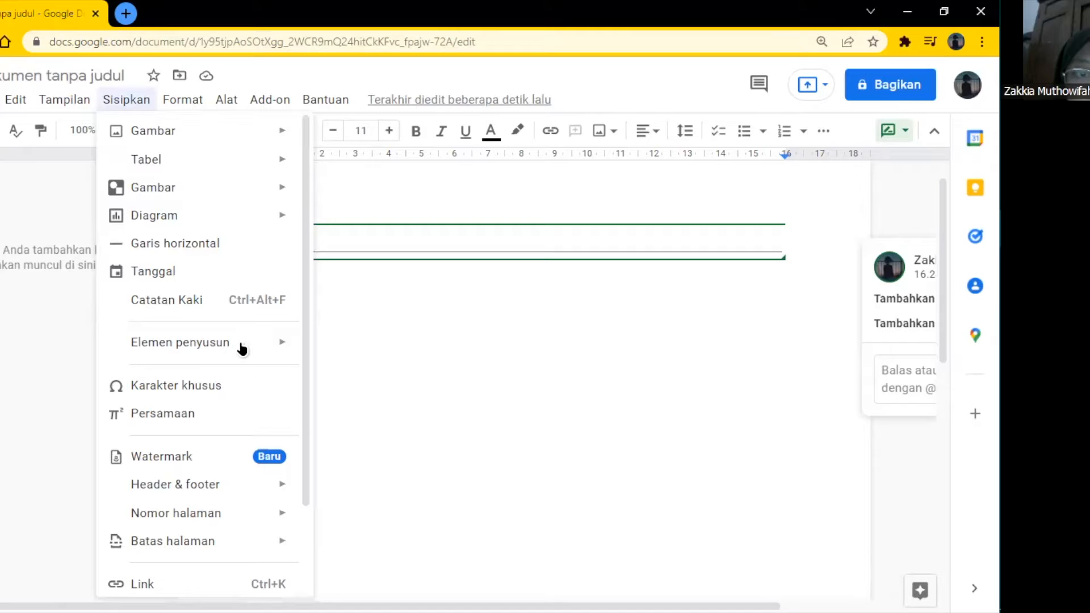
mouse_move(280, 346)
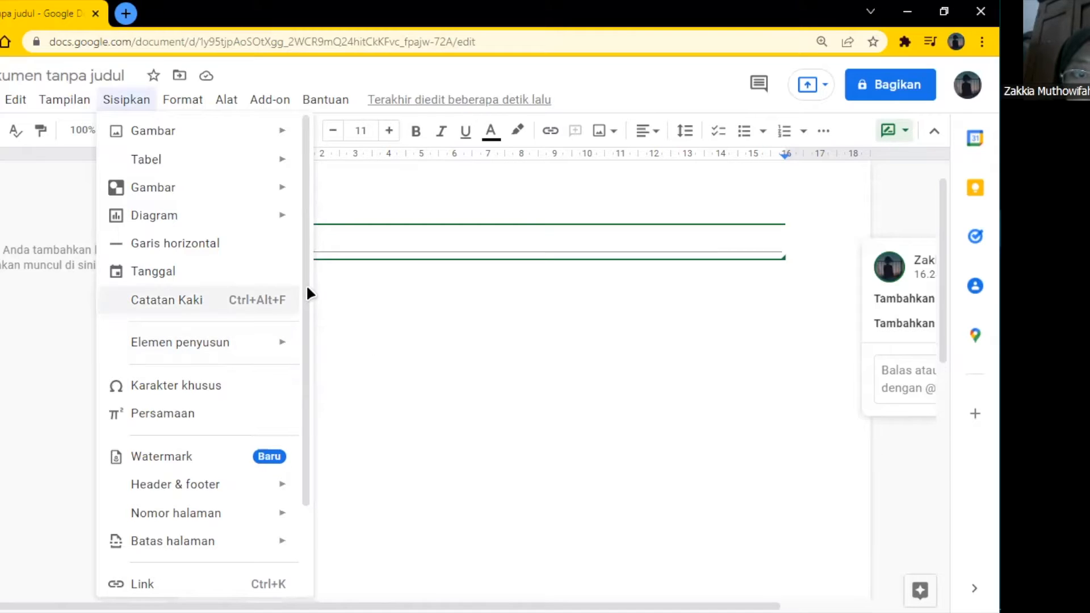
scroll(272, 347, "down", 2)
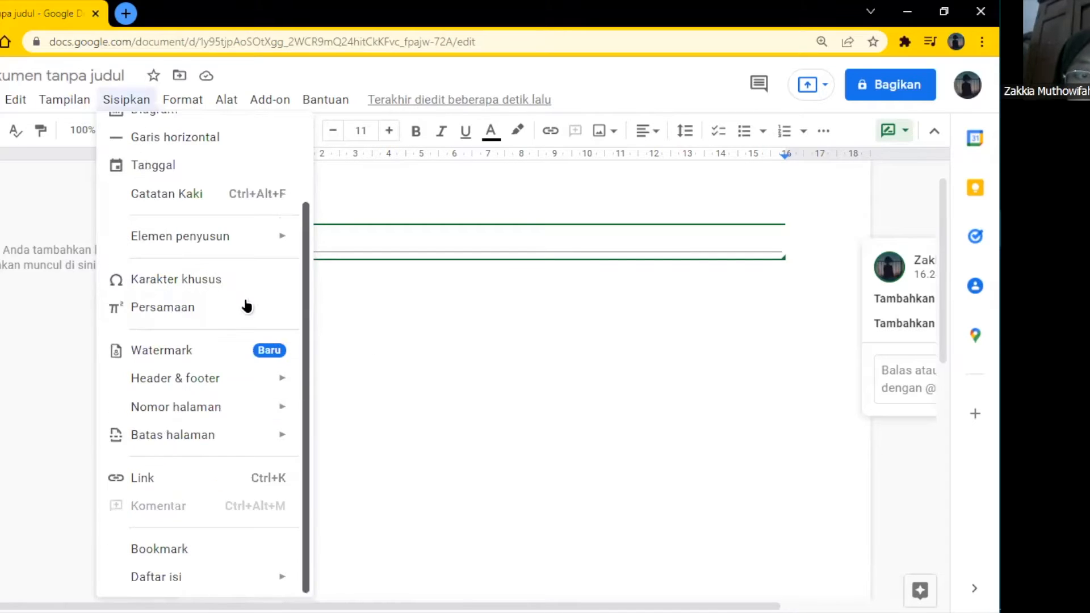
left_click(234, 274)
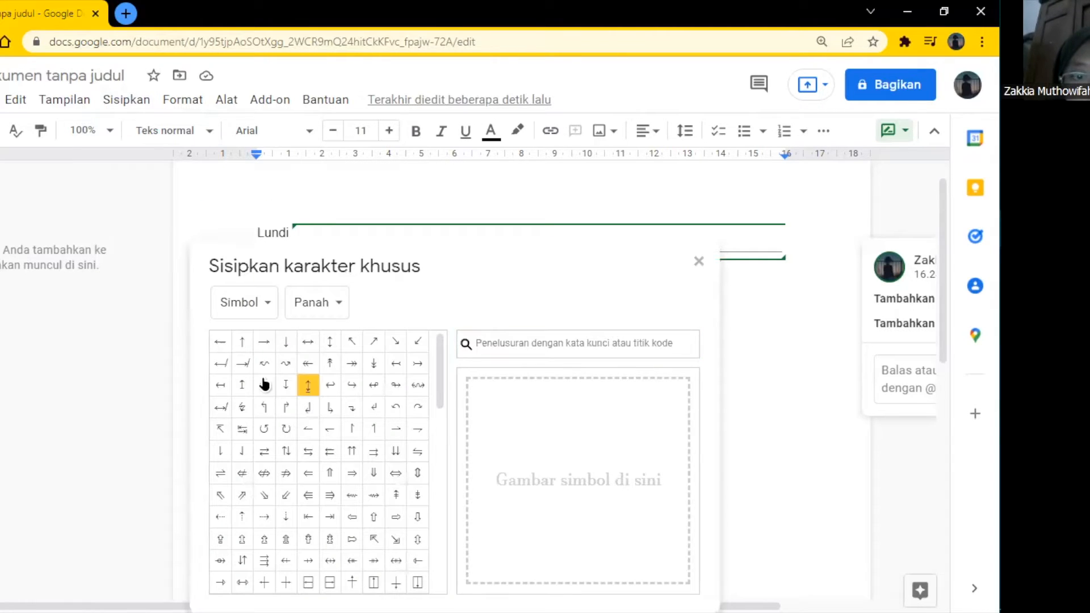
left_click(504, 348)
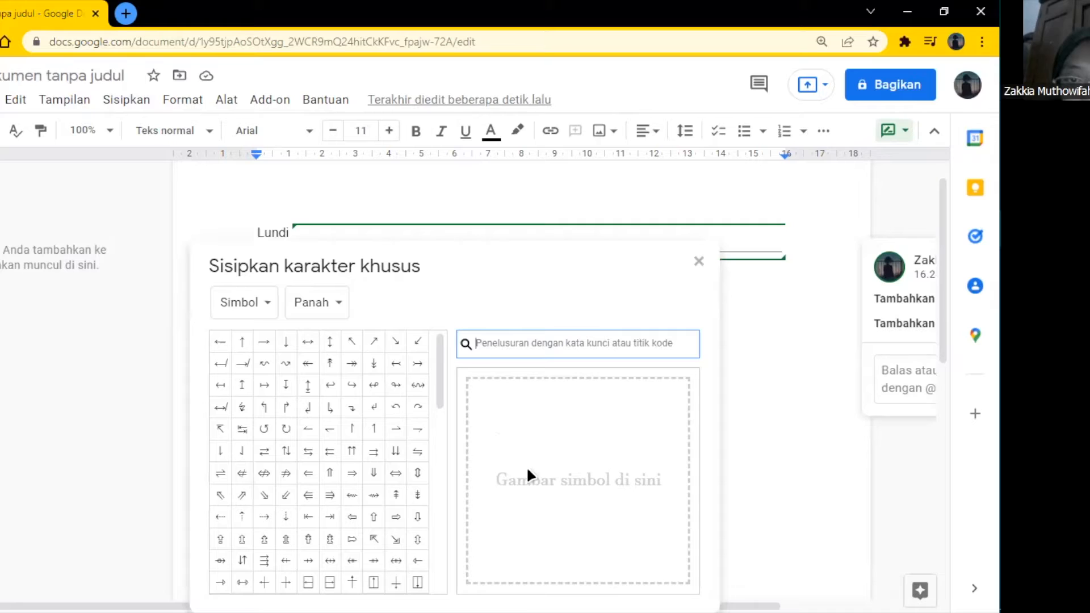
mouse_move(528, 447)
left_mouse_down()
mouse_move(541, 486)
mouse_move(574, 469)
left_mouse_up()
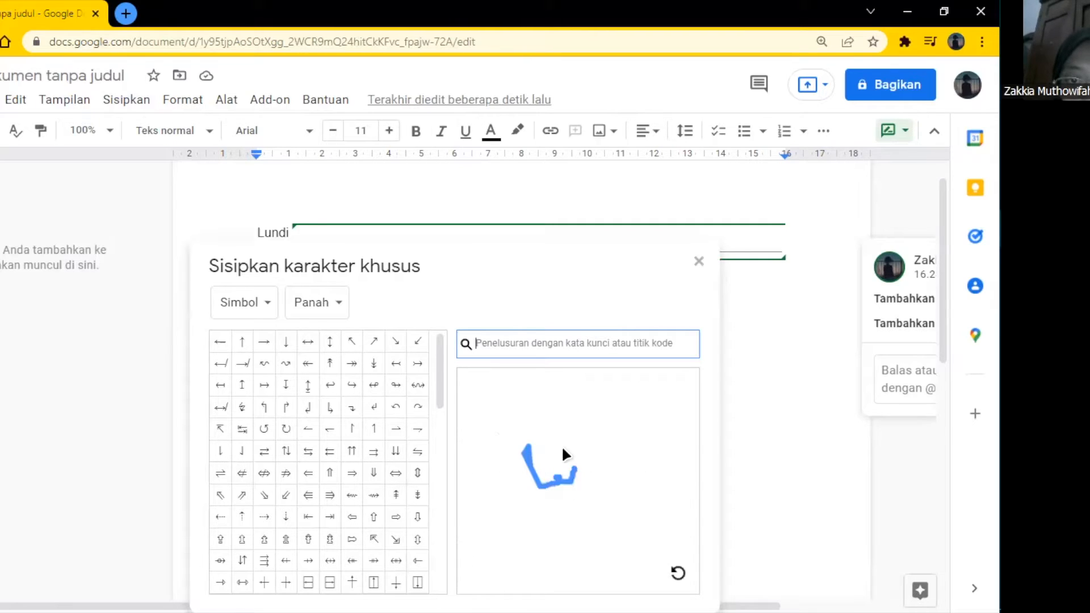
left_click(678, 574)
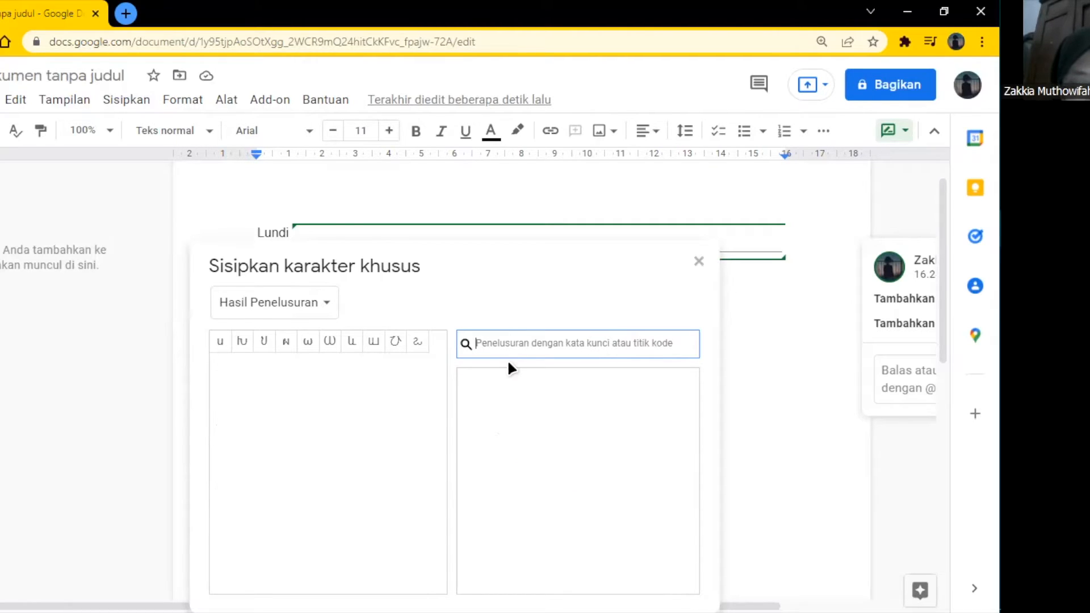
type("a")
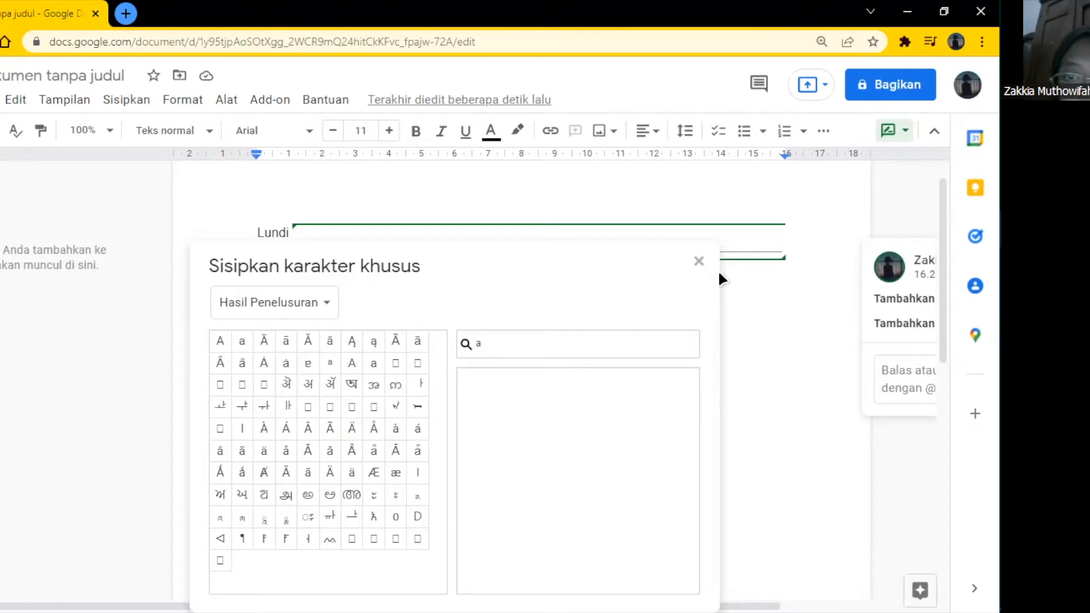
key("Escape")
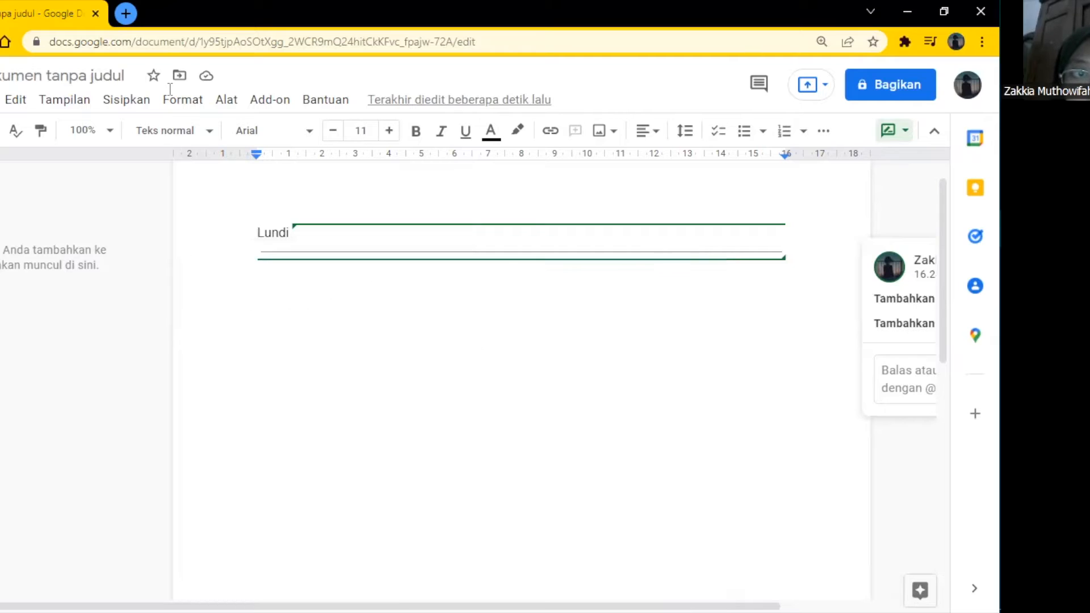
left_click(127, 106)
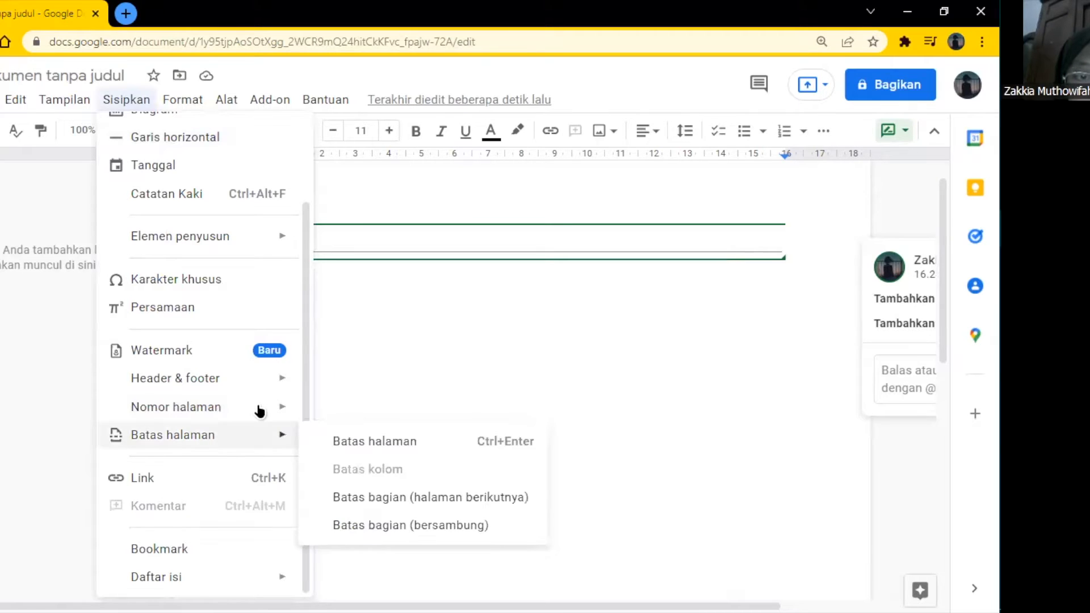
mouse_move(259, 410)
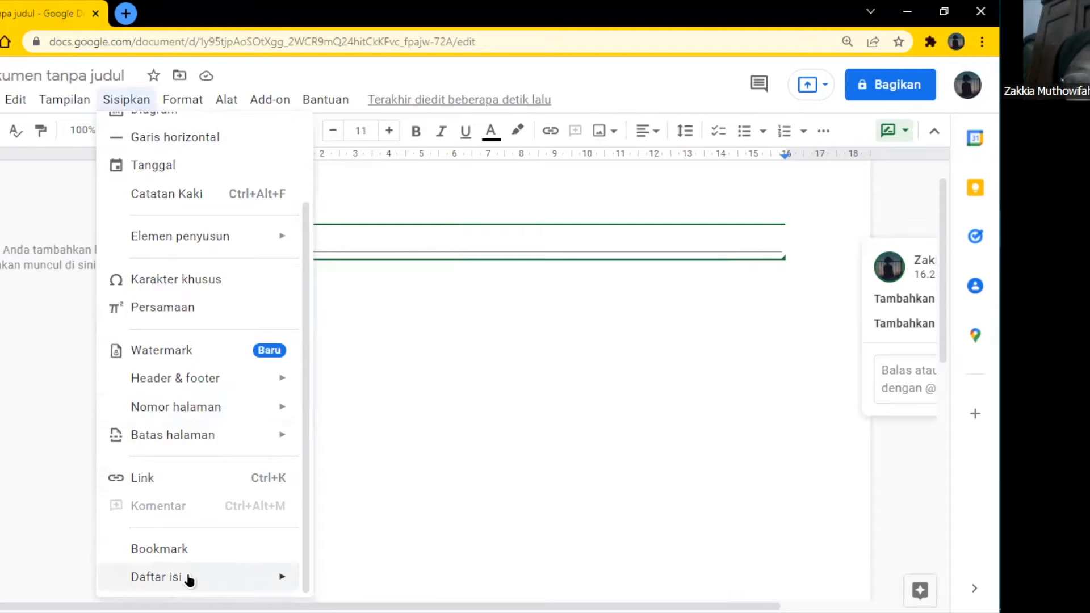
mouse_move(190, 578)
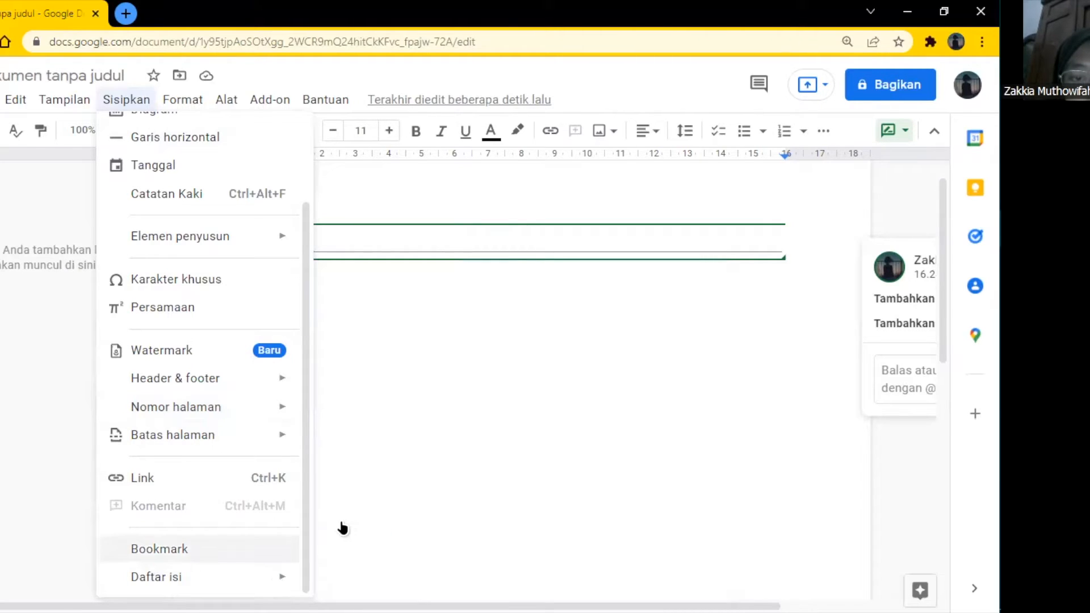
left_click(194, 106)
left_click(194, 105)
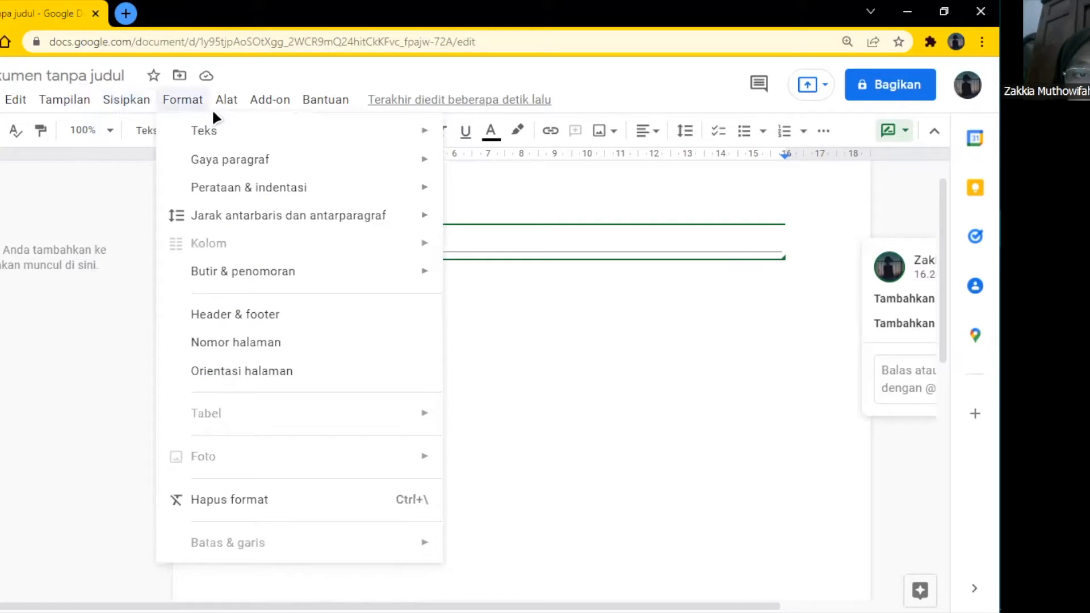
mouse_move(231, 135)
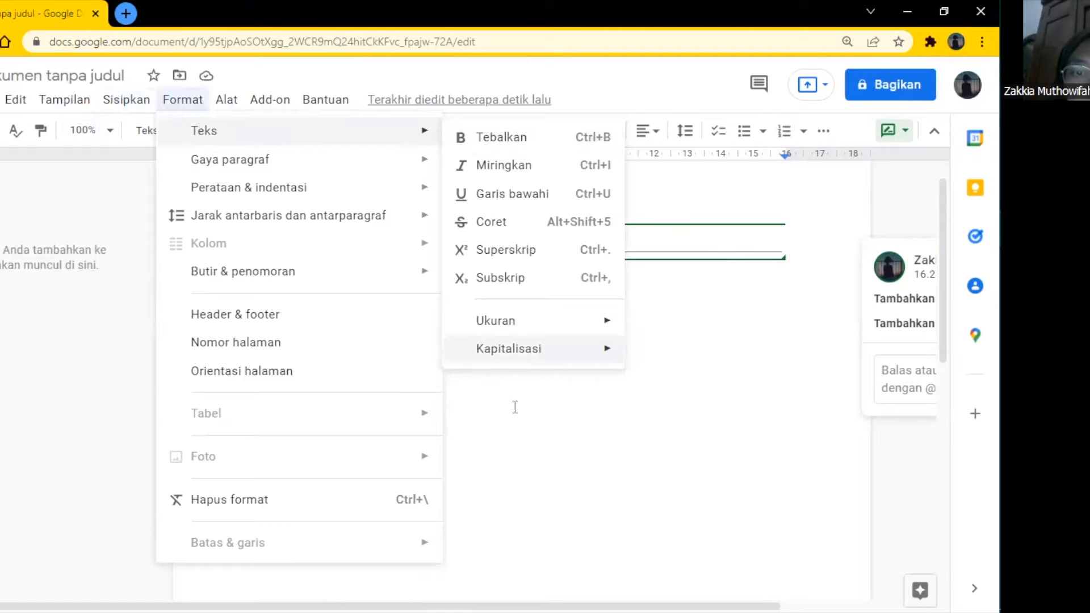
left_click(292, 235)
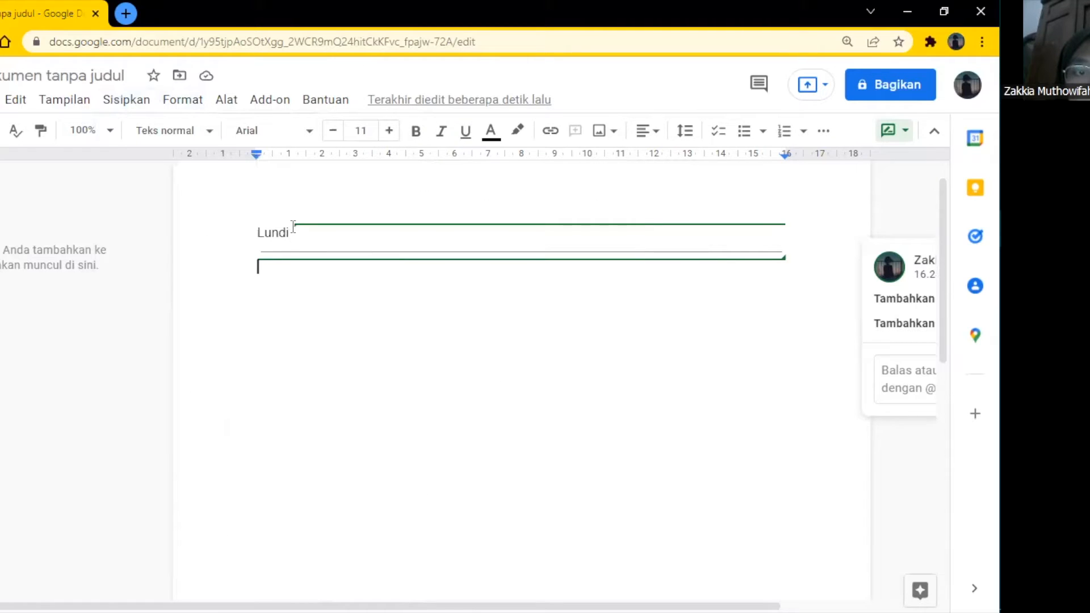
- Reject the suggestion that adds the horizontal line and paragraph below "Lundi"
left_click_drag(293, 228, 347, 257)
left_click(347, 257)
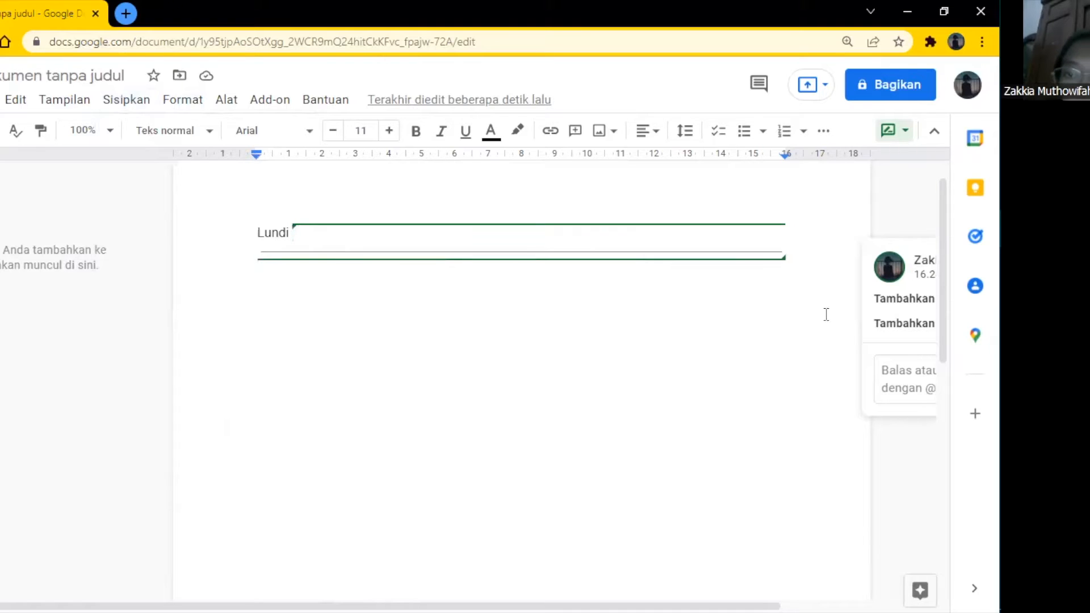
left_click_drag(544, 597, 706, 599)
left_click(933, 269)
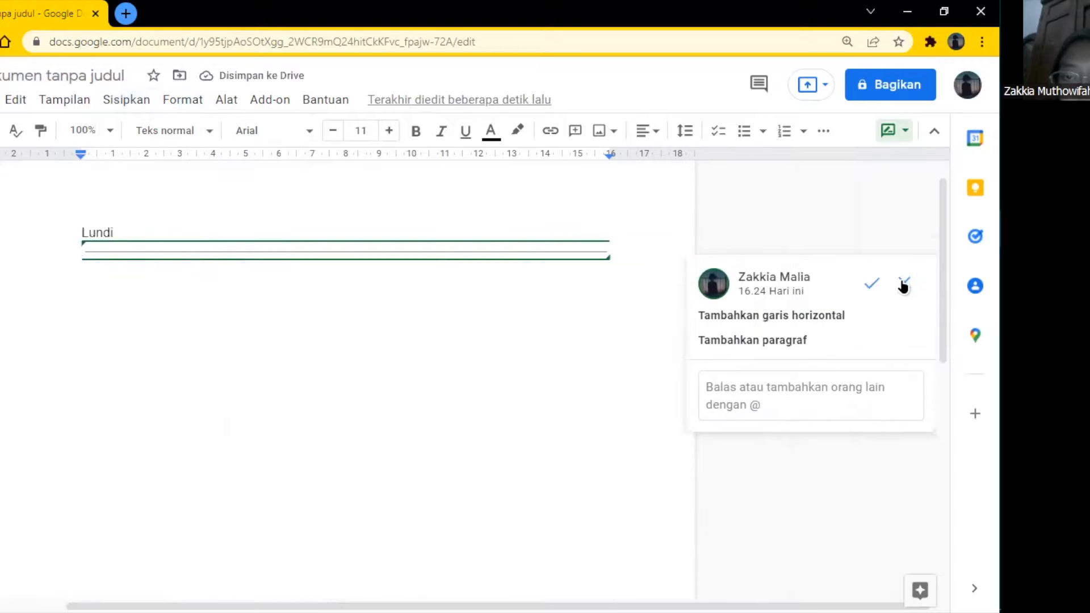
left_click(904, 282)
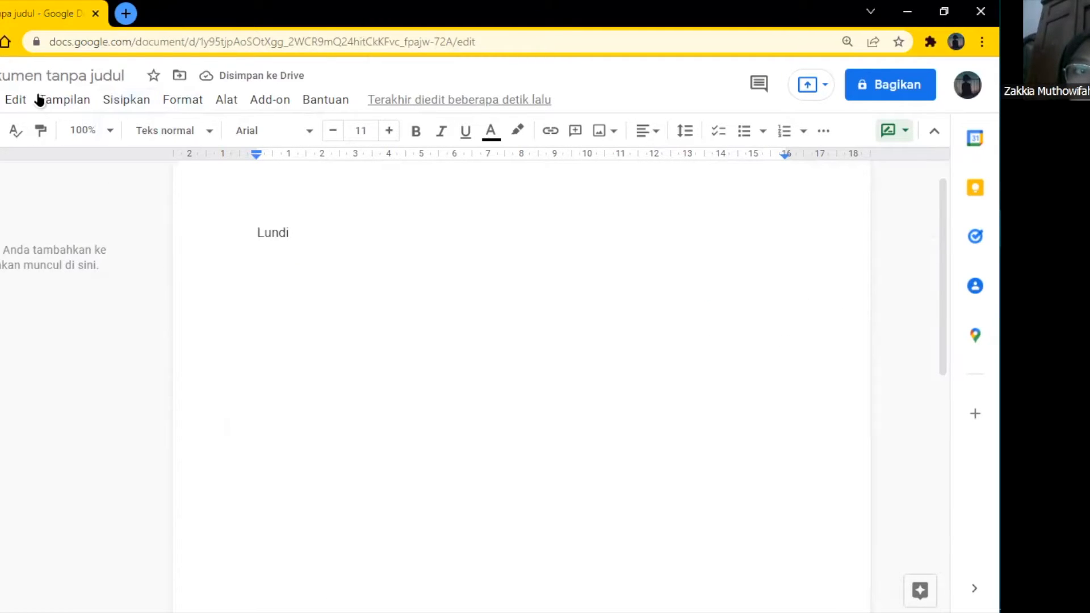
- Switch the document to editing mode (Mengedit) and add a new line below "Lundi"
left_click(61, 102)
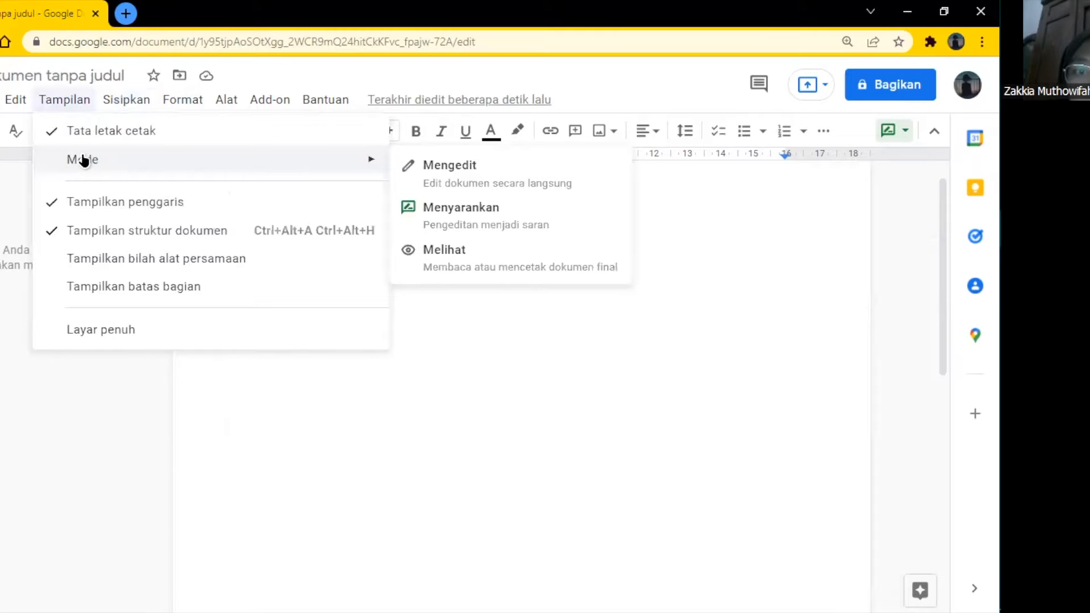
mouse_move(376, 165)
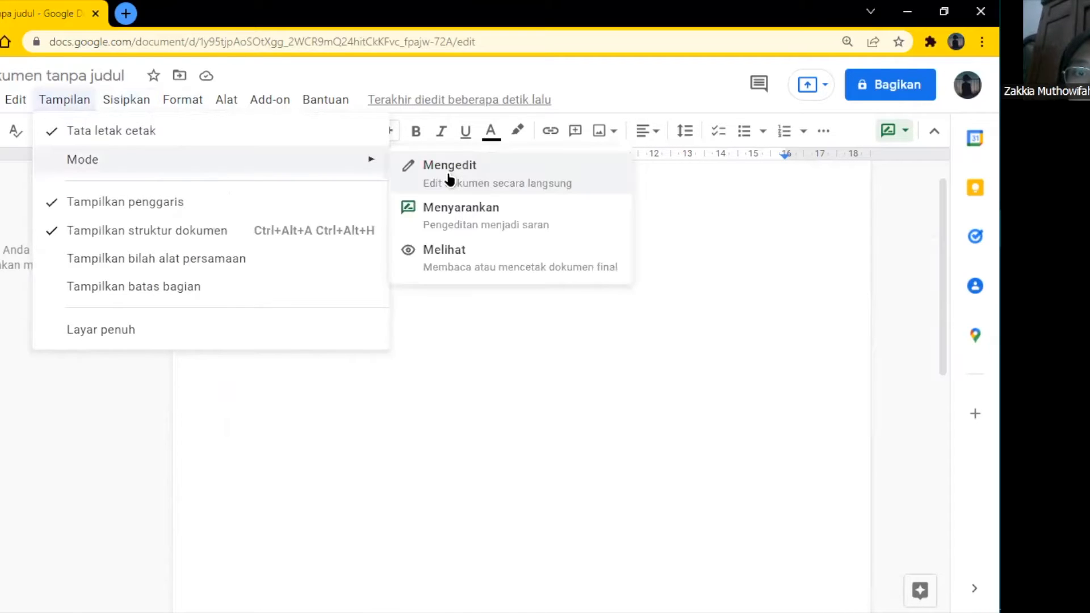
left_click(449, 173)
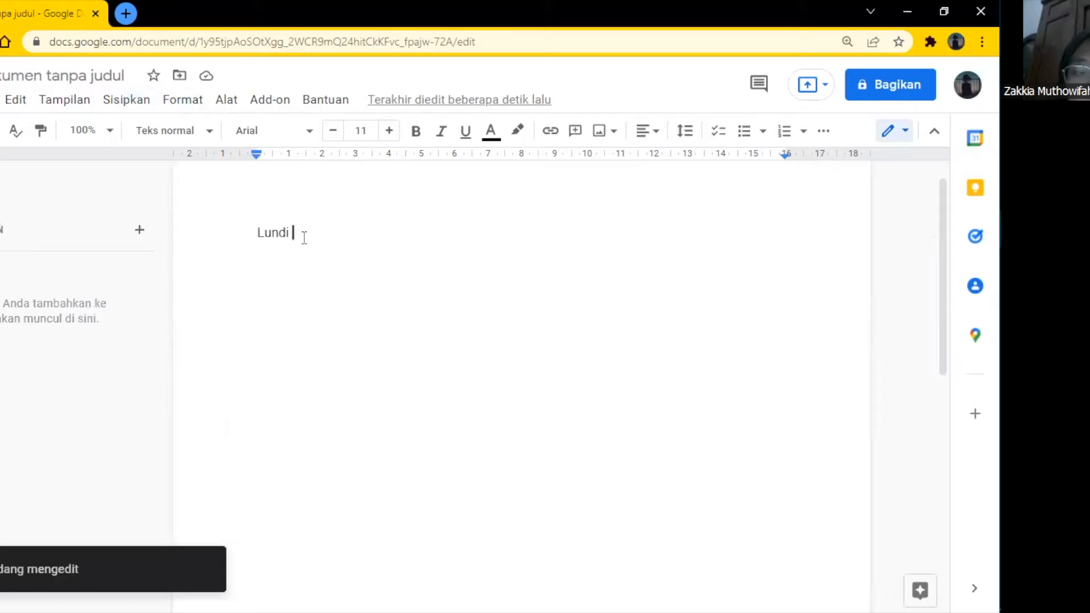
key("Return")
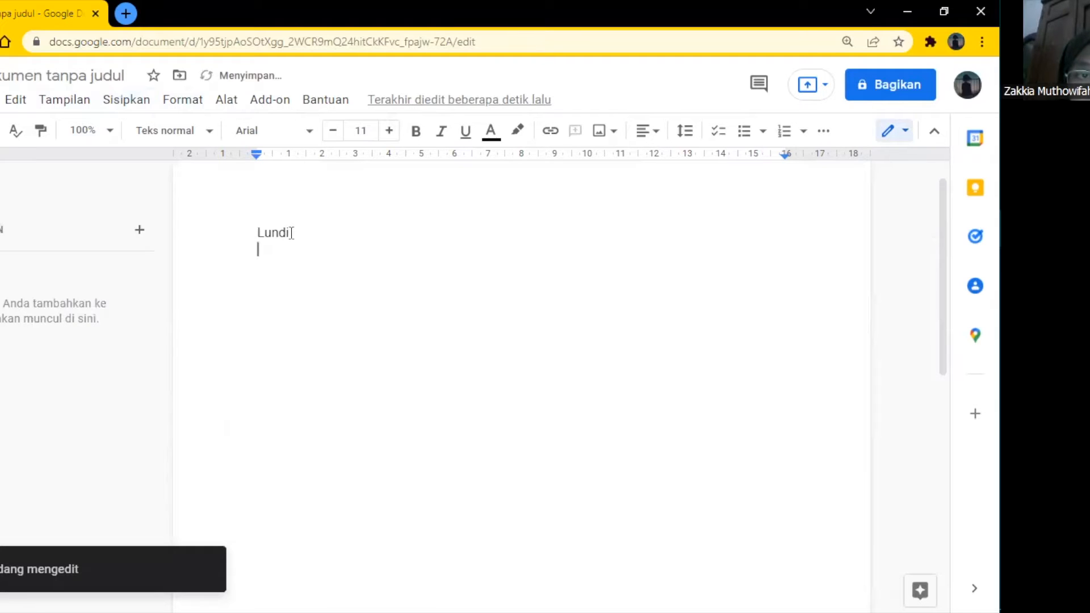
- Set the font size of the word "Lundi" to 17
key("ctrl+a")
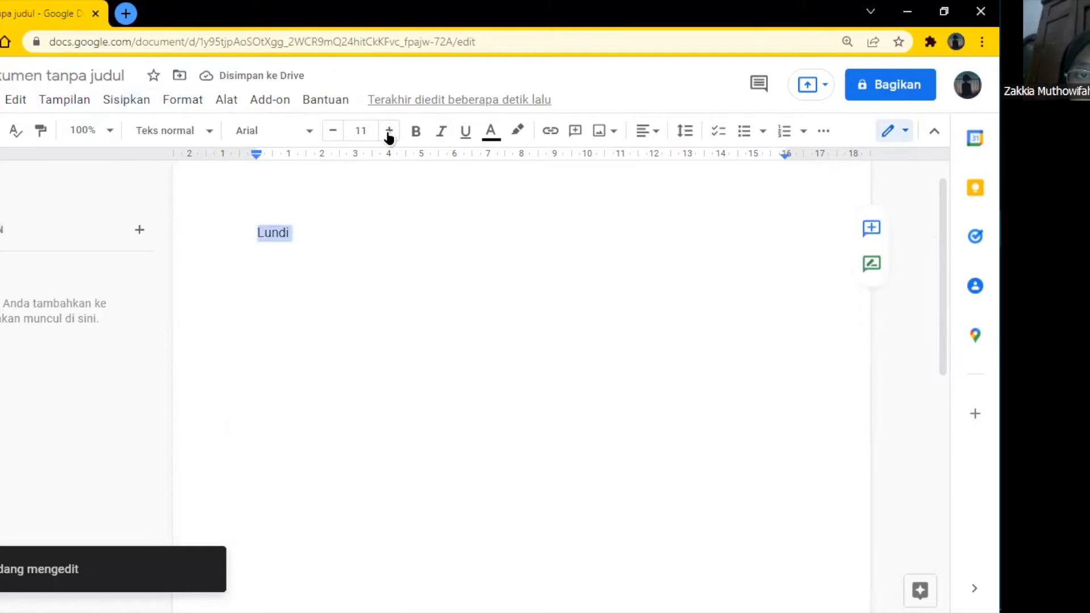
left_click(389, 131)
left_click(389, 132)
left_click(389, 131)
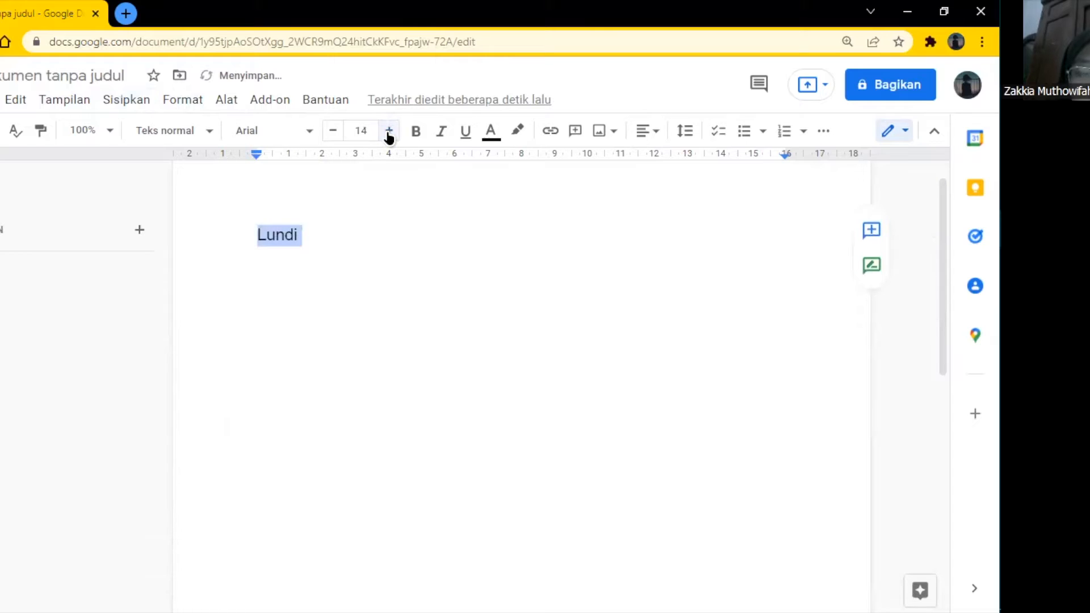
left_click(389, 131)
left_click(389, 131)
left_click(389, 131)
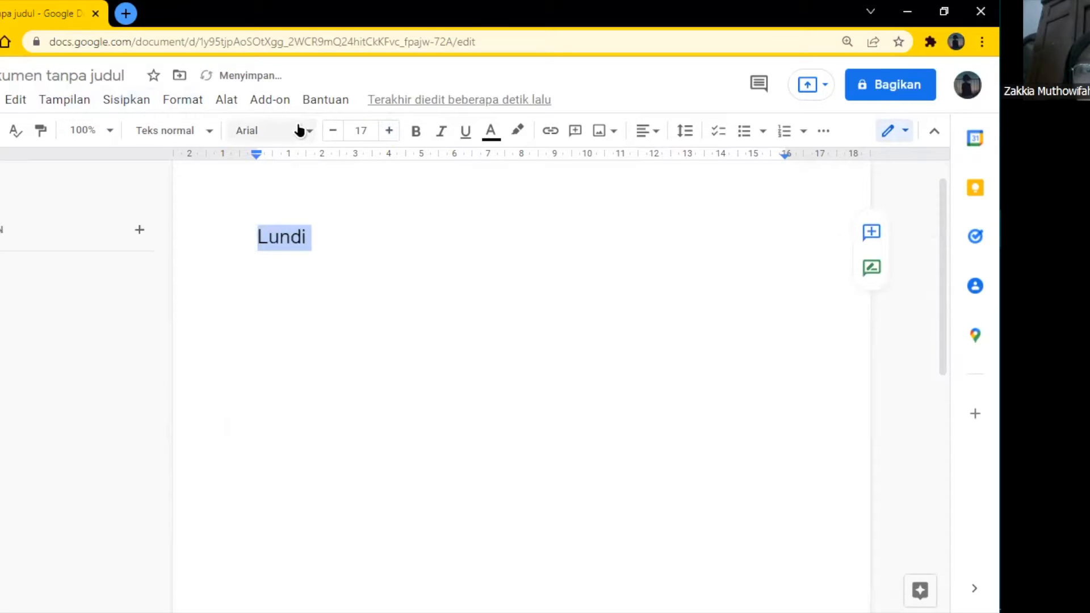
left_click(299, 131)
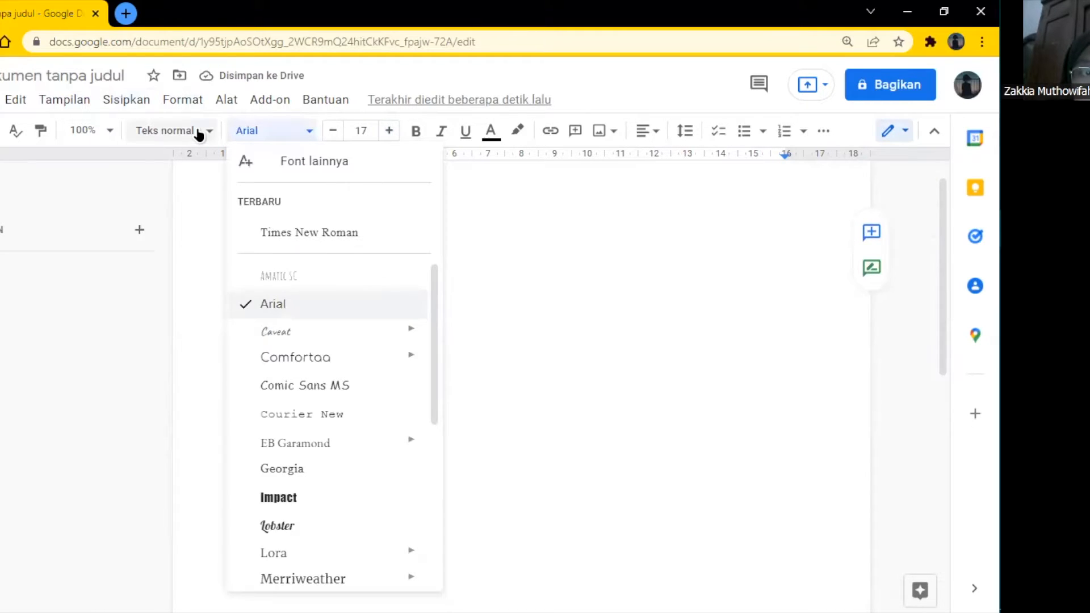
left_click(171, 130)
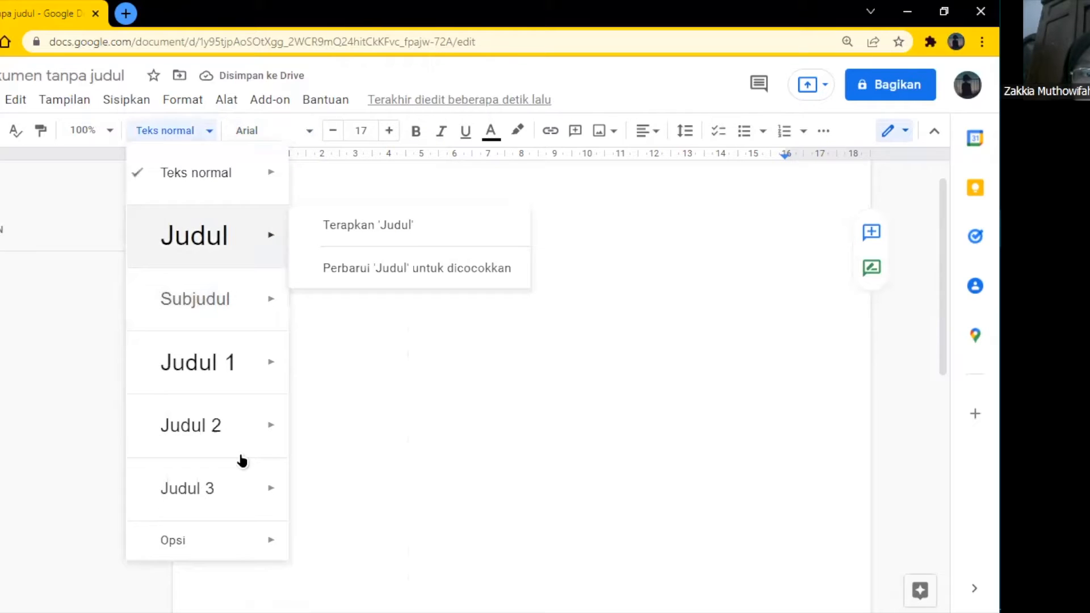
- Set the document zoom to 90% and restore it to 100%
left_click(109, 131)
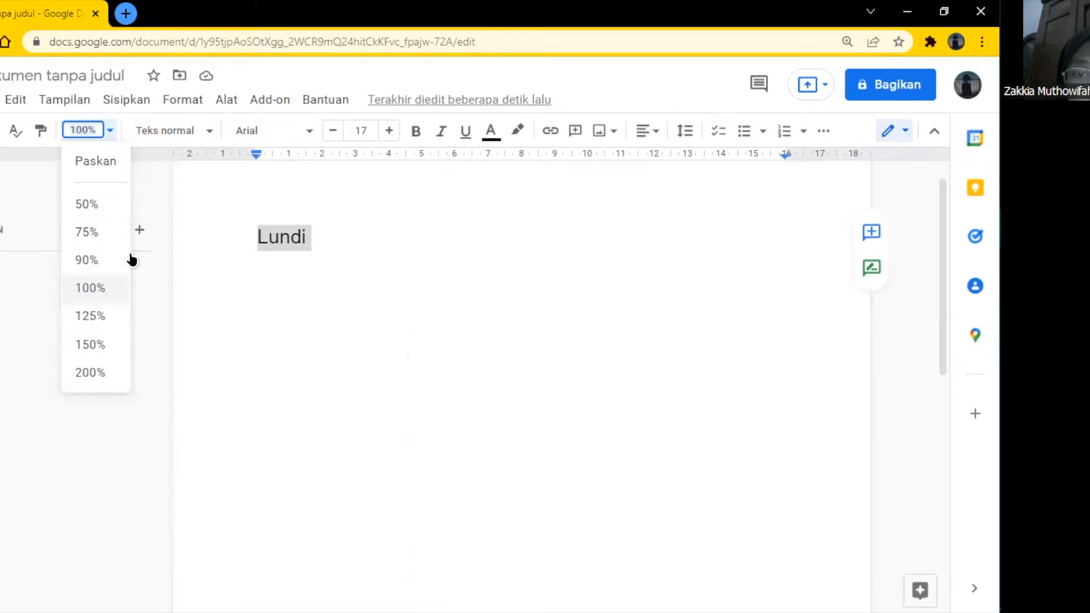
left_click(99, 262)
left_click(111, 131)
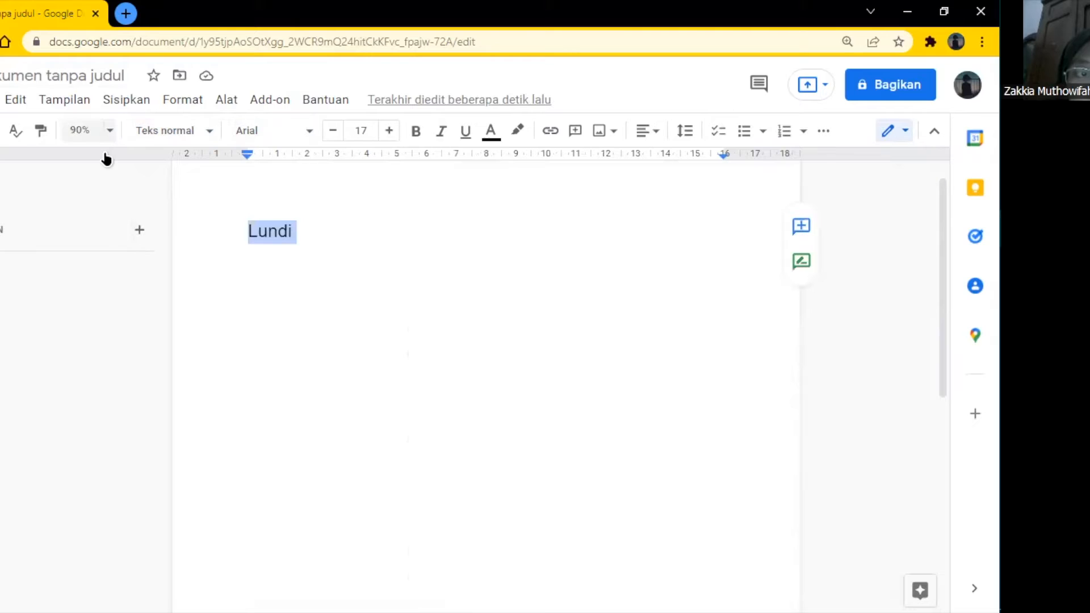
left_click(91, 288)
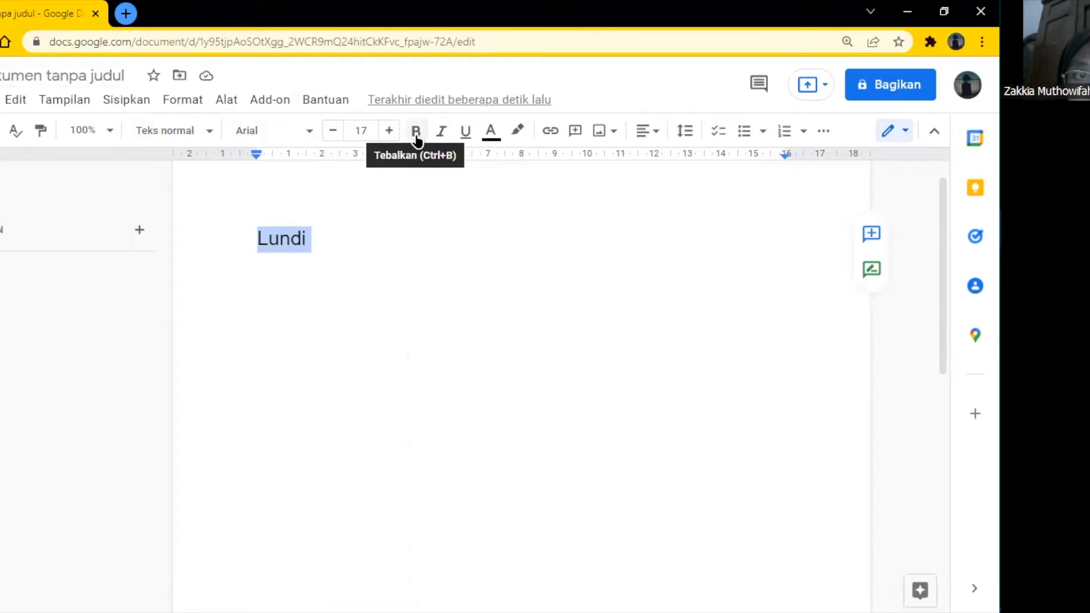
- Make the word "Lundi" bold (Tebalkan)
left_click(169, 107)
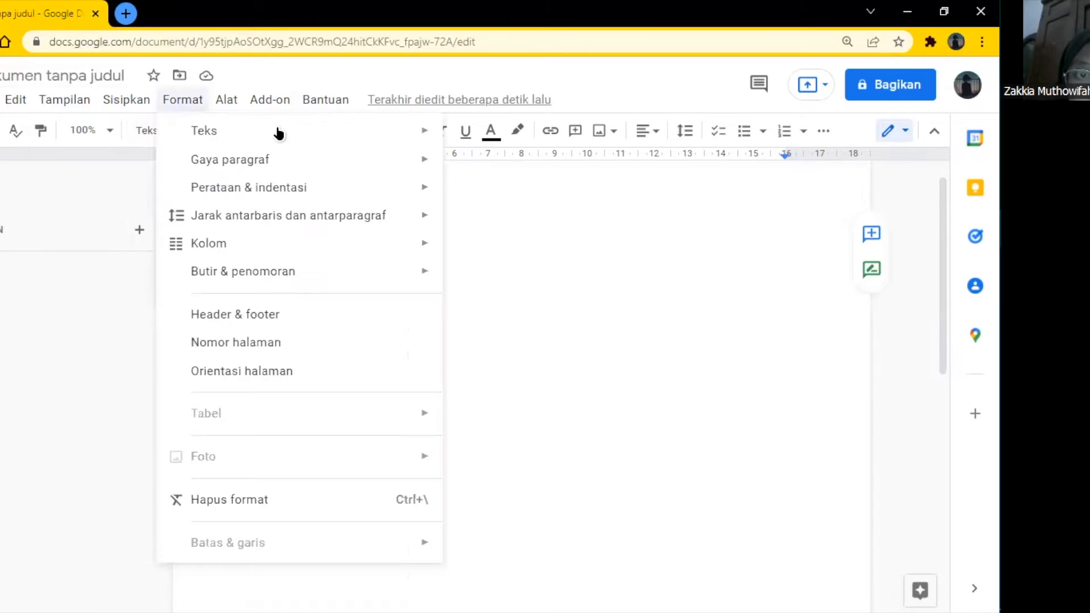
mouse_move(189, 101)
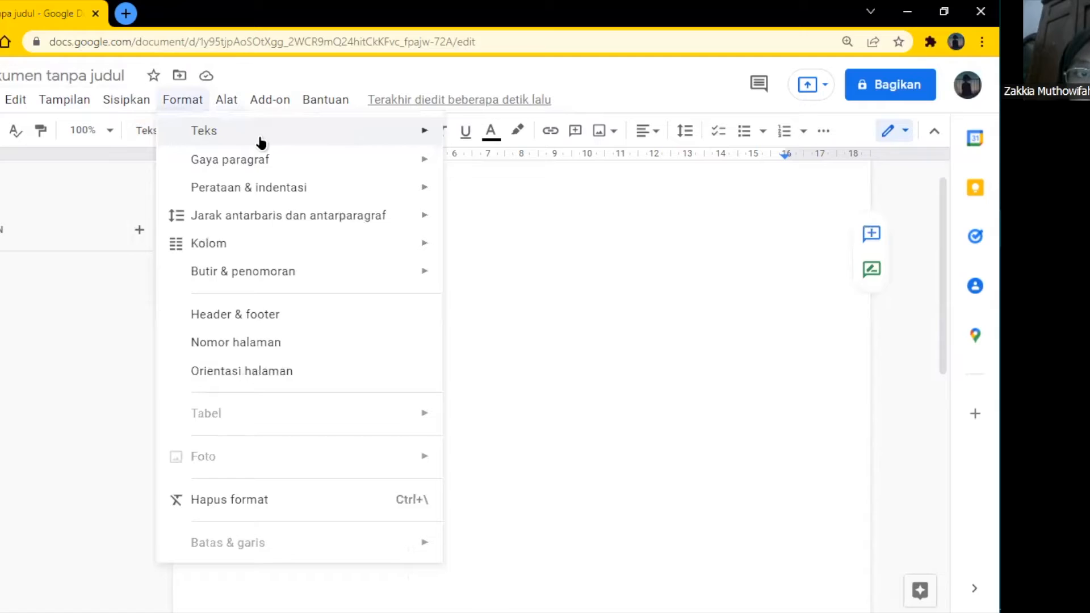
mouse_move(295, 131)
left_click(499, 142)
left_click(321, 242)
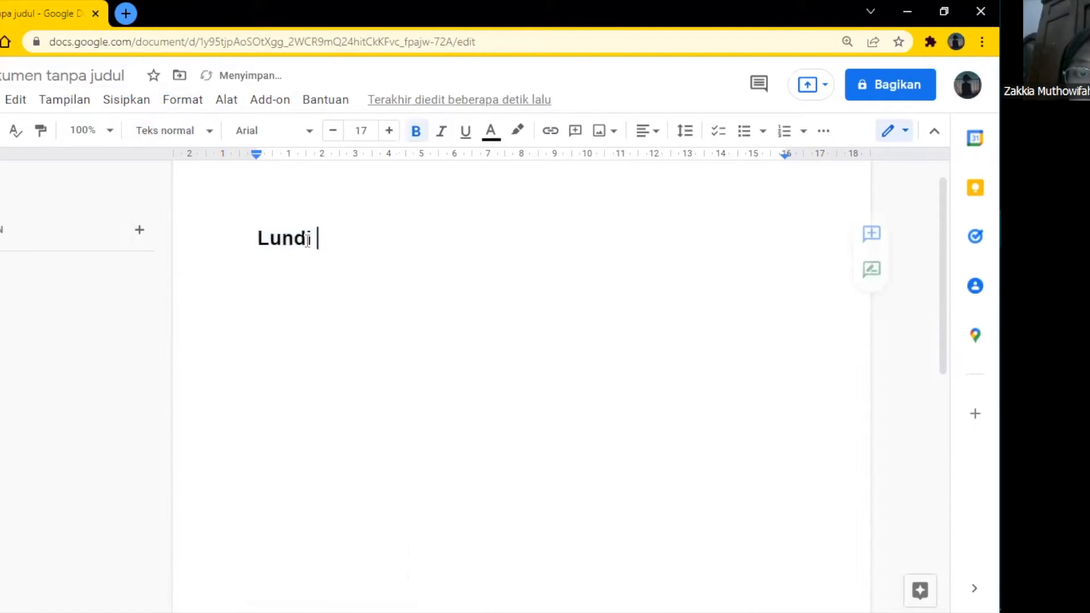
- Make the word "Lundi" italic (Miringkan)
left_click_drag(319, 239, 245, 241)
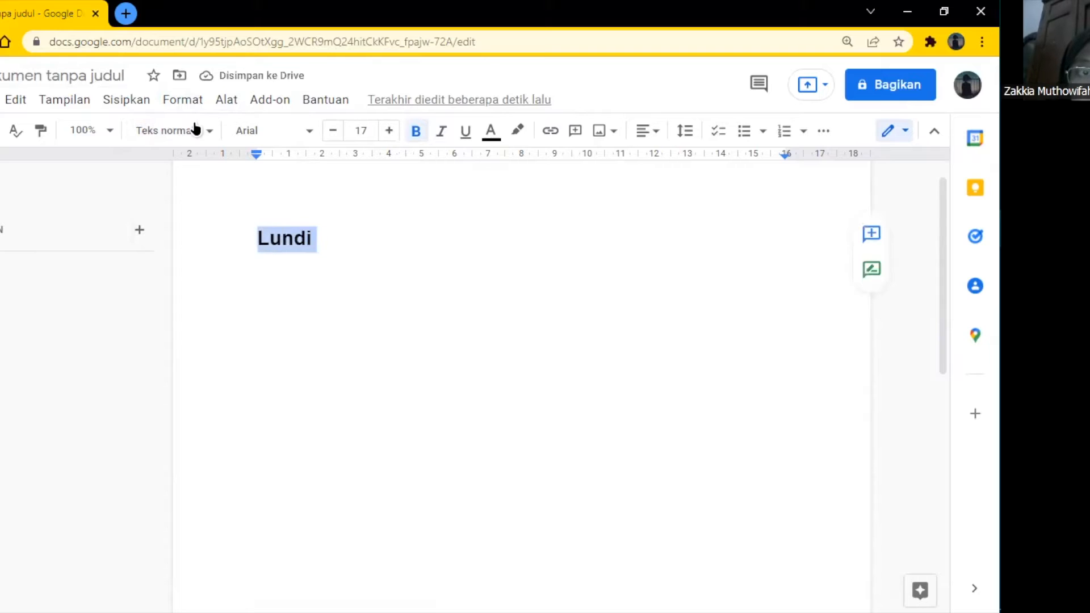
left_click(183, 104)
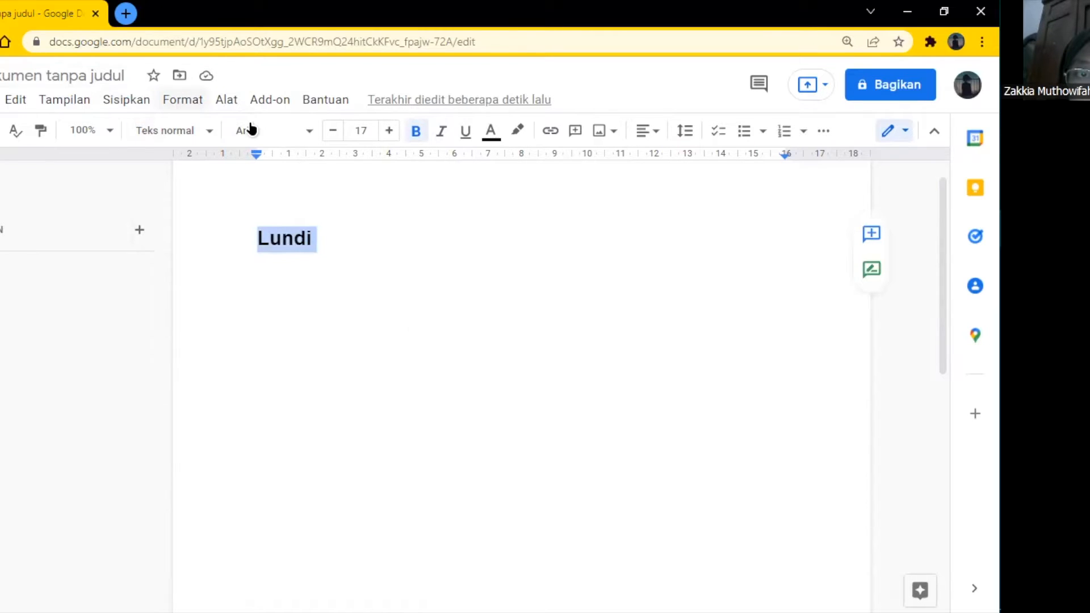
mouse_move(427, 123)
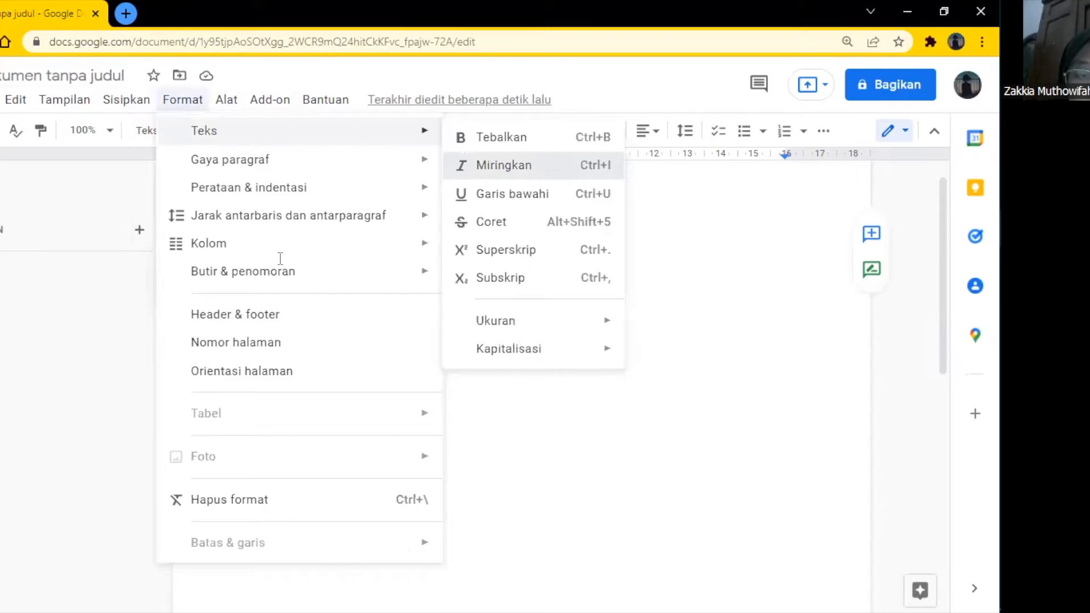
- Examine the formatting options for text, paragraph styles, alignment and indentation, line and paragraph spacing, and columns
left_click(187, 102)
mouse_move(355, 128)
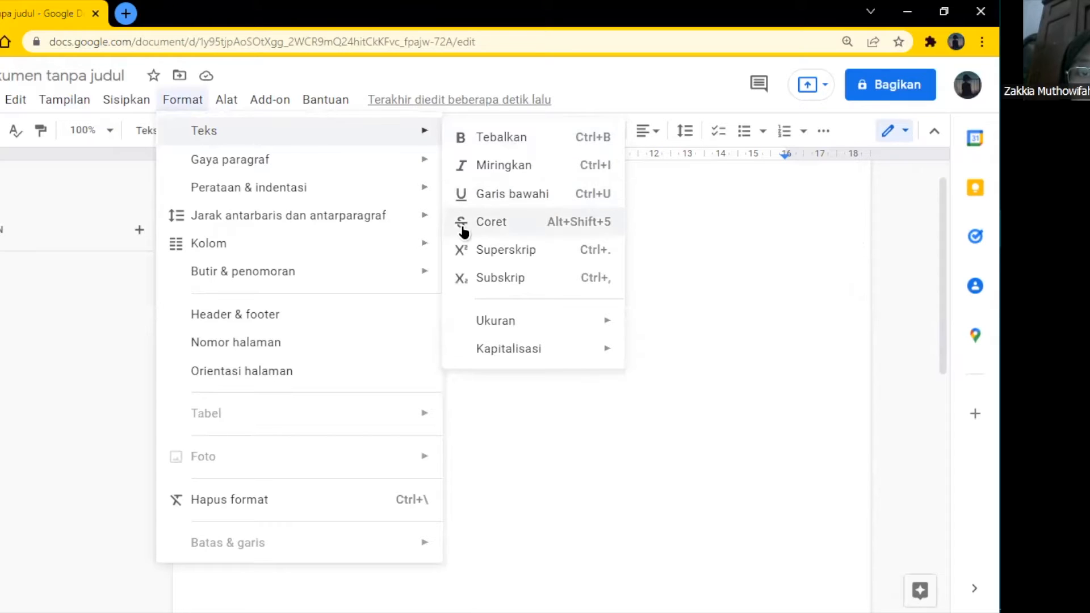
mouse_move(376, 150)
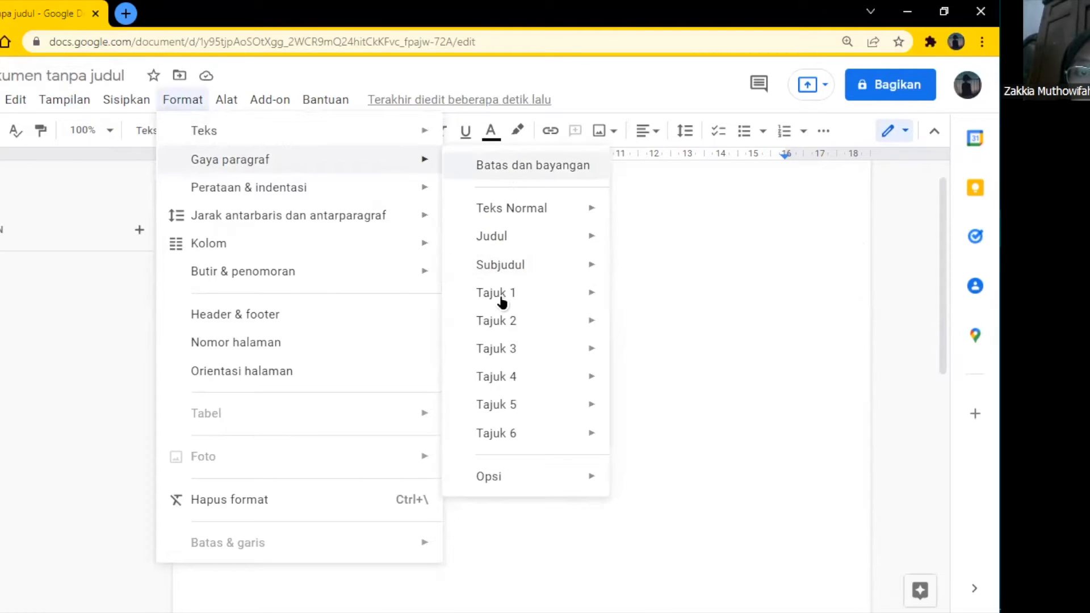
mouse_move(501, 302)
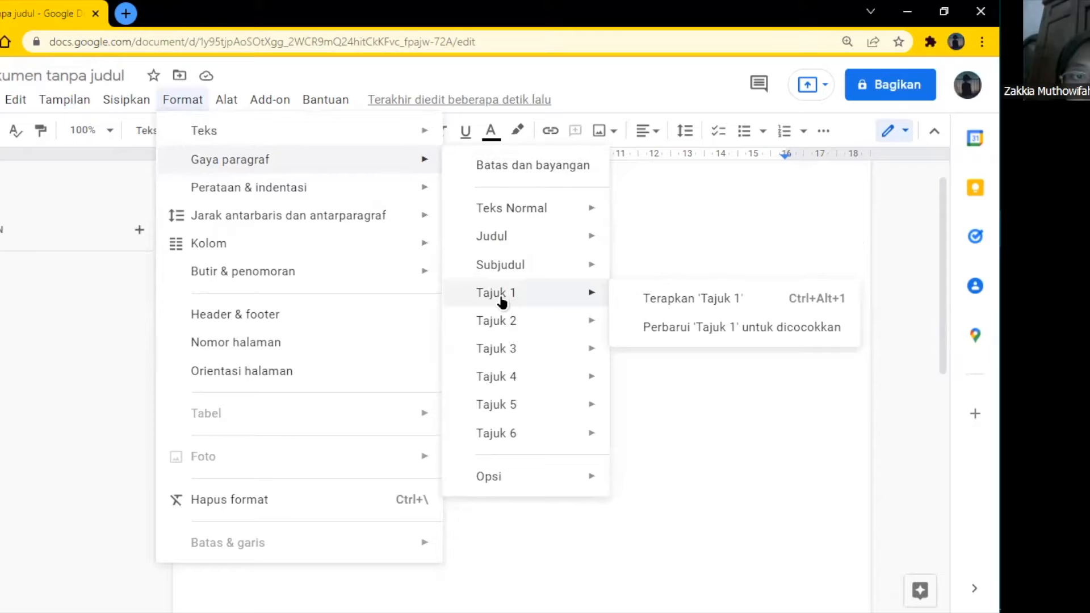
mouse_move(389, 189)
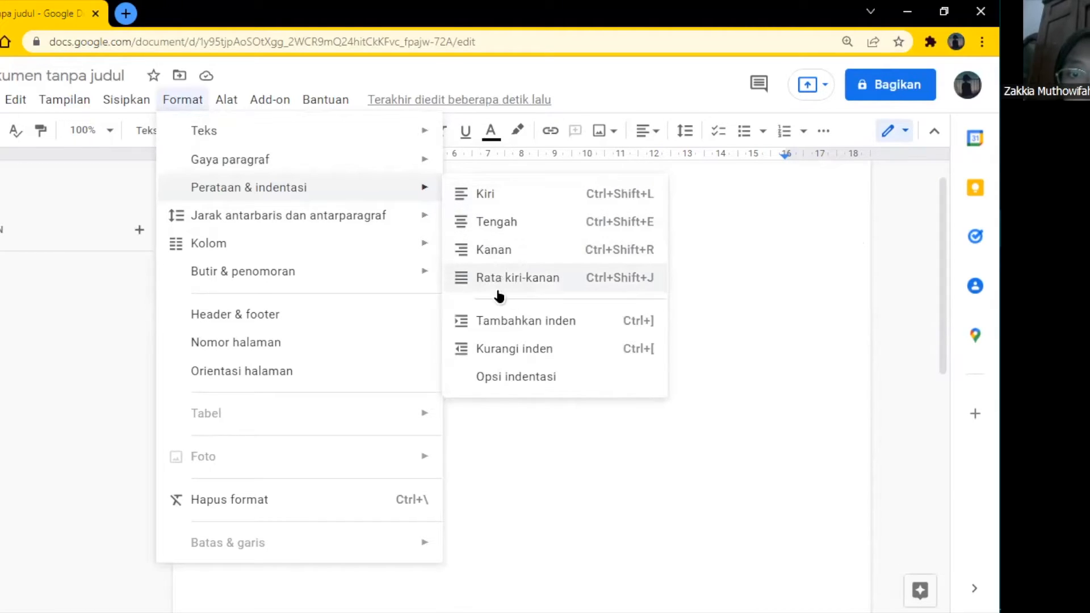
mouse_move(338, 224)
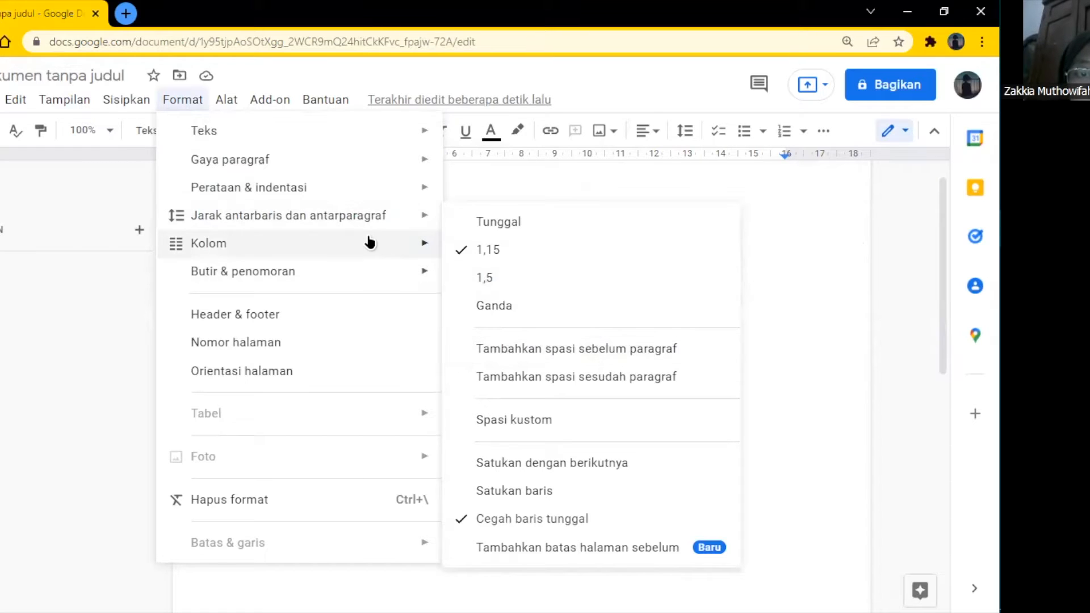
mouse_move(370, 244)
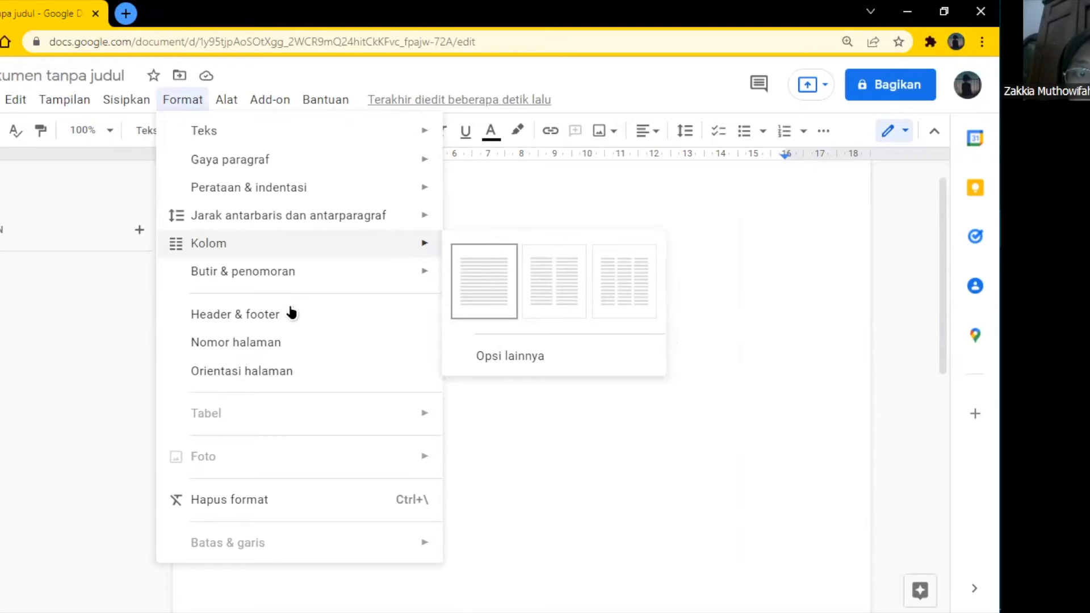
- Review the available document tools (Alat), add-ons and help (Bantuan) options without applying any
left_click(232, 101)
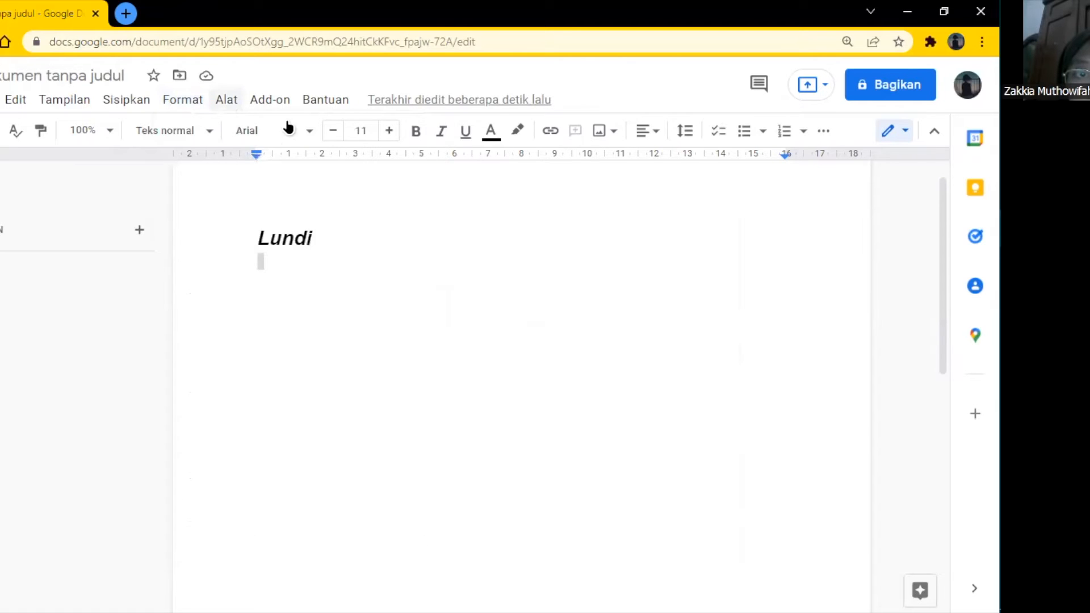
left_click(235, 103)
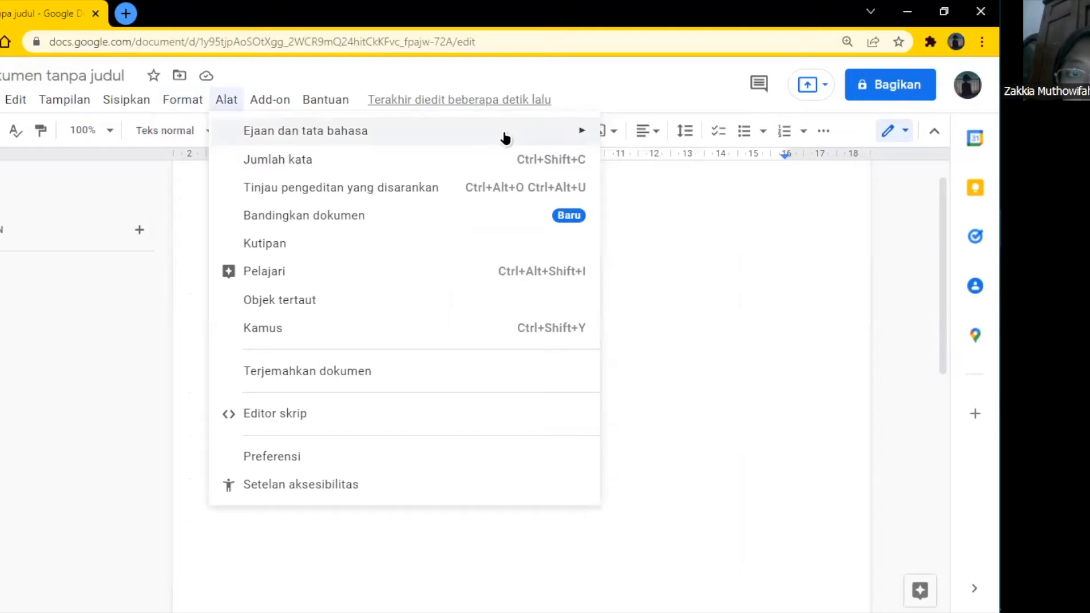
mouse_move(505, 138)
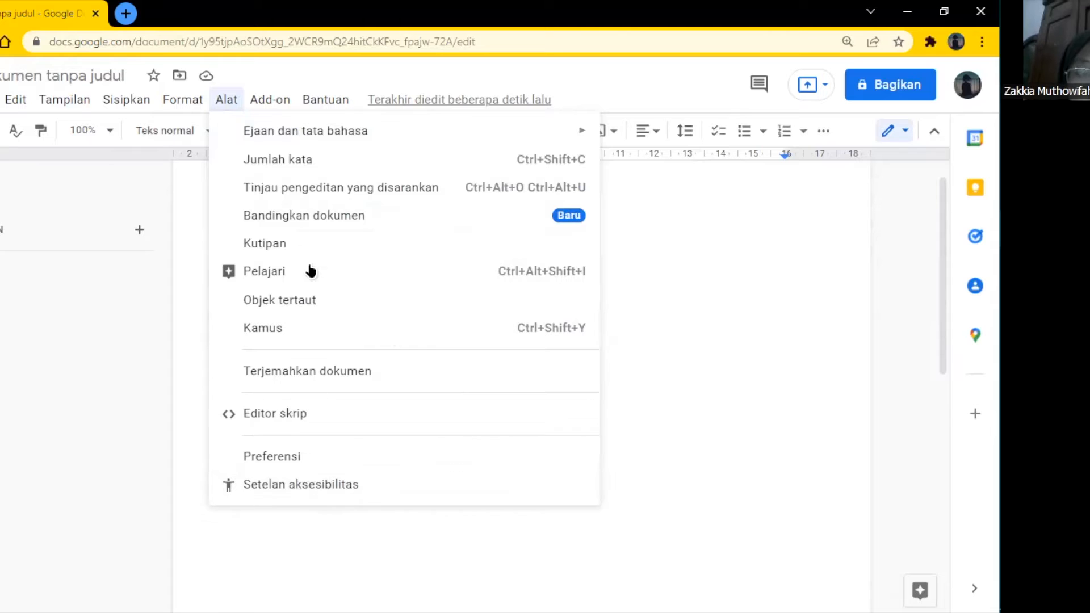
mouse_move(284, 104)
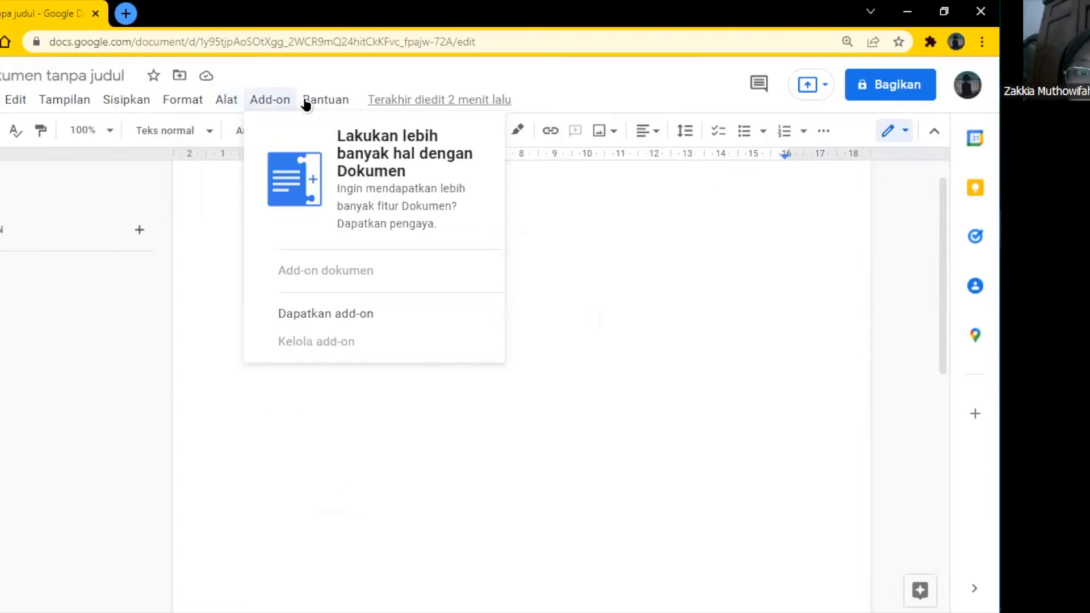
mouse_move(326, 100)
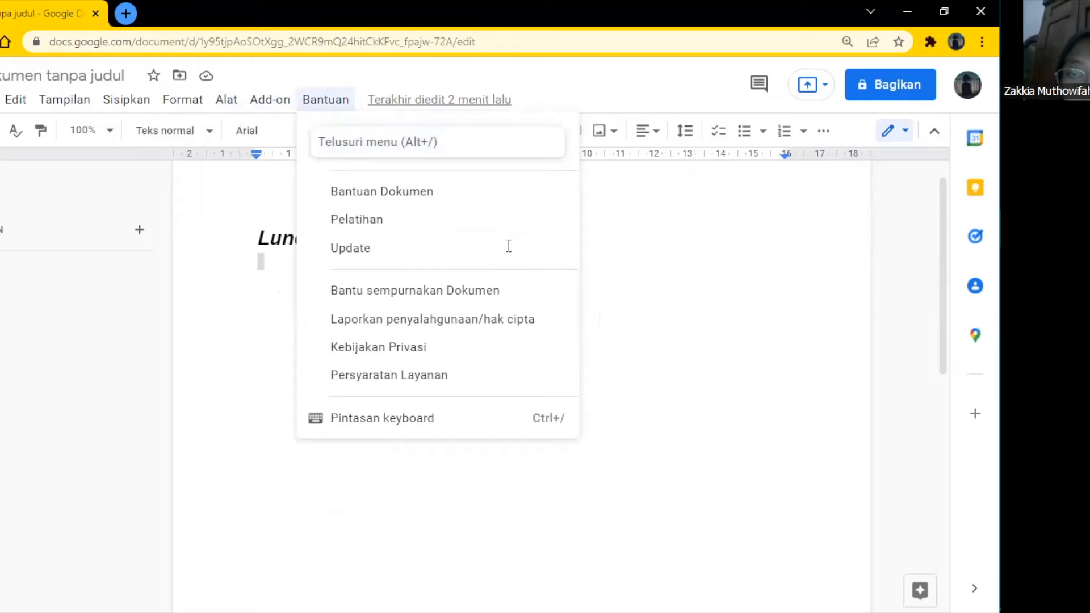
key("Escape")
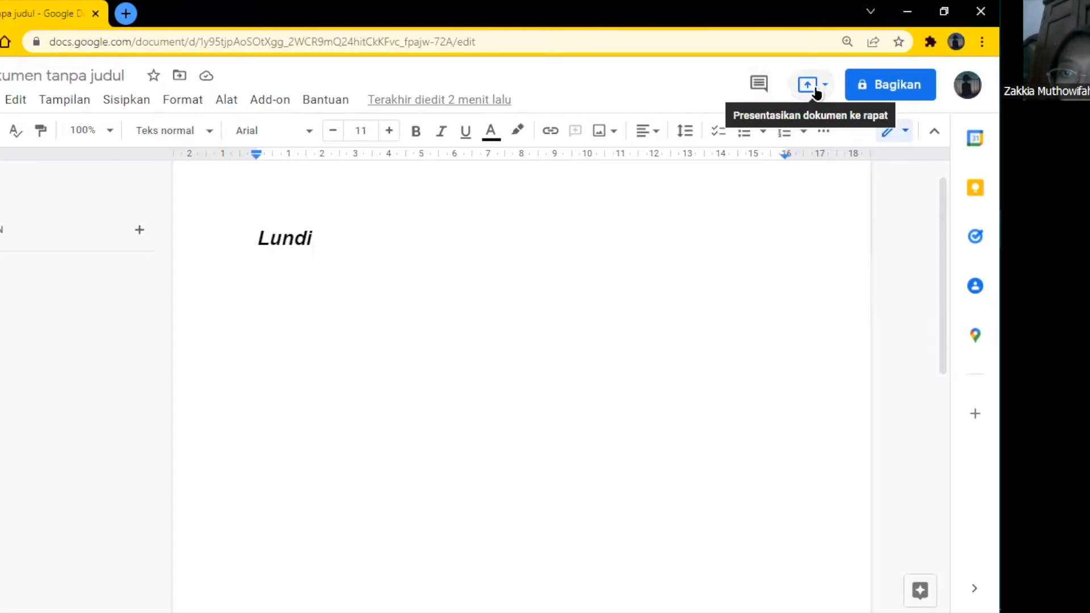
- Start sharing the document, save it under the name "Lundi", and view the settings for sharing with others
left_click(869, 91)
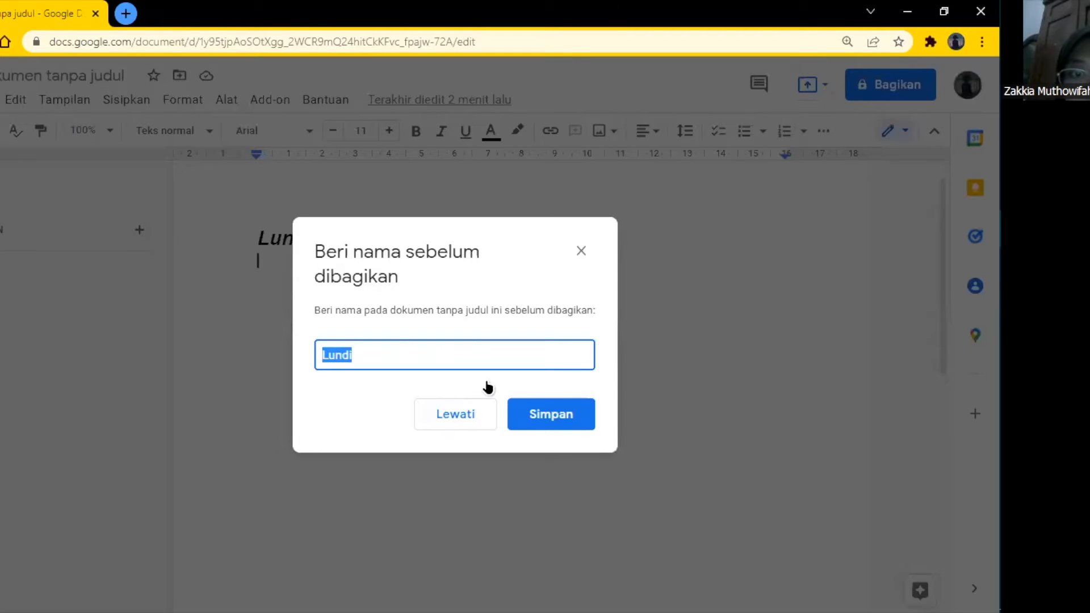
left_click(521, 421)
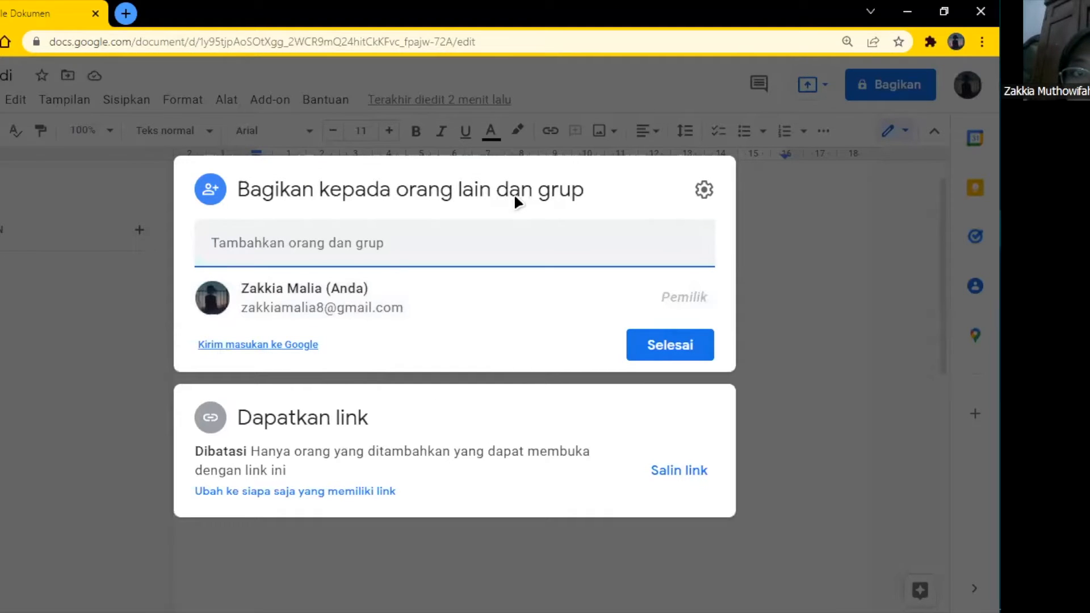
left_click(703, 191)
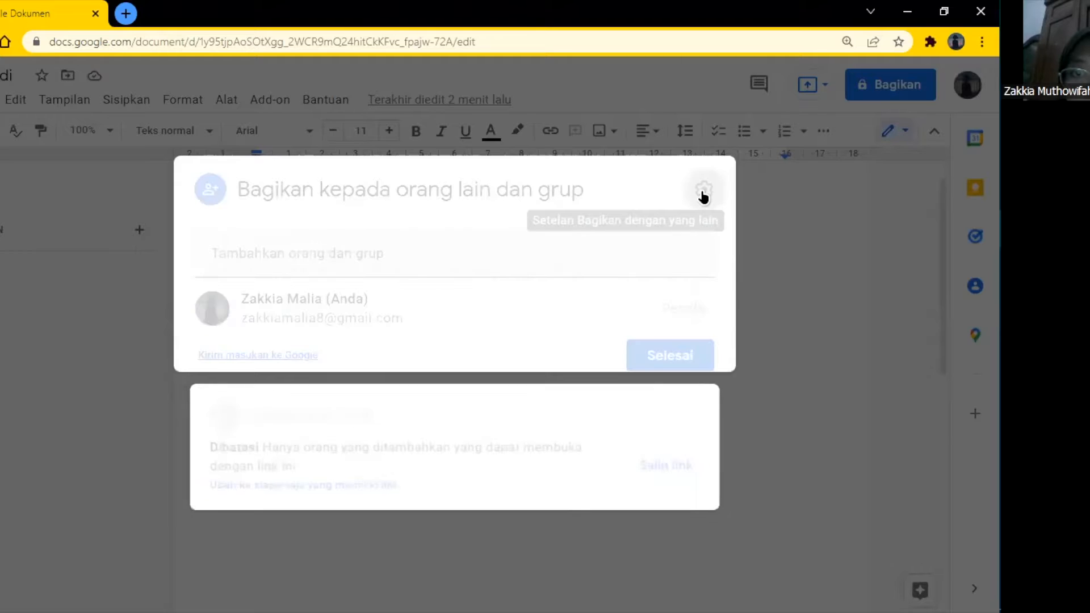
left_click(215, 272)
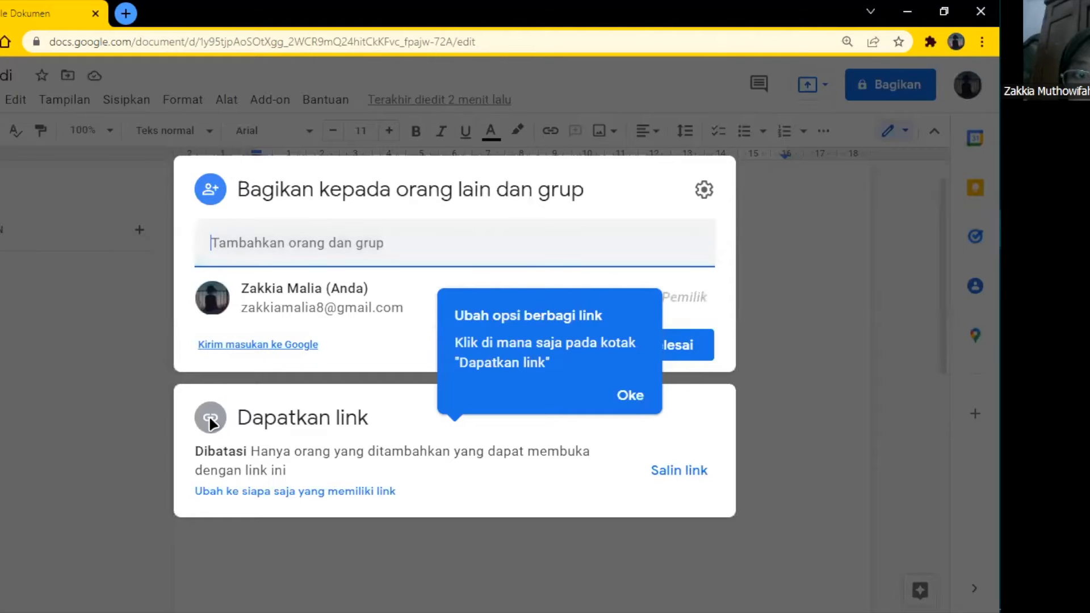
- Set link access to "Siapa saja yang memiliki link" with the Editor role and close the sharing settings
left_click(257, 491)
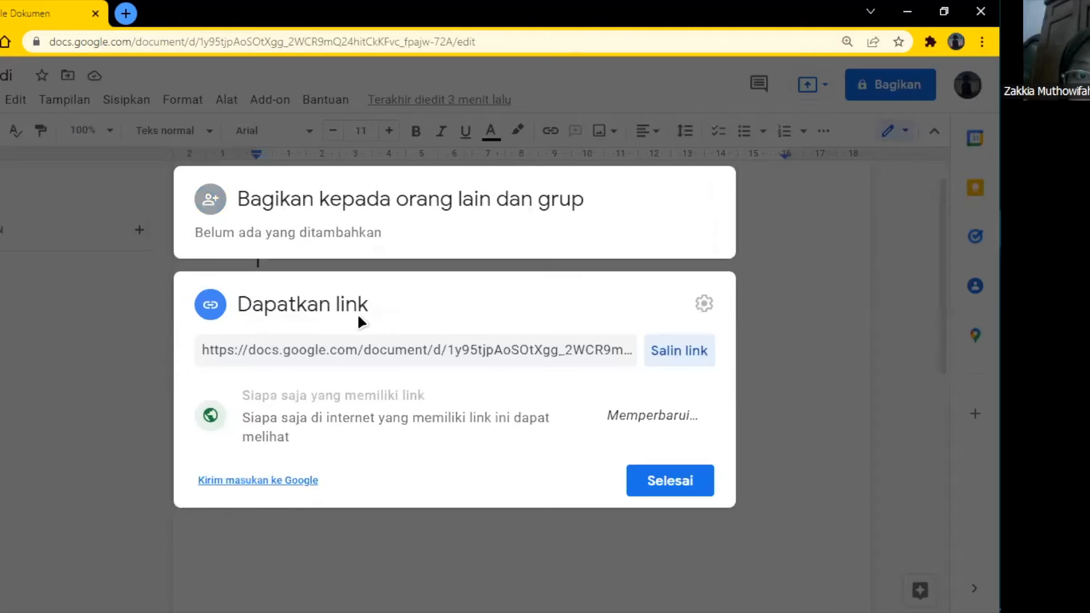
left_click(426, 400)
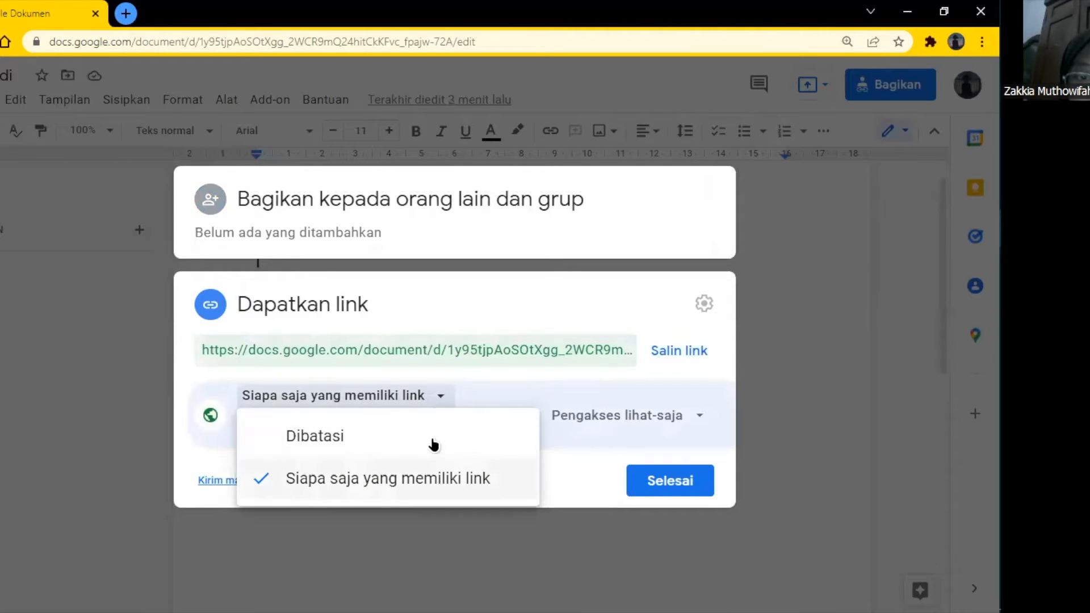
left_click(604, 426)
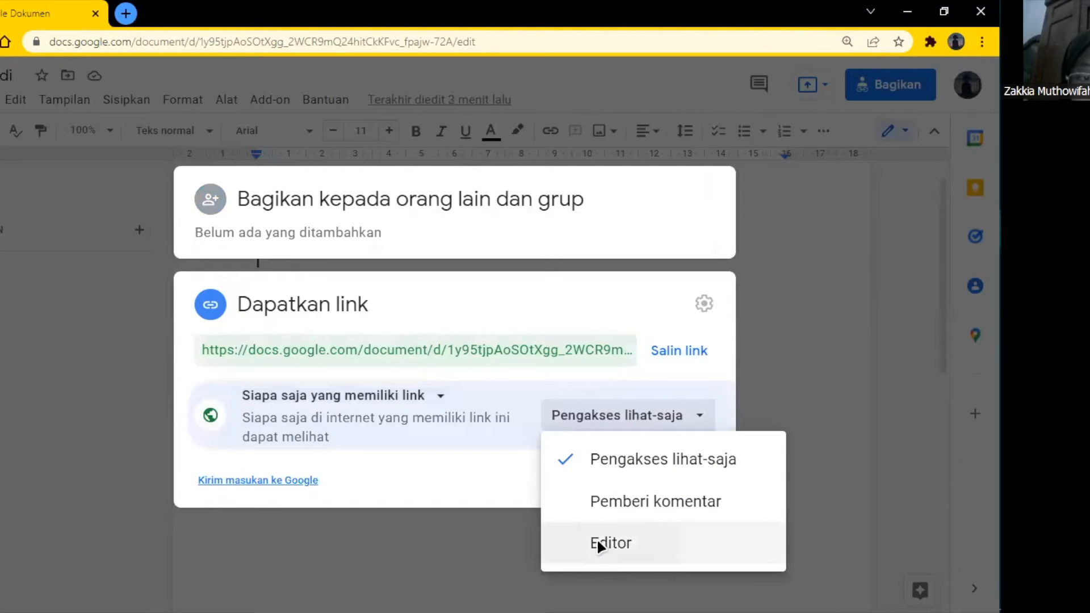
left_click(621, 544)
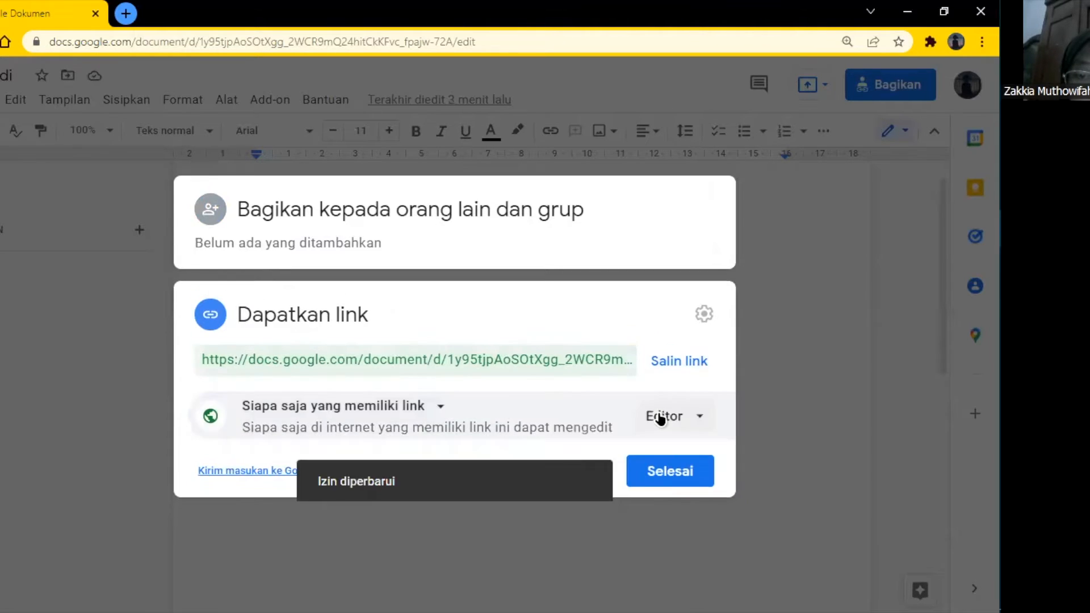
left_click(673, 417)
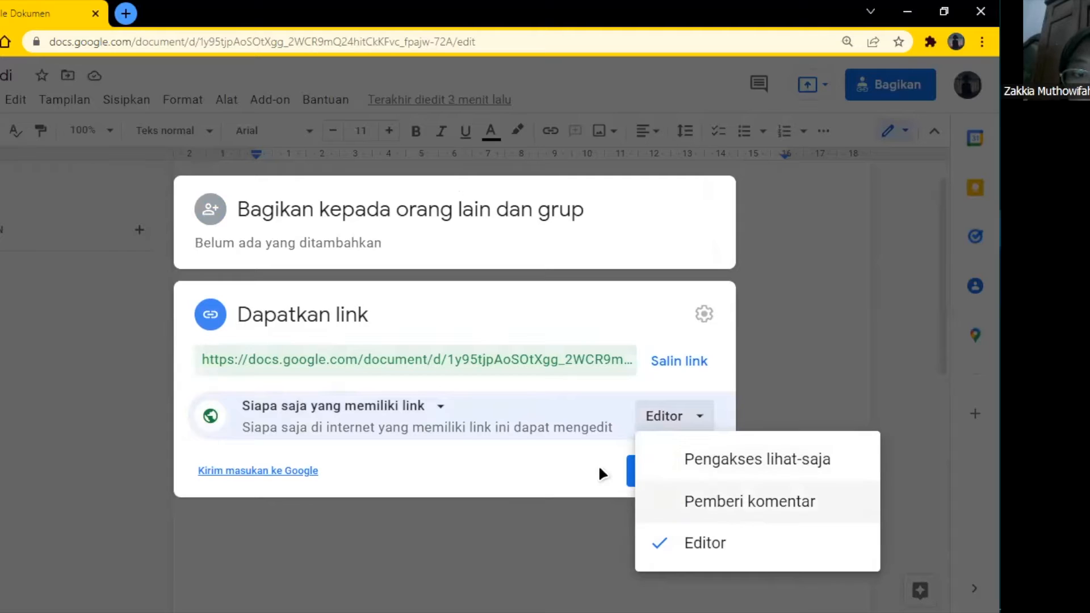
left_click(667, 476)
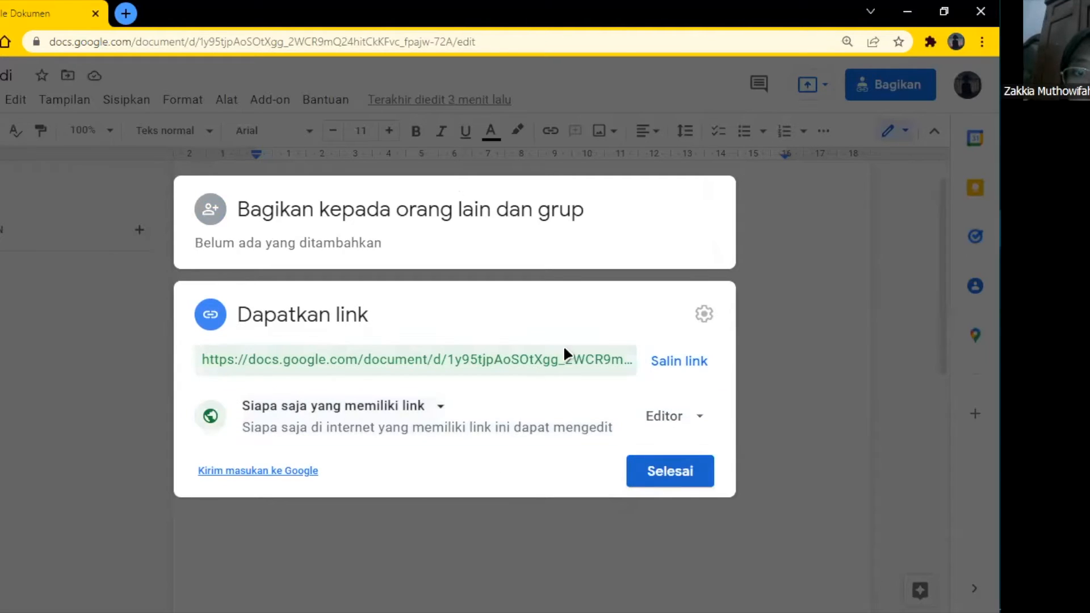
key("Escape")
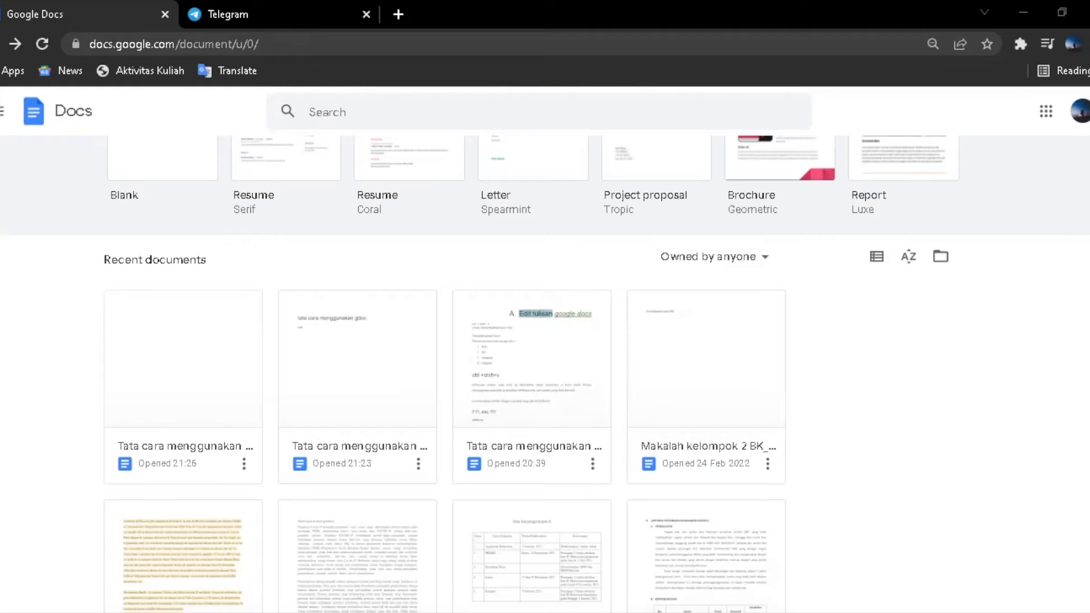
- Open the most recent "Tata cara menggunakan google docs" document from the recent documents on the Docs home page
scroll(545, 284, "up", 2)
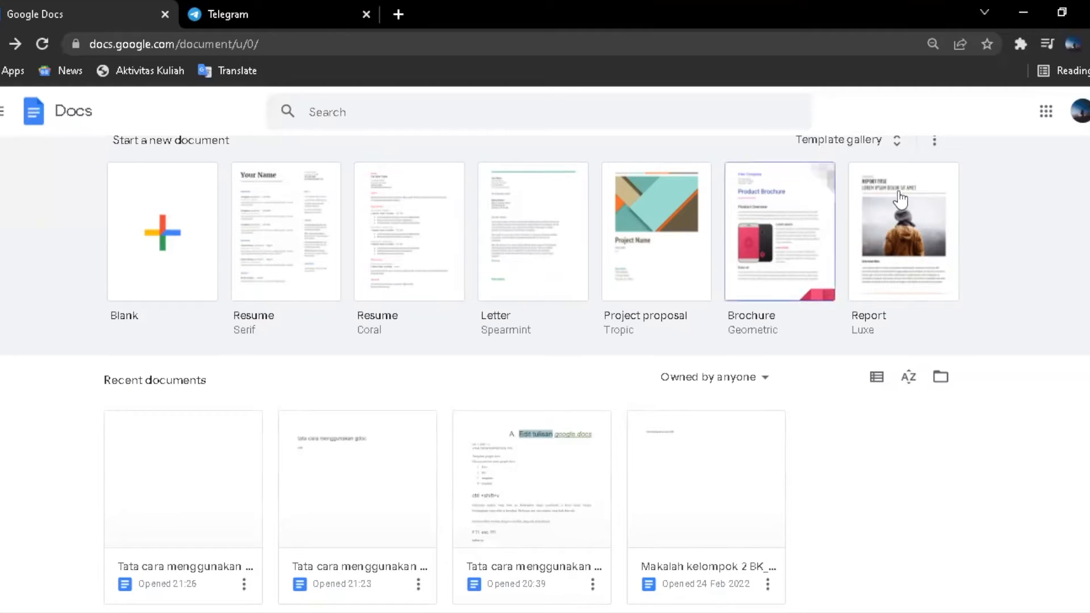
scroll(339, 324, "down", 4)
scroll(339, 323, "up", 4)
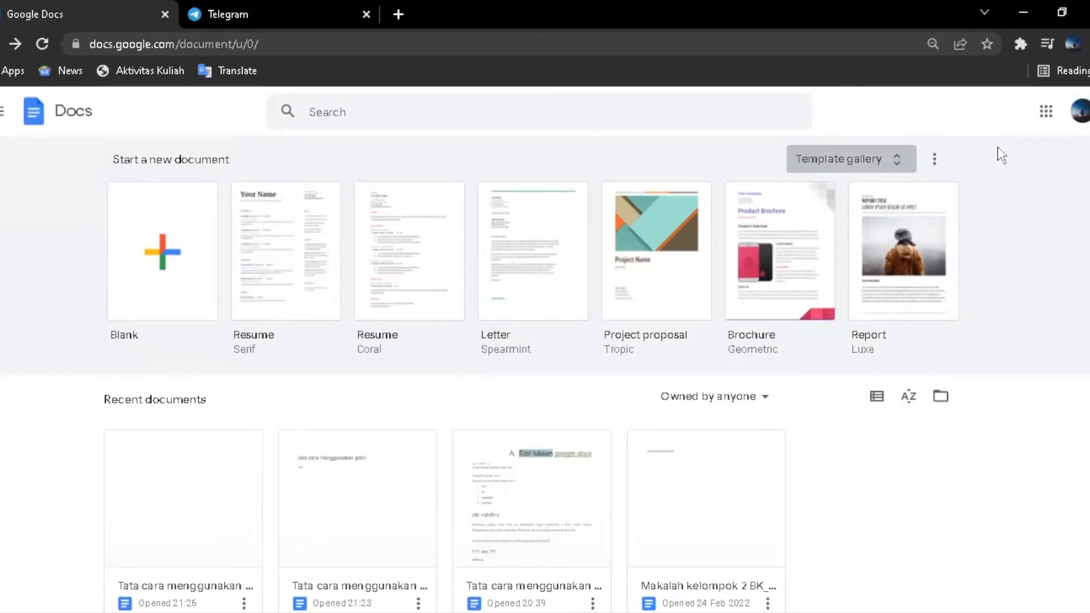
scroll(545, 374, "down", 6)
scroll(545, 375, "up", 6)
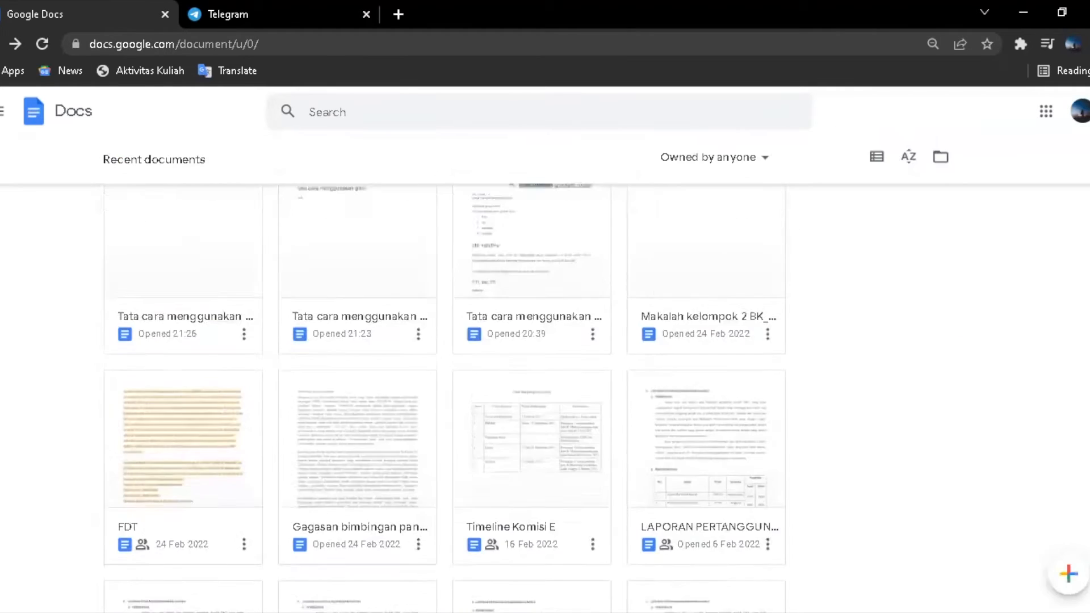
scroll(545, 375, "down", 2)
left_click(180, 439)
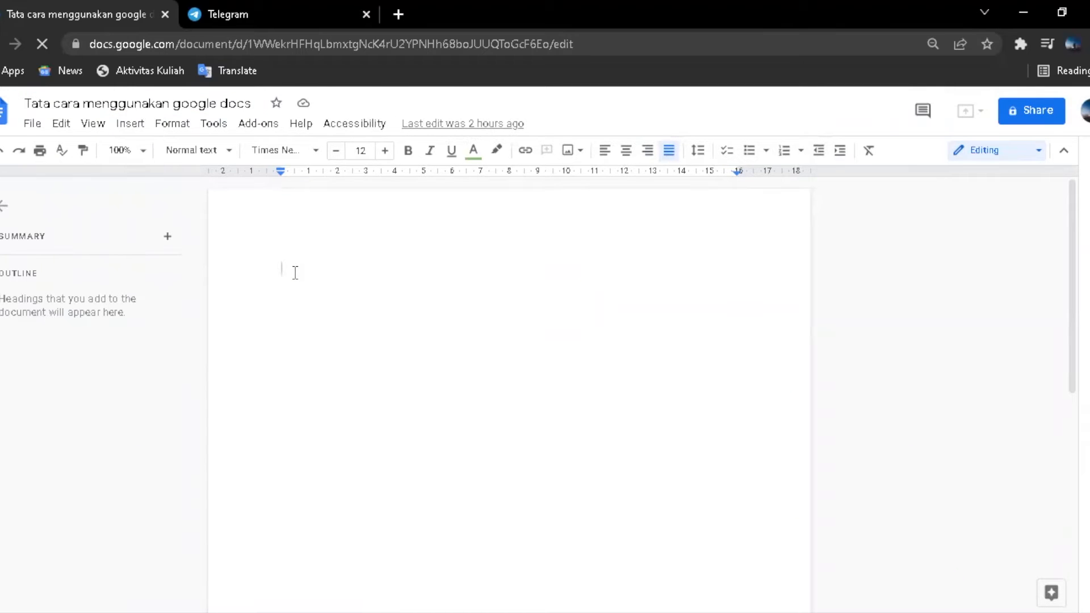
- Write "tata cara menngunakan tools g doc" in the document and correct the misspelled word to the suggested "menggunakan"
type("tata")
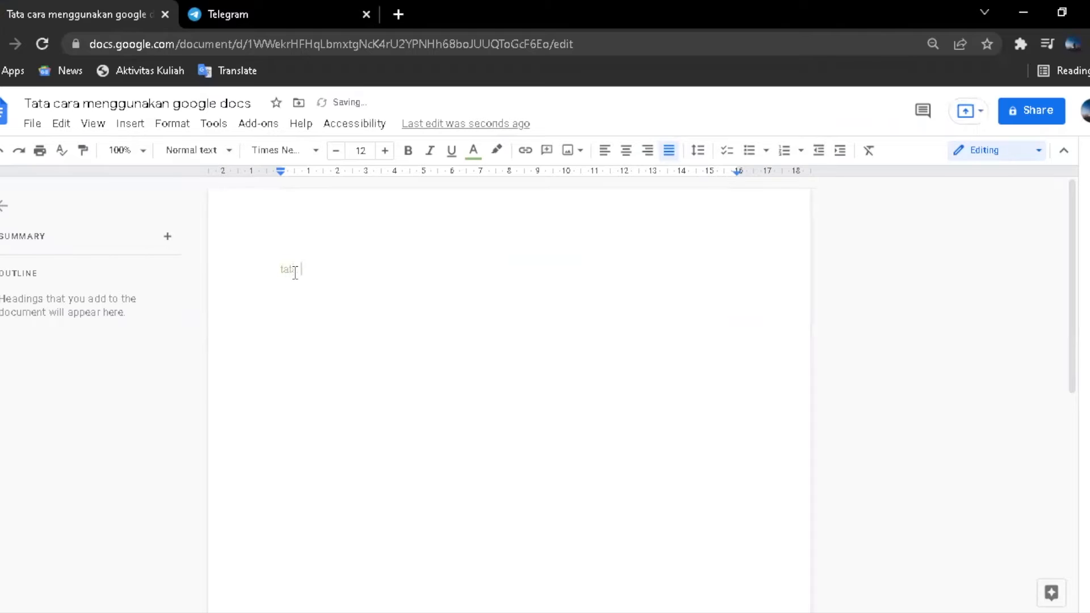
type(" cara menngunakan tool")
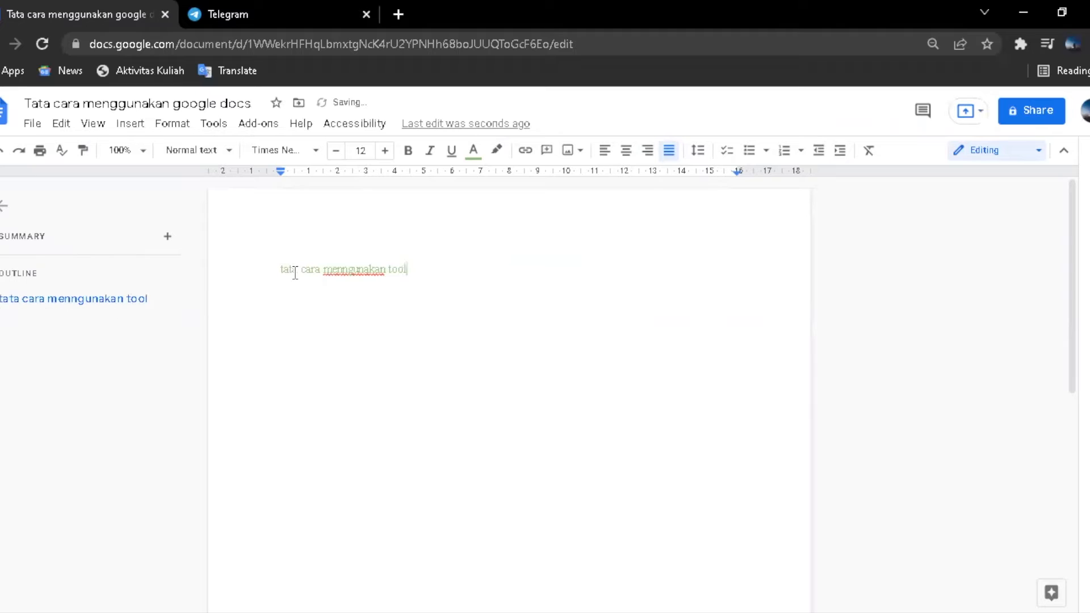
type("s g docs")
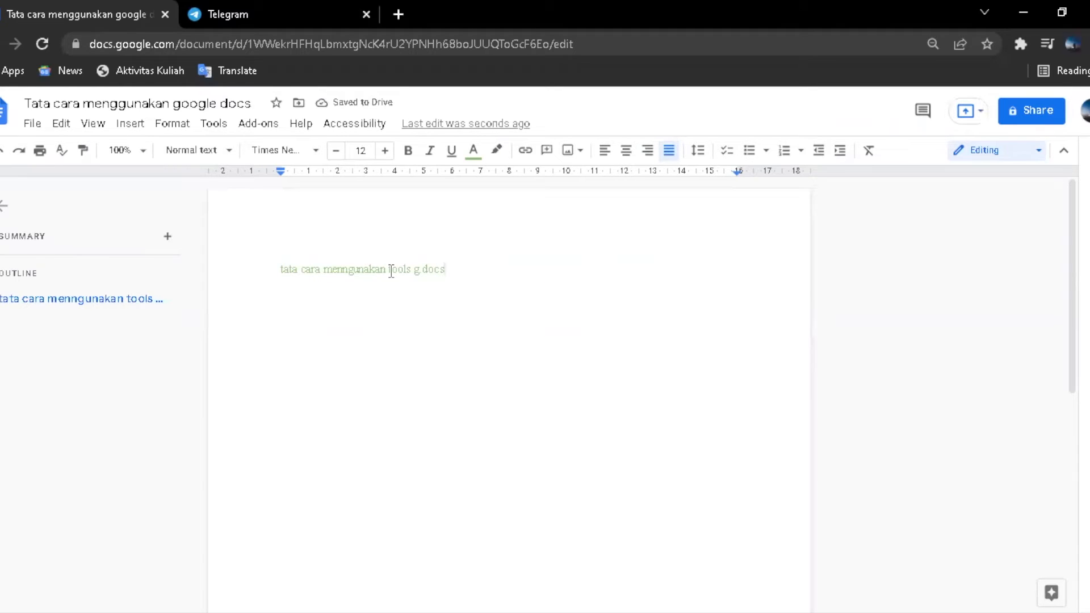
key("BackSpace")
left_click(330, 269)
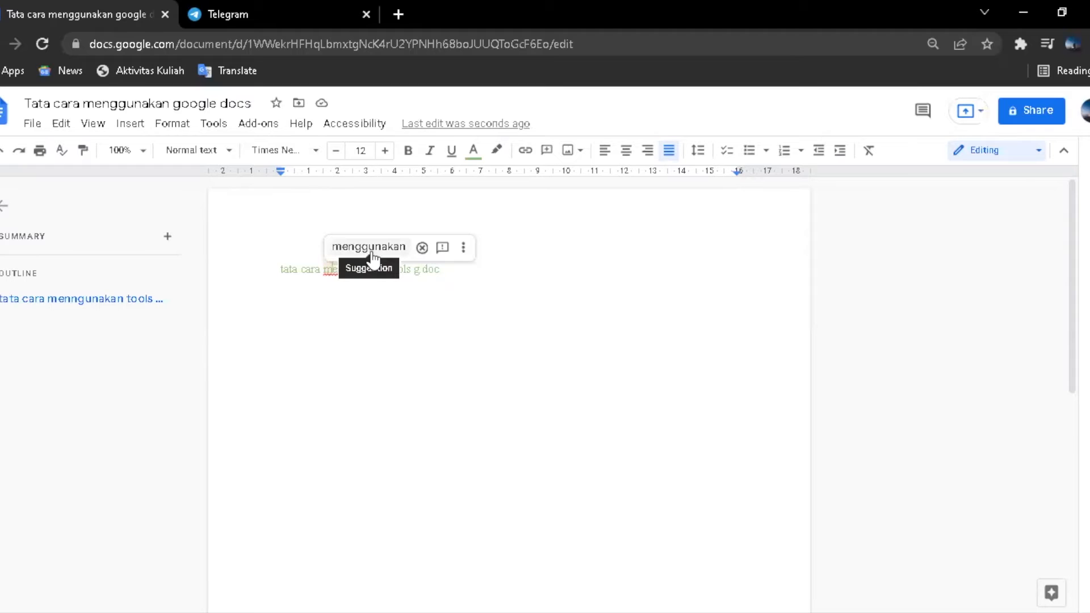
left_click(371, 250)
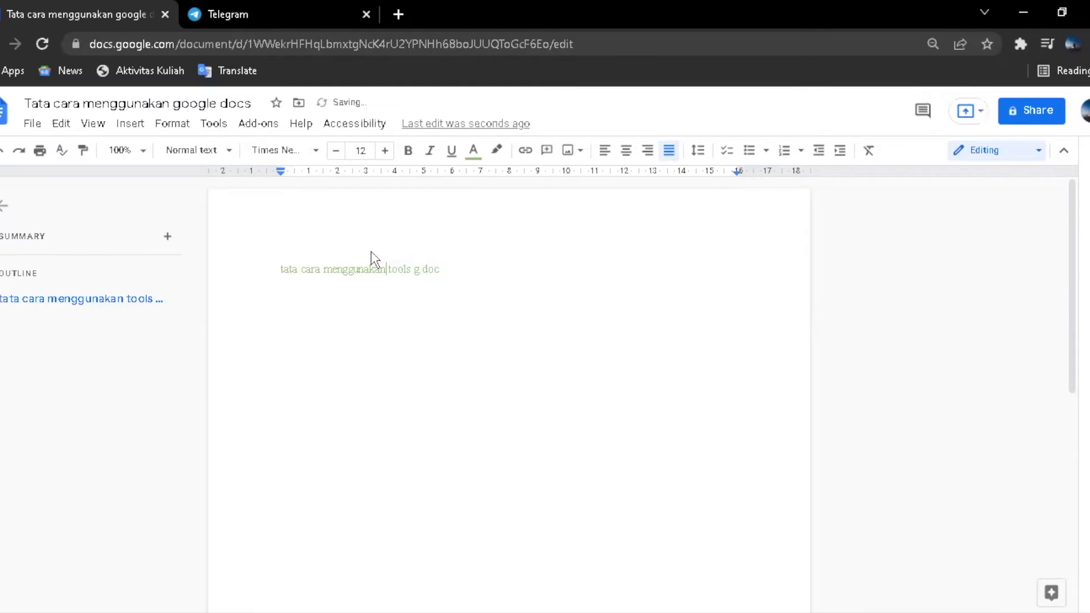
- Change the text colour of the whole line to black and view the list of available fonts
left_click_drag(447, 277, 243, 275)
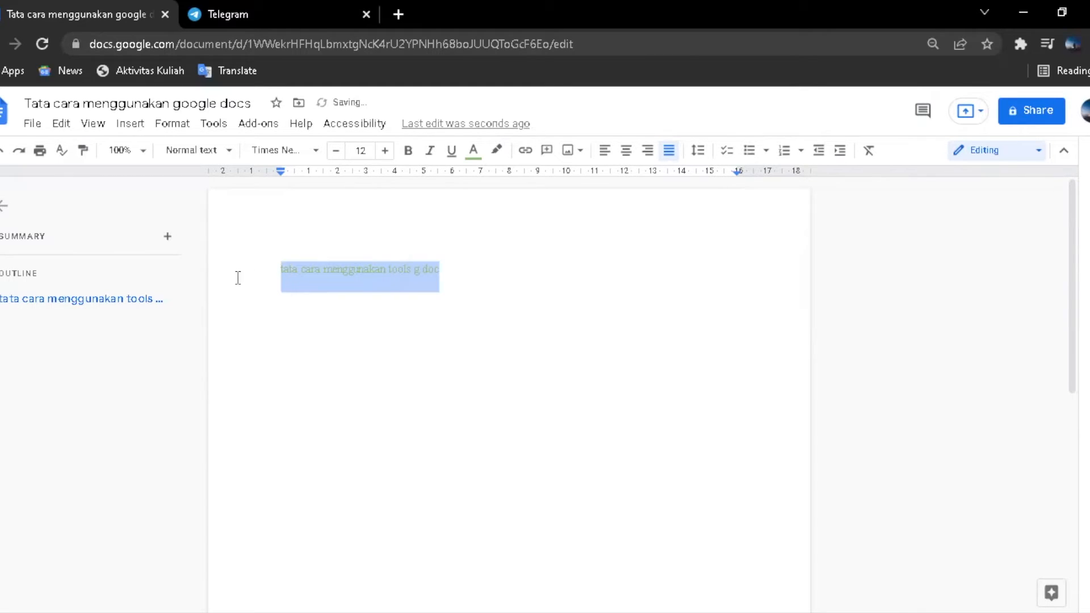
left_click(472, 152)
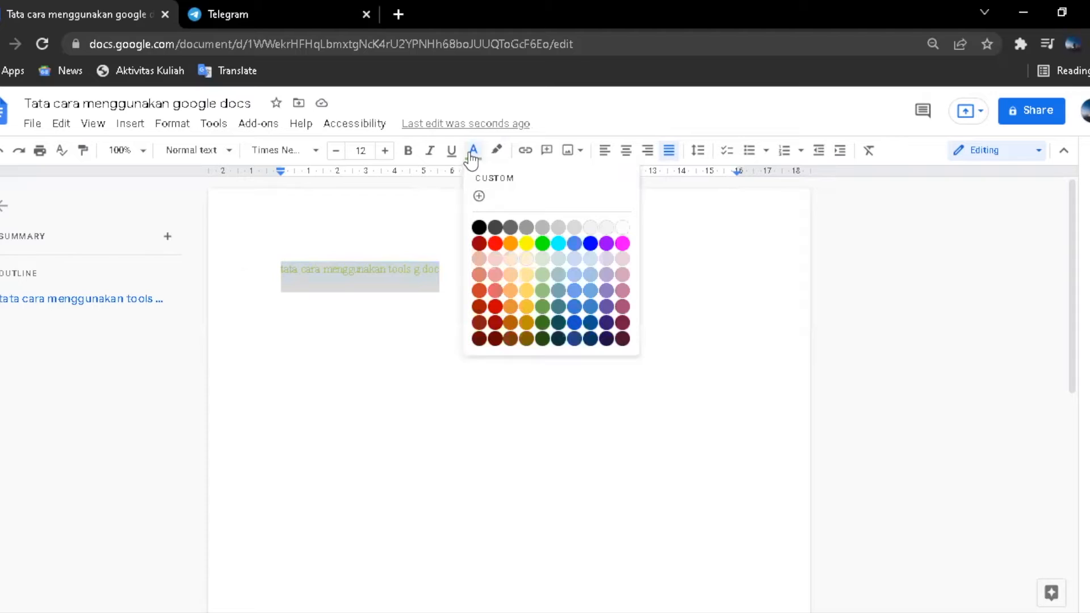
left_click(479, 229)
left_click(443, 269)
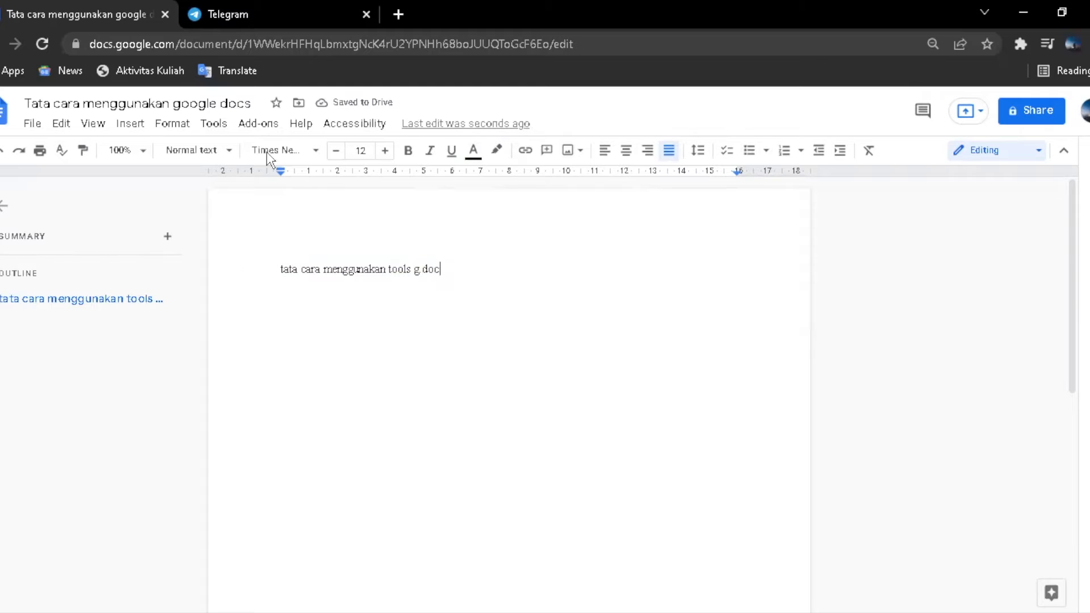
left_click(300, 153)
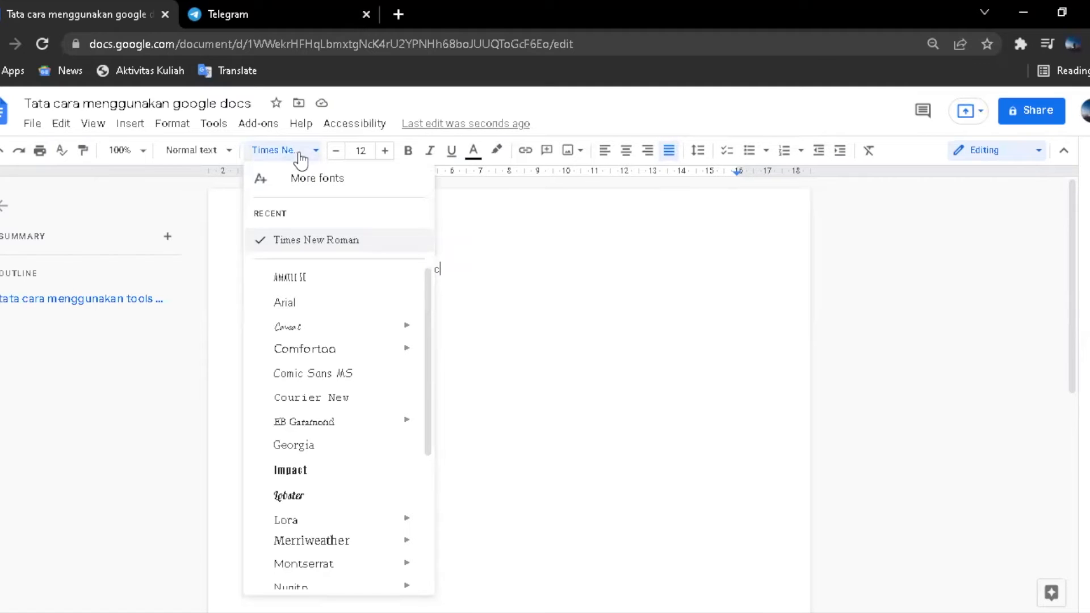
left_click(300, 157)
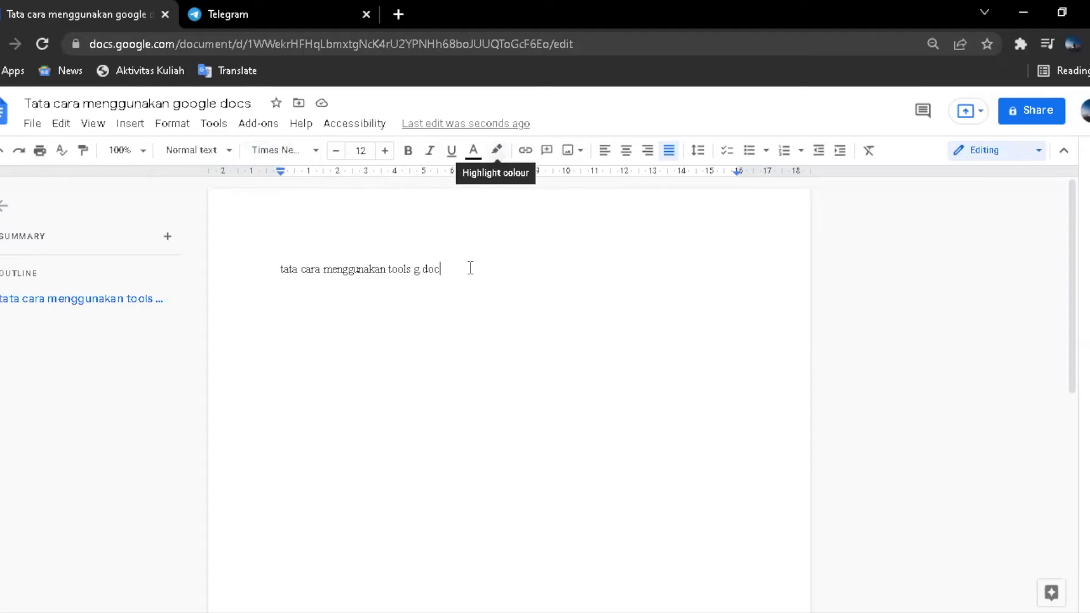
- Highlight the words "g doc" at the end of the line in light green
left_click_drag(445, 268, 414, 269)
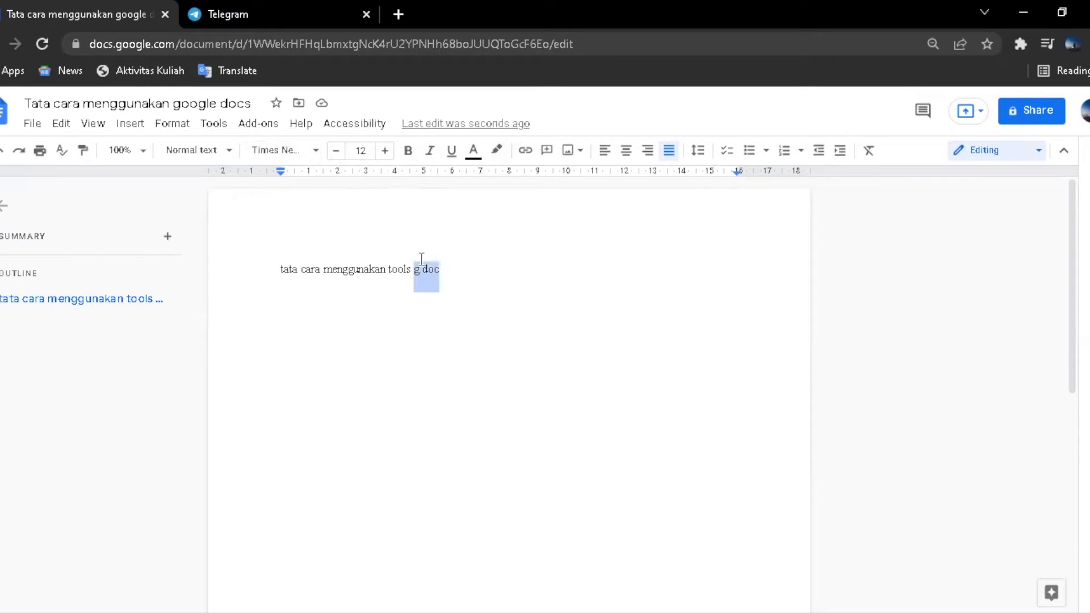
left_click(497, 151)
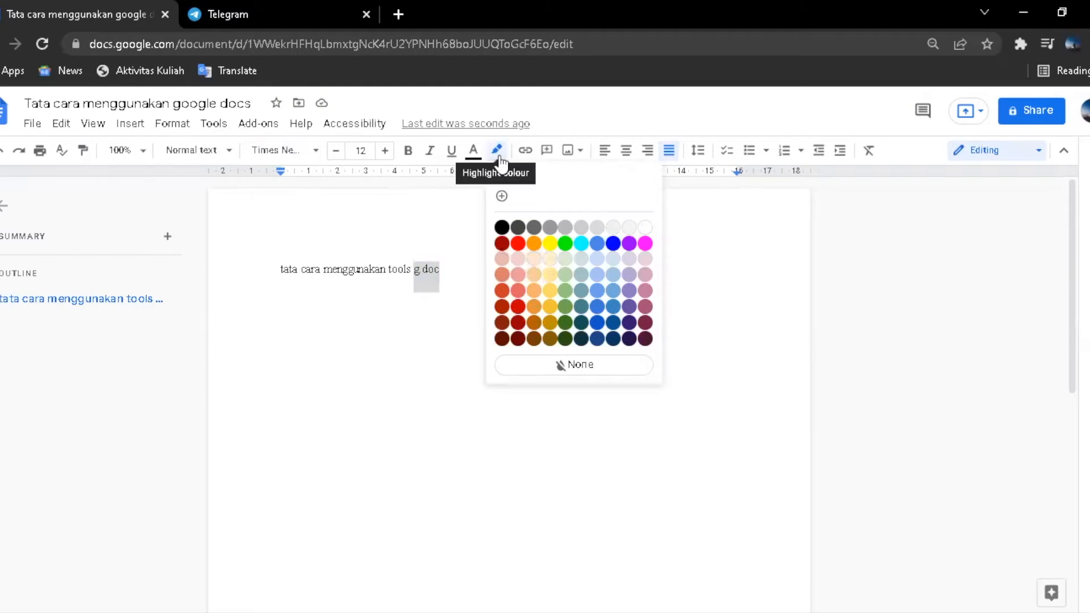
left_click(569, 285)
left_click(491, 277)
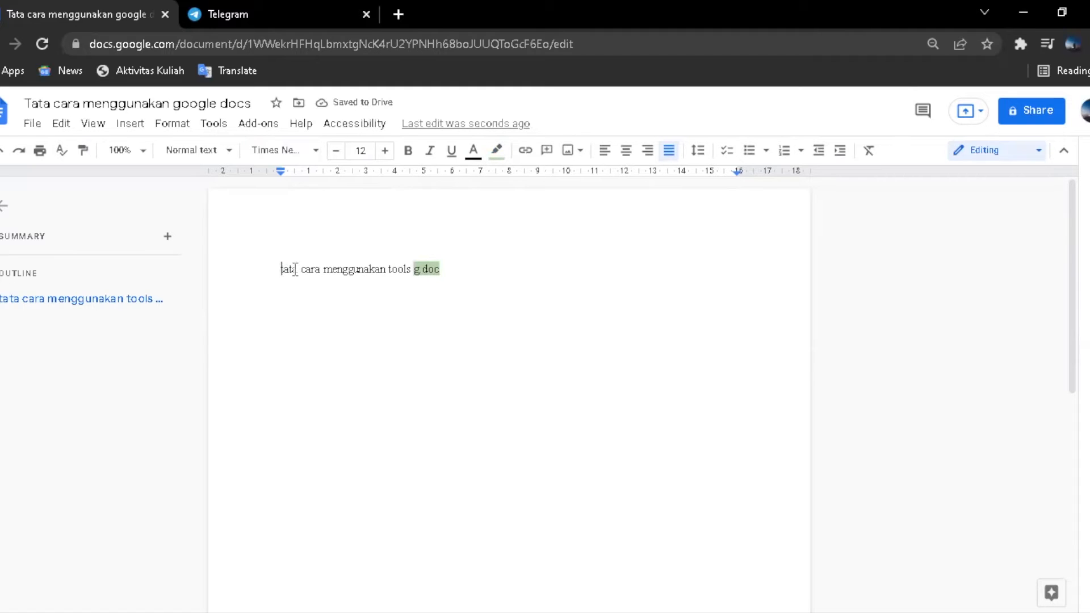
- Format the whole line "tata cara menggunakan tools g doc" as bold, italic and underlined
left_click_drag(283, 269, 463, 267)
left_click(408, 150)
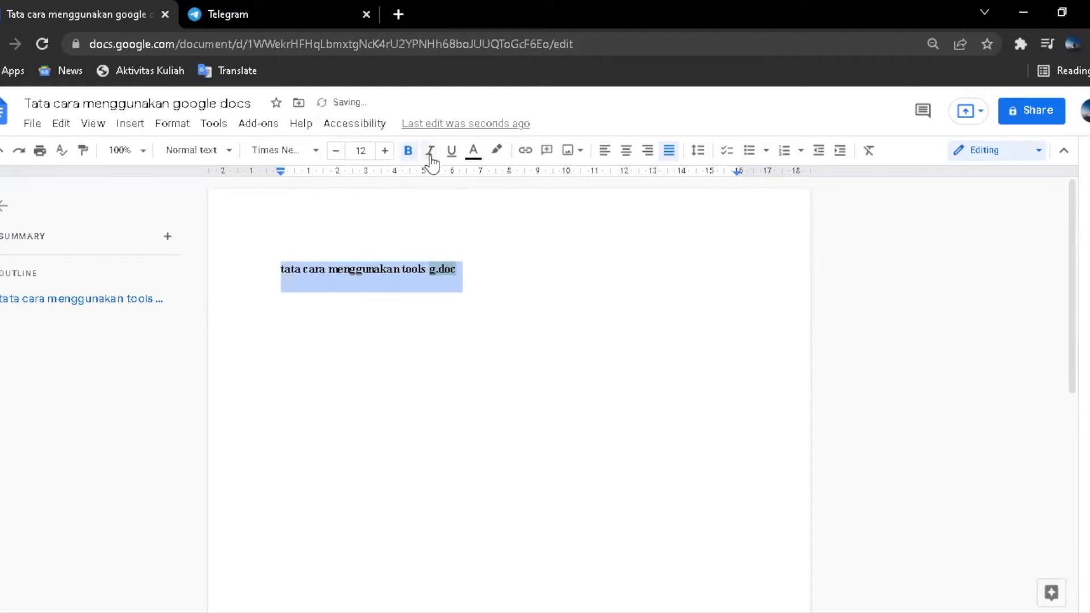
left_click(431, 160)
left_click(452, 151)
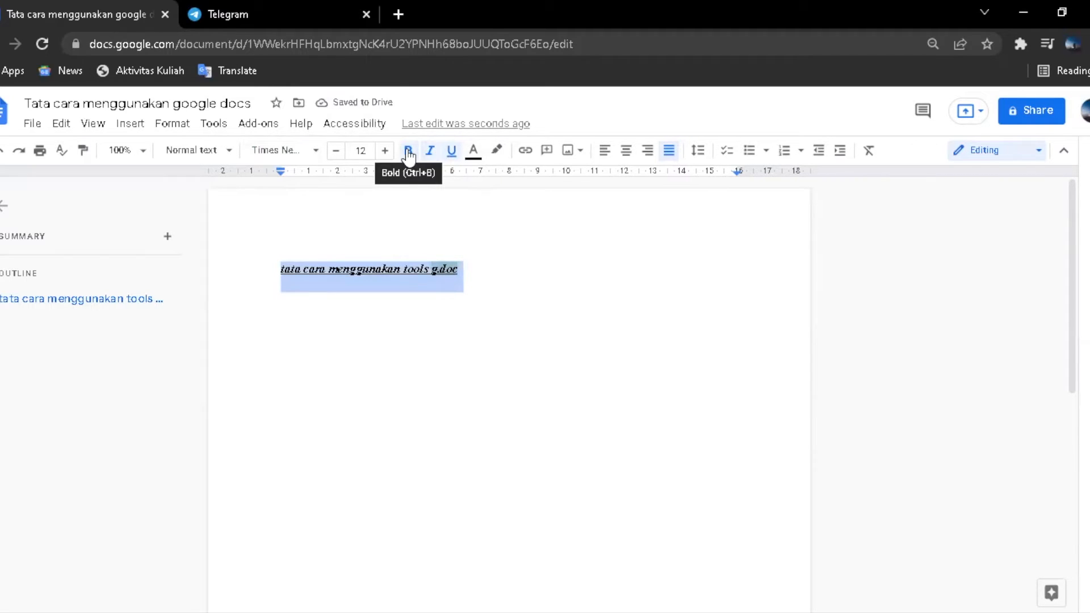
left_click(453, 152)
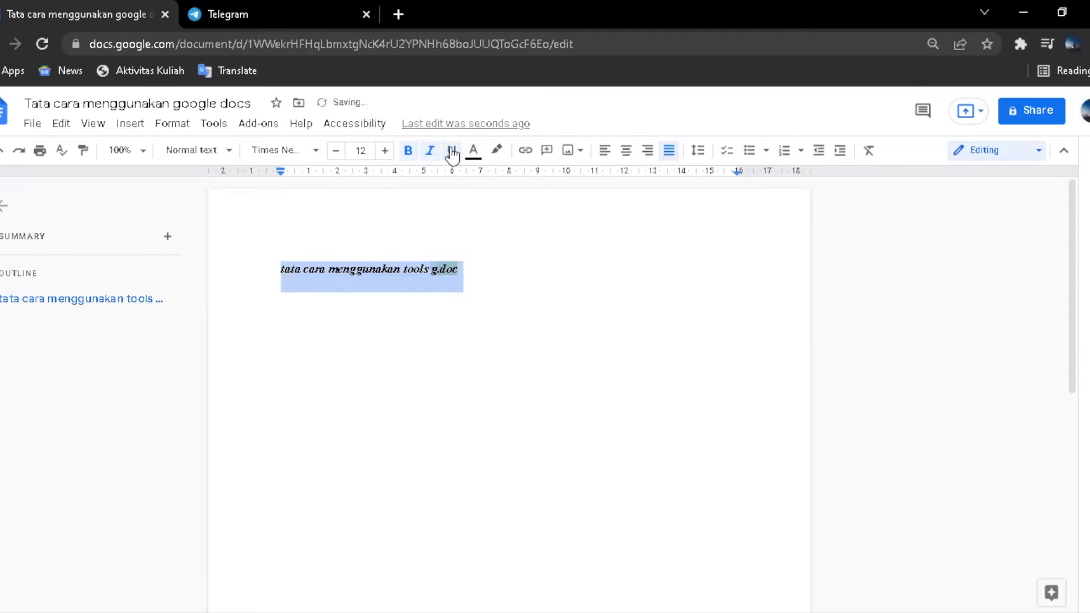
left_click(451, 153)
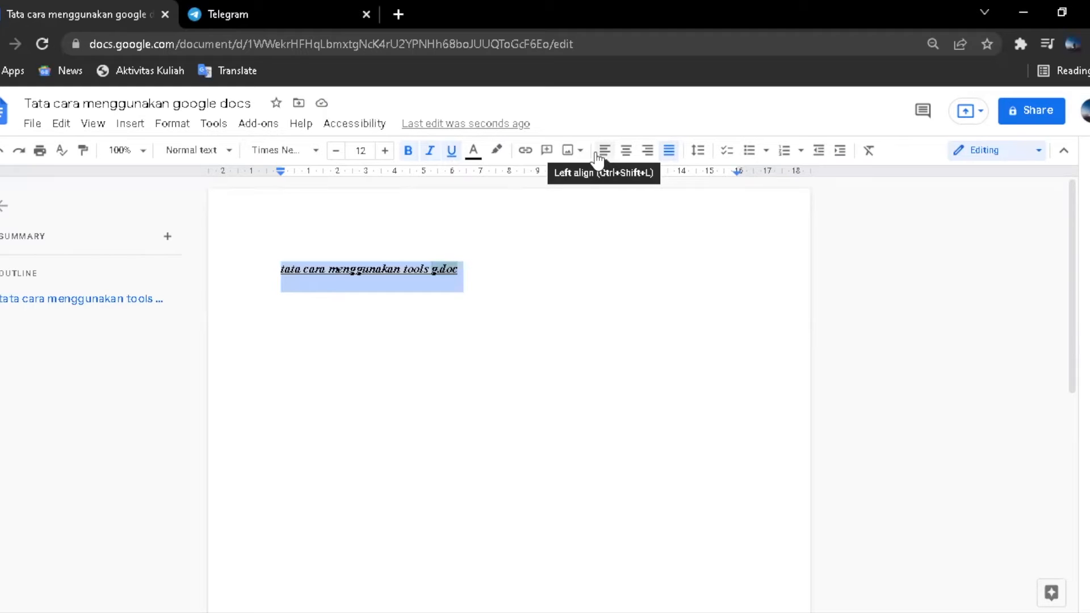
- Try left, centre and right alignment on the line and return it to justified alignment
left_click(598, 158)
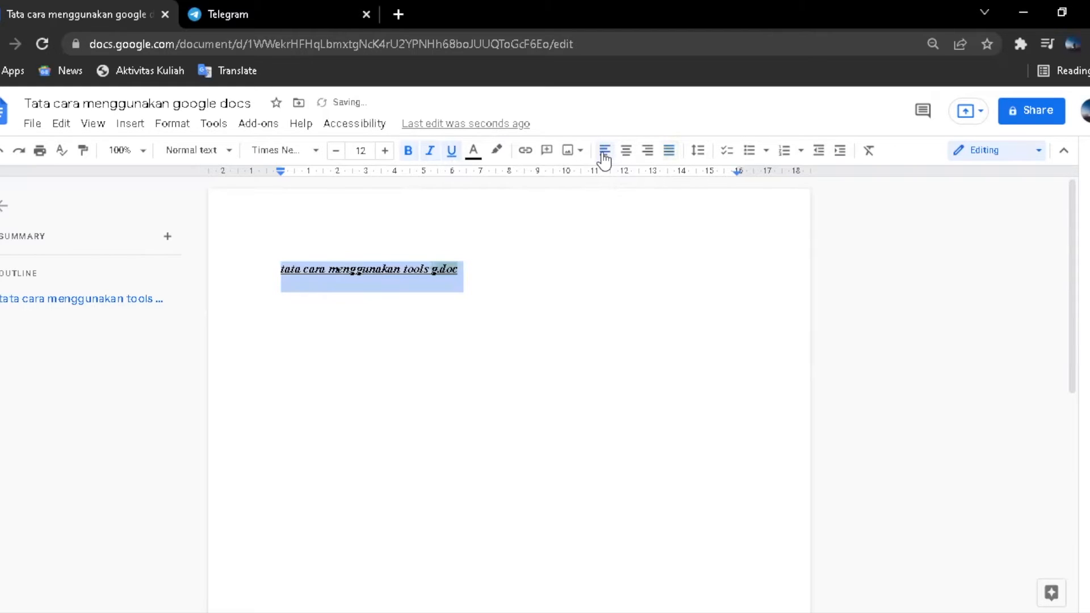
left_click(627, 152)
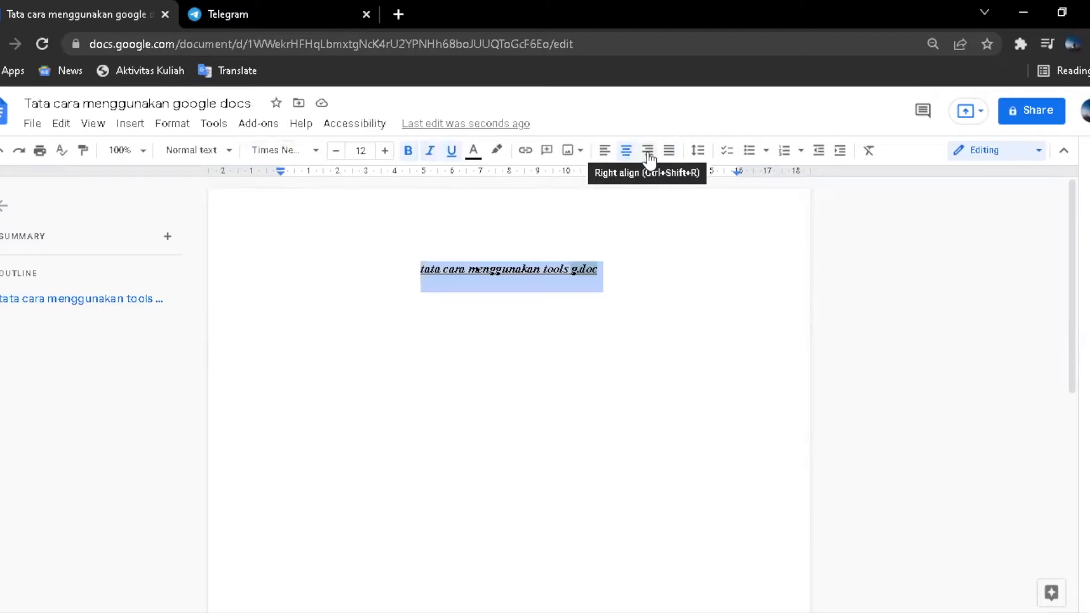
left_click(649, 158)
left_click(671, 156)
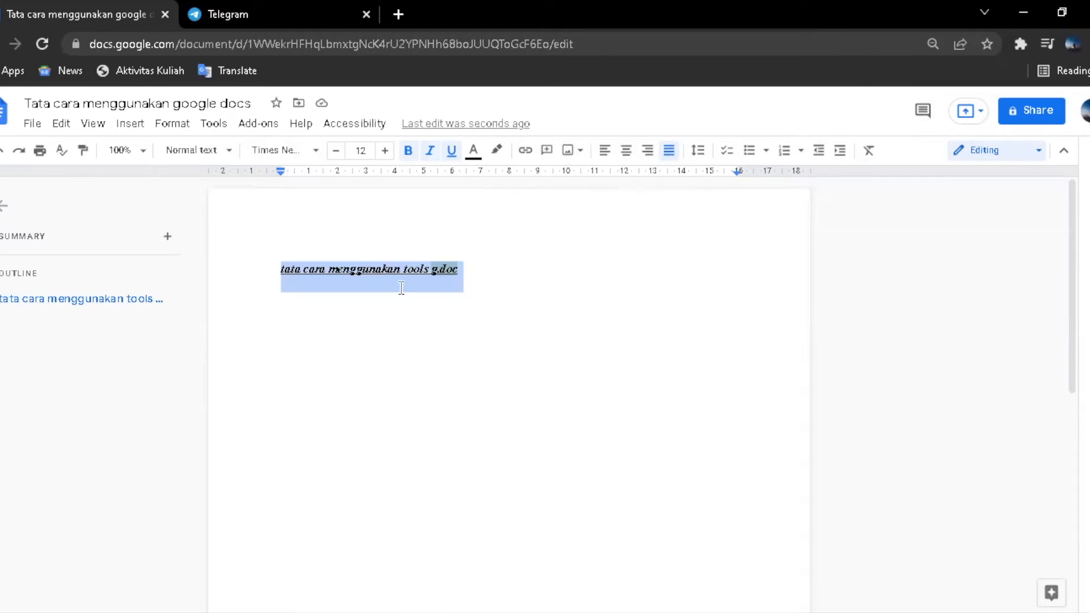
left_click(471, 263)
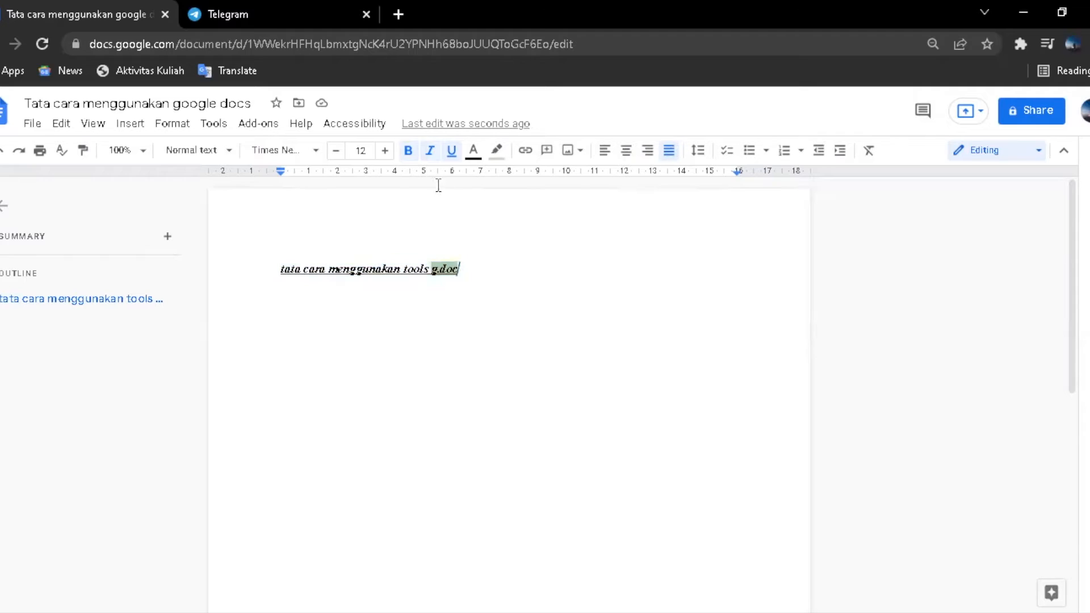
- View the options for inserting a link and for presenting the document to a meeting
left_click(525, 150)
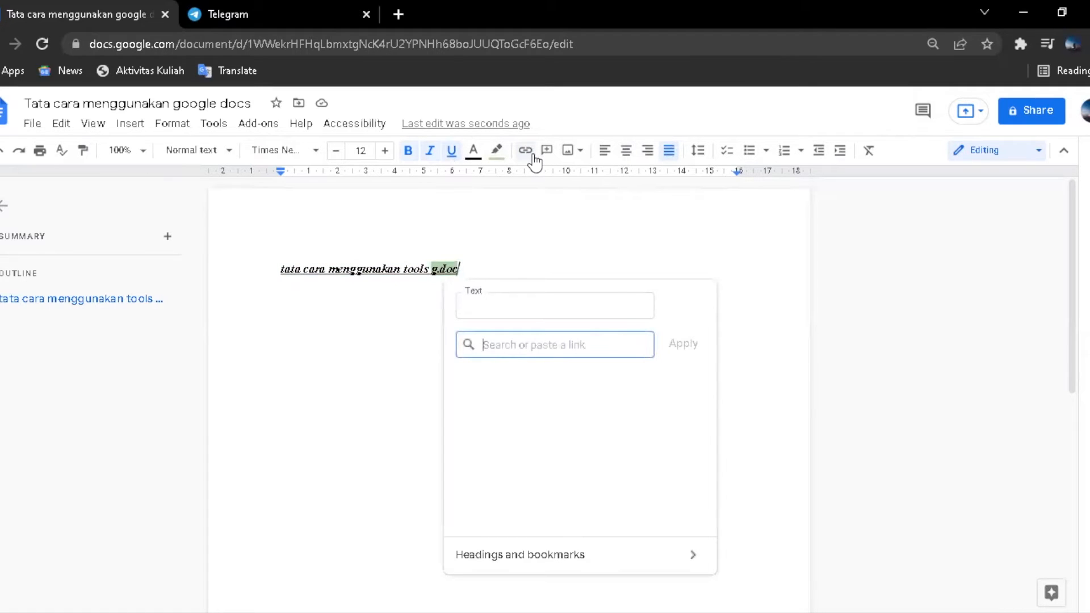
left_click(464, 254)
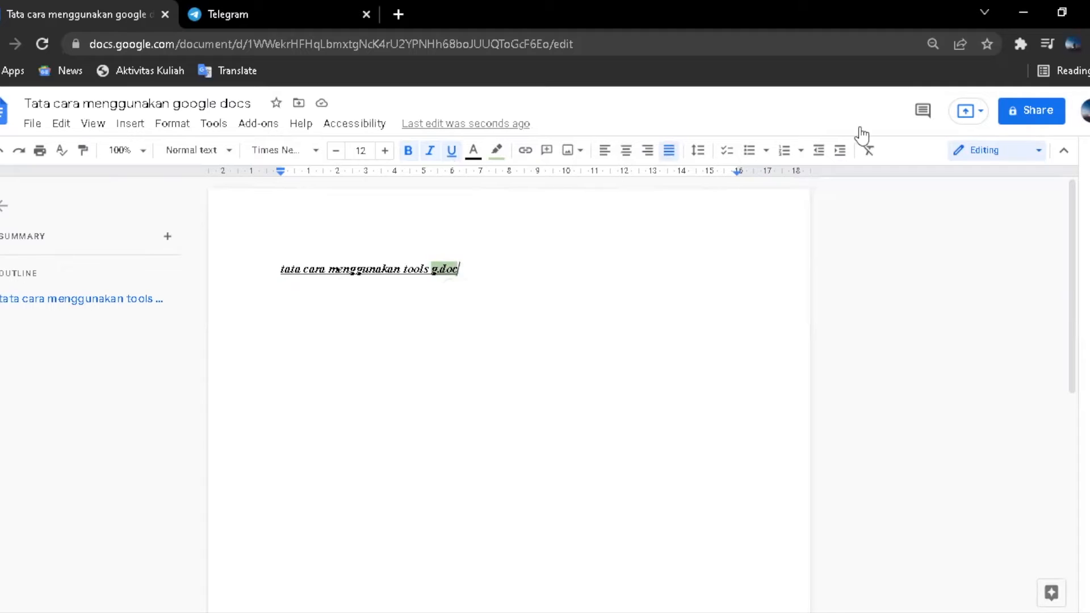
left_click(972, 114)
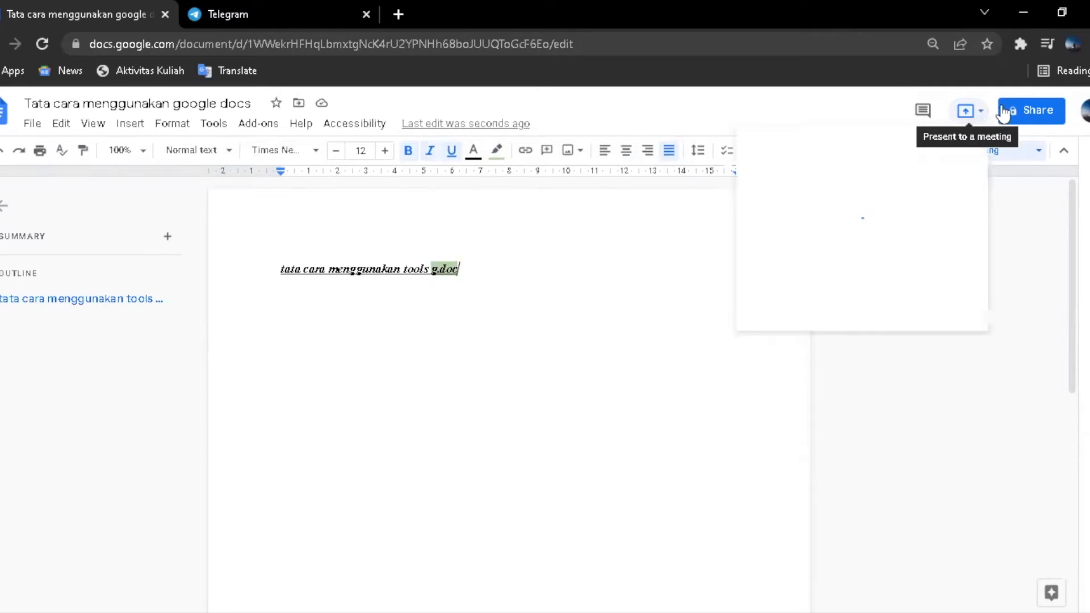
- Start sharing the document with a suggested contact's e-mail, view the available roles, and go back without sending the invitation
left_click(1042, 112)
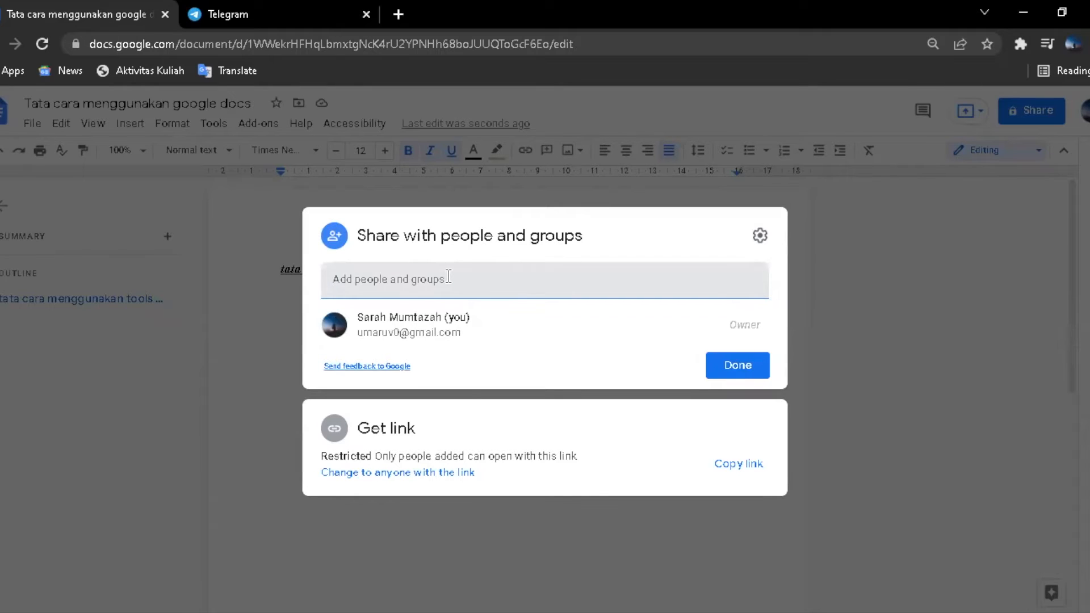
left_click(430, 279)
type("ann")
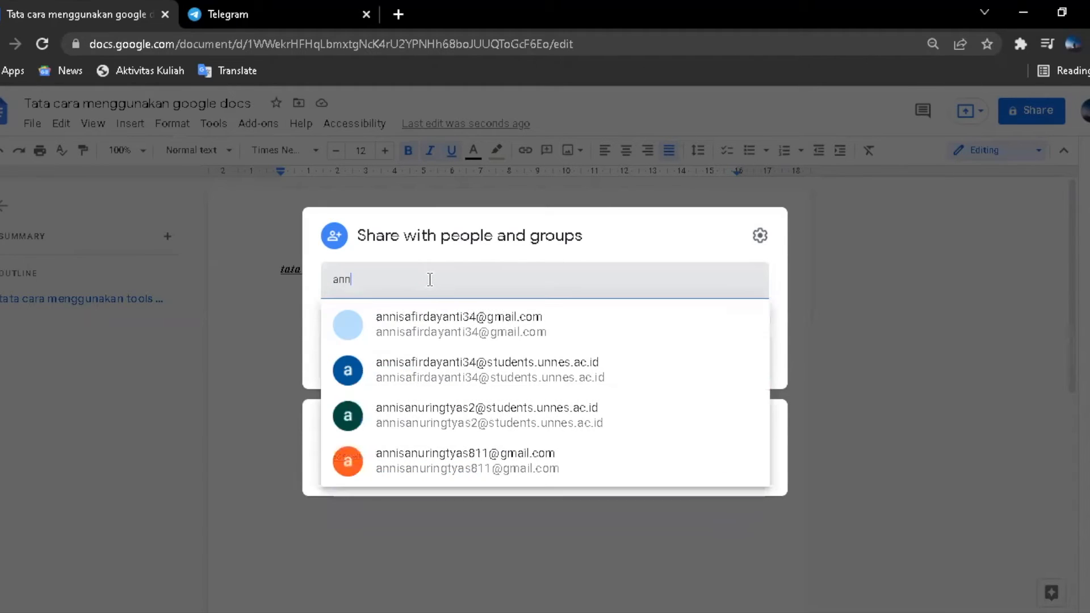
left_click(449, 328)
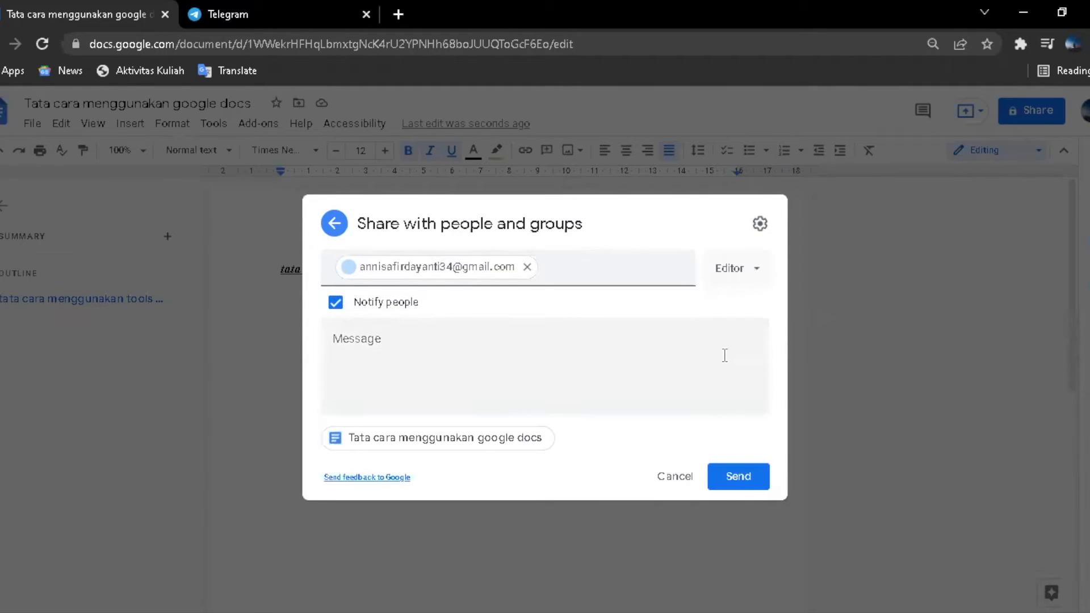
left_click(753, 278)
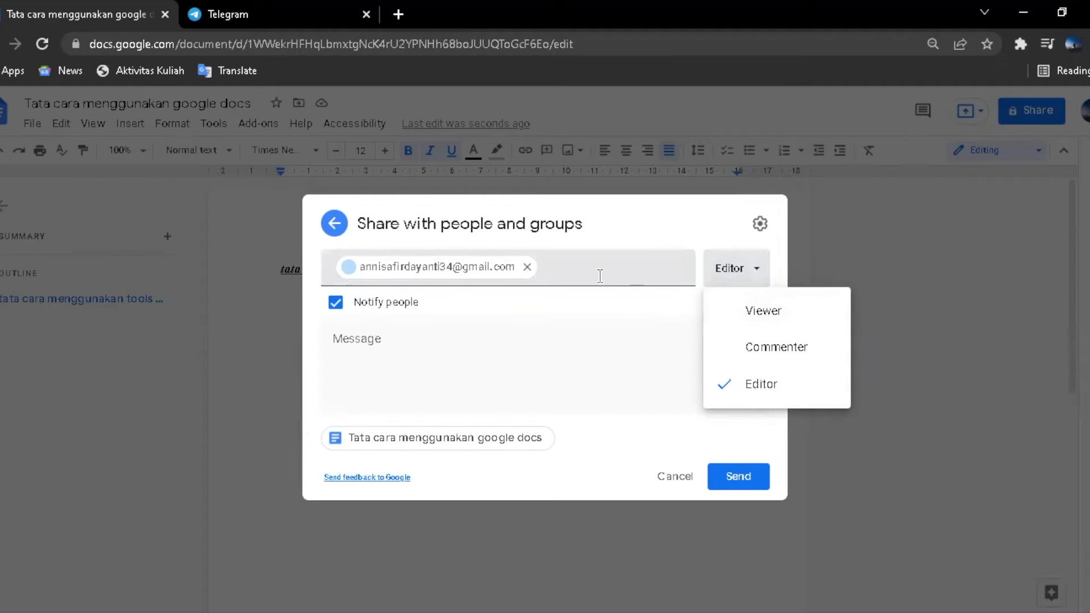
left_click(334, 222)
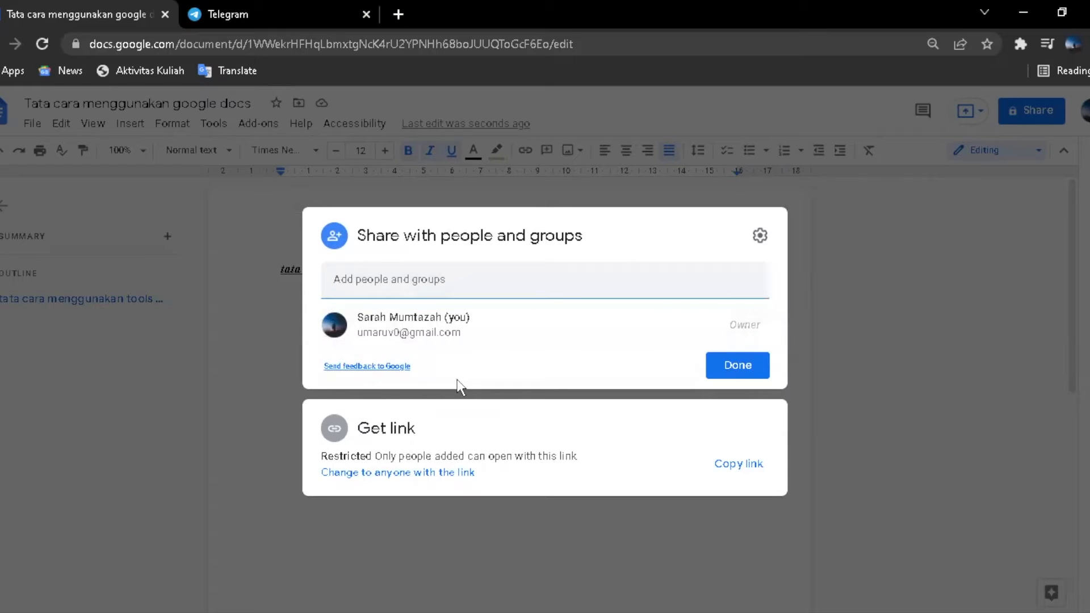
- Set the document's link access to "Anyone with the link" with the Viewer role and close the sharing settings
left_click(407, 474)
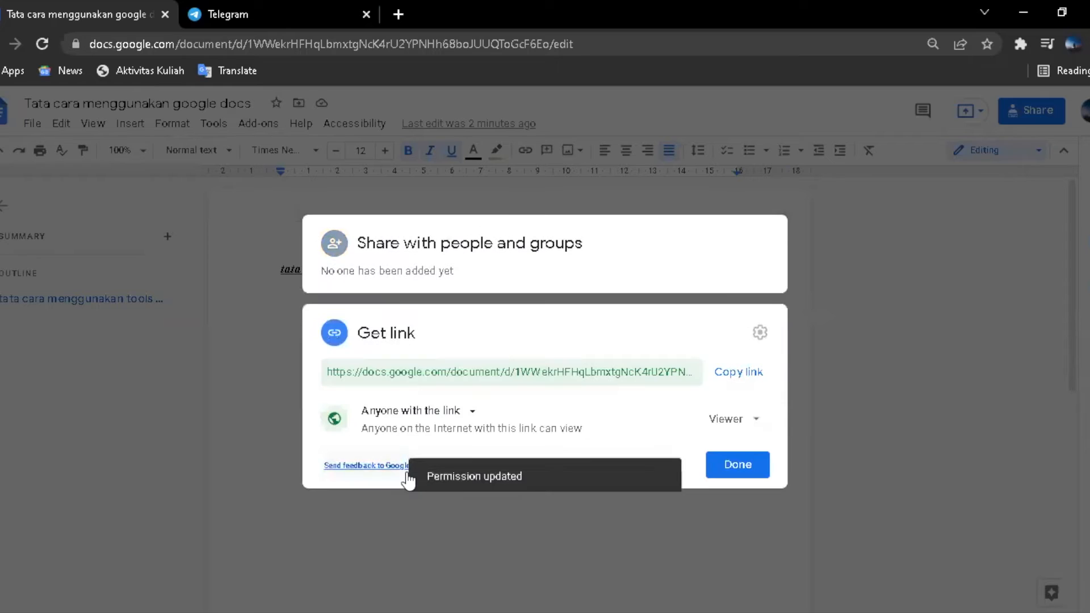
left_click(437, 414)
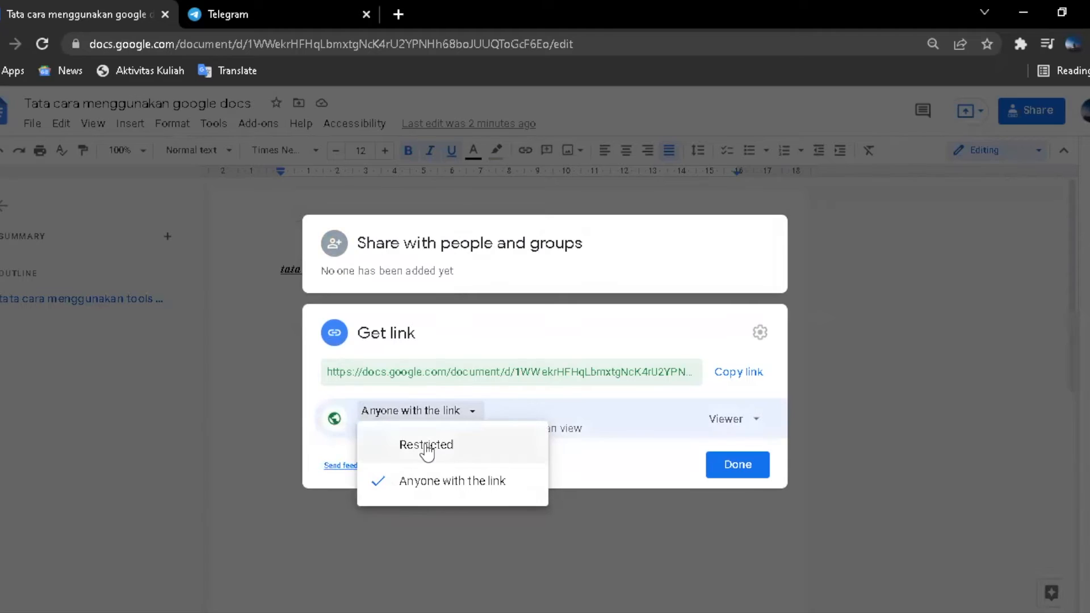
left_click(621, 420)
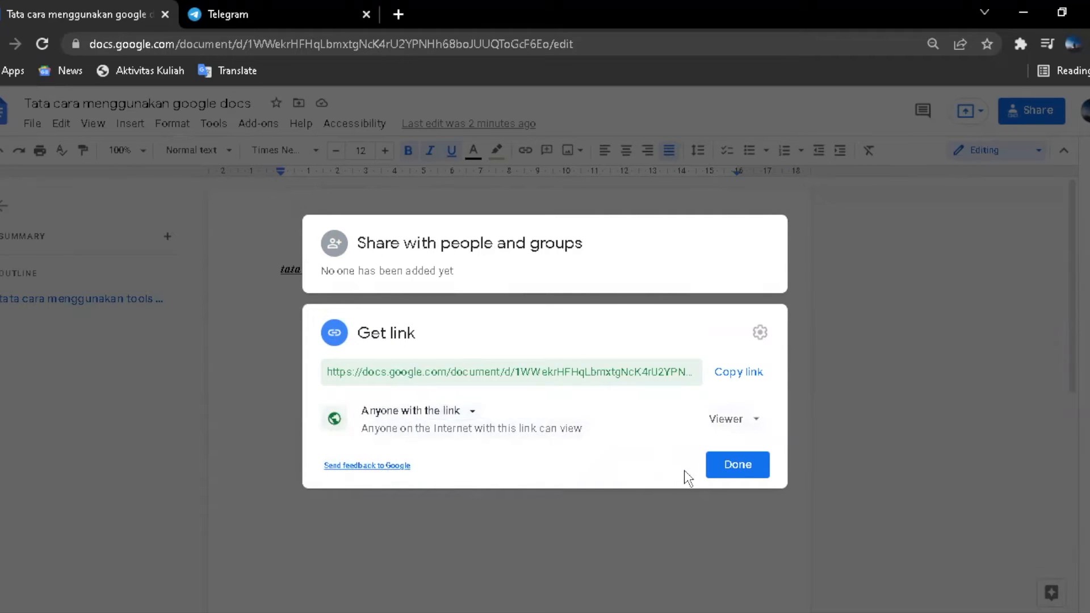
left_click(737, 465)
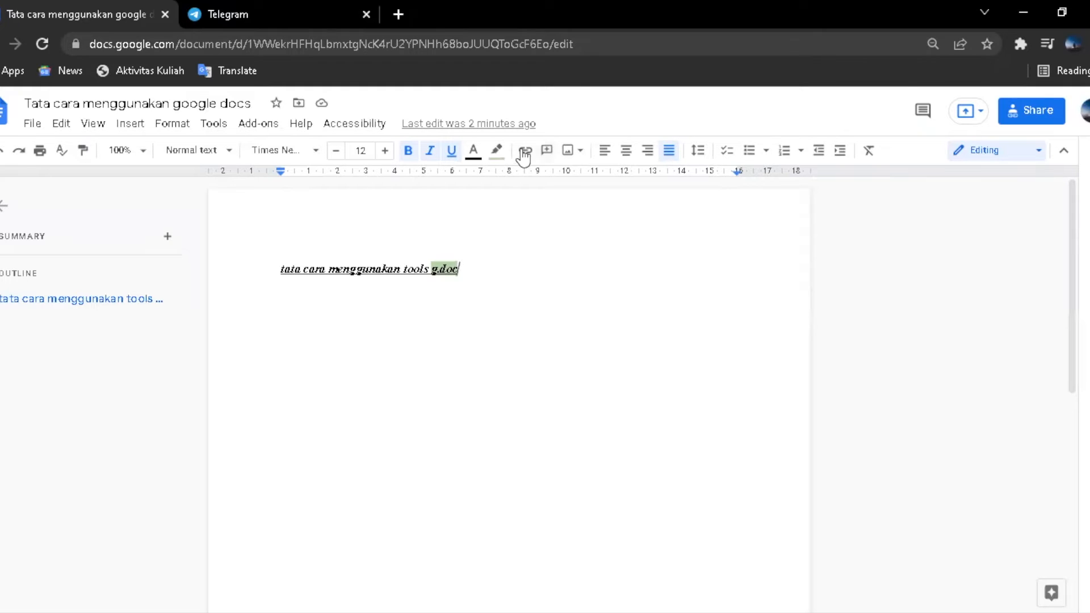
- View the sources for inserting an image, and use Paint format to apply the line's formatting to the word "tata"
left_click(570, 154)
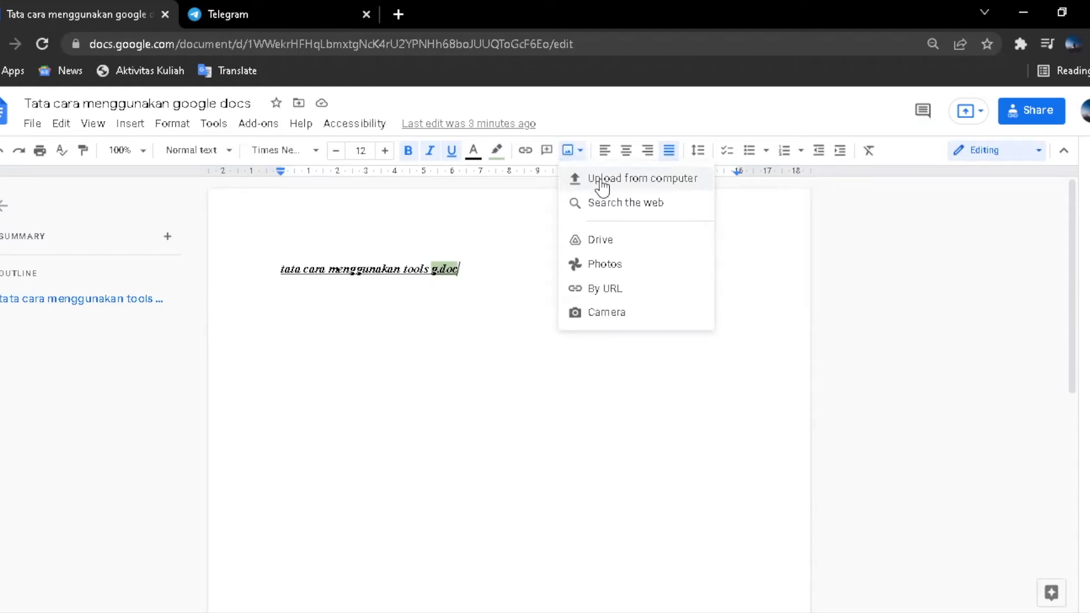
left_click(352, 236)
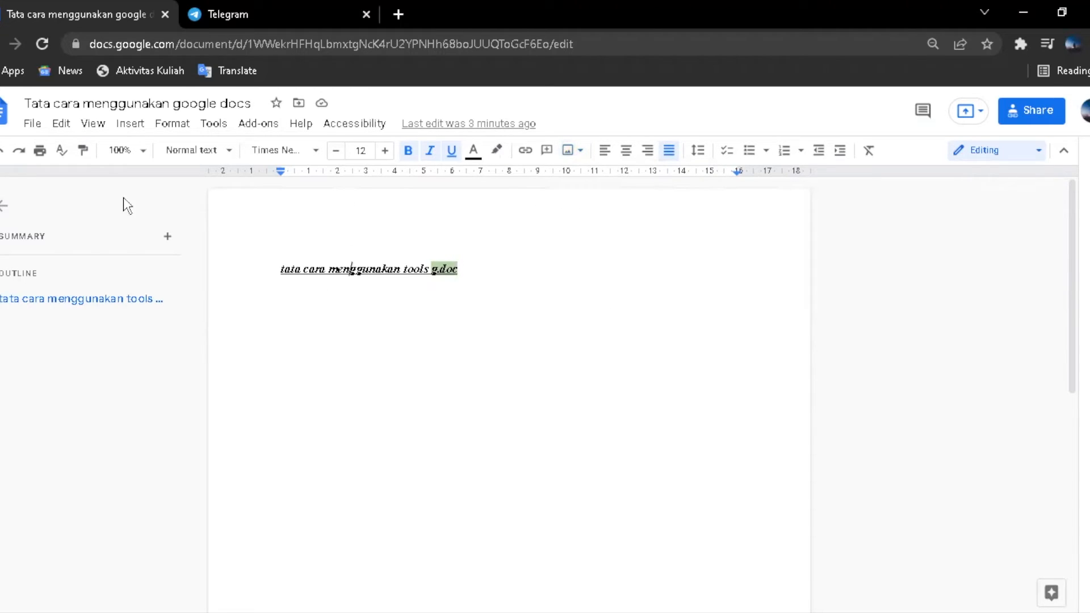
left_click(86, 160)
left_click(282, 274)
left_click_drag(330, 270, 467, 275)
left_click(84, 152)
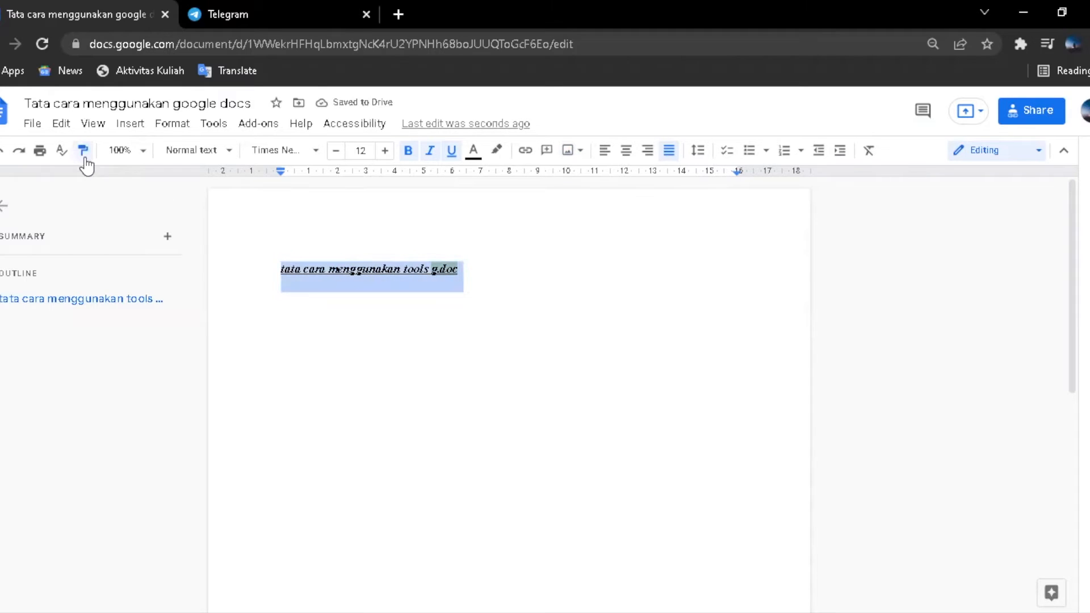
left_click(299, 277)
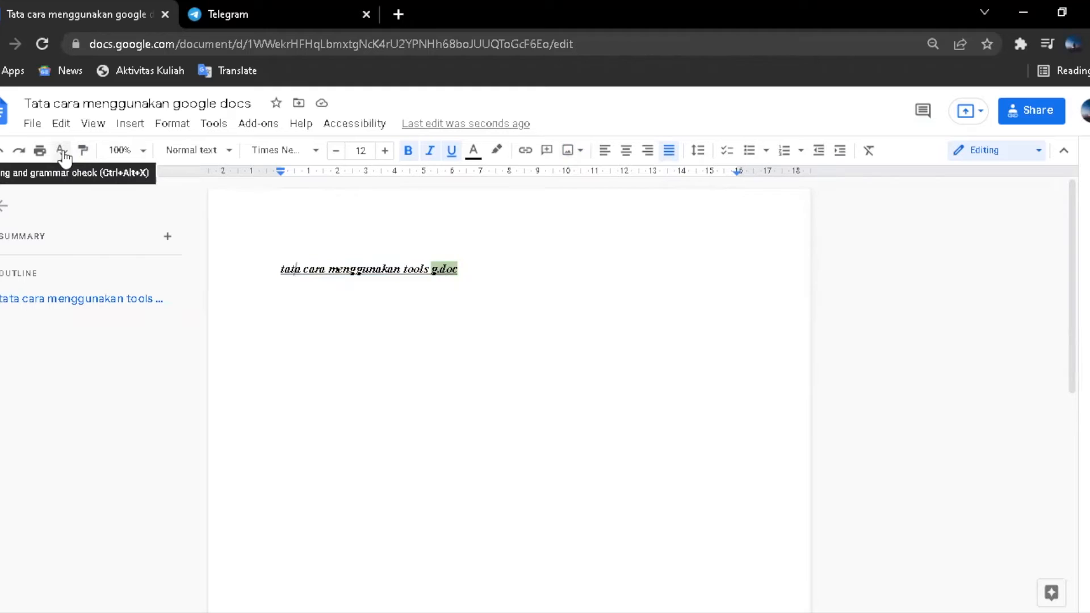
- Run the spelling and grammar check, and look through the document's file commands, including copying, e-mailing, downloading, offline availability and version history
left_click(62, 151)
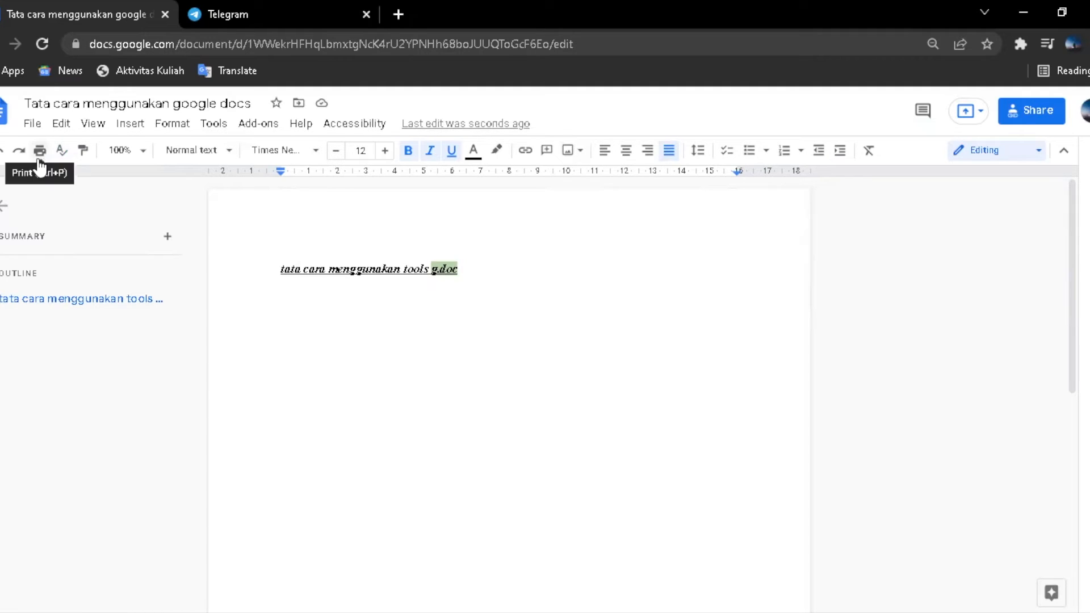
left_click(61, 124)
left_click(32, 126)
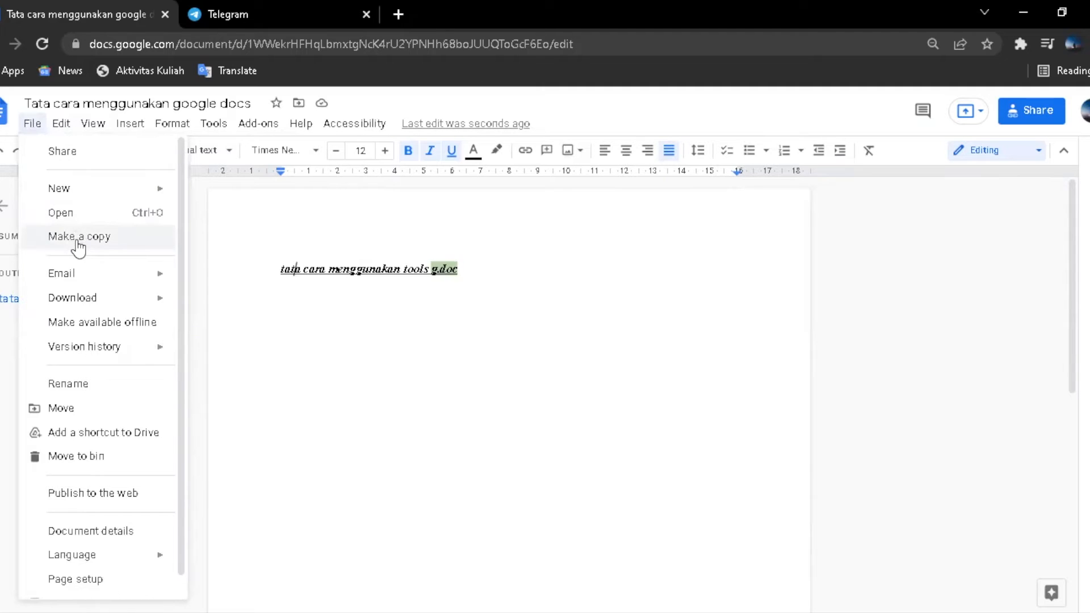
mouse_move(80, 280)
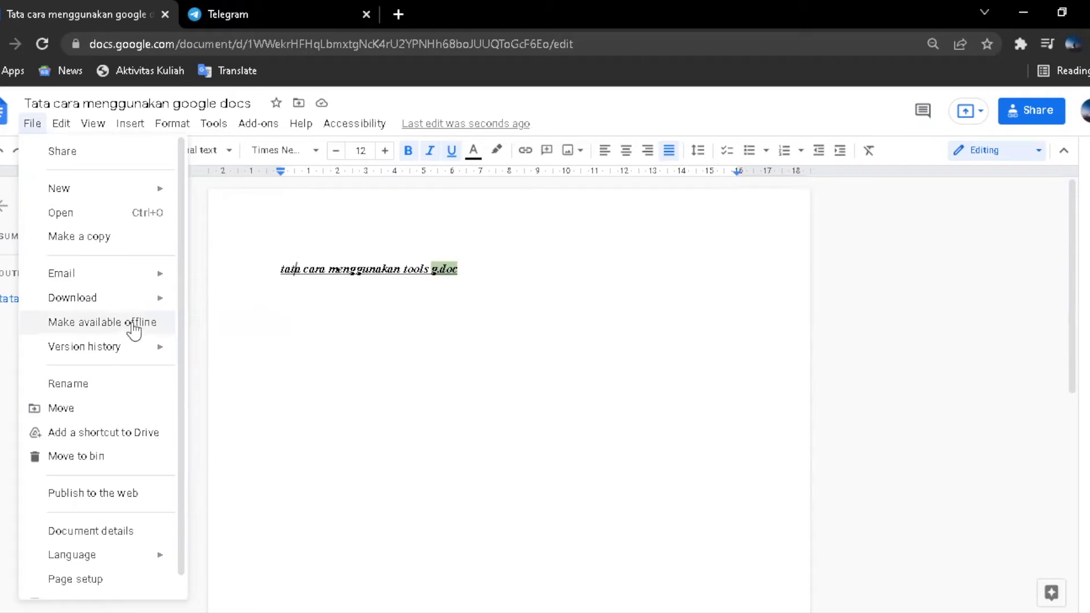
mouse_move(152, 343)
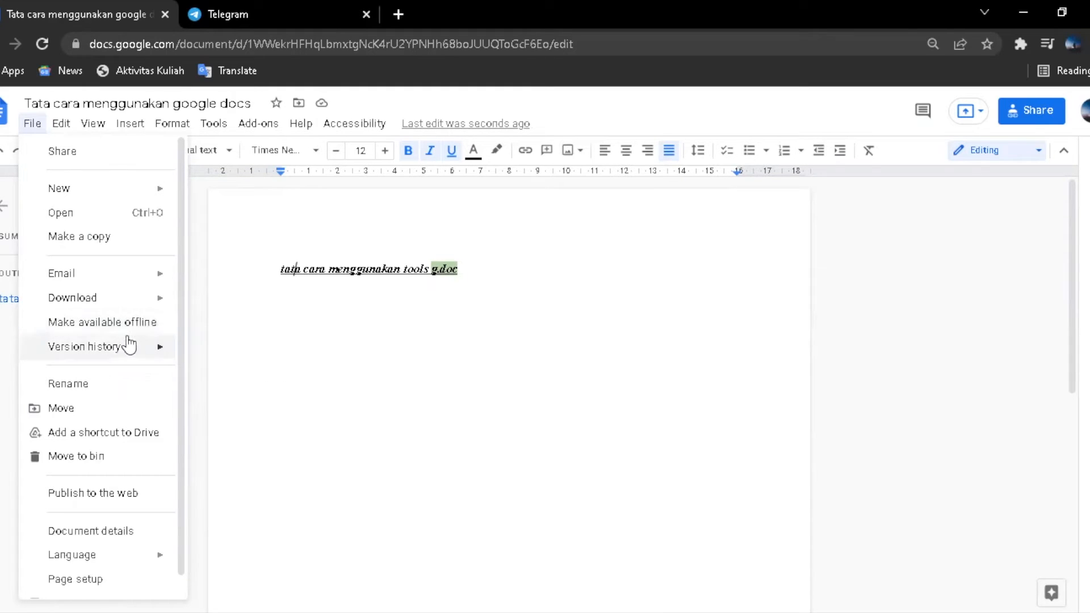
mouse_move(115, 355)
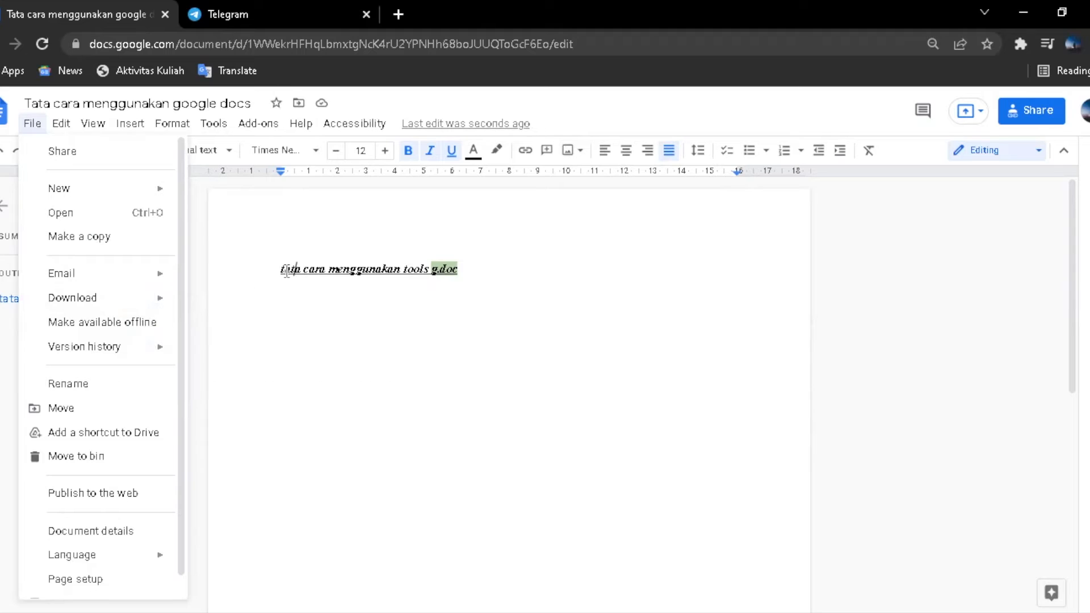
left_click(301, 270)
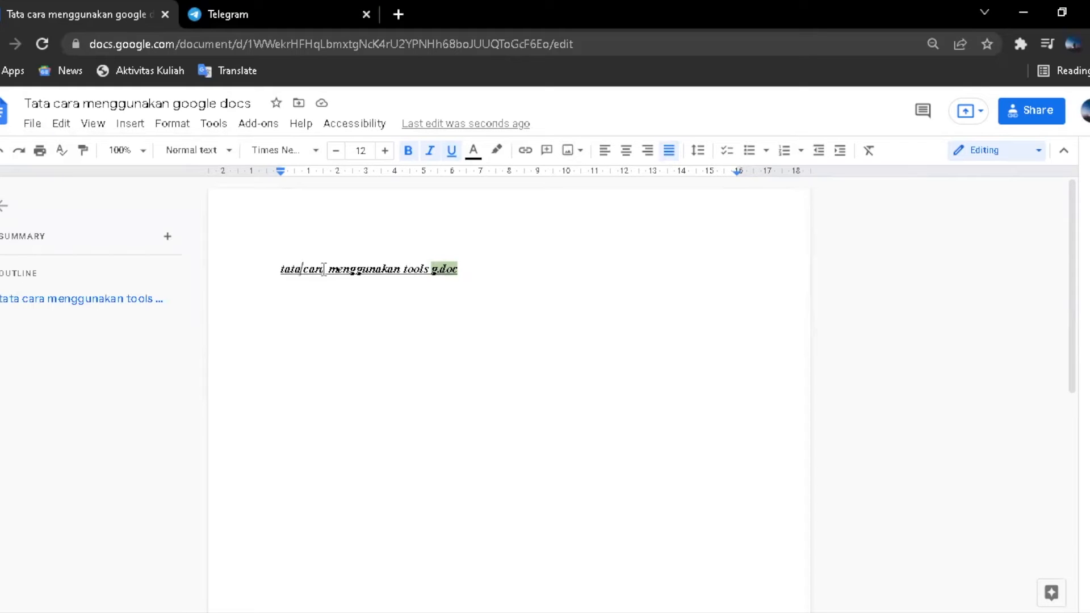
- Replace the words "tata cara" at the start of the line with "tutorial"
left_click_drag(326, 269, 276, 267)
type("tuti")
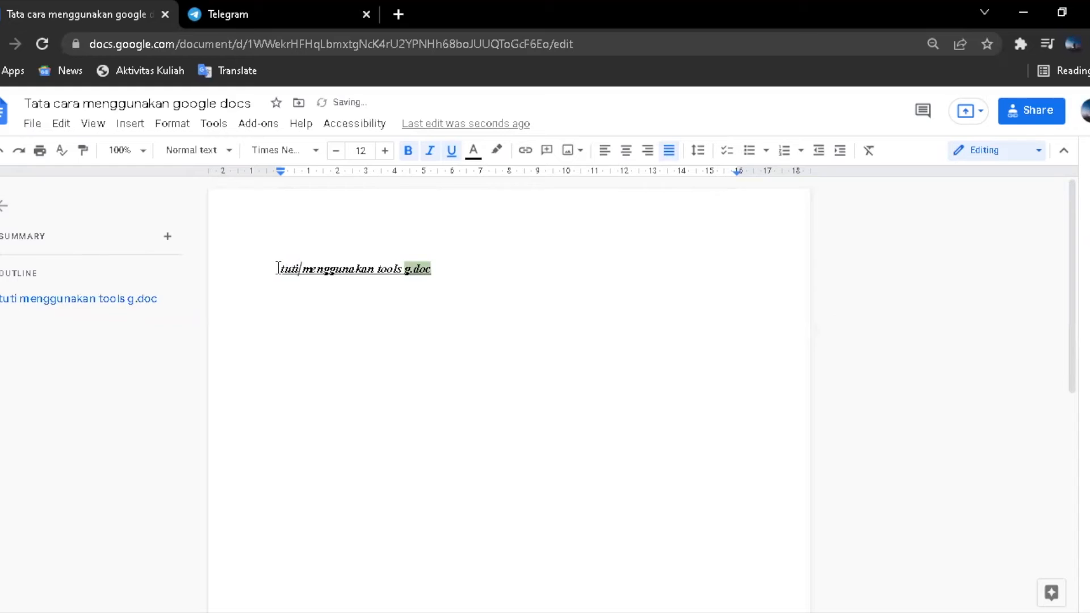
key("BackSpace")
key("BackSpace")
type("torial")
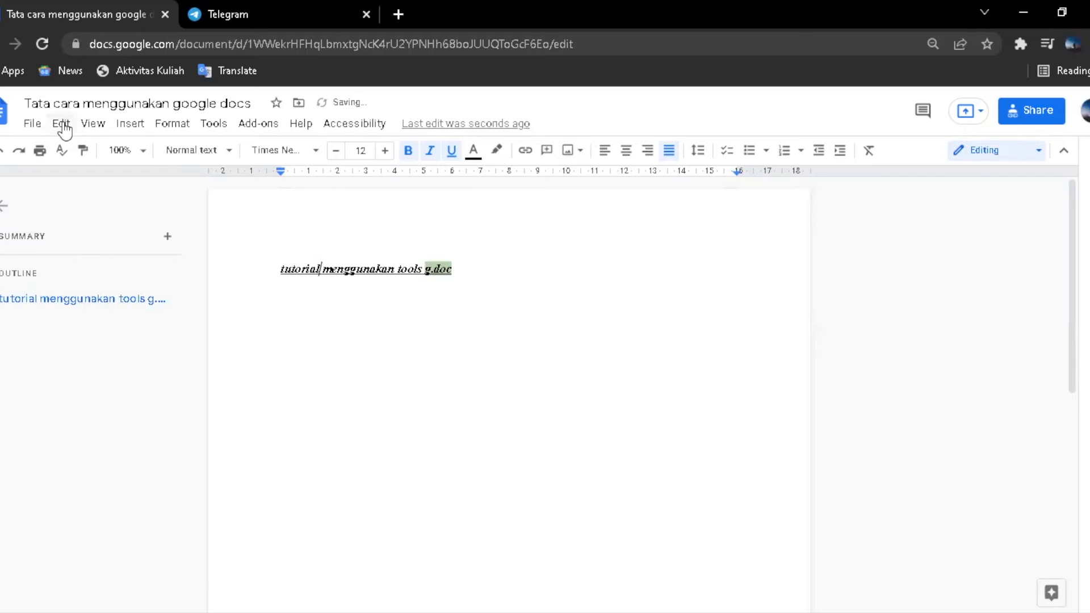
- Set the document's language to Bahasa Indonesia
left_click(35, 125)
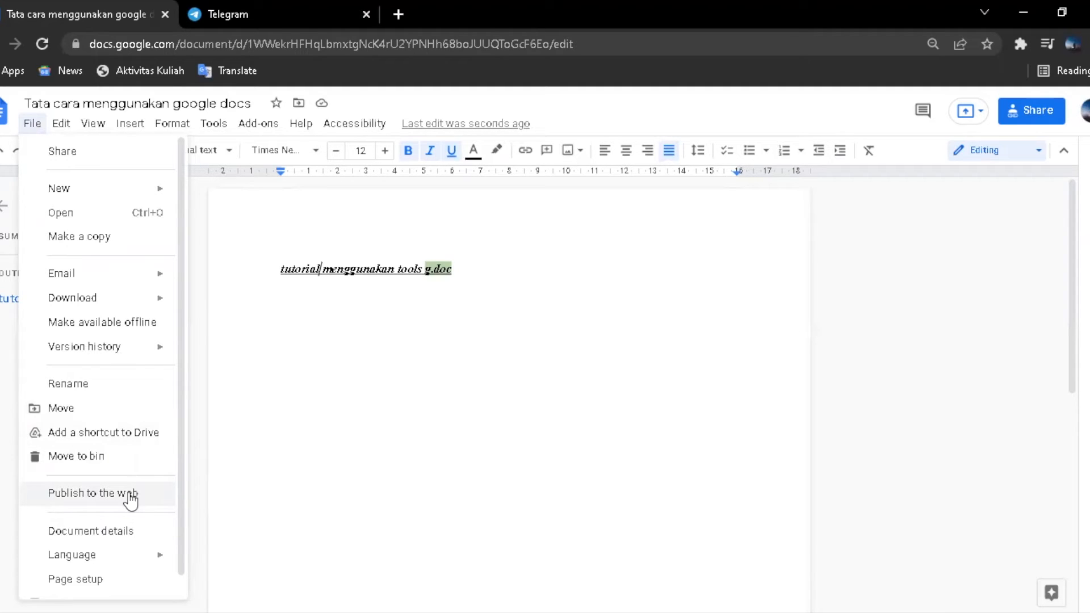
mouse_move(146, 557)
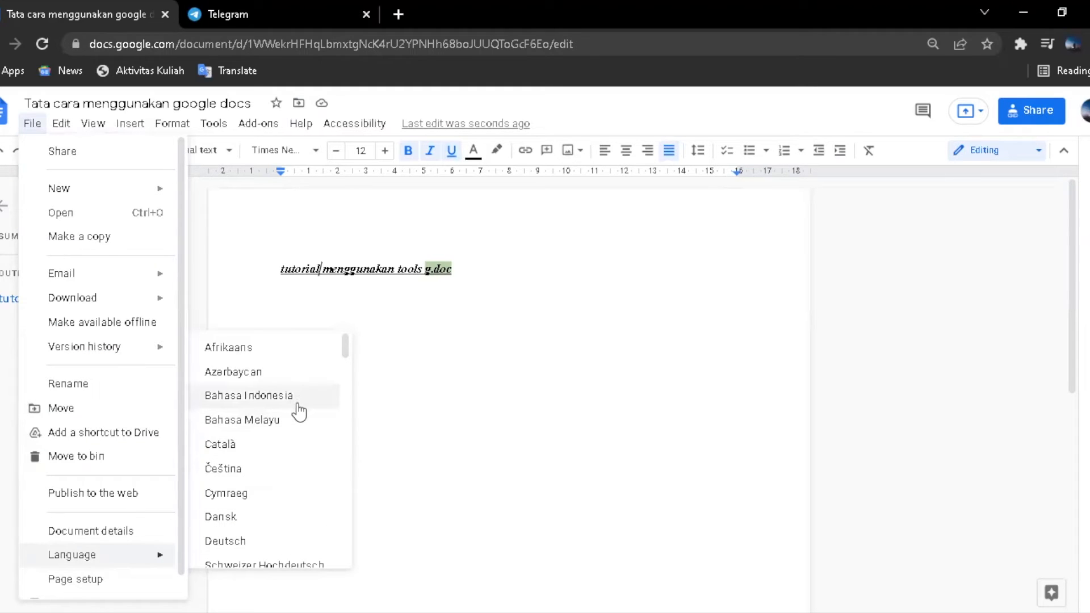
left_click(299, 406)
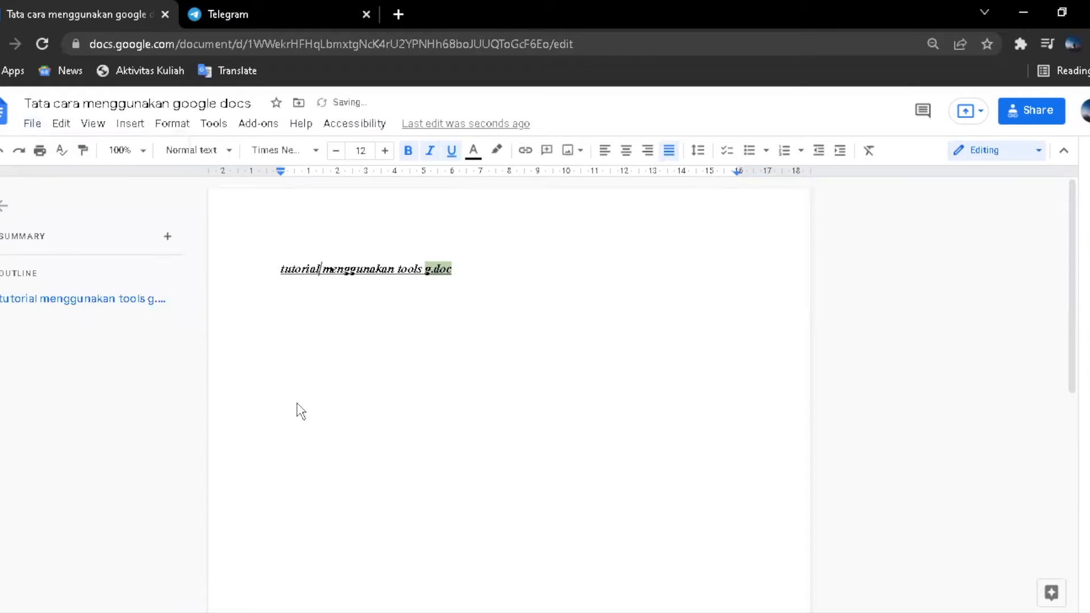
- View the page setup options for orientation, paper size, page colour and margins, and close them without changes
left_click(32, 124)
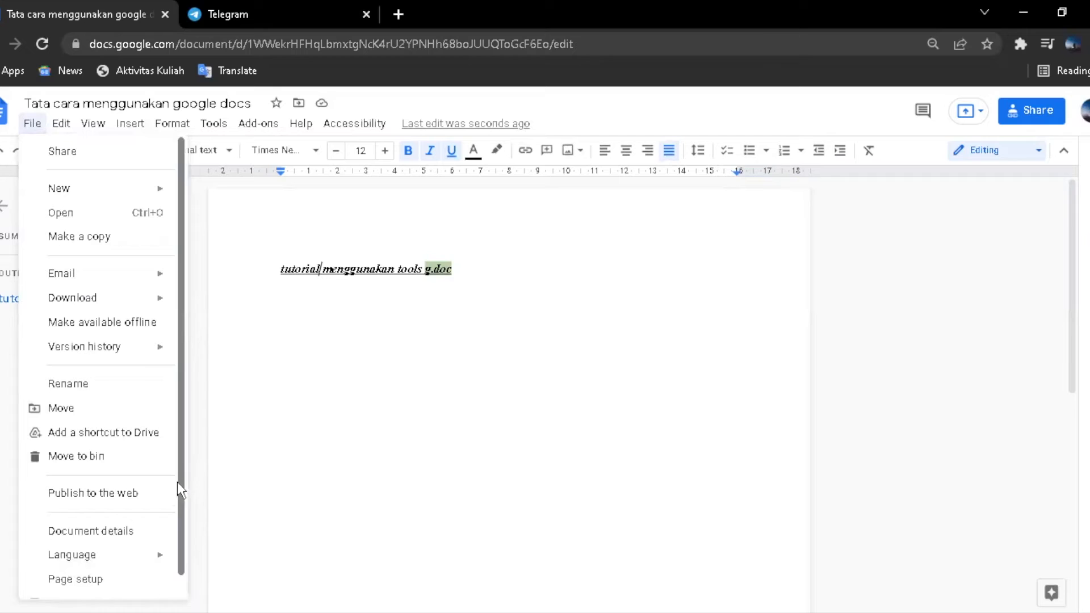
left_click_drag(179, 516, 179, 556)
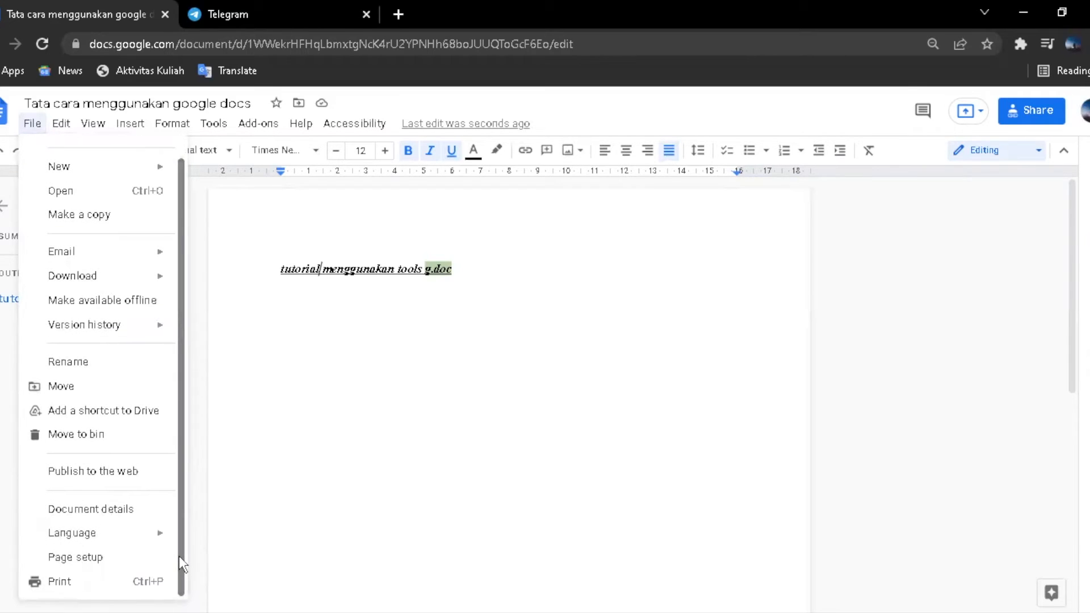
left_click(115, 566)
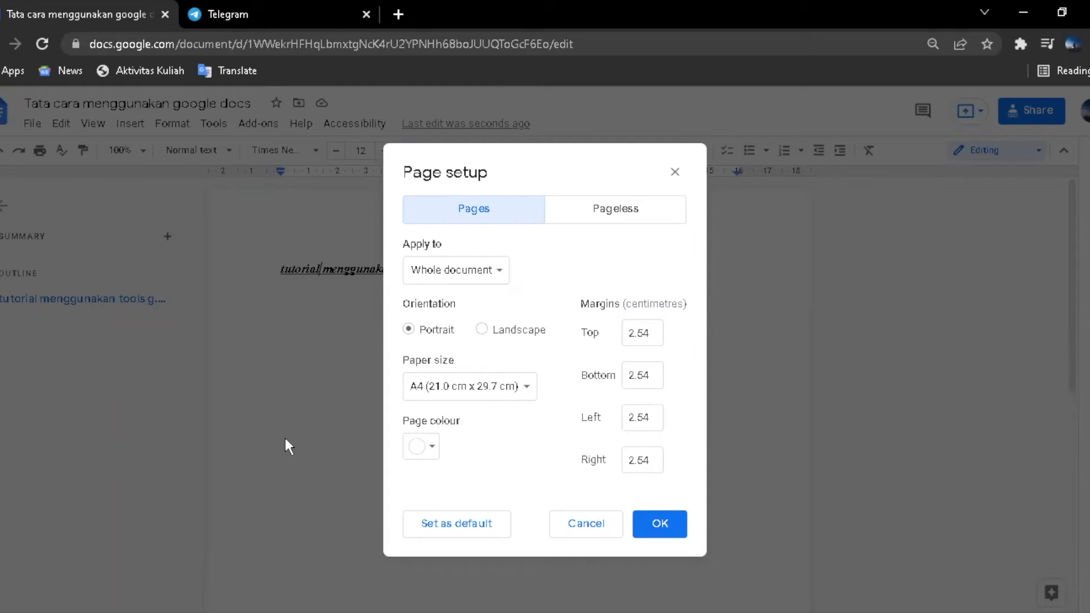
left_click(680, 166)
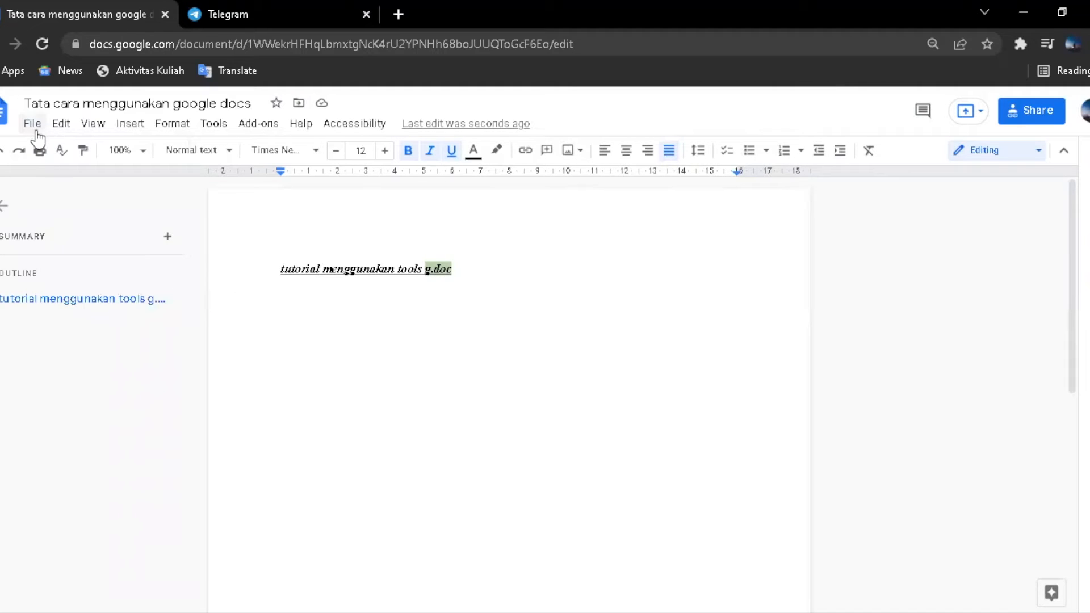
- Add an empty line below the text and view the available editing commands, including paste without formatting
left_click(60, 127)
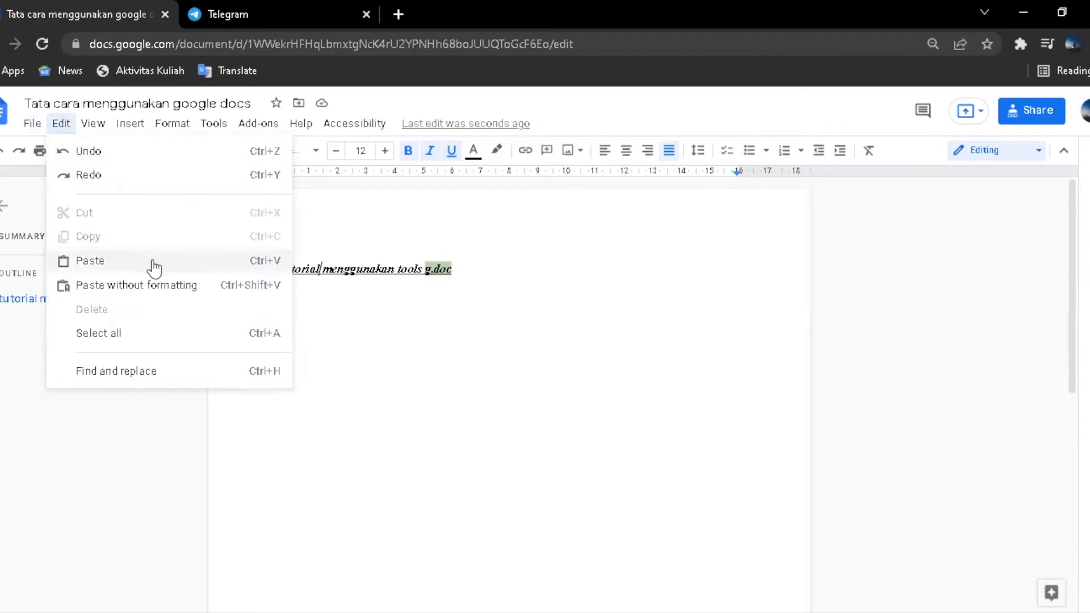
left_click(465, 273)
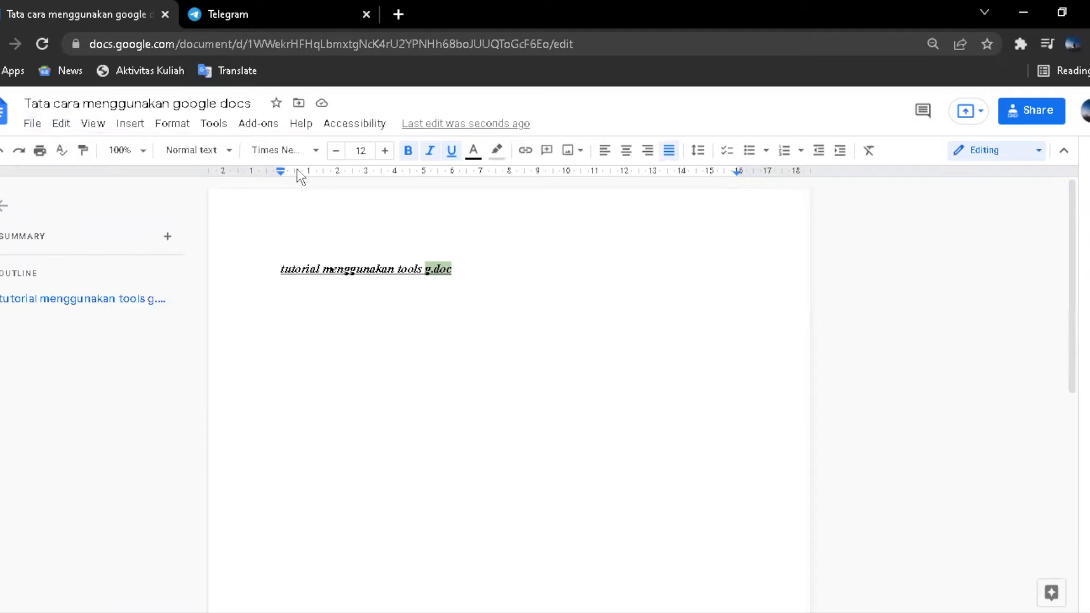
key("Return")
left_click(61, 124)
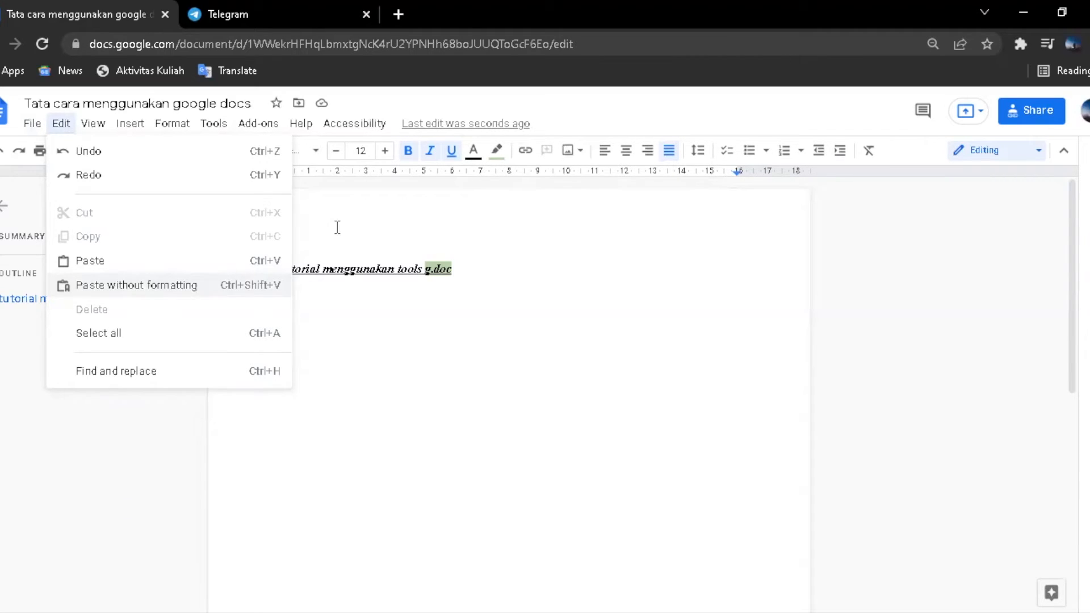
left_click(321, 268)
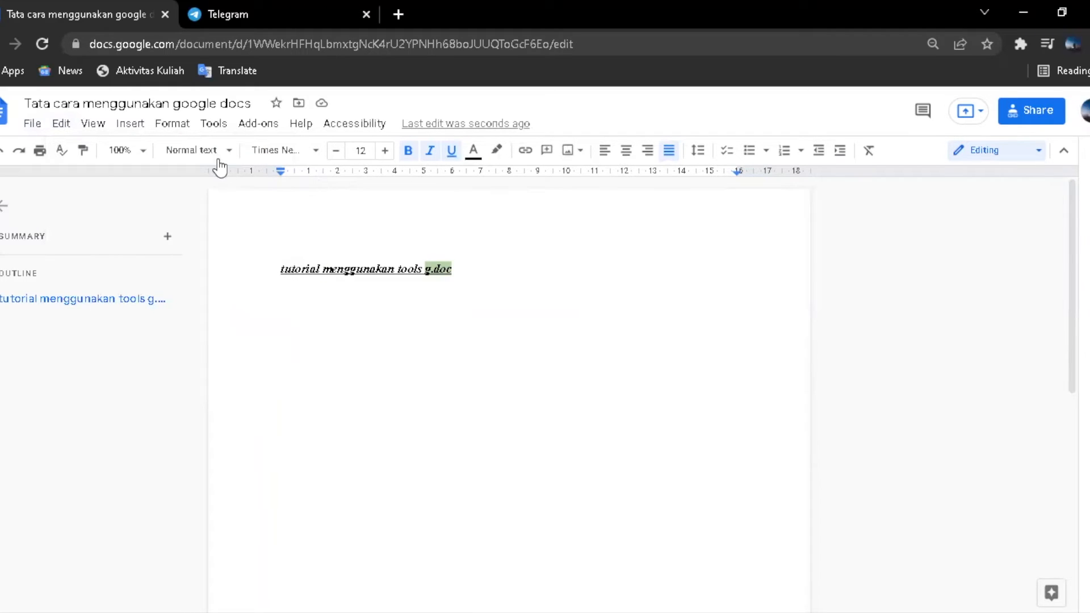
- Switch to Telegram, copy the announcement text from "SINASI" to "untuk" in the UNNES STUDENT INFO chat, and return to the Google Docs document
left_click(460, 267)
left_click(299, 16)
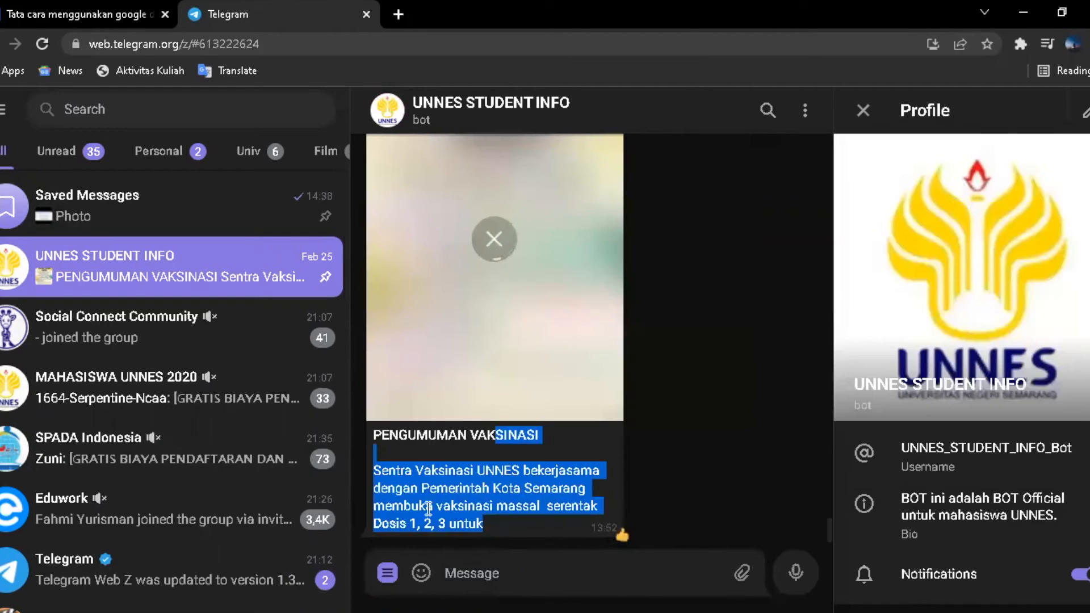
left_click(67, 14)
- Paste the copied announcement twice below the first line with its source formatting, and delete both copies
left_click(307, 314)
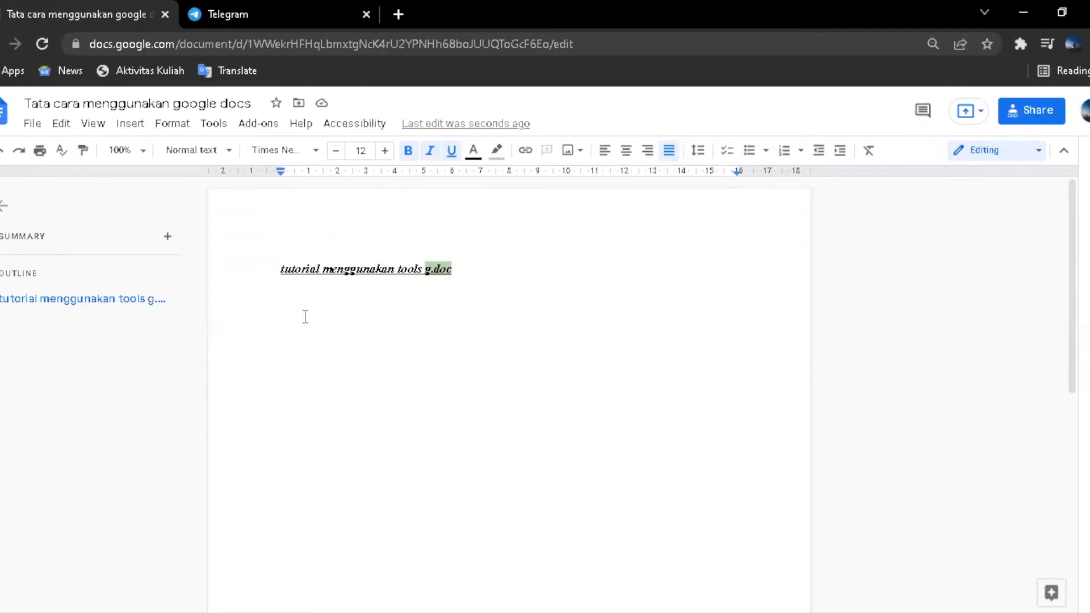
type("SINASI  Sentra Vaksinasi UNNES bekerjasama dengan Pemerintah Kota Semarang membuka vaksinasi massal  serentak Dosis 1, 2, 3 untuk 13:52")
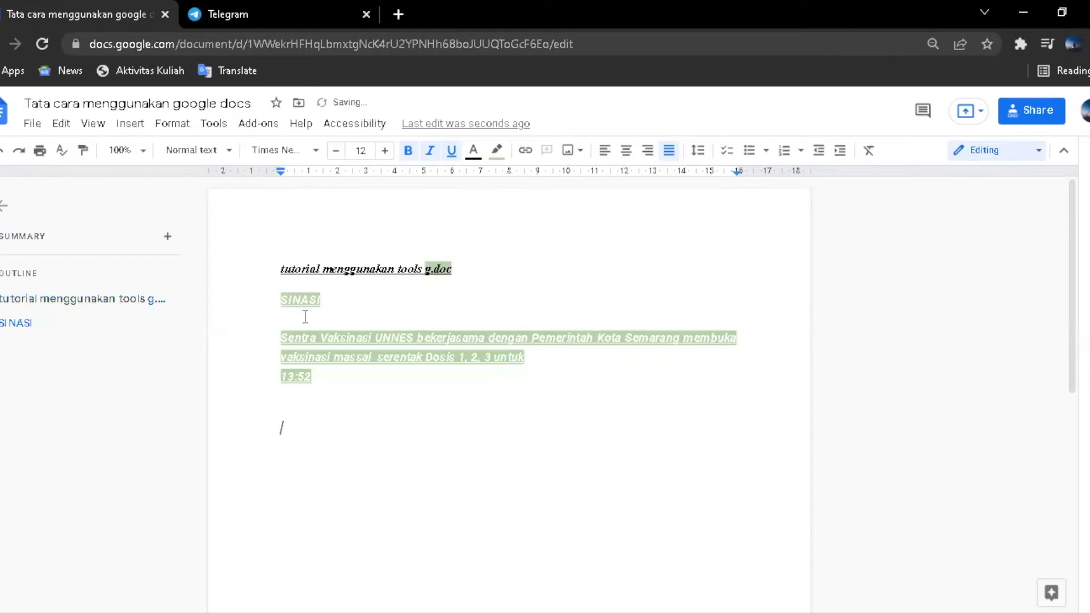
type("SINASI  Sentra Vaksinasi UNNES bekerjasama dengan Pemerintah Kota Semarang membuka vaksinasi massal  serentak Dosis 1, 2, 3 untuk 13:52")
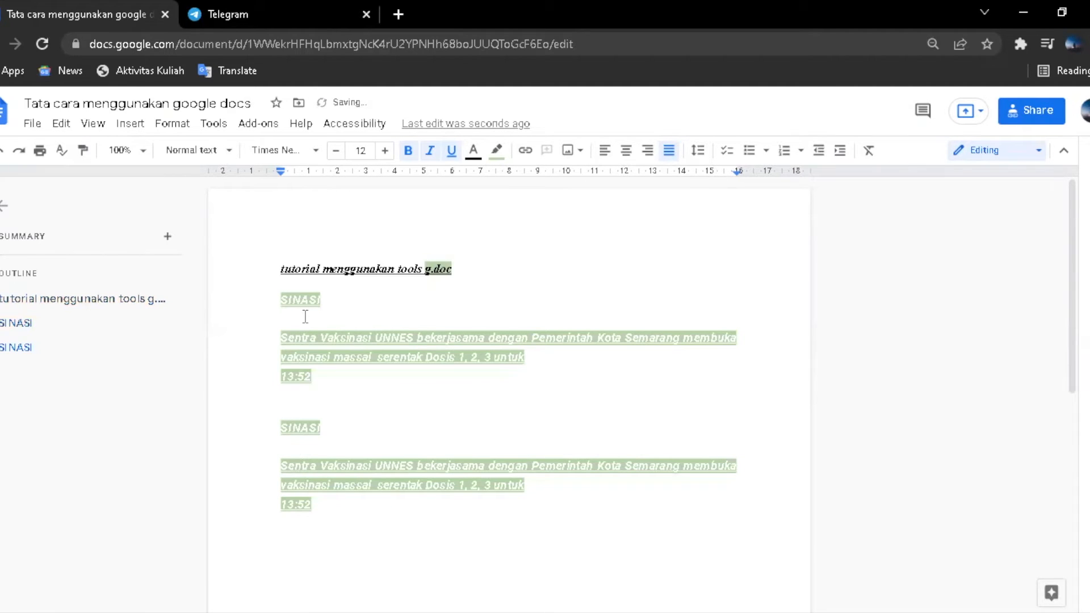
left_click_drag(319, 501, 266, 305)
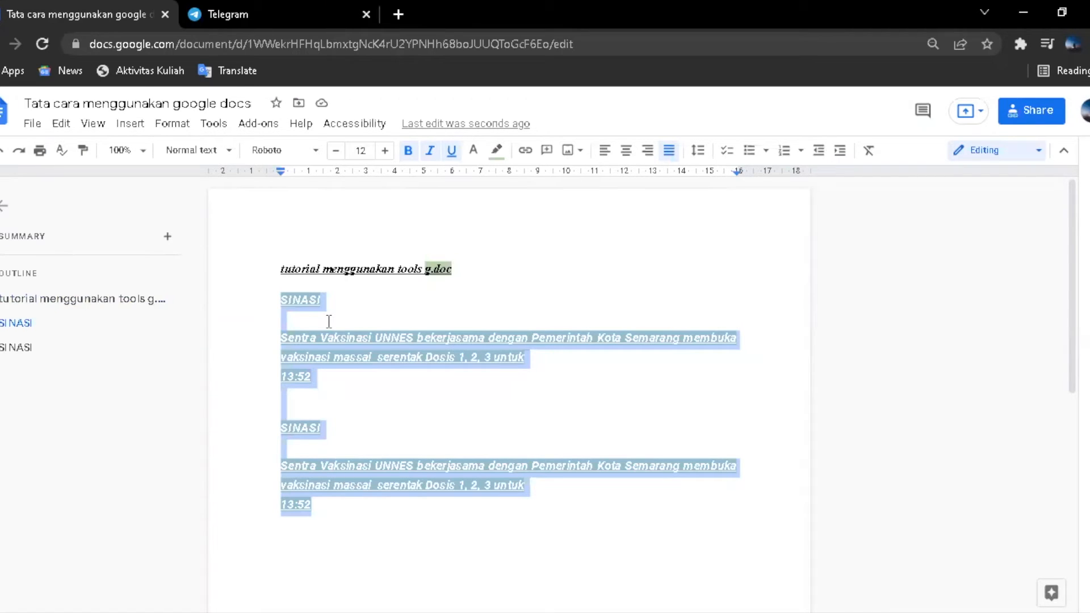
key("BackSpace")
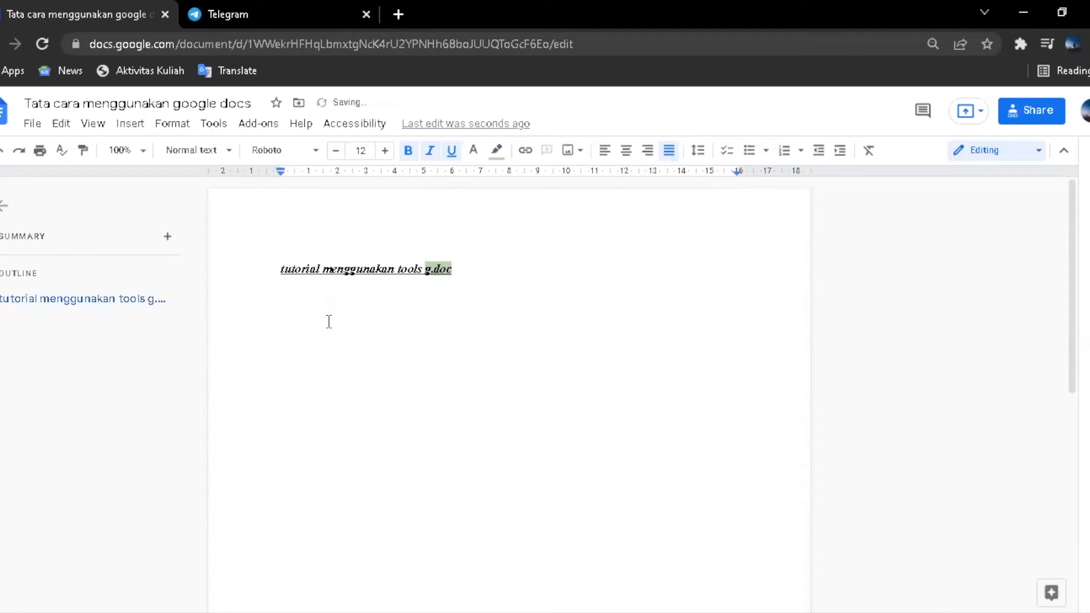
- Try to paste the copied announcement with the Paste without formatting command, and dismiss the offer to install the extension
left_click(61, 125)
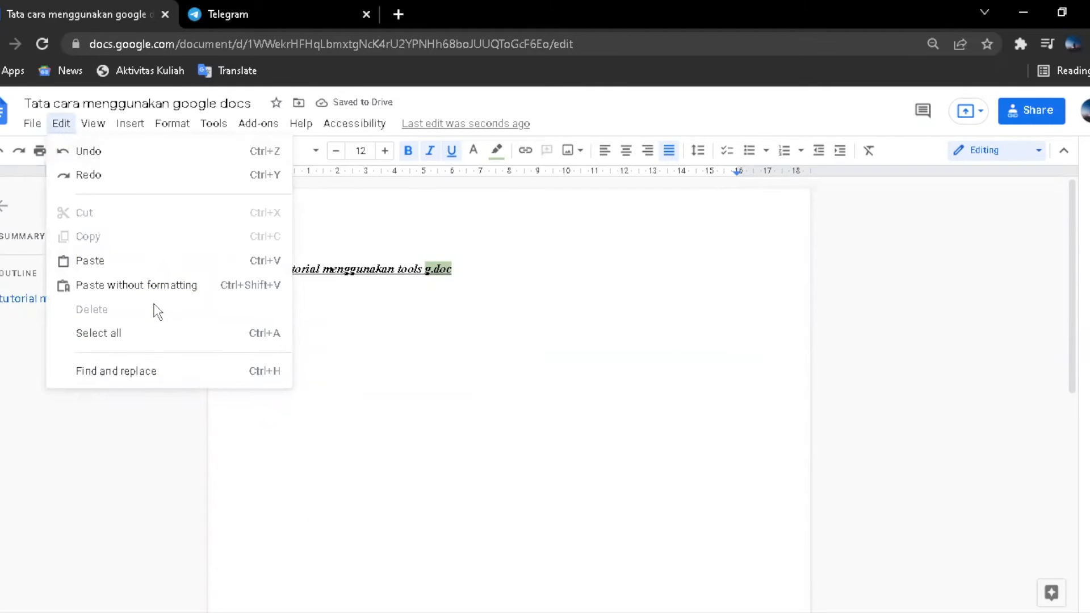
left_click(226, 291)
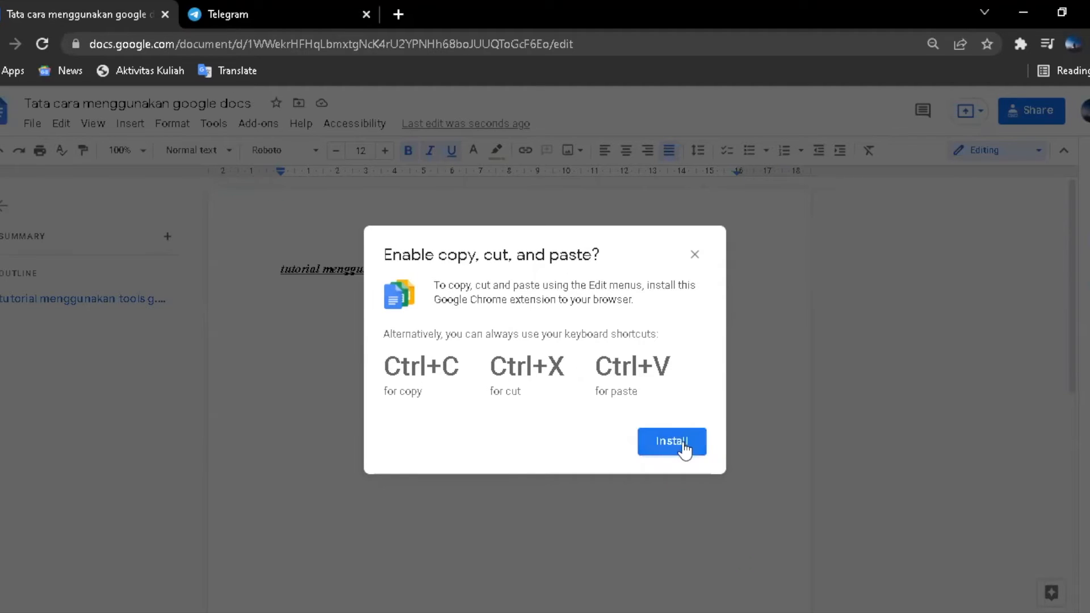
left_click(696, 257)
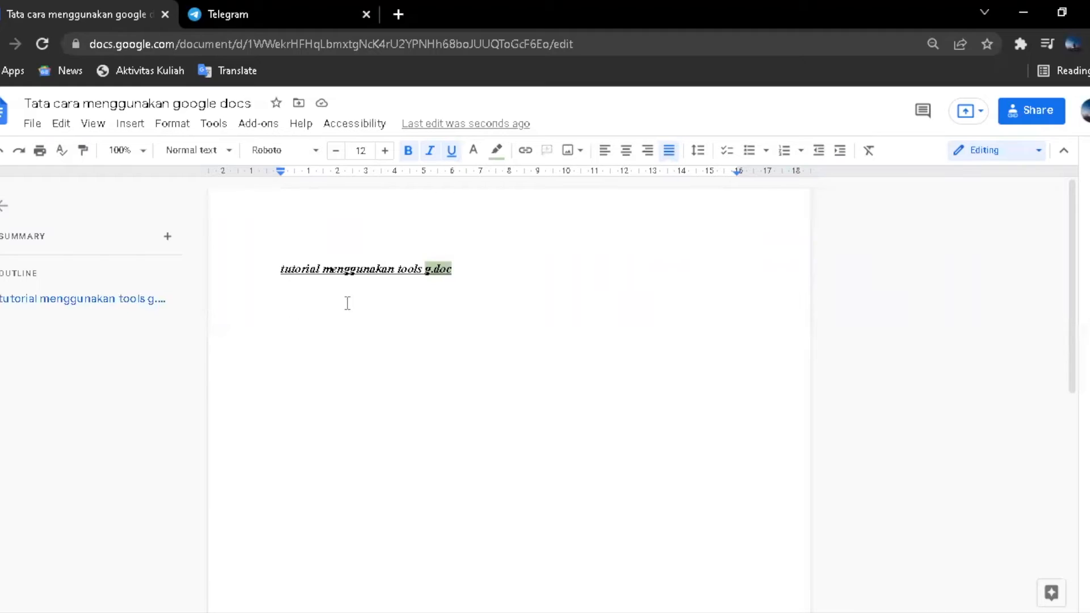
- Paste the copied announcement without its source formatting below the first line, and remove the extra blank lines around it
left_click(465, 272)
key("Return")
type("SINASI  Sentra Vaksinasi UNNES bekerjasama dengan Pemerintah Kota Semarang membuka vaksinasi massal serentak Dosis 1, 2, 3 untuk")
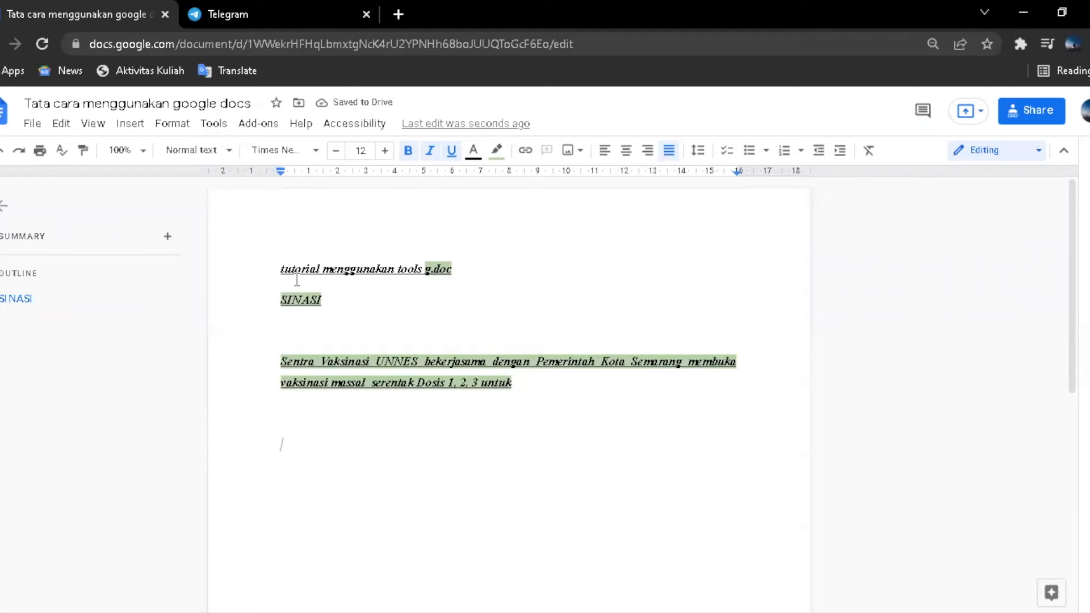
left_click(284, 335)
key("BackSpace")
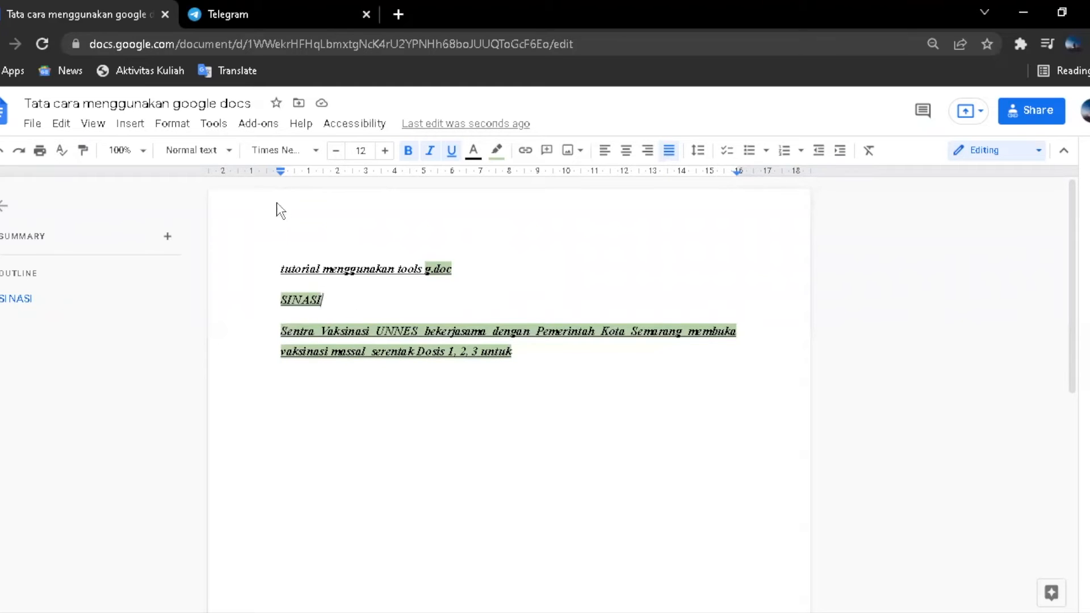
- Remove the highlight colour from the pasted text, from "SINASI" to "untuk"
left_click_drag(278, 268, 484, 262)
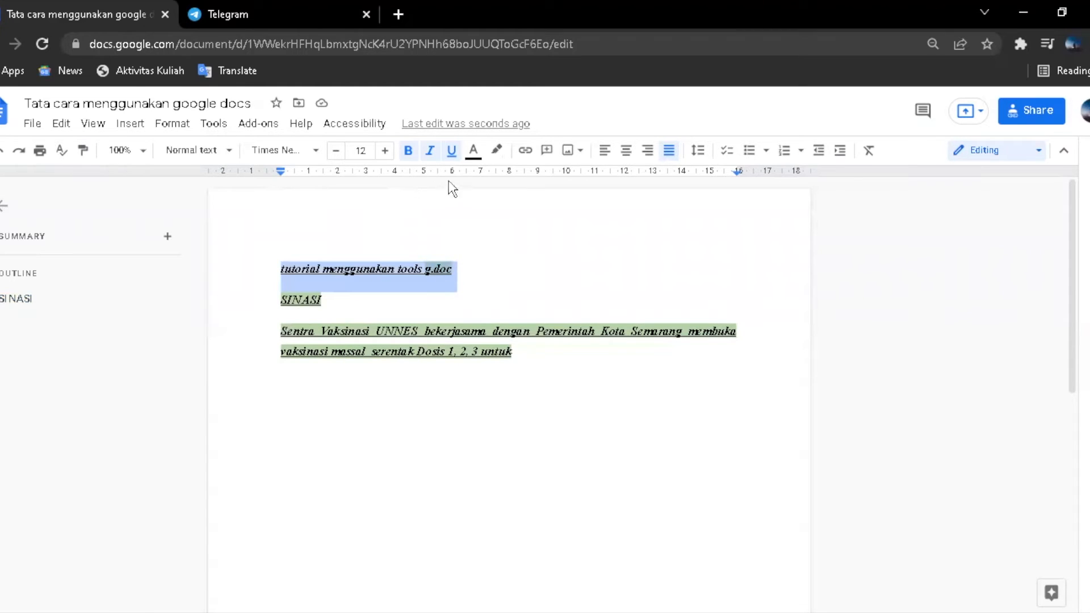
left_click(533, 350)
left_click_drag(533, 350, 265, 299)
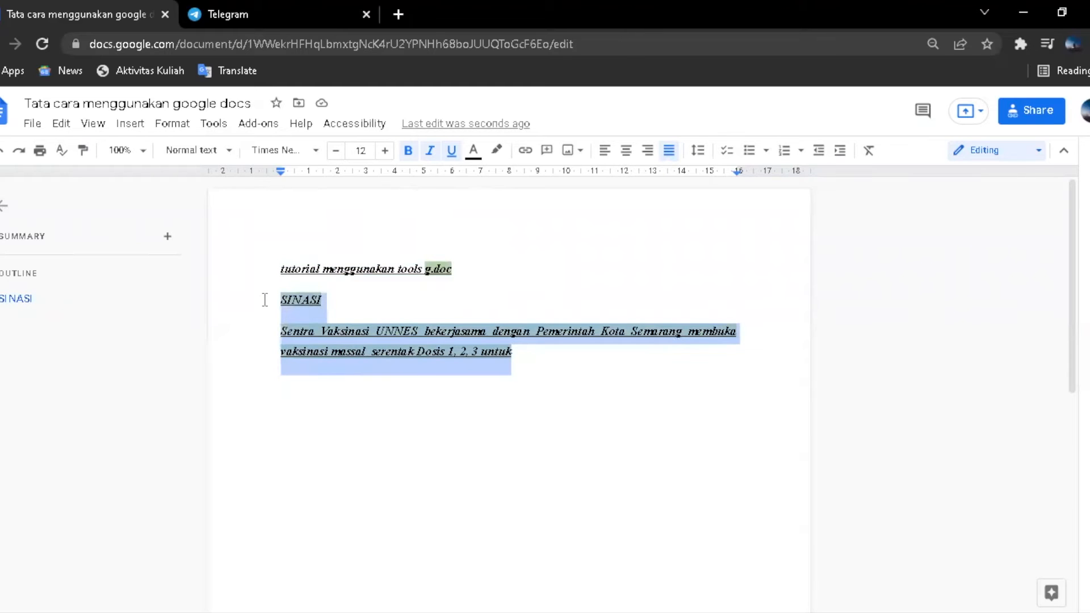
left_click(498, 153)
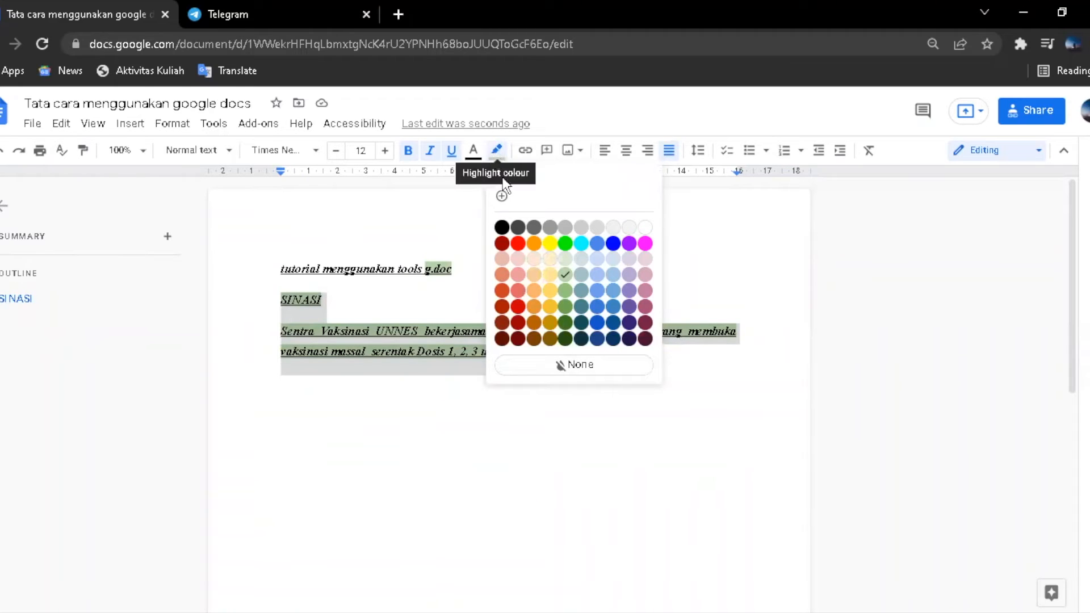
left_click(568, 366)
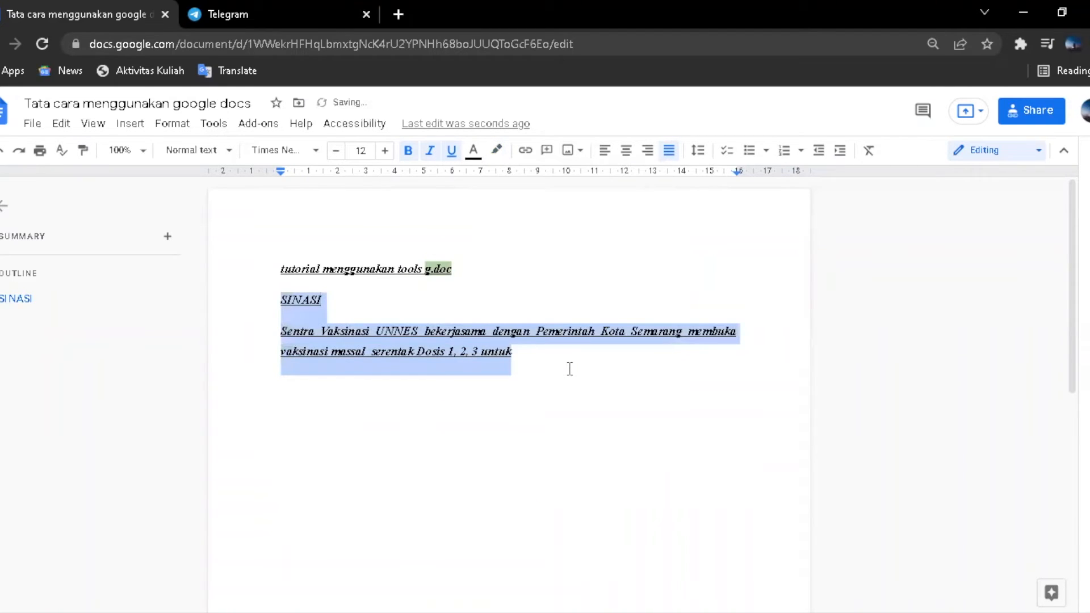
left_click(510, 359)
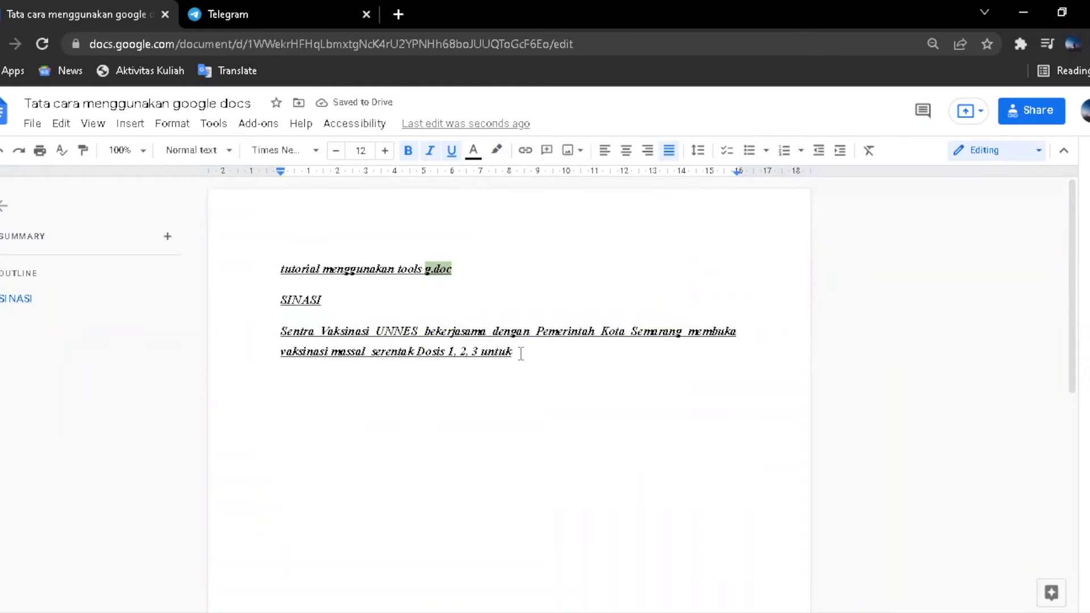
- Select the whole document and only its first line, and clear the selection
left_click(60, 123)
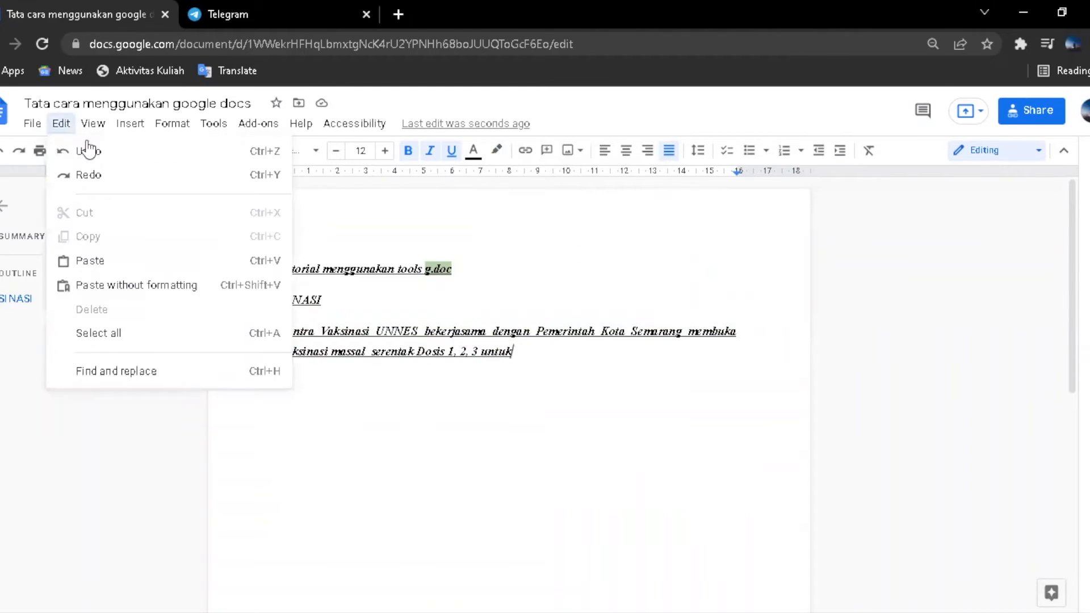
left_click(180, 346)
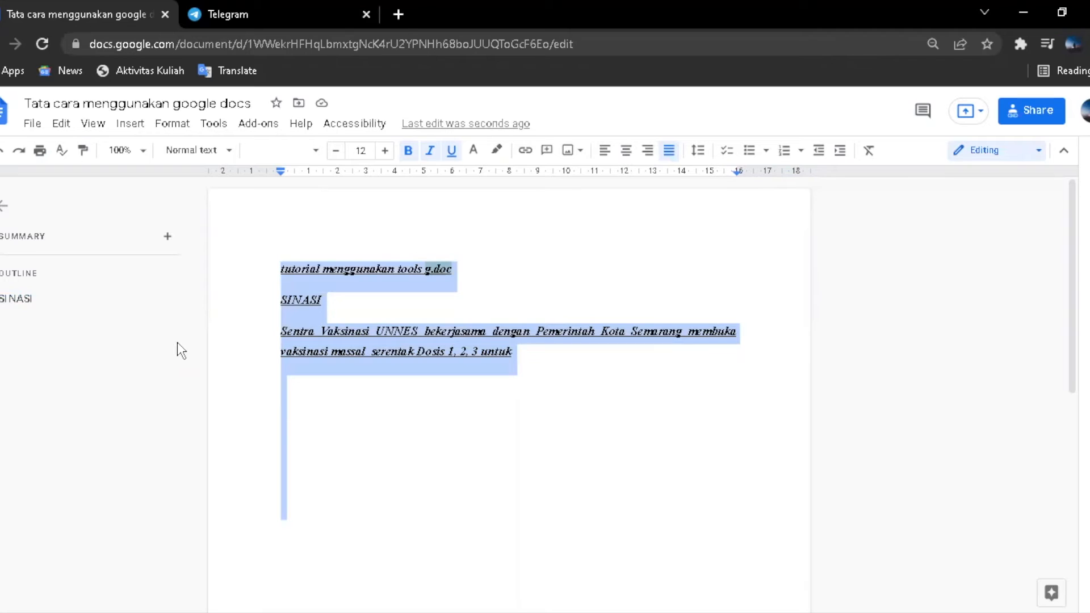
left_click(293, 271)
left_click_drag(281, 269, 453, 268)
left_click(454, 269)
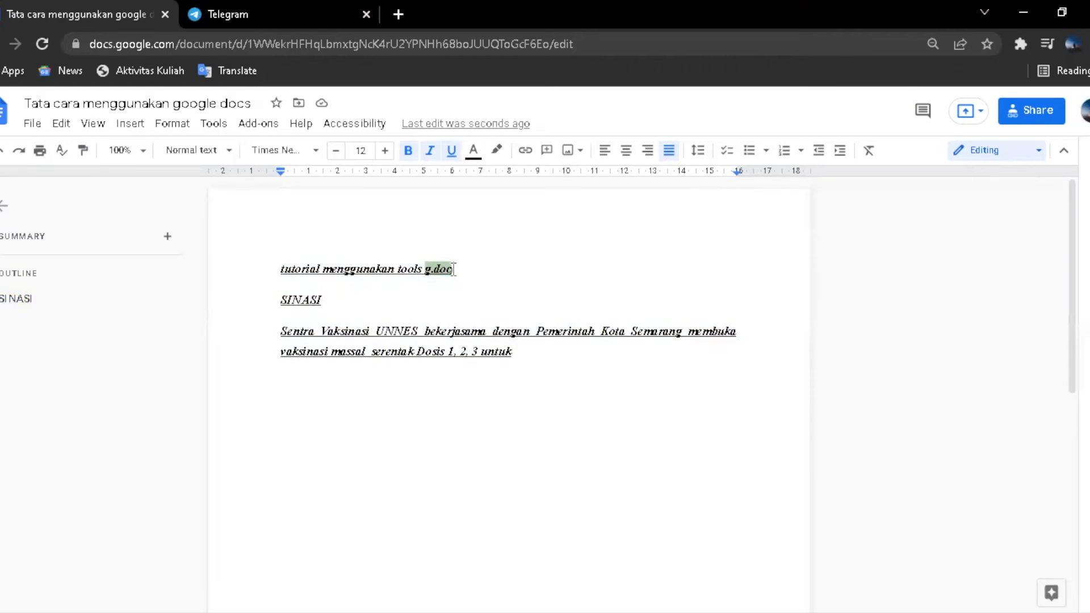
- Find "tutorial" in the first line, replace it with "tata cara", and close Find and replace
left_click(66, 126)
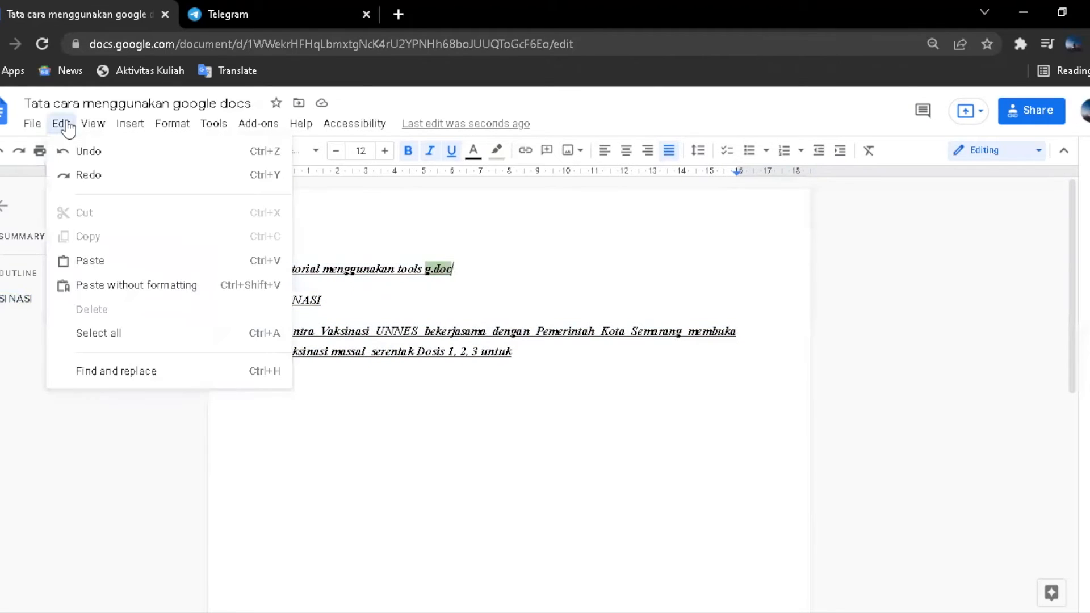
left_click(229, 379)
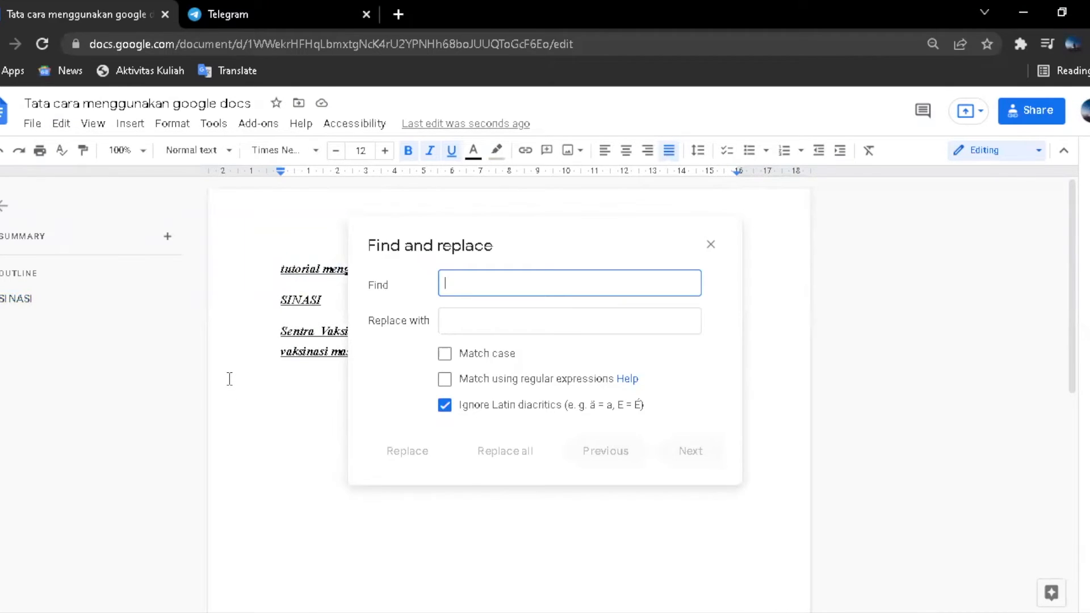
type("tut")
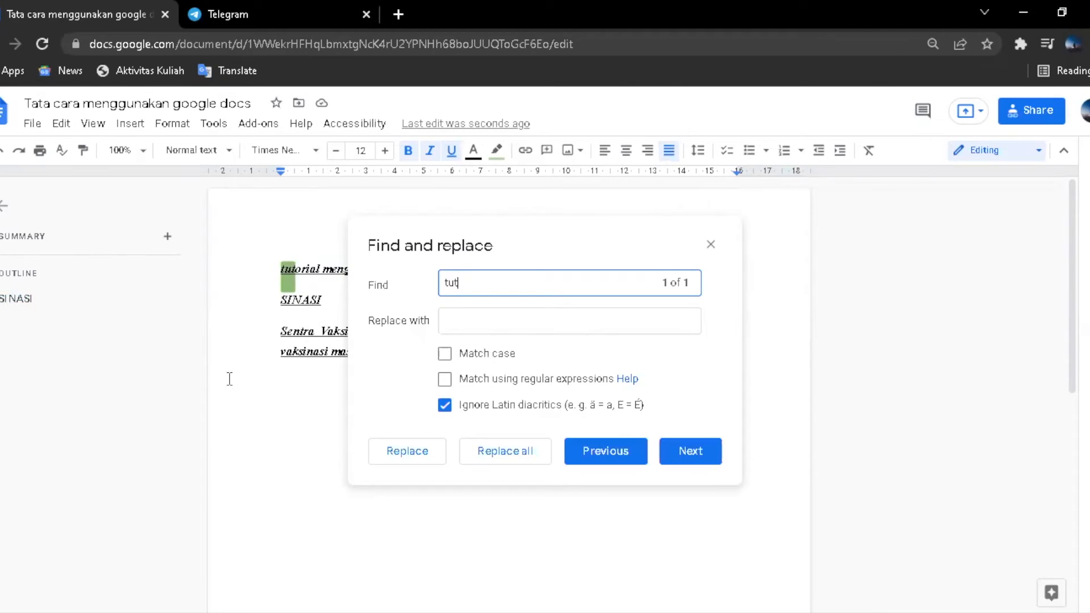
type("orial")
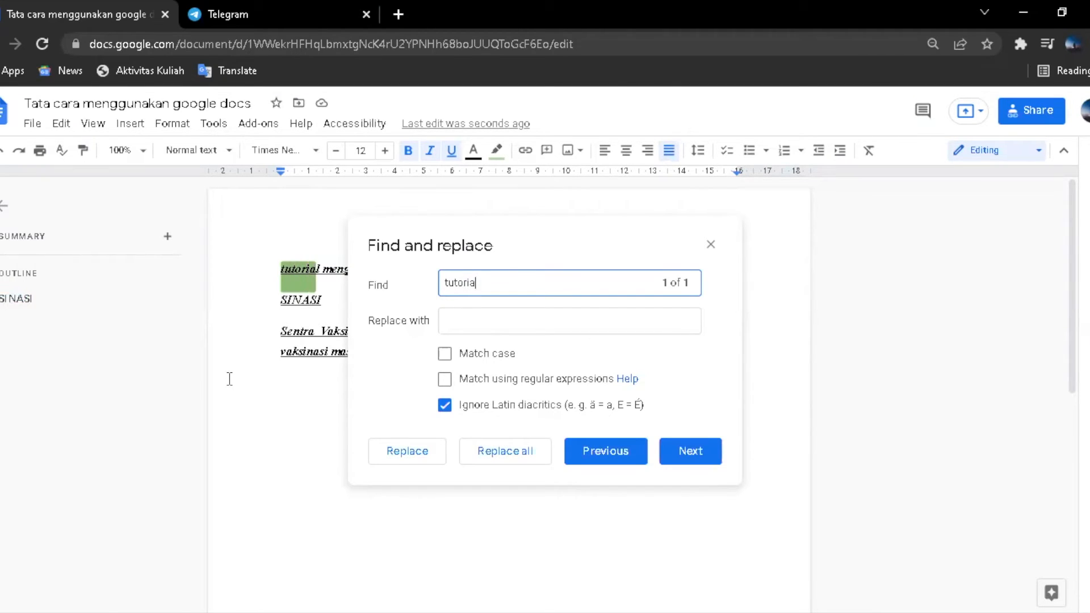
left_click(486, 321)
type("tata ")
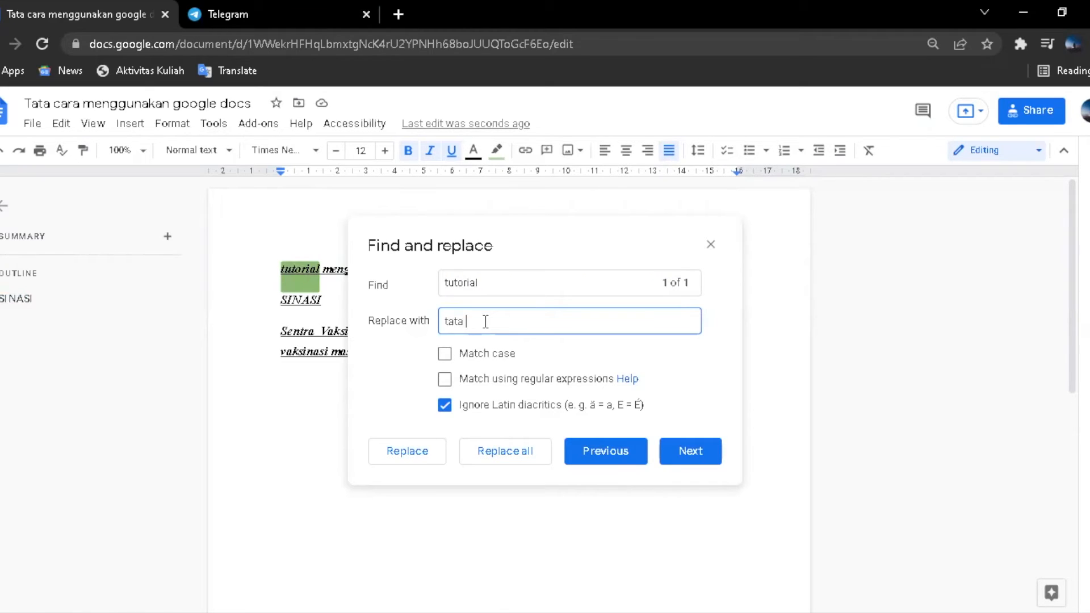
type("cara")
left_click(690, 458)
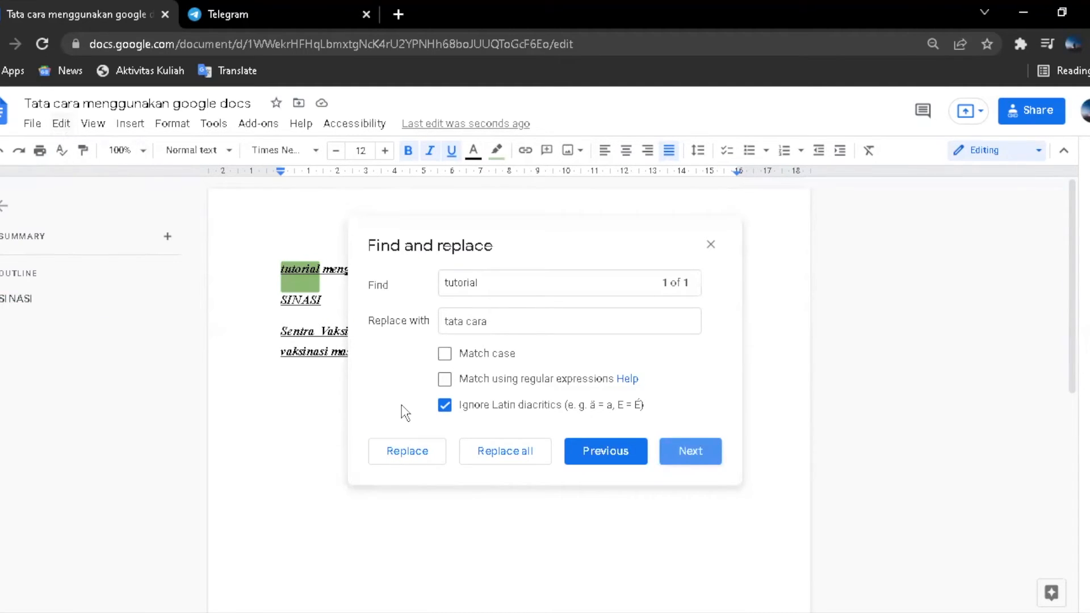
left_click(406, 458)
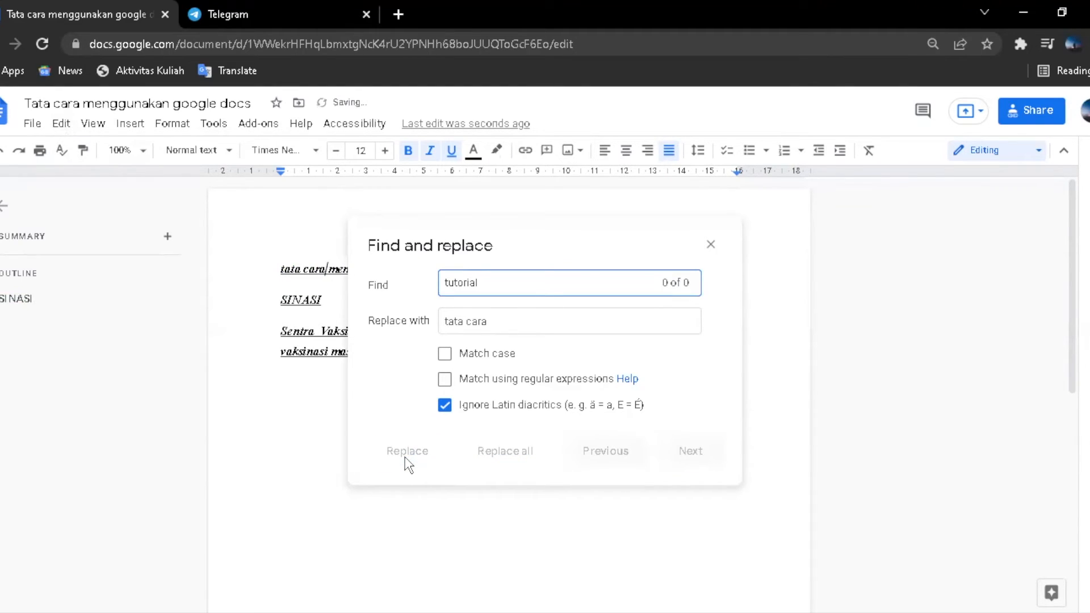
left_click(711, 244)
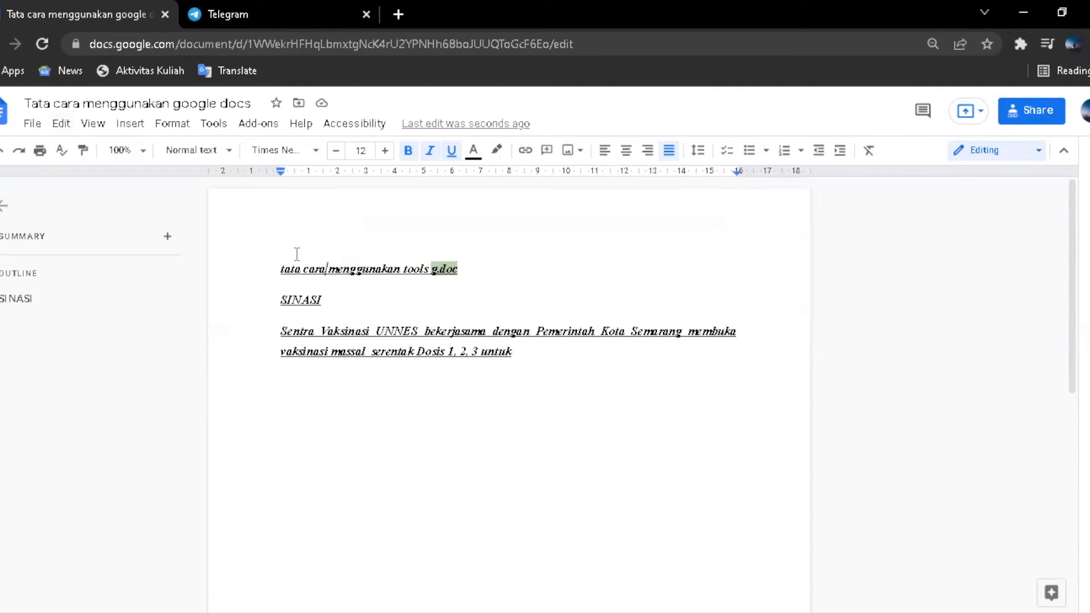
- Show the equation toolbar and insert a new empty equation after "tata cara" in the first line
left_click(91, 125)
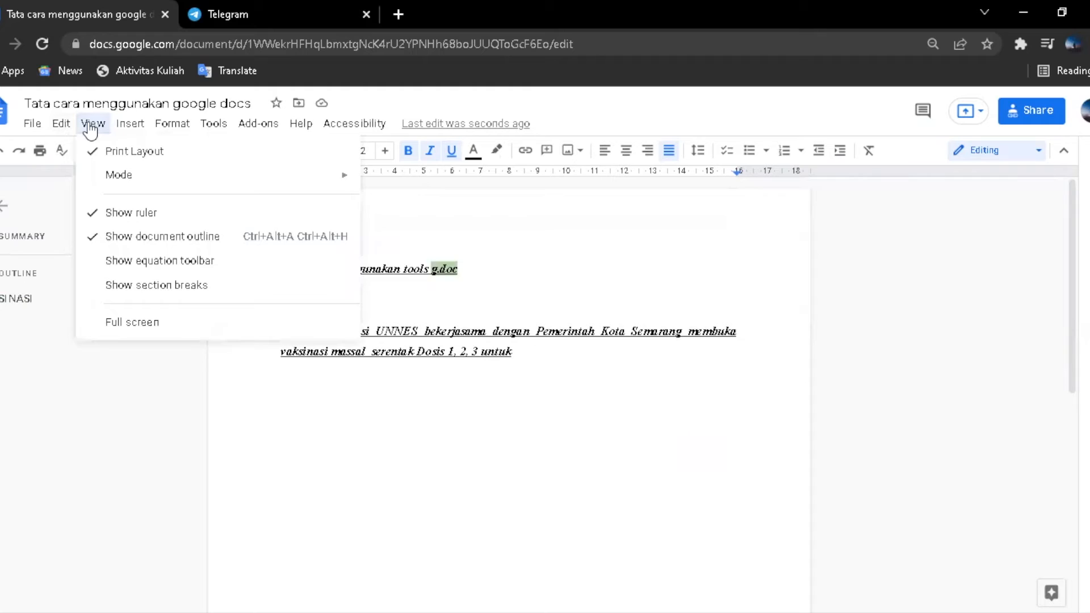
mouse_move(177, 180)
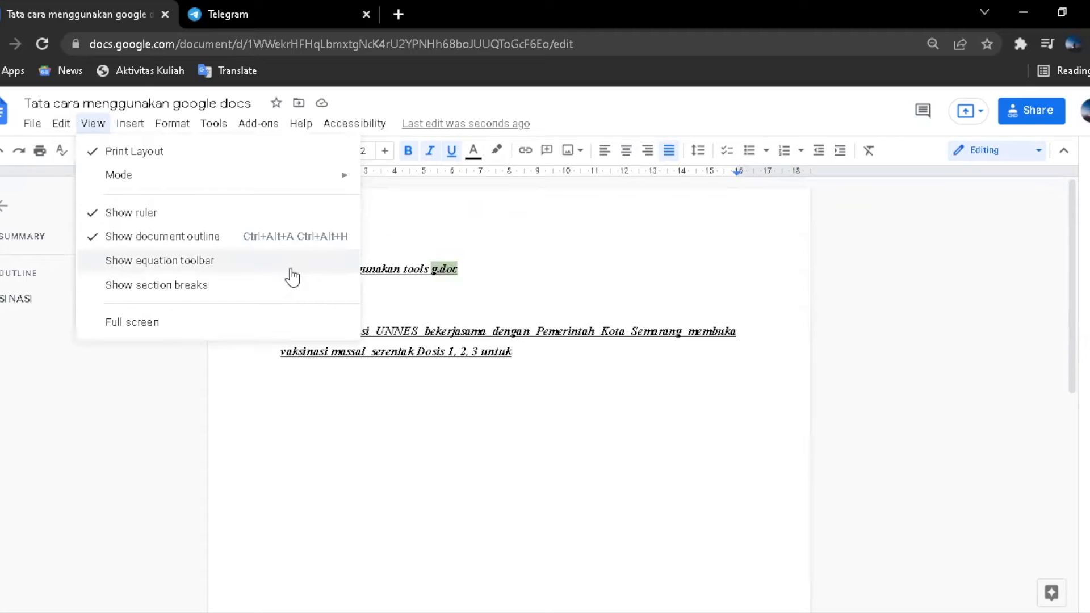
left_click(227, 273)
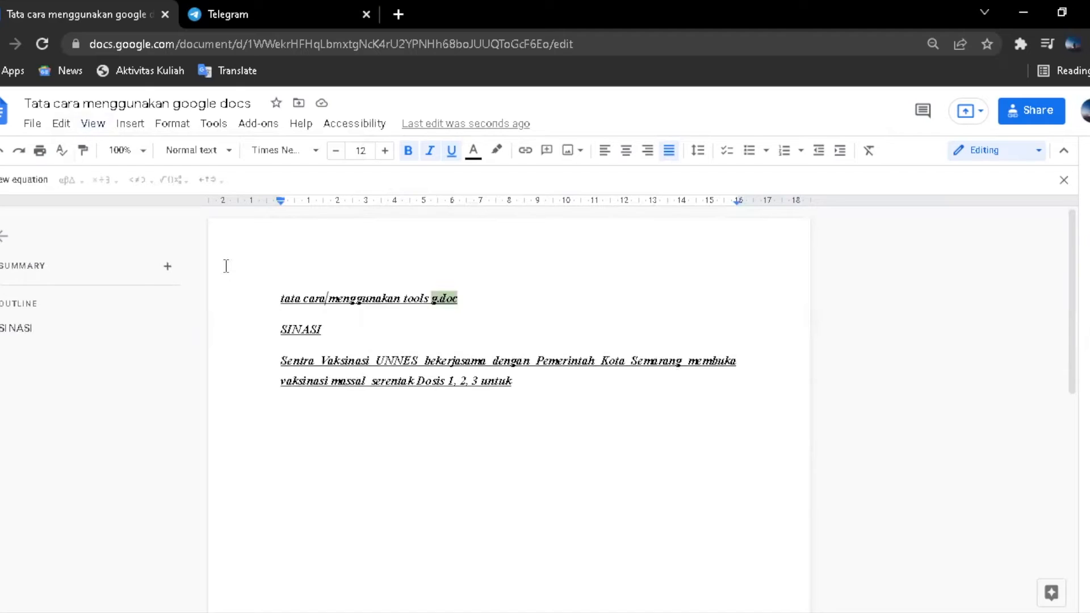
left_click(38, 191)
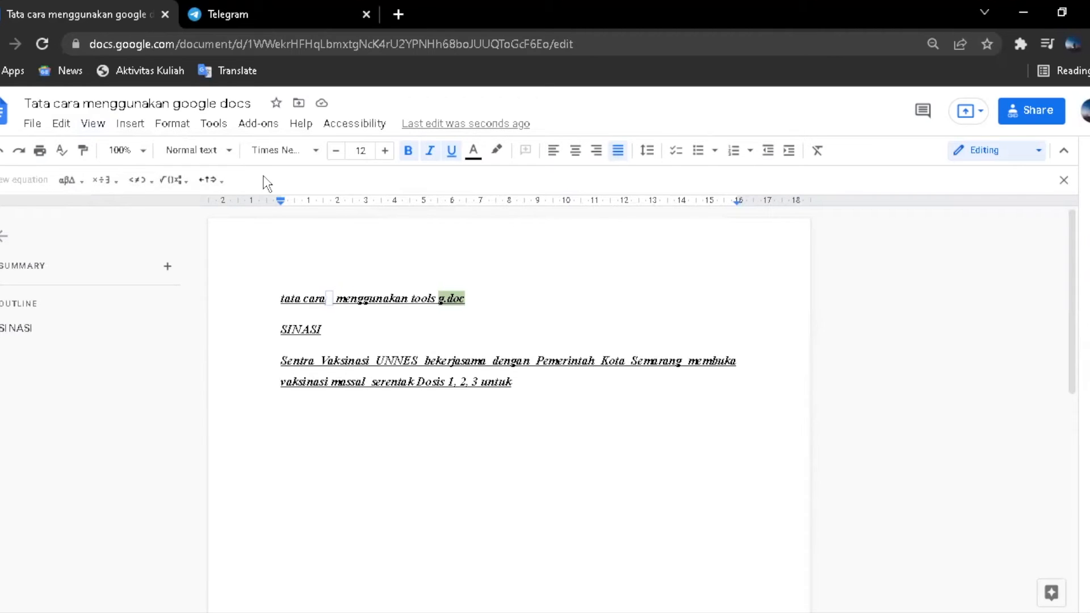
- Hide the equation toolbar and turn on the display of section breaks
left_click(92, 126)
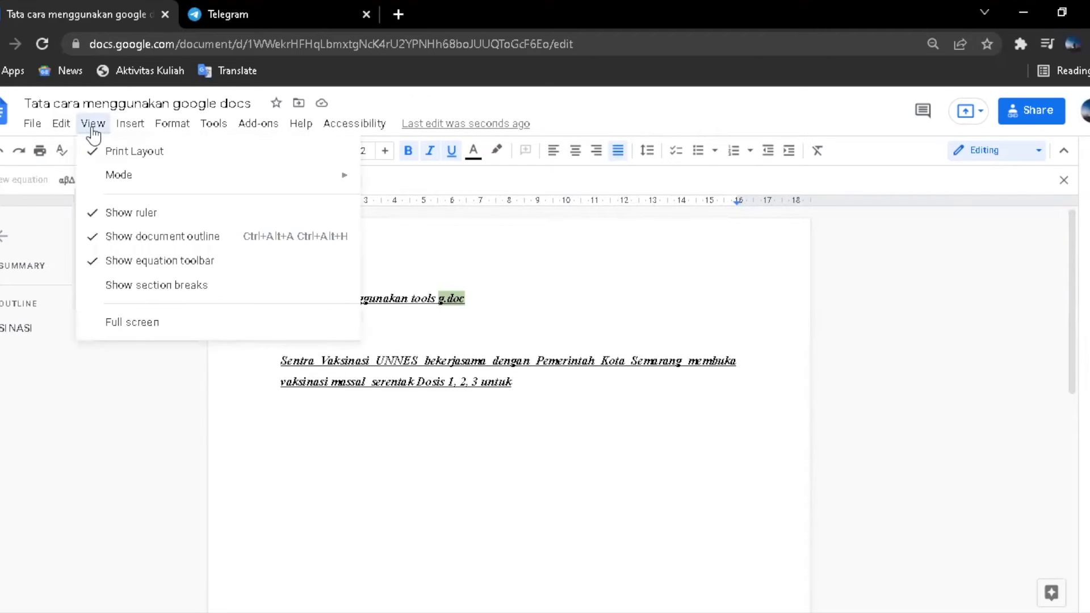
left_click(157, 263)
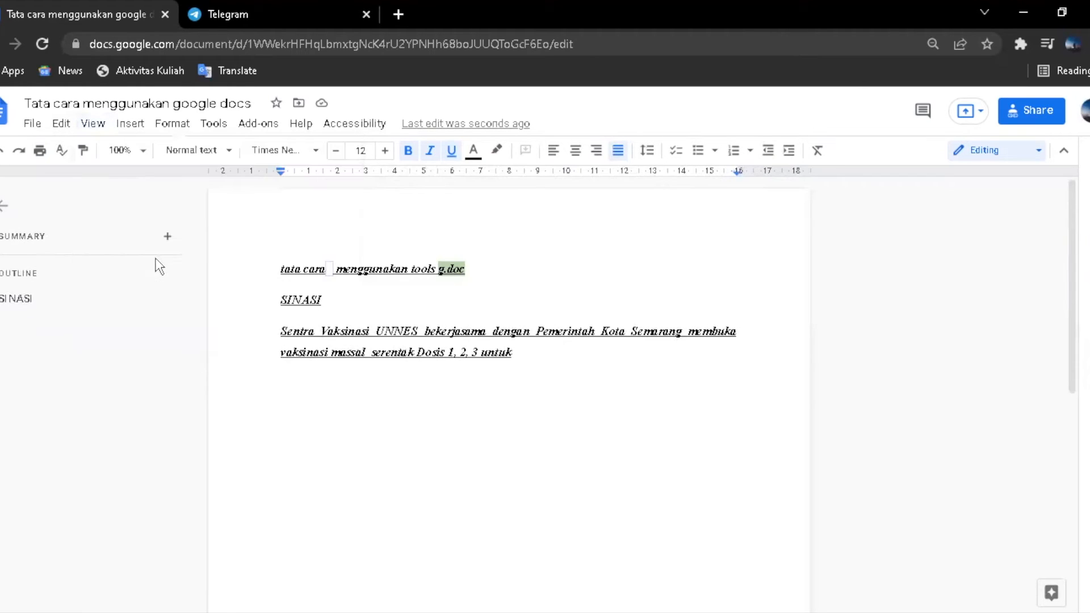
left_click(93, 126)
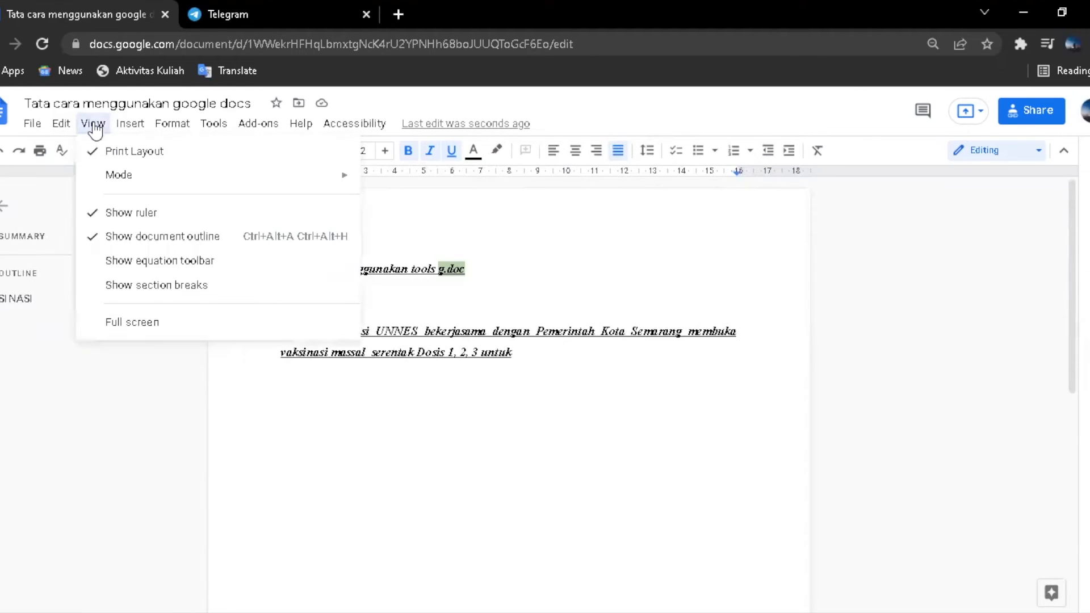
left_click(169, 294)
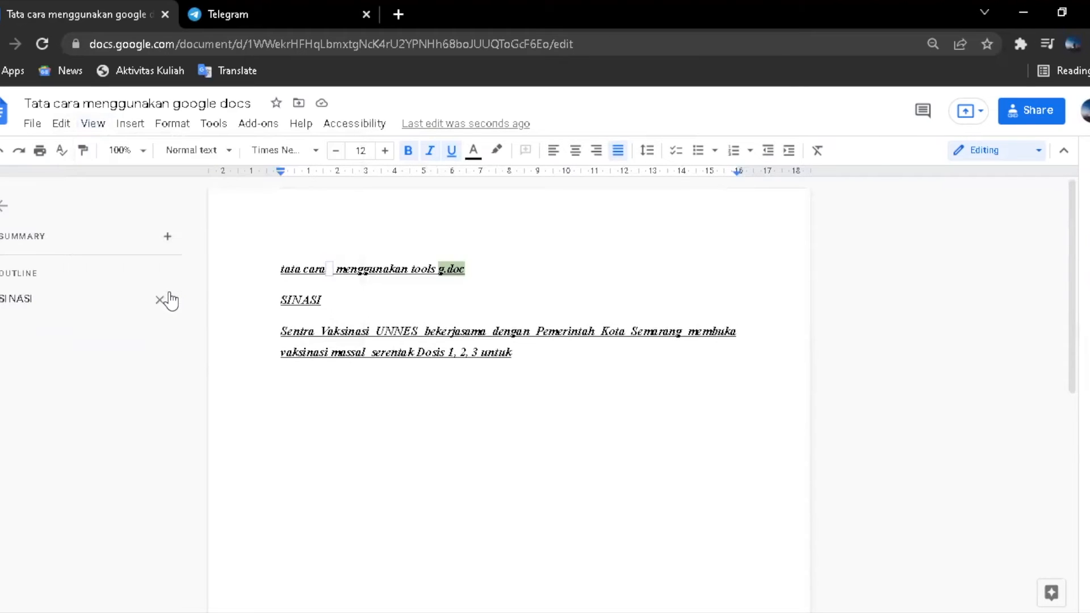
- Delete the empty equation between "tata cara" and "menggunakan" in the first line
left_click(339, 271)
key("BackSpace")
key("BackSpace")
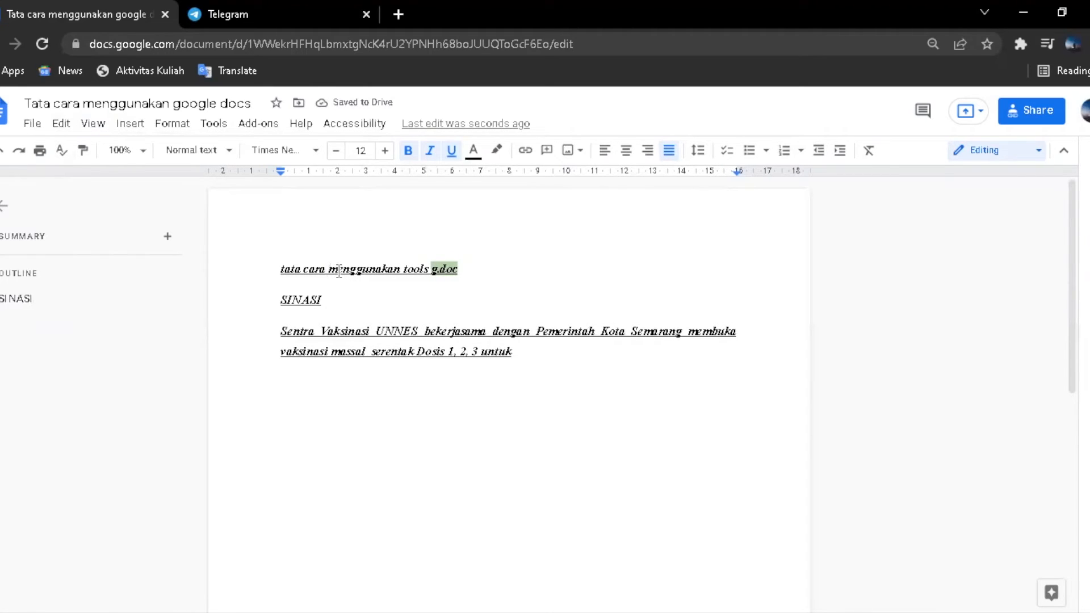
- Place the cursor before "SINASI" and turn off the display of section breaks
left_click(273, 301)
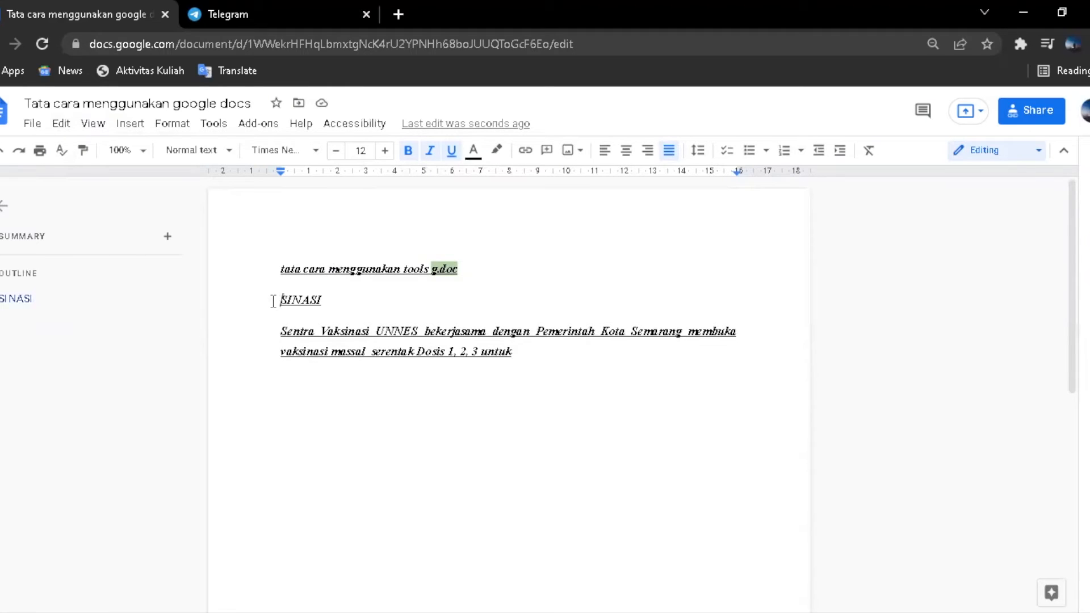
left_click(61, 123)
left_click(94, 123)
left_click(93, 124)
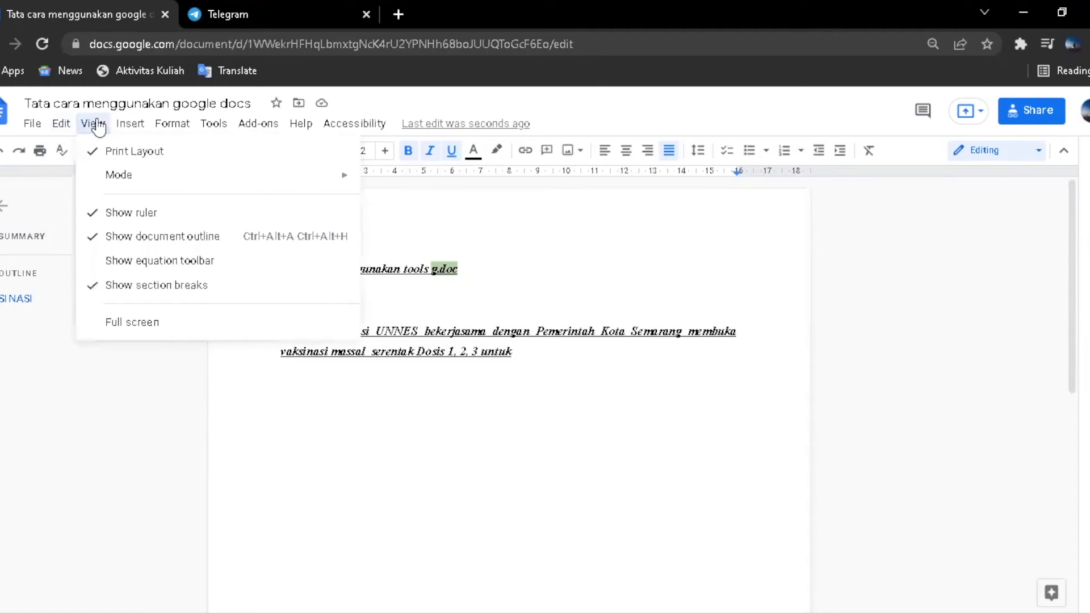
left_click(137, 287)
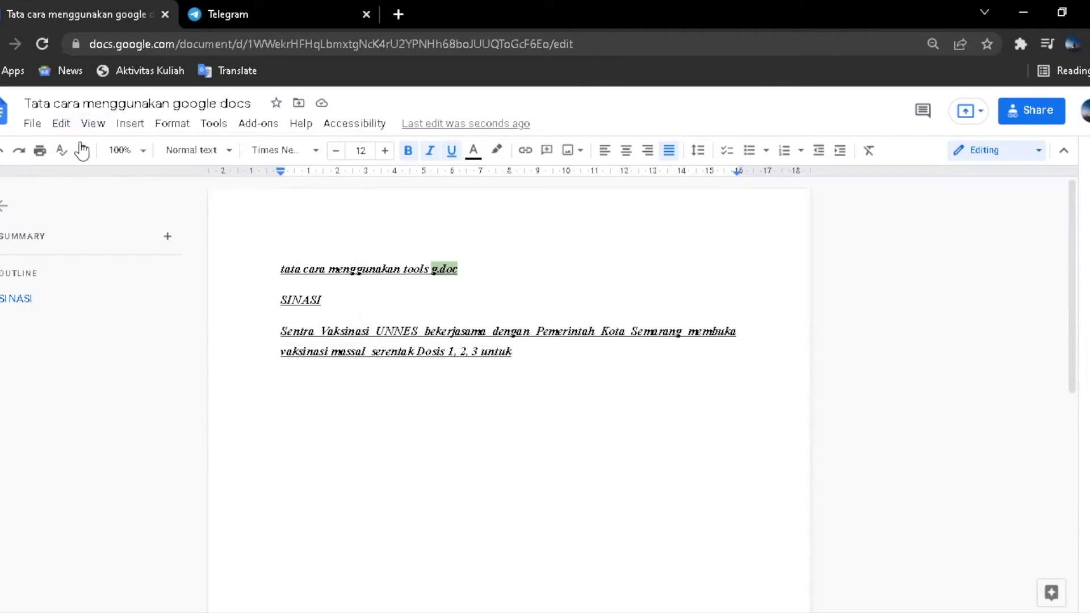
- Turn the display of section breaks on once more and switch it off again
left_click(63, 125)
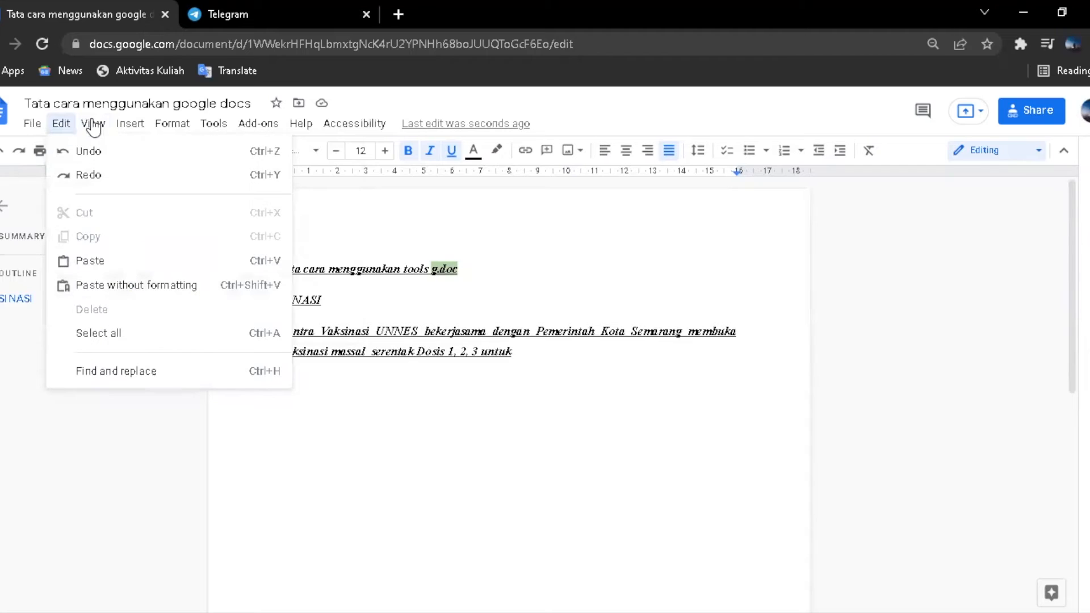
left_click(91, 123)
left_click(93, 124)
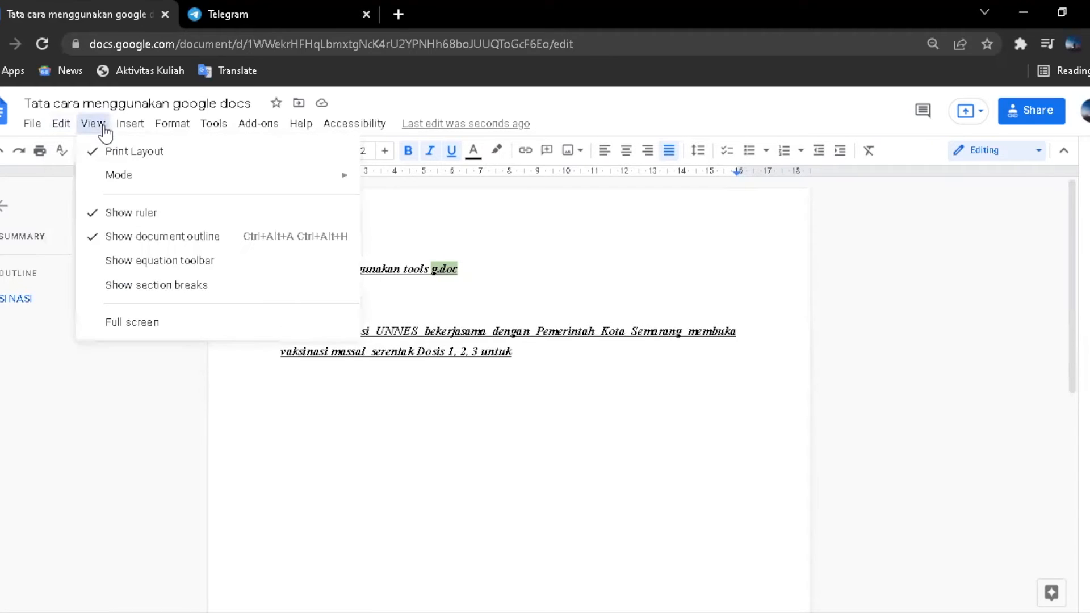
left_click(148, 285)
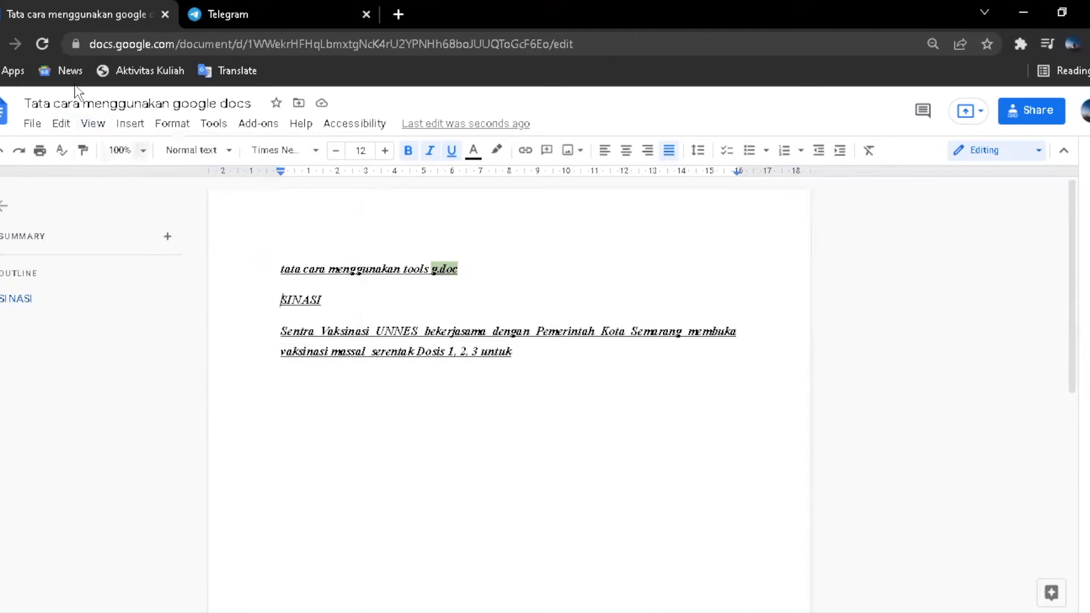
left_click(89, 124)
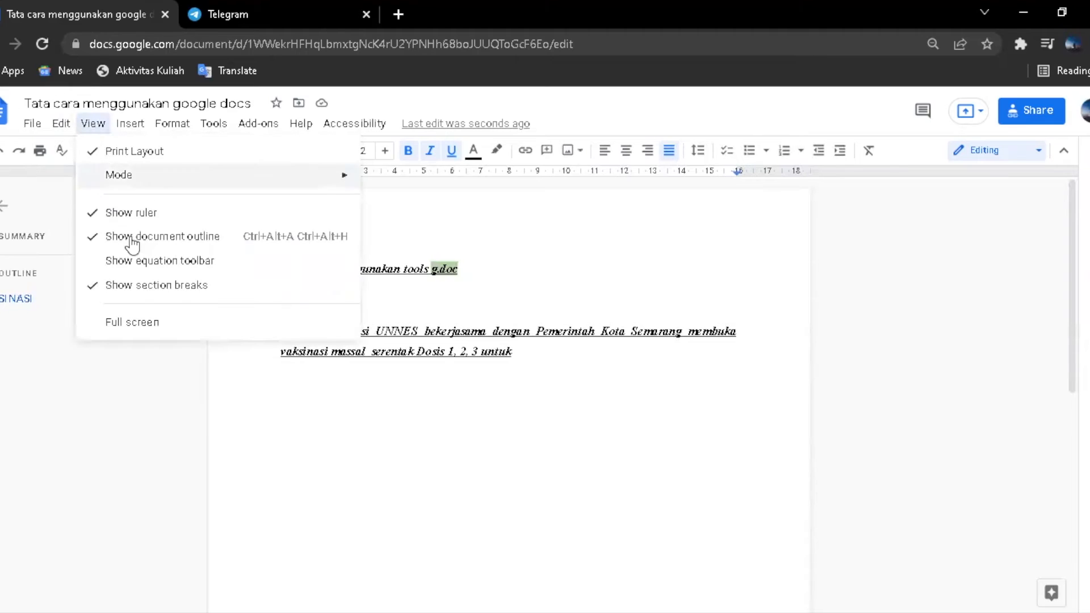
left_click(134, 286)
- Show the document in full screen with the controls hidden, and bring the controls back
left_click(91, 125)
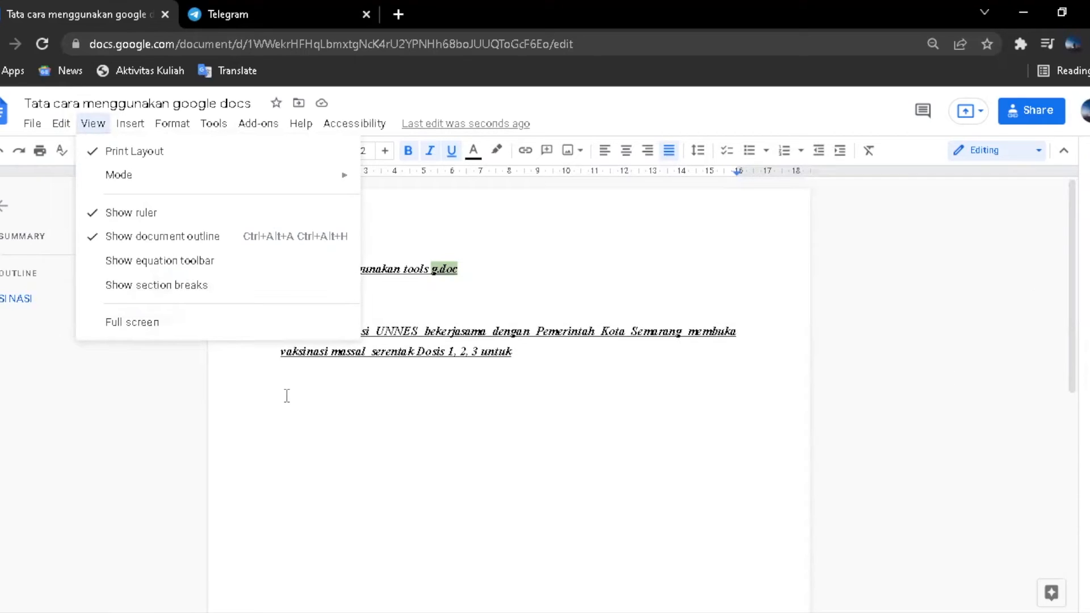
left_click(127, 335)
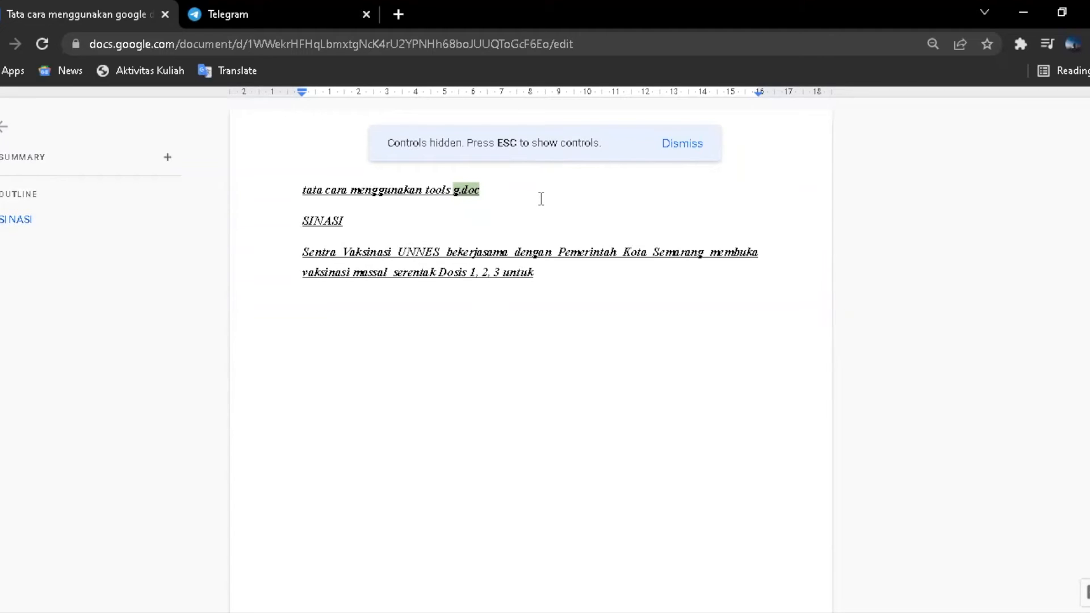
key("Escape")
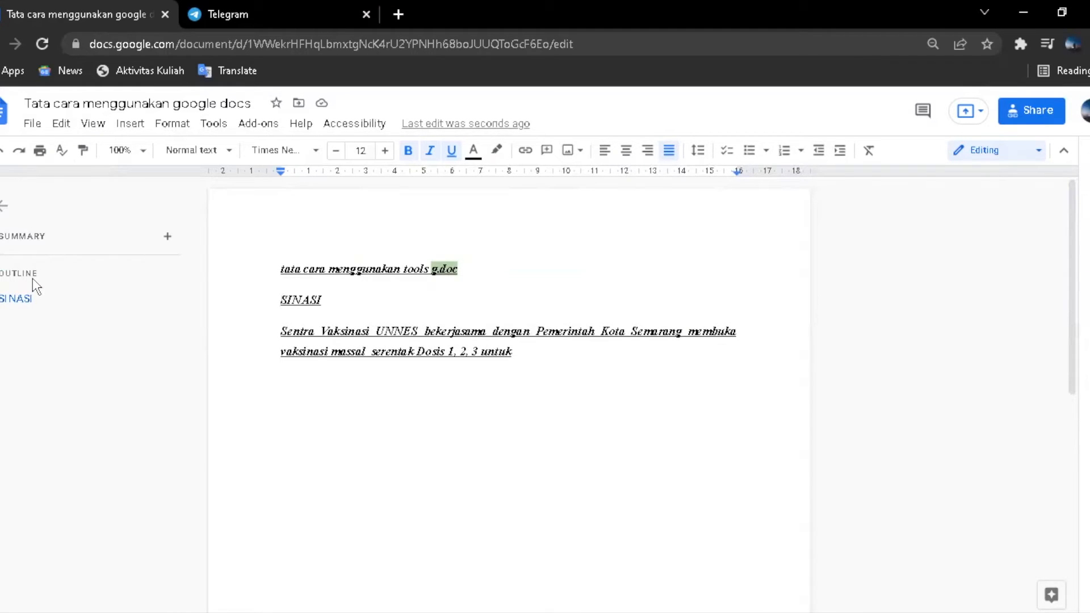
left_click(132, 124)
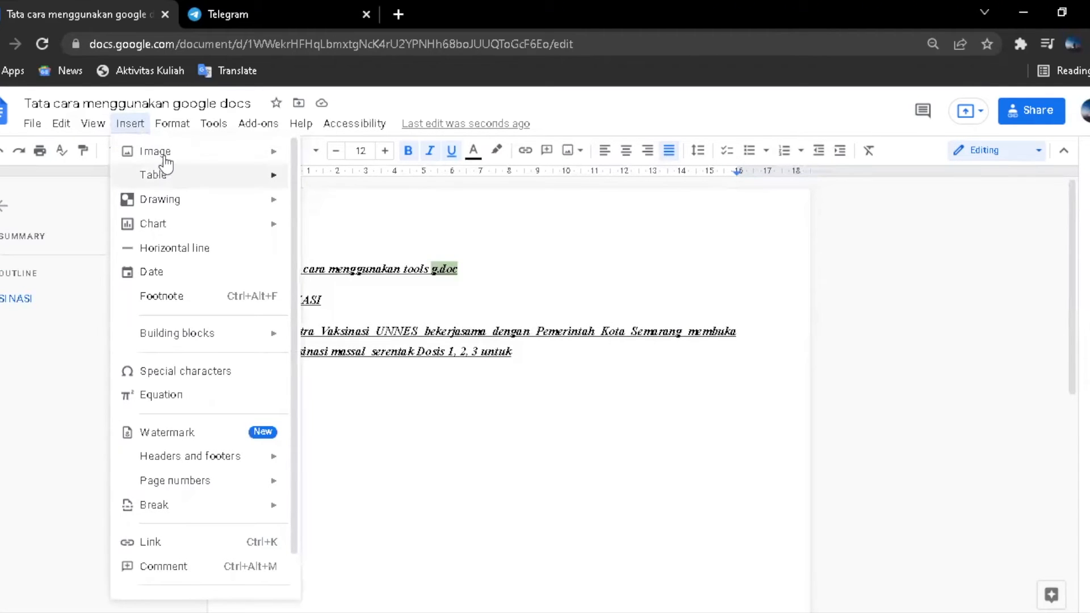
mouse_move(182, 154)
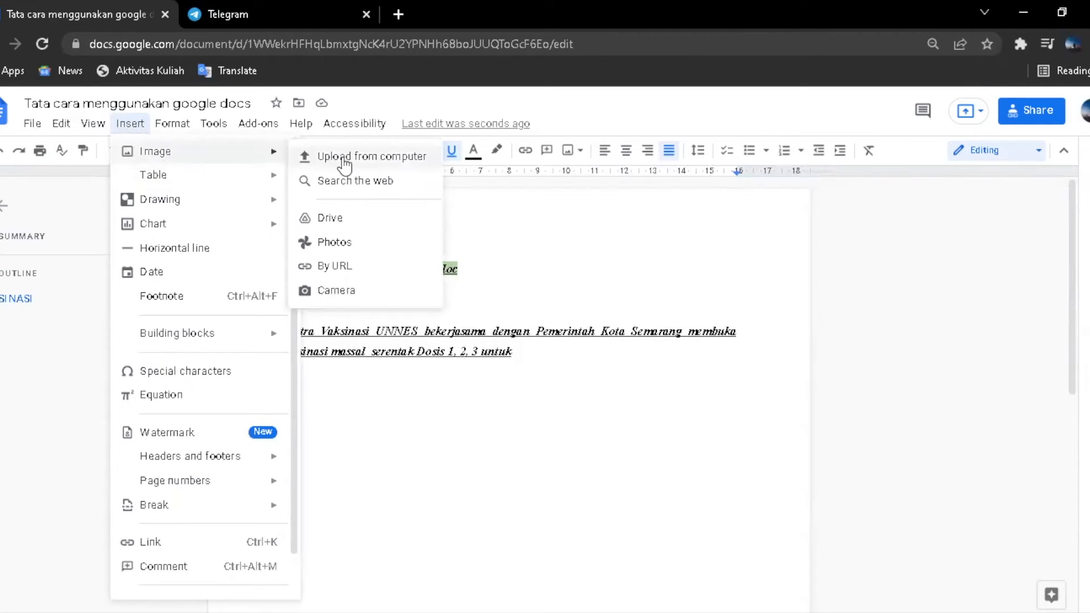
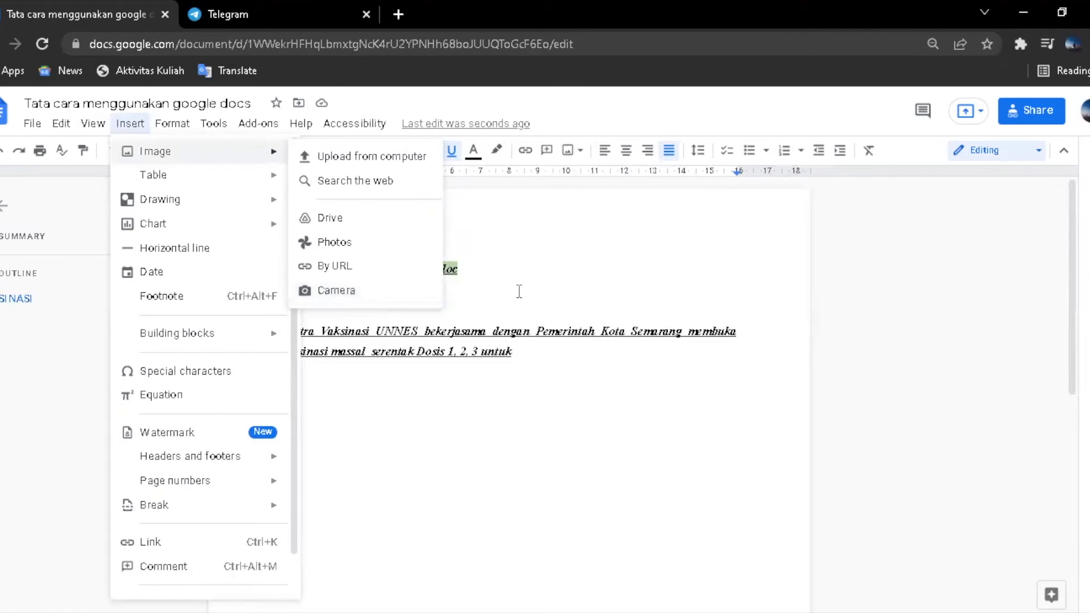
mouse_move(214, 176)
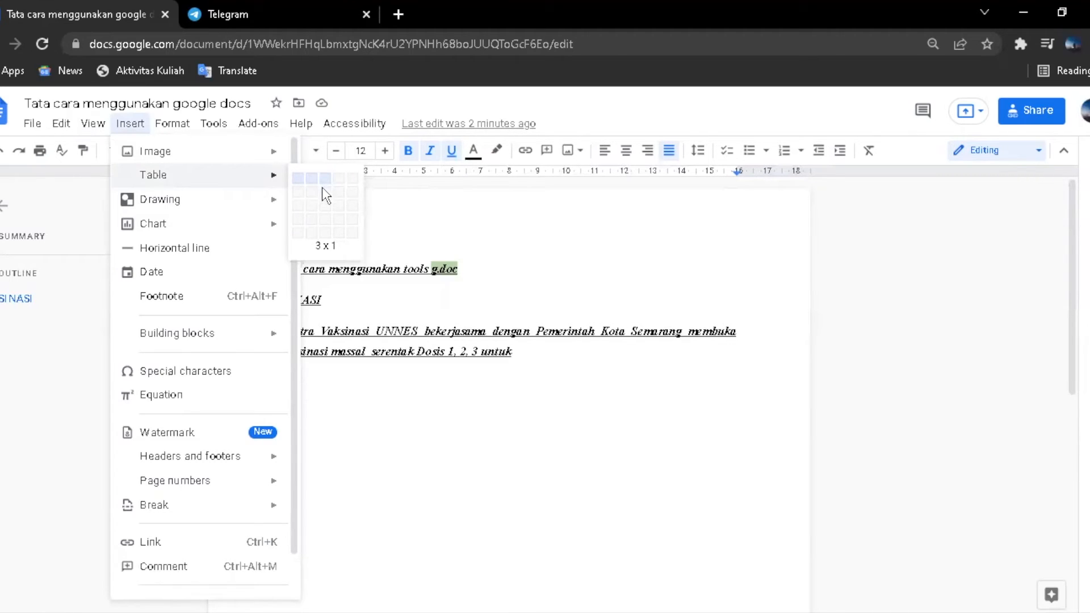
- Add an empty line below the paragraph ending in "Dosis 1, 2, 3 untuk"
left_click(523, 353)
left_click(523, 353)
key("Return")
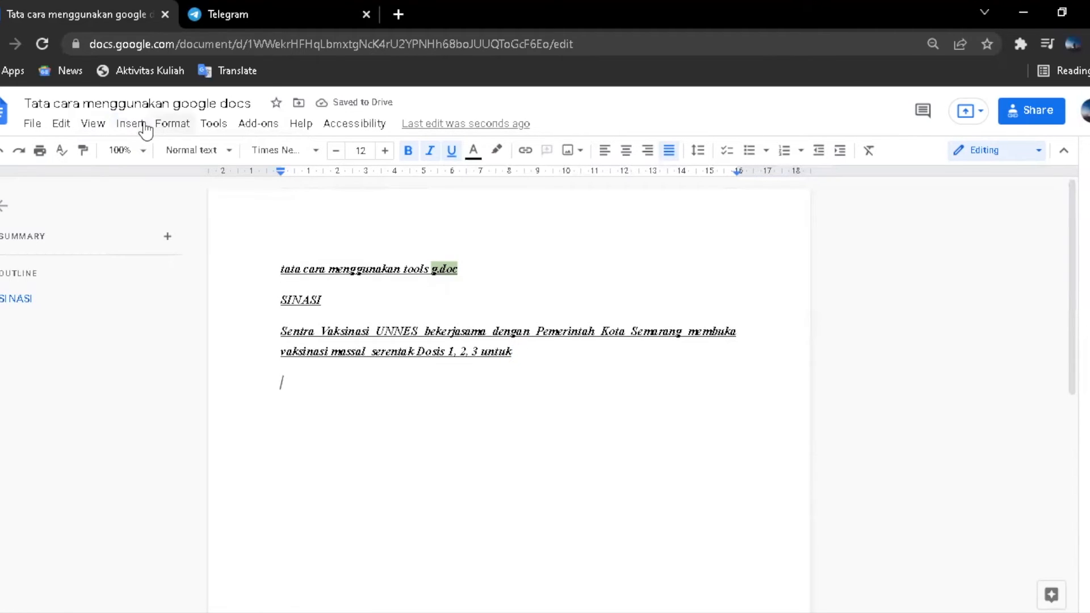
- Insert a table with three columns and two rows on the empty line, and place the cursor below it
left_click(145, 126)
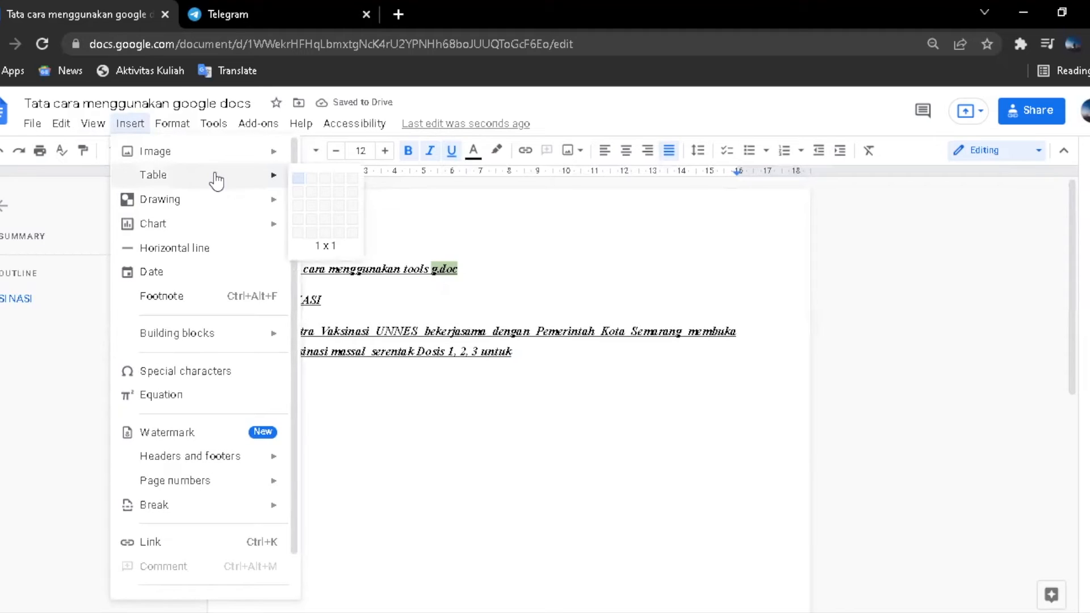
left_click(321, 190)
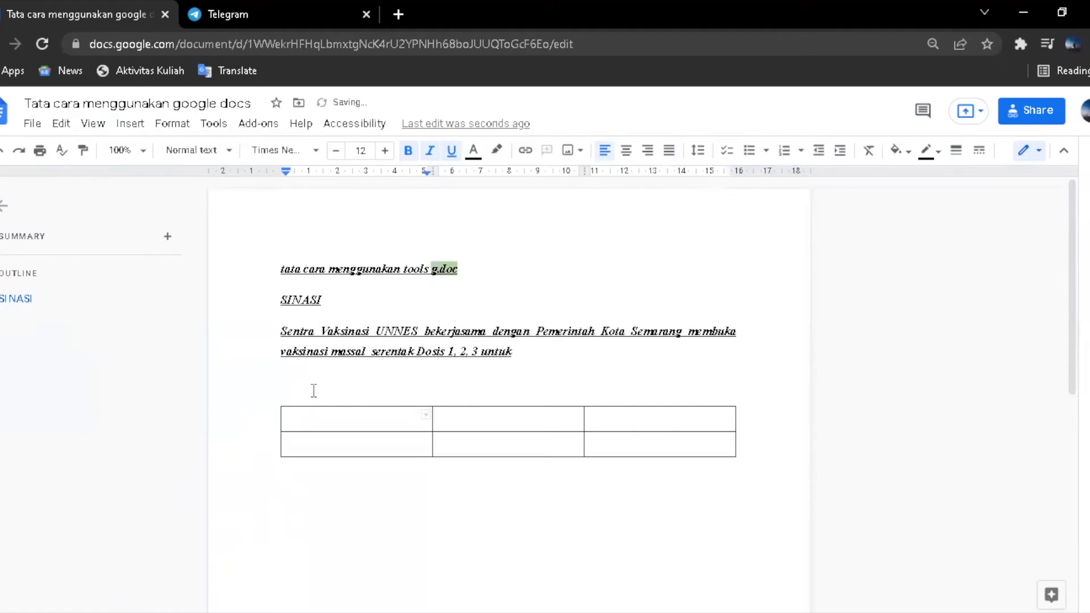
left_click(750, 460)
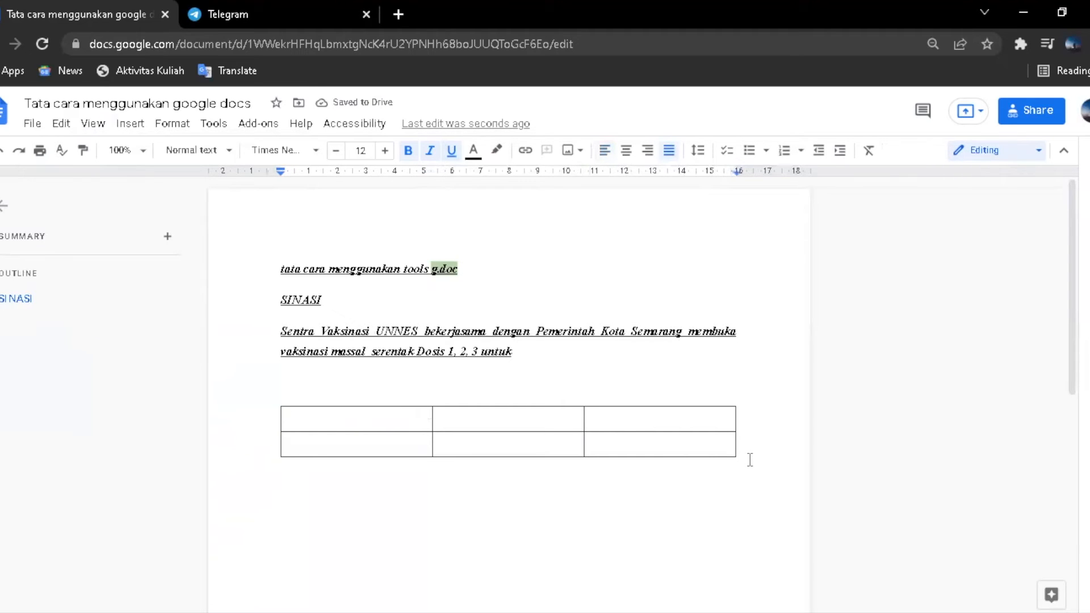
- Add an empty line below the table and turn off italic, underline and bold for the text there
key("Return")
left_click(429, 152)
left_click(450, 154)
left_click(409, 159)
- Insert a column chart below the table
left_click(130, 123)
mouse_move(179, 206)
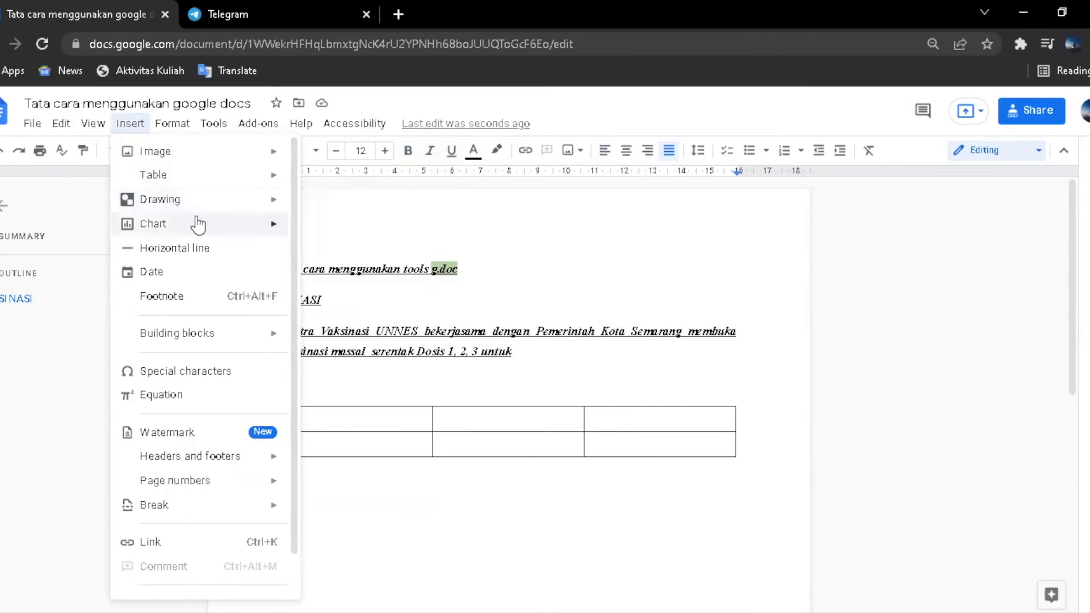
mouse_move(197, 224)
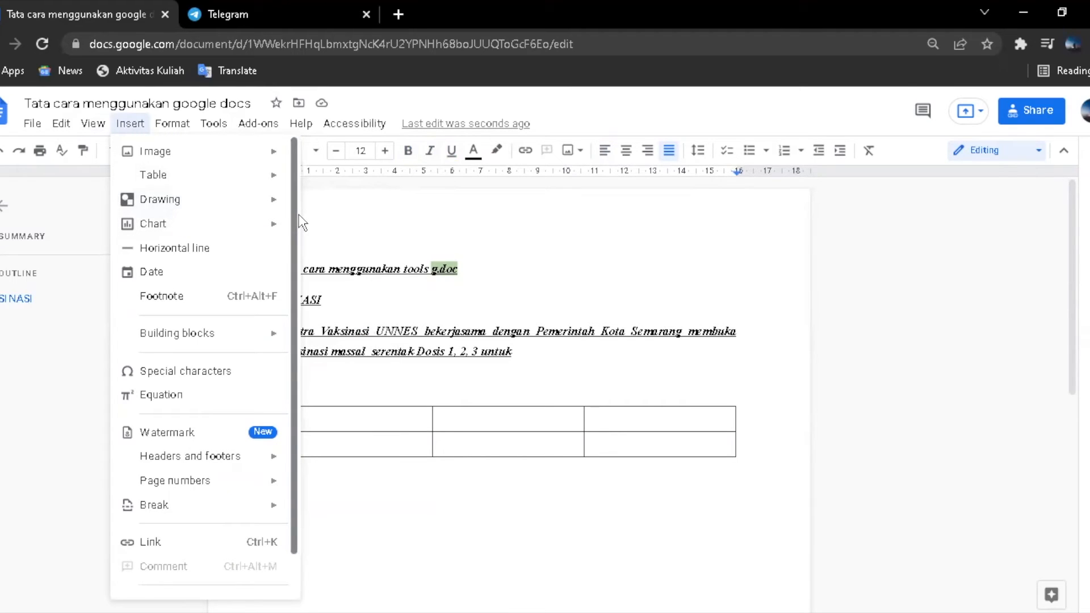
mouse_move(232, 225)
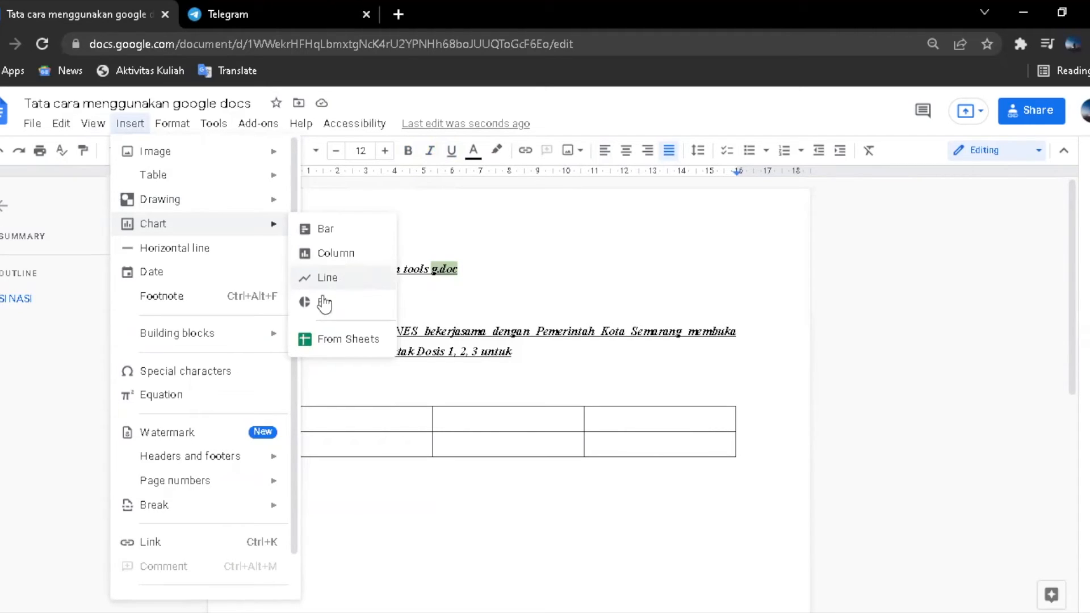
left_click(359, 255)
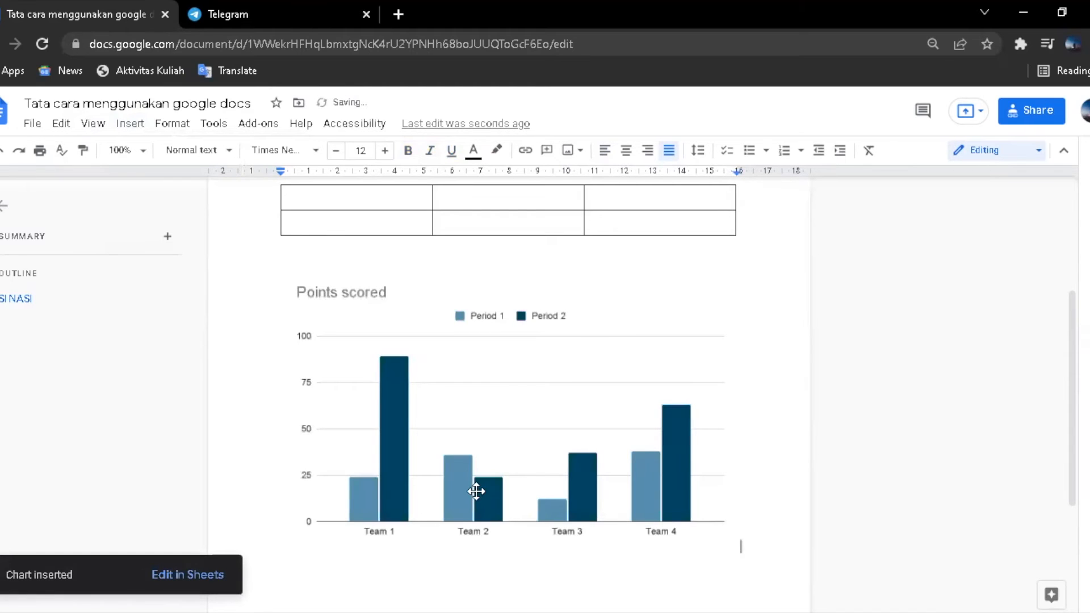
- Try the wrap text and break text layouts on the column chart, then set it behind text with its position fixed on the page
left_click(476, 492)
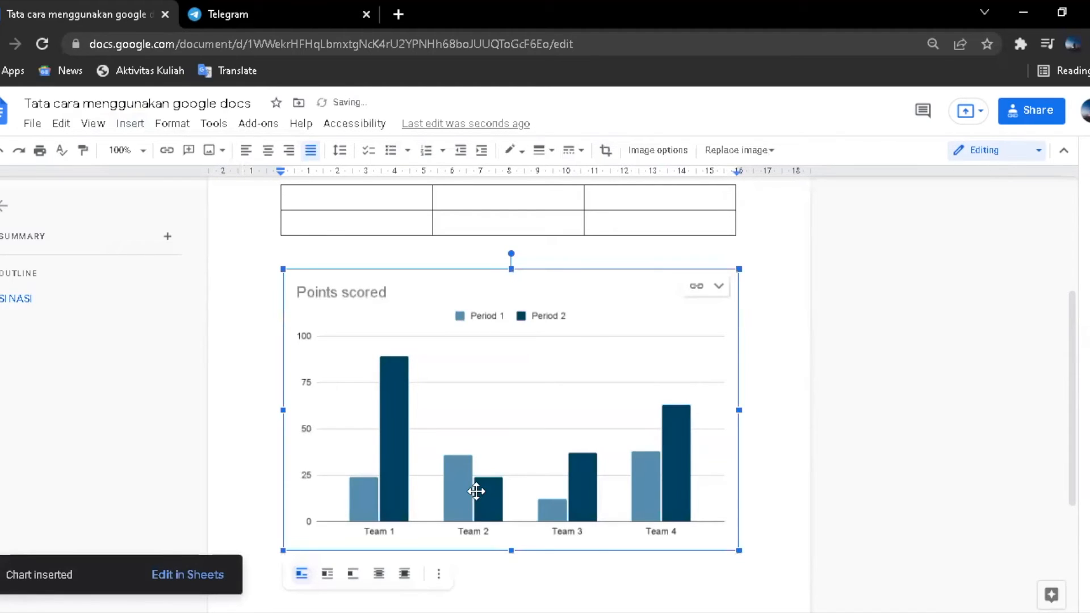
left_click(327, 574)
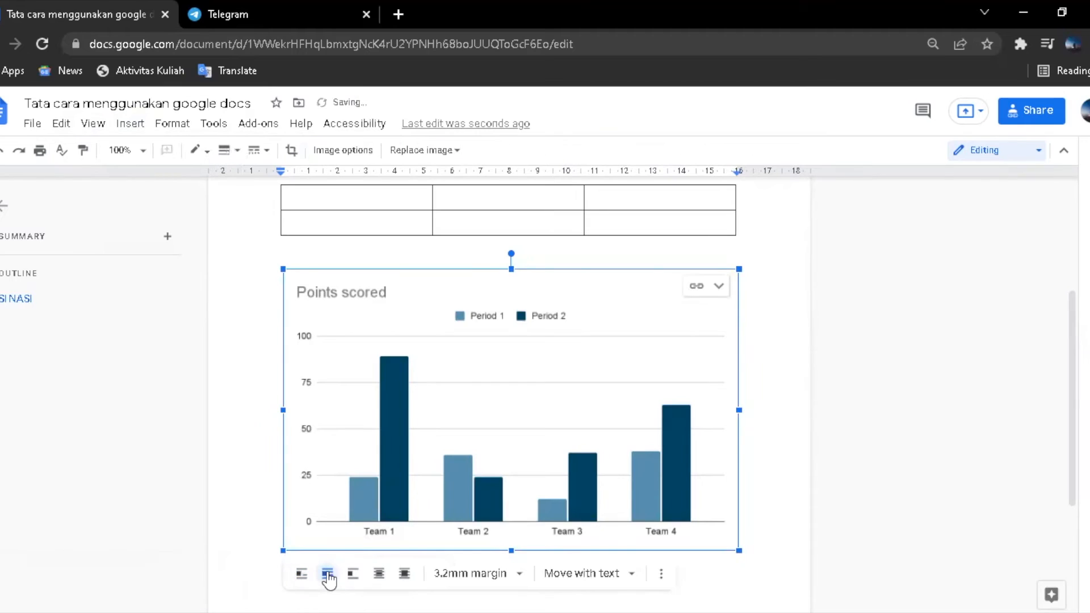
left_click(353, 574)
left_click(382, 575)
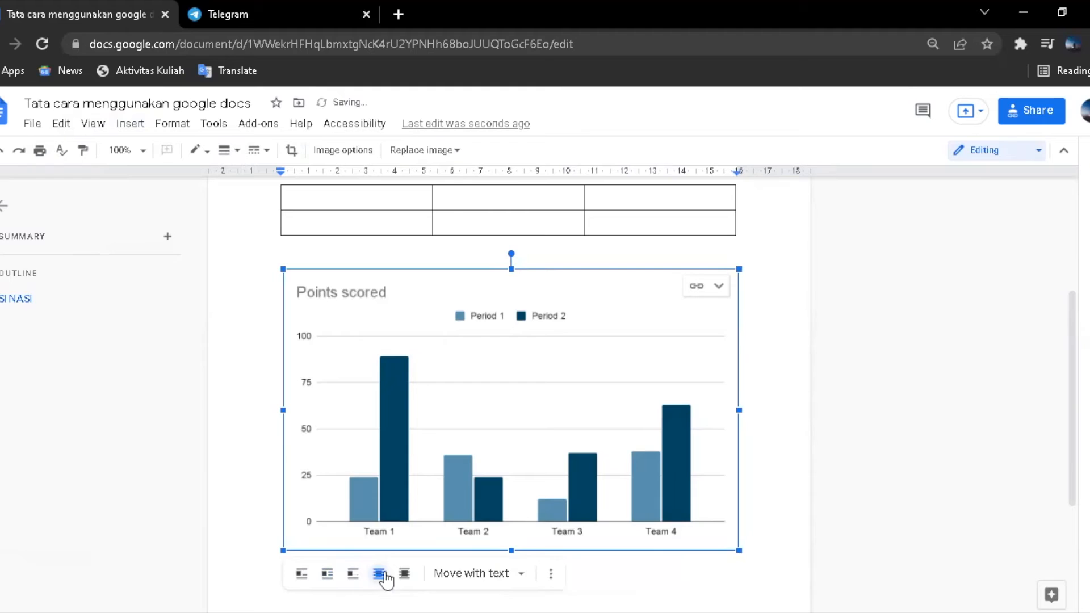
left_click(501, 574)
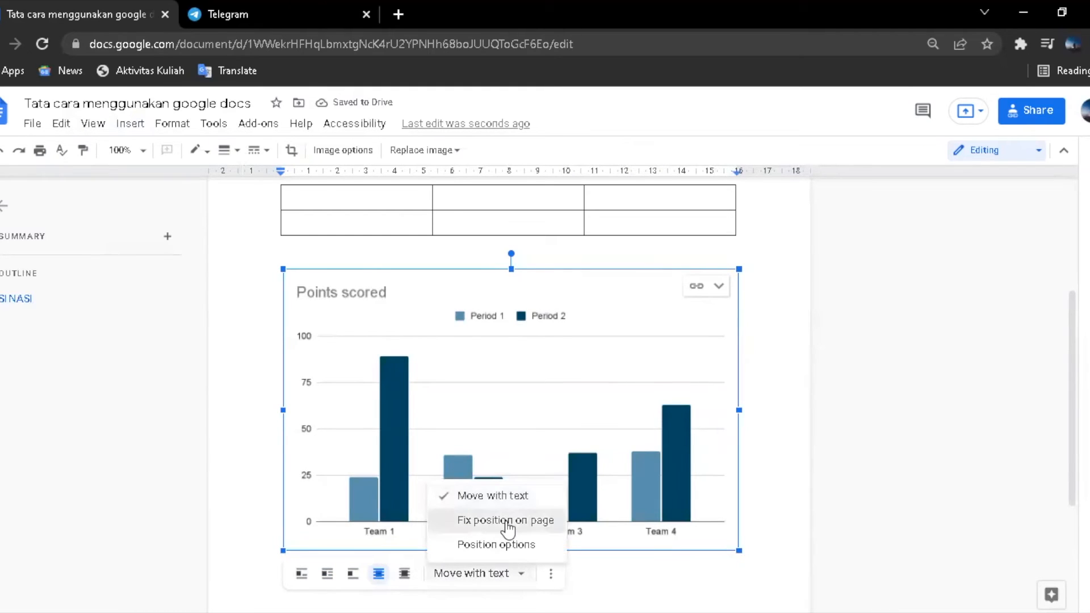
left_click(500, 520)
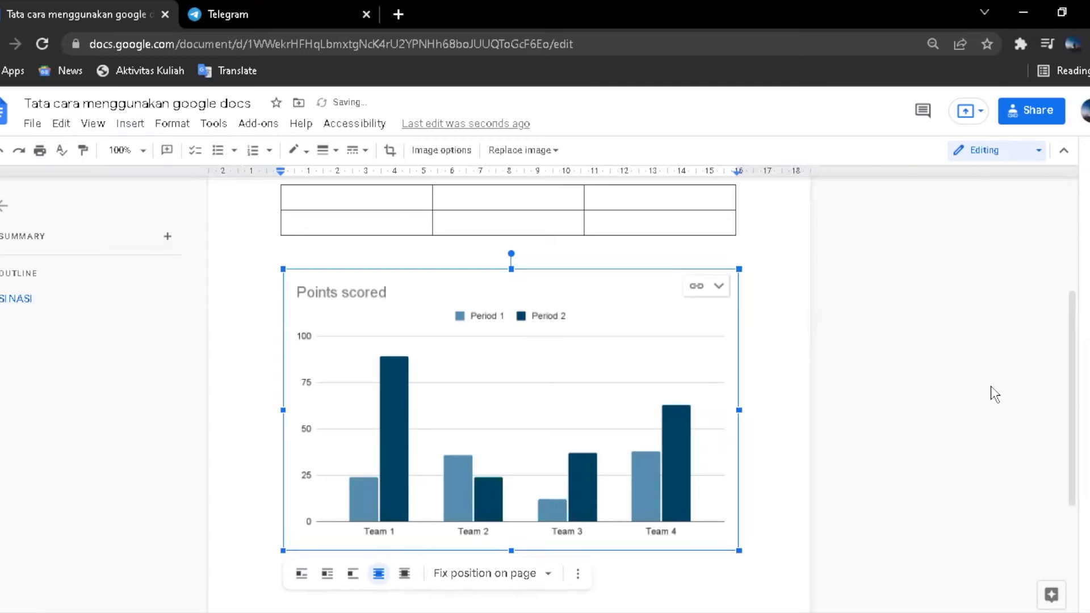
- Set the Points scored chart to sit in front of the text with a fixed position on the page
left_click_drag(1068, 429, 1064, 483)
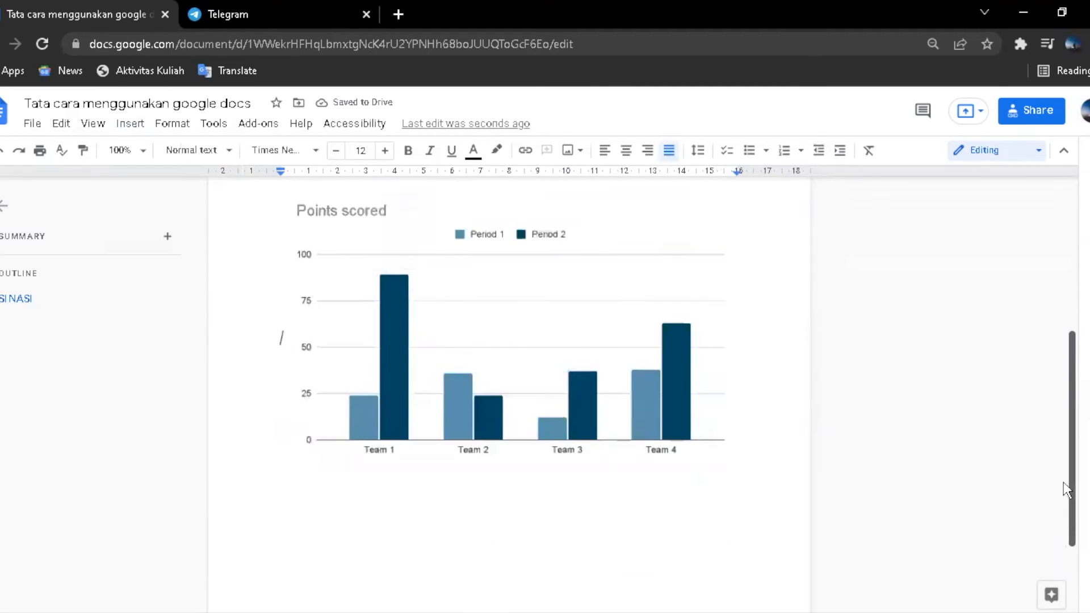
left_click(575, 375)
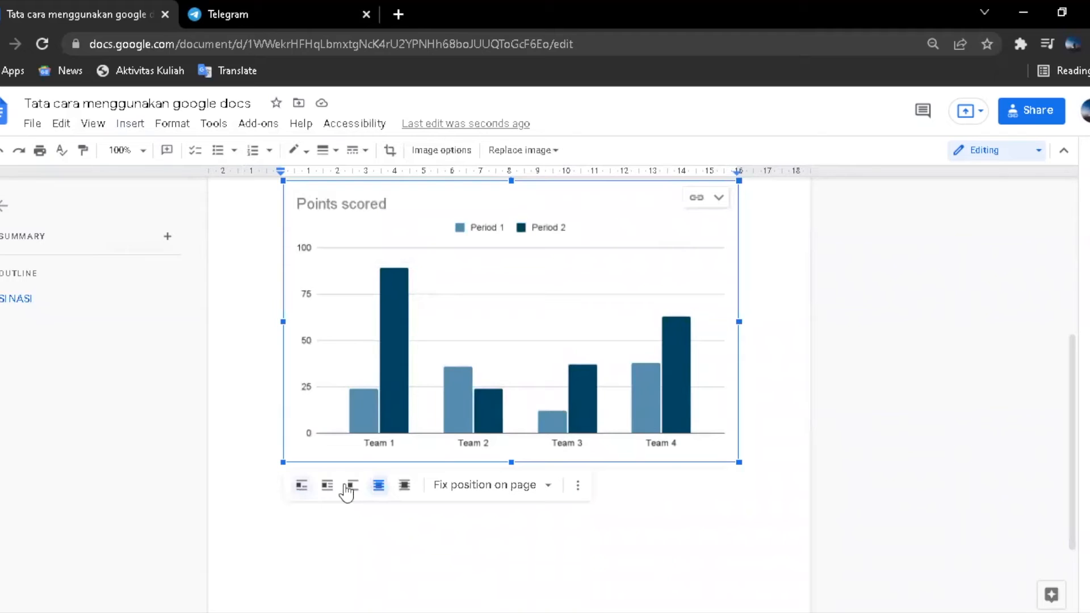
left_click(405, 486)
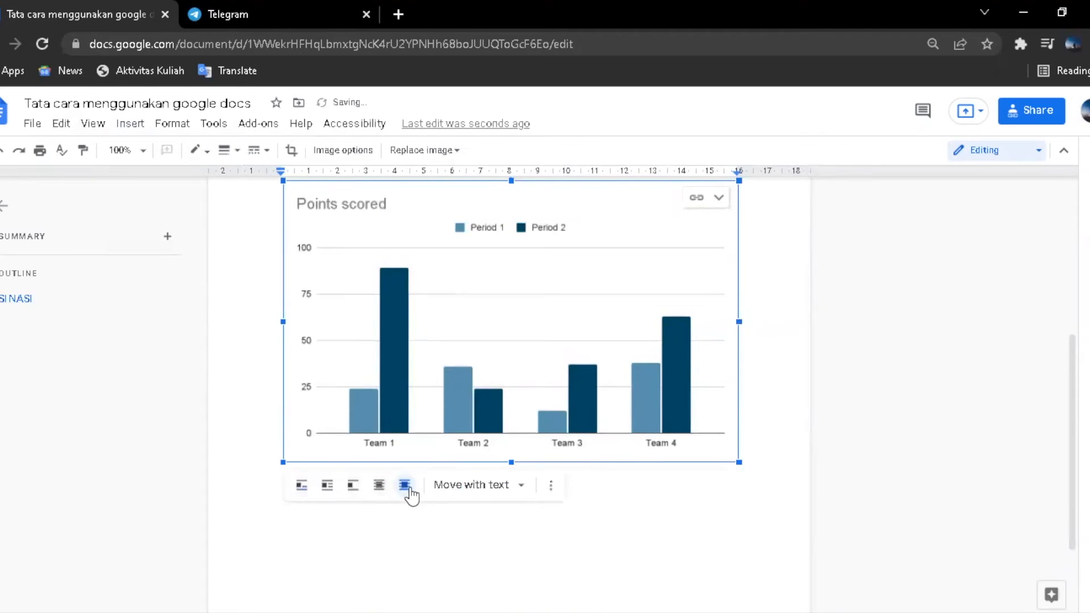
left_click(458, 487)
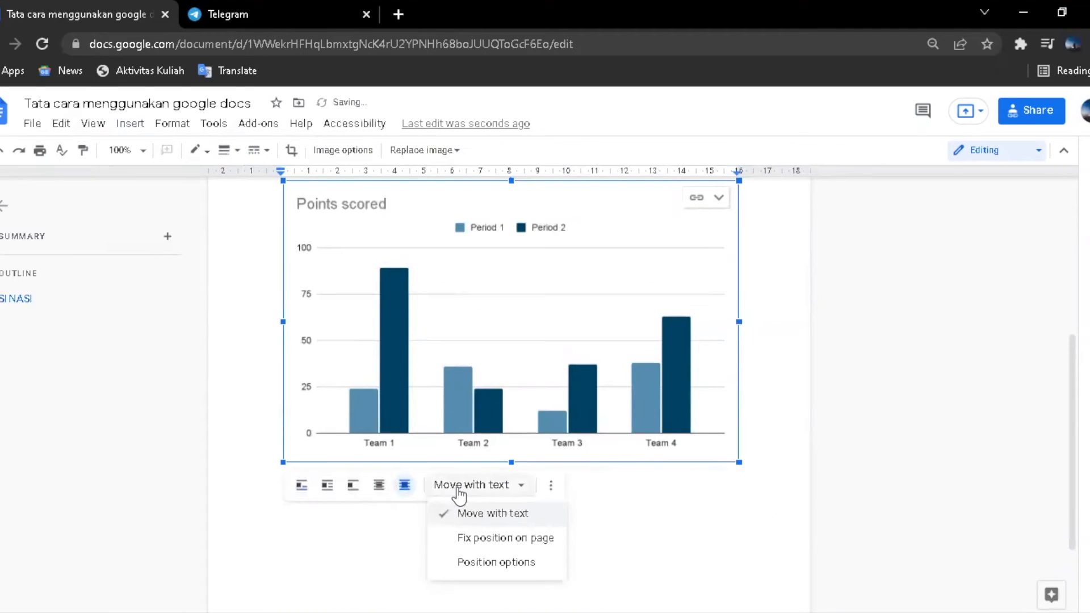
left_click(480, 537)
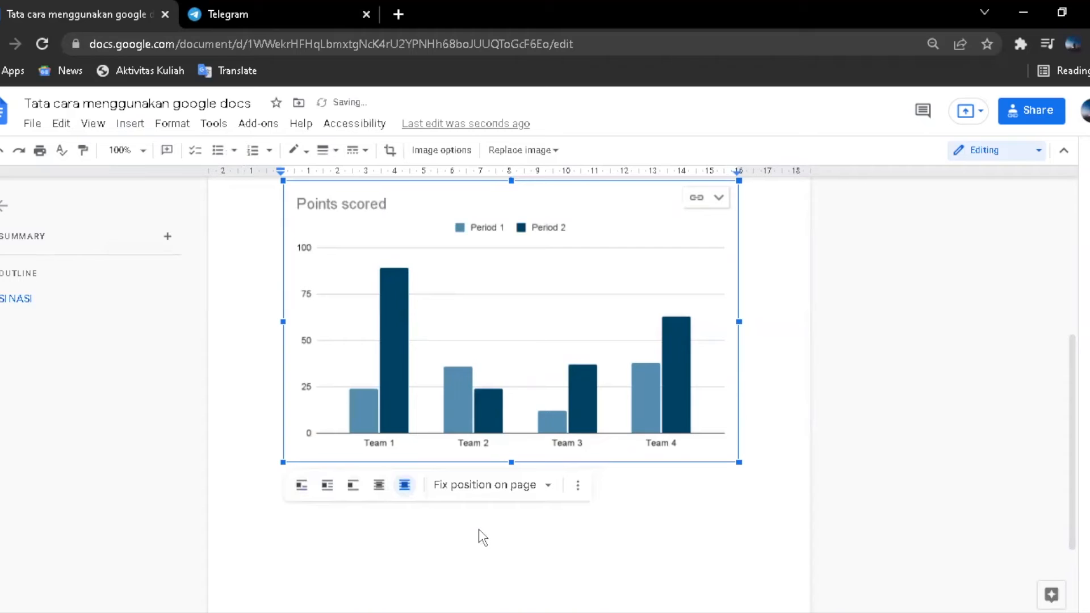
- Open the chart's position options and change its text wrapping style to Behind text
left_click(501, 491)
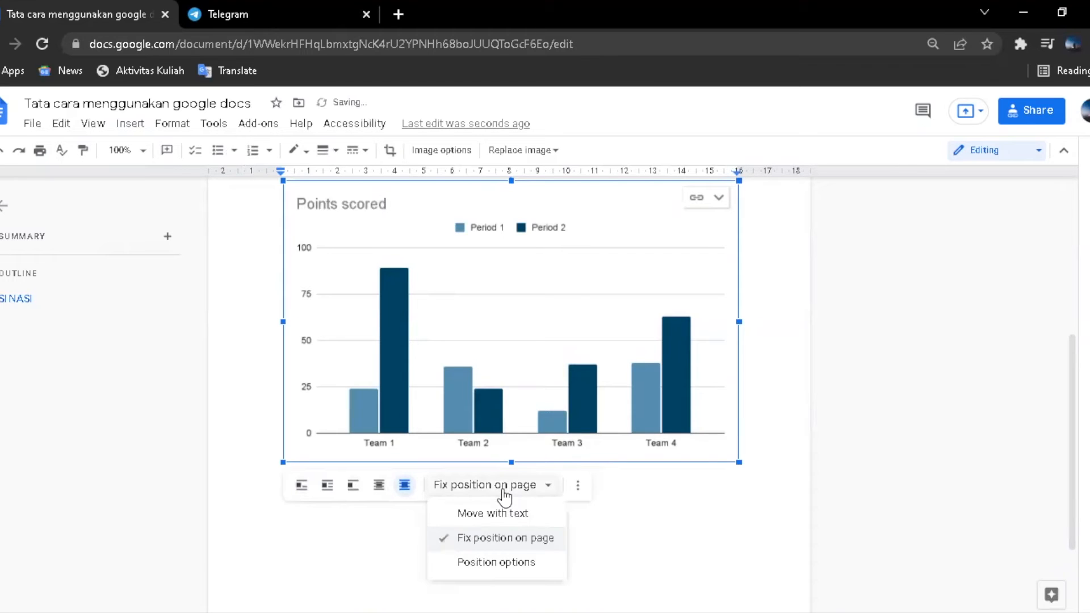
left_click(518, 571)
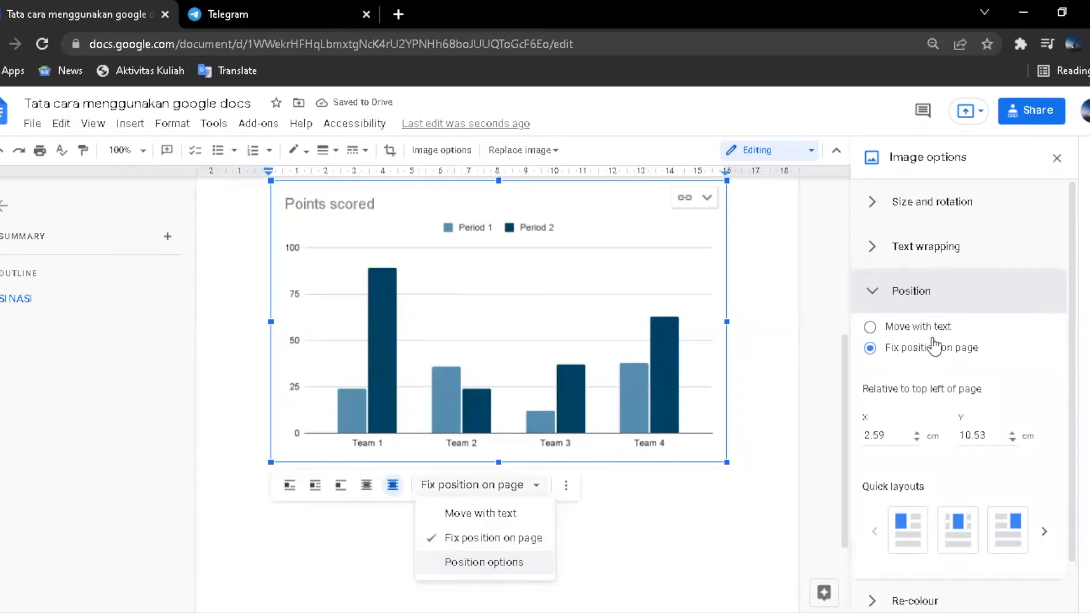
left_click(937, 498)
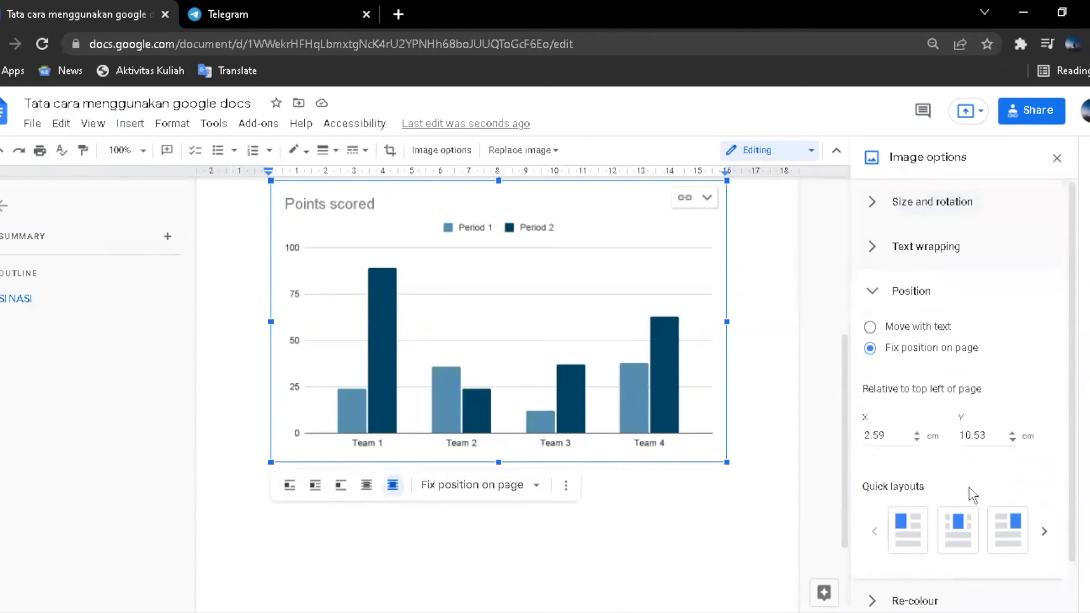
left_click(913, 273)
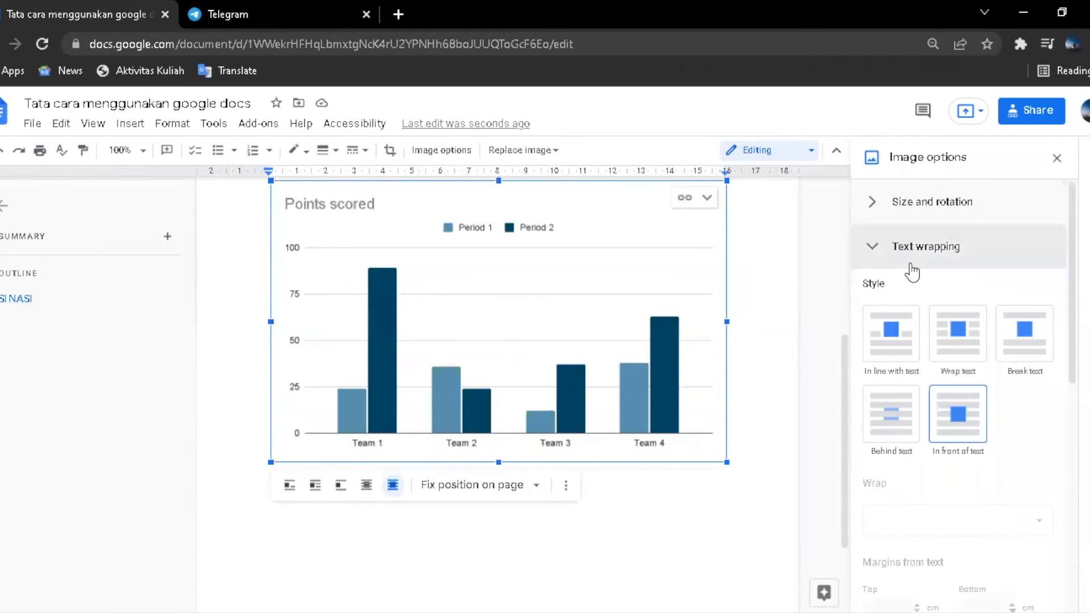
left_click(879, 418)
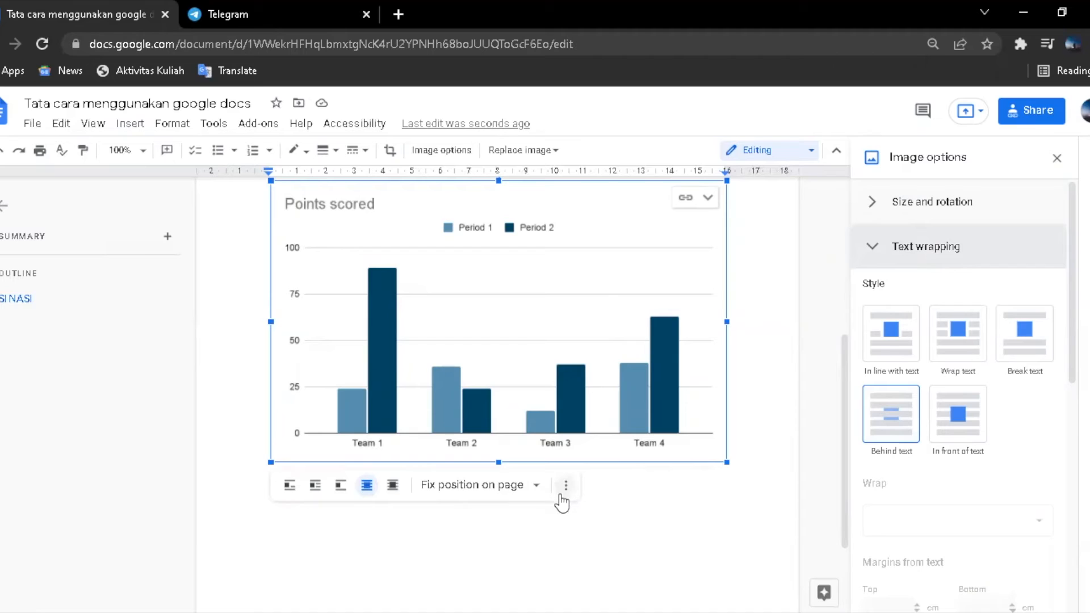
scroll(1060, 505, "down", 1)
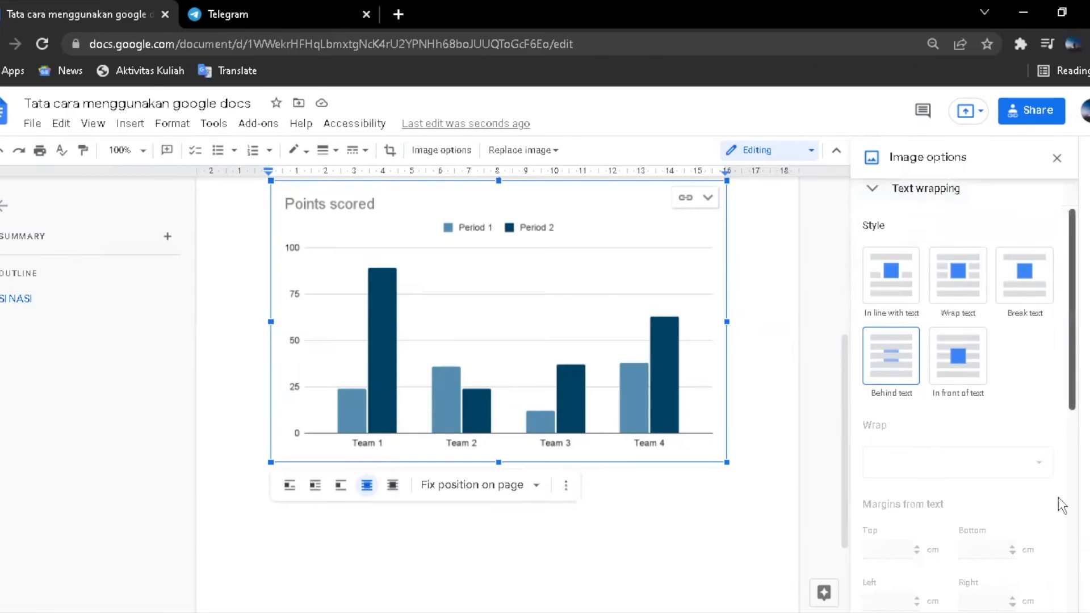
scroll(857, 446, "down", 5)
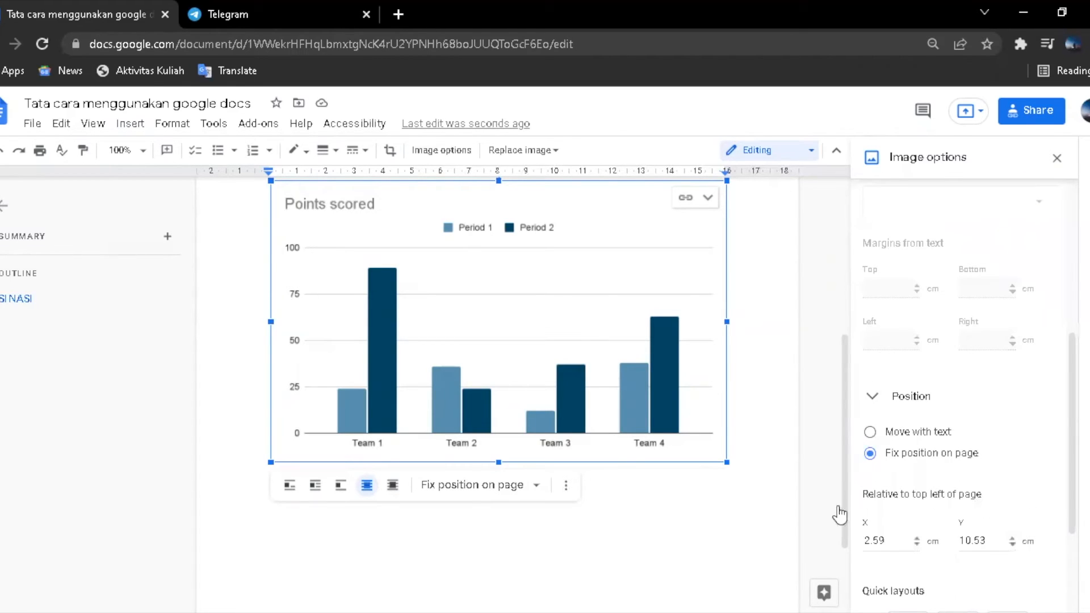
- Delete the Points scored chart and undo the deletion
left_click(663, 357)
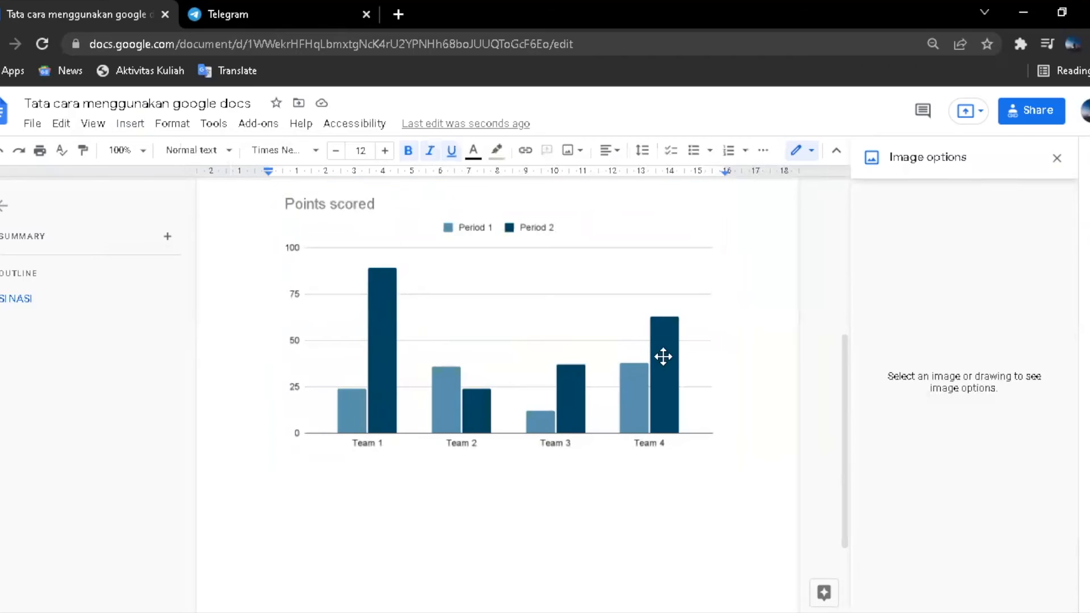
left_click(663, 357)
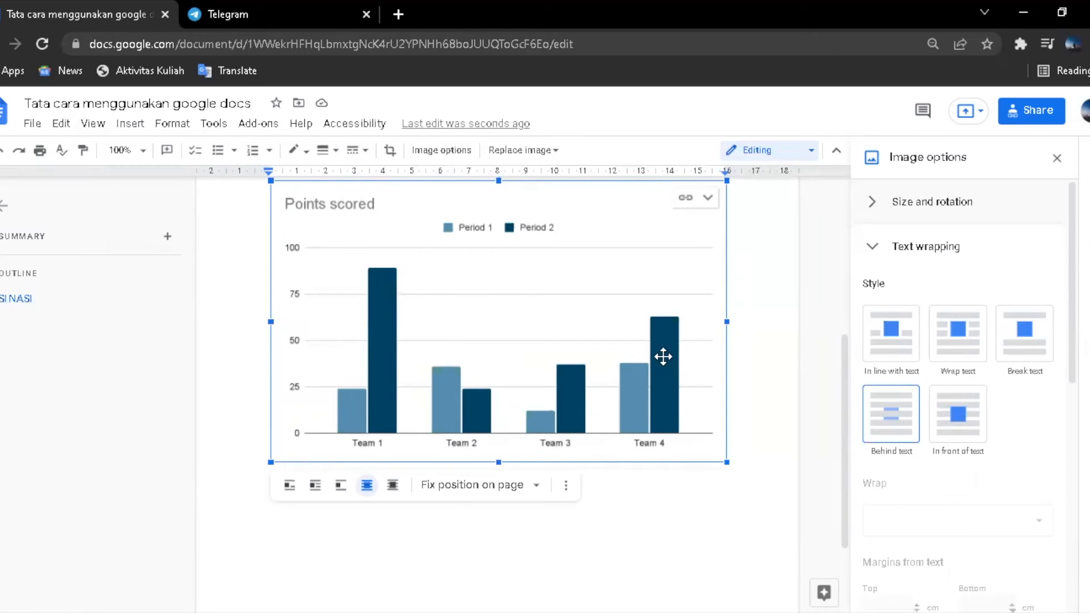
key("Delete")
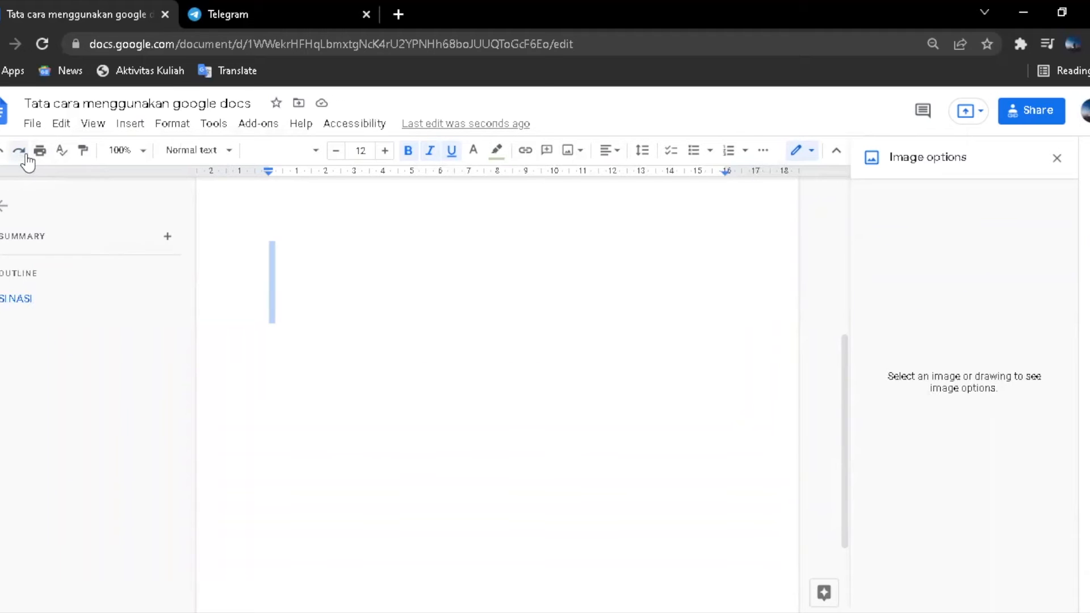
left_click(1, 151)
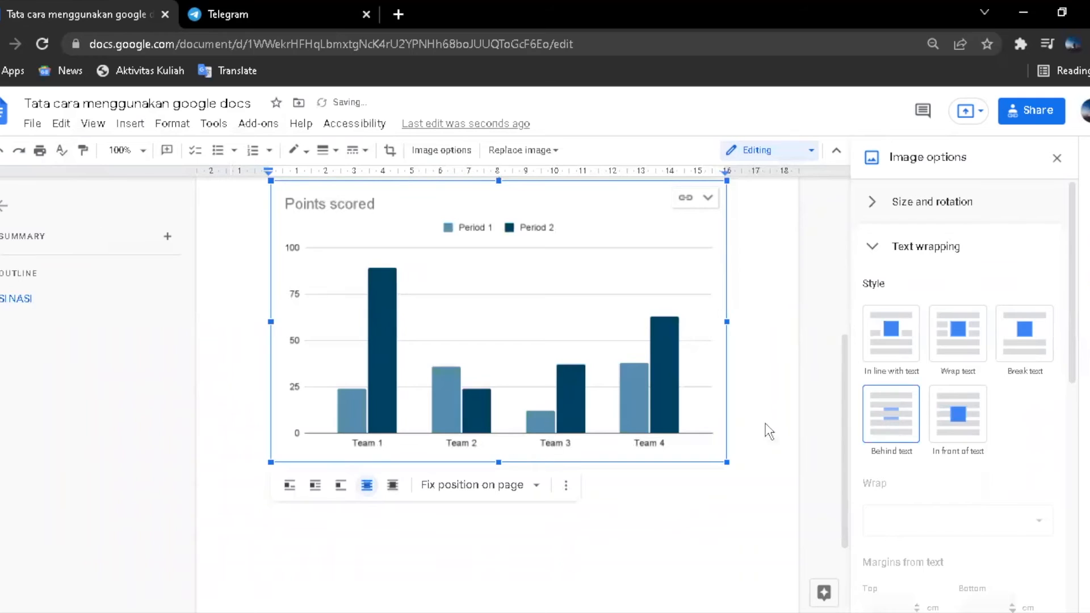
- Add blank lines below the Points scored chart and insert a horizontal line there
left_click(772, 430)
key("Return")
key("Return")
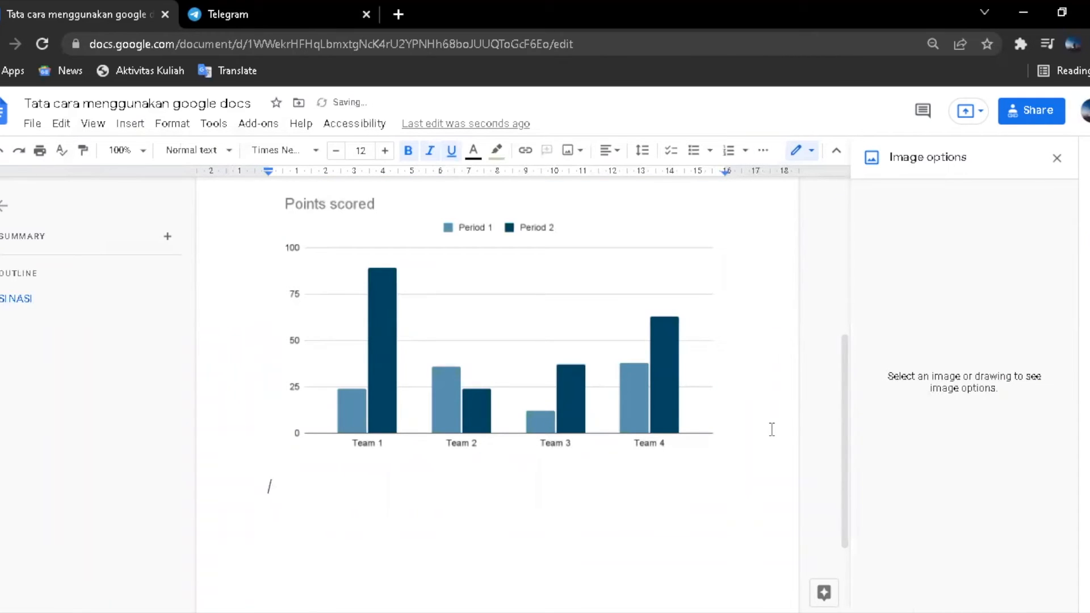
left_click(130, 125)
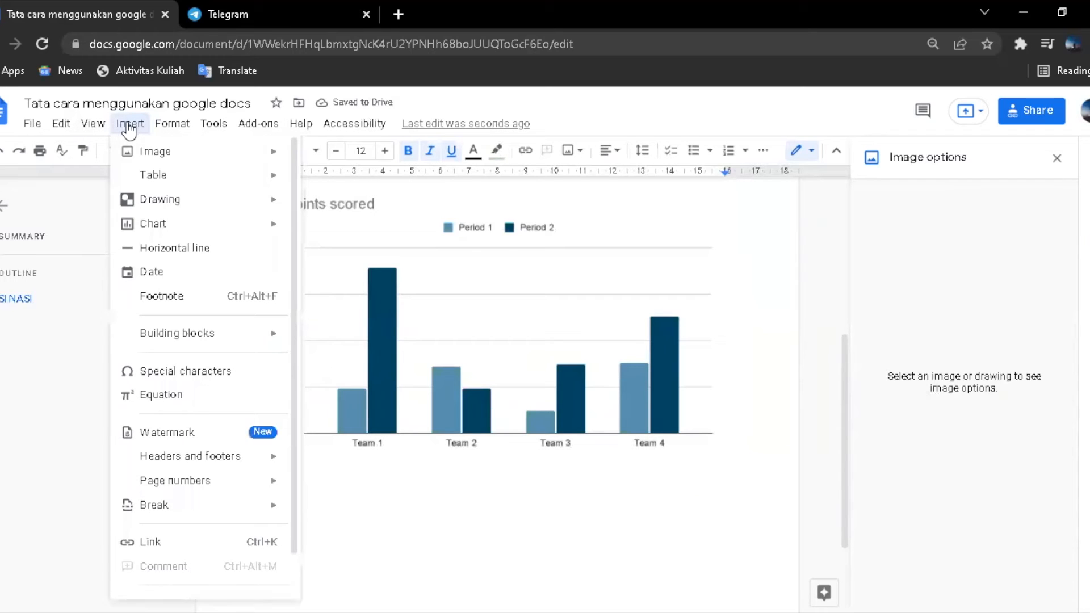
left_click(202, 250)
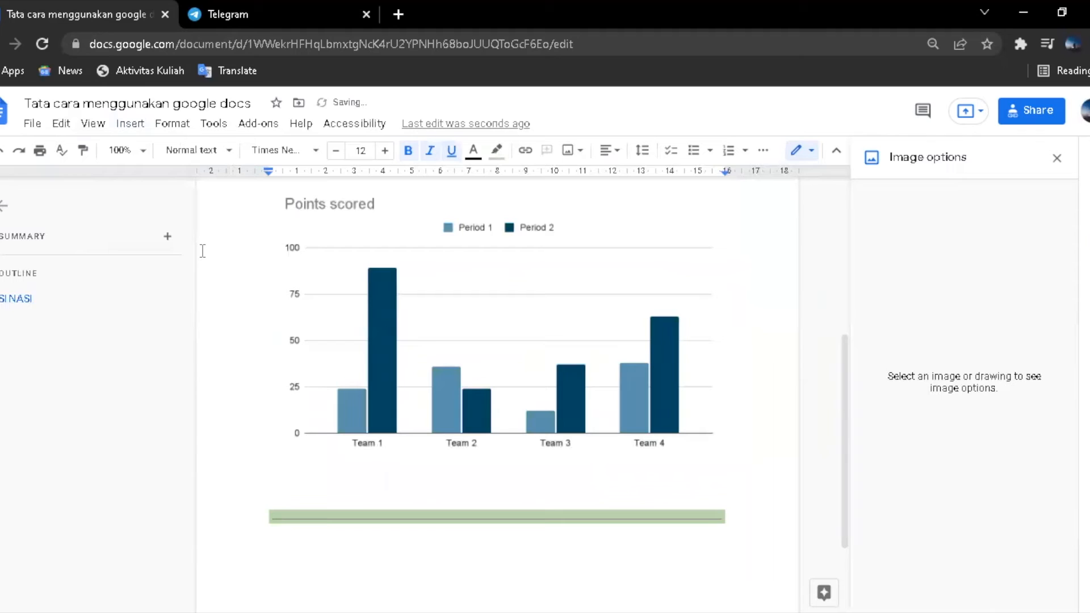
- Remove the highlight colour from the horizontal line below the chart
left_click(370, 522)
double_click(370, 521)
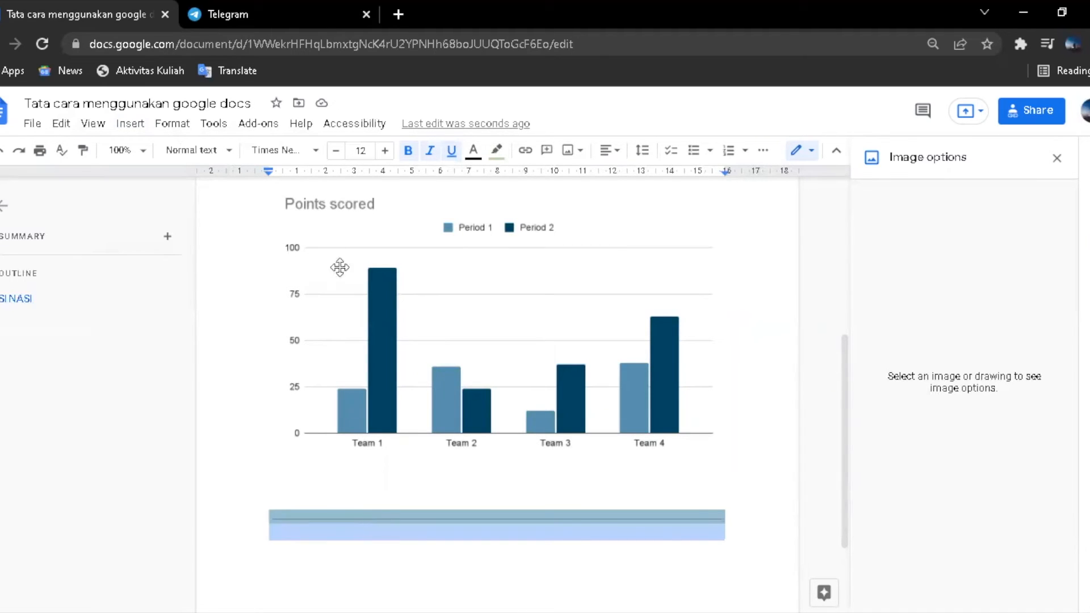
left_click(497, 150)
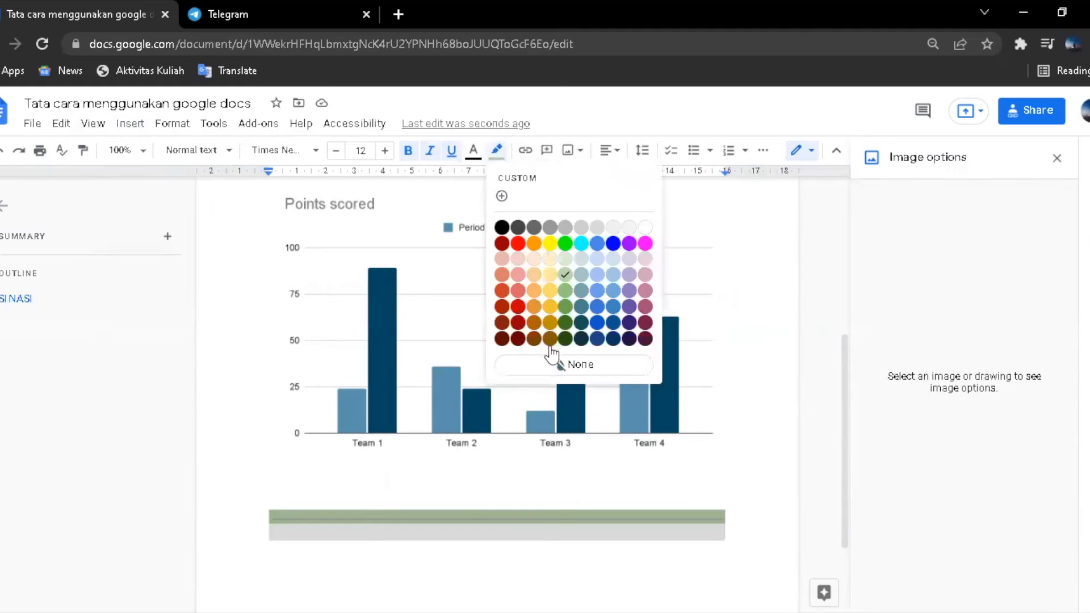
left_click(554, 368)
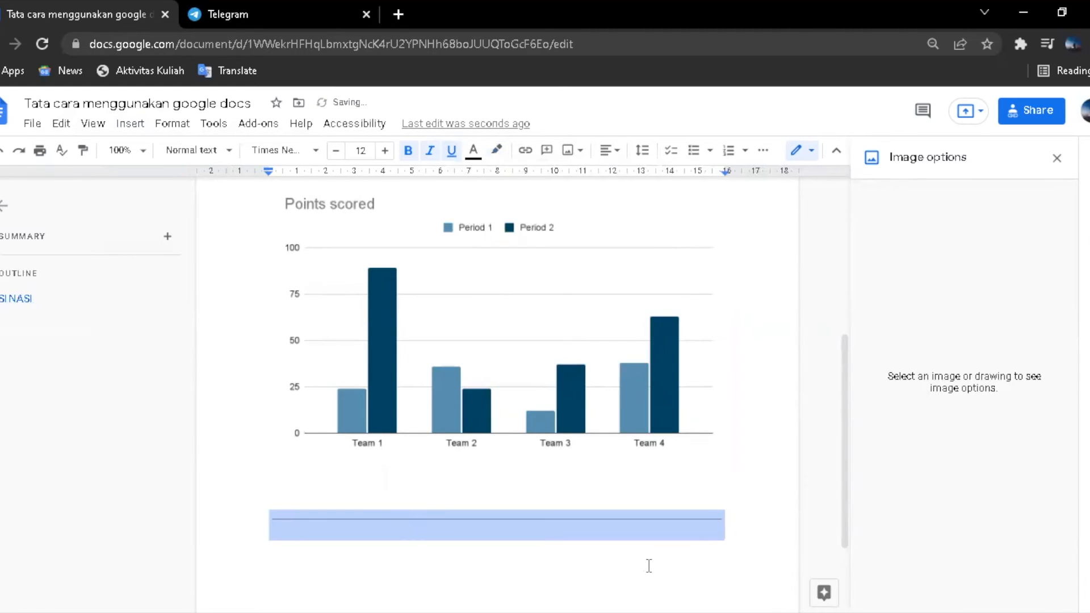
left_click(763, 532)
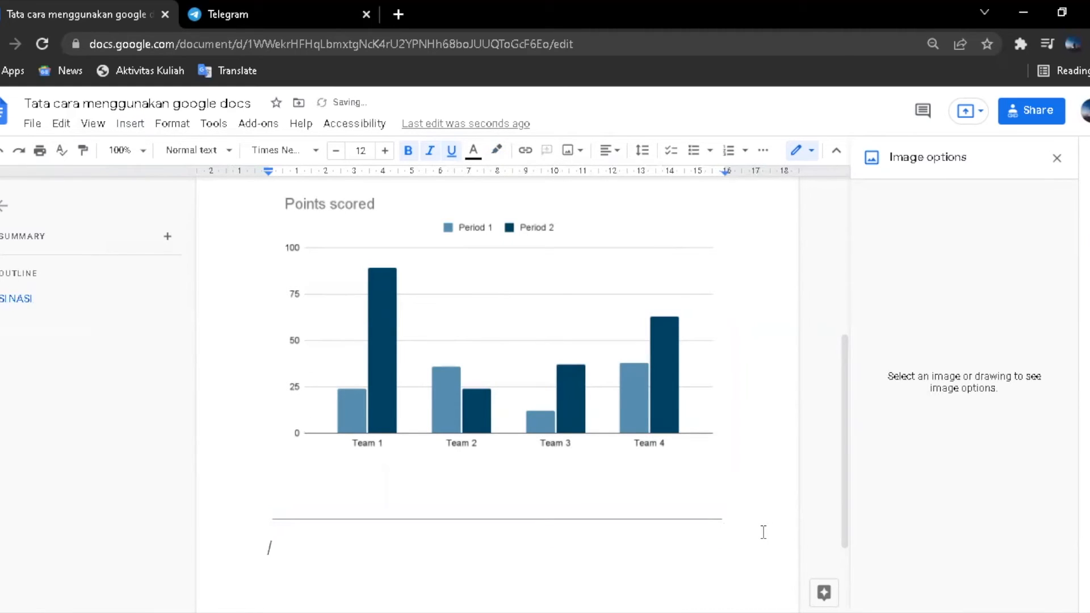
- Write "pada tanngal" on the line below the horizontal line
left_click(133, 124)
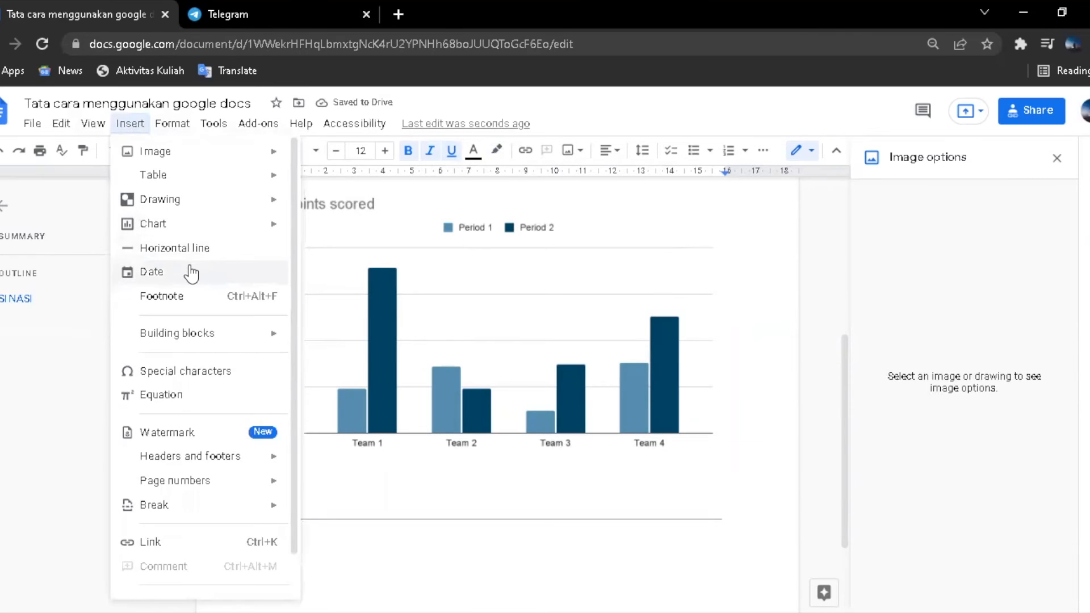
left_click(325, 538)
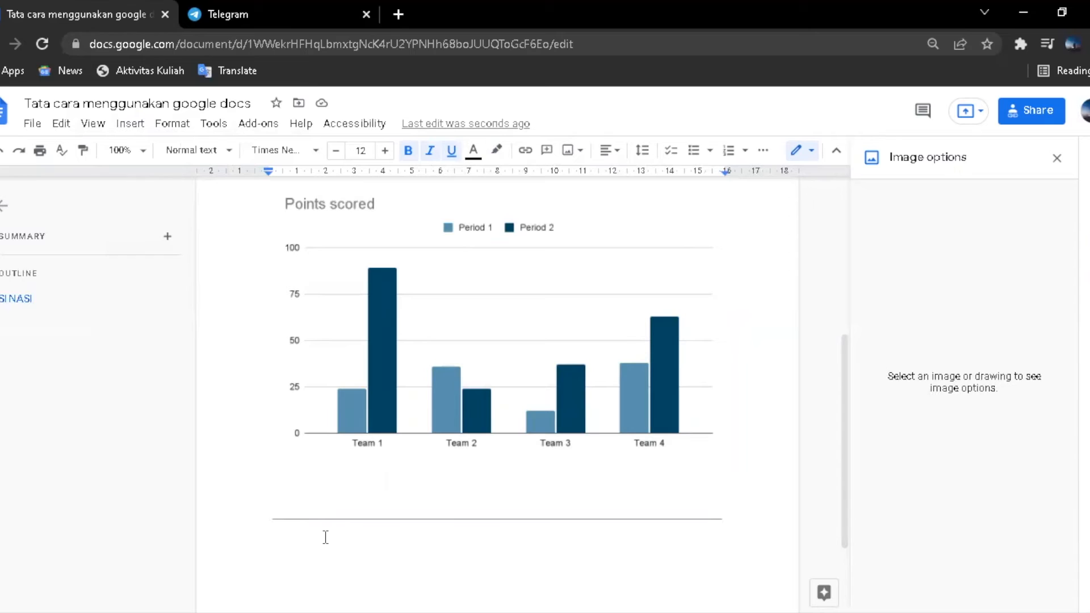
key("Return")
key("BackSpace")
type("pada tanggal")
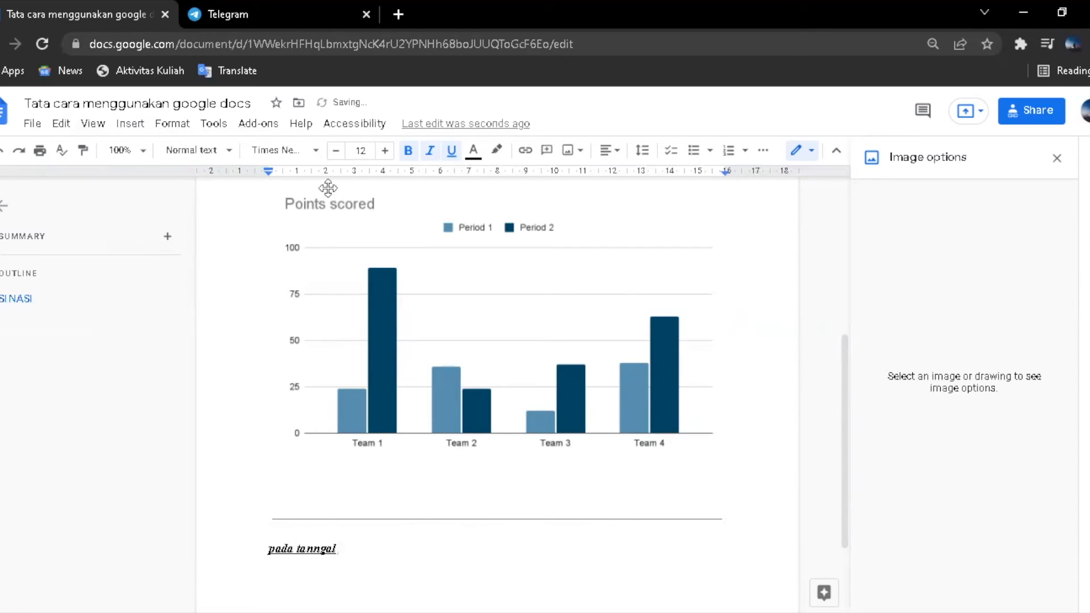
- Insert the date 7 Mar 2022 after the text "pada tanngal"
left_click(130, 124)
left_click(172, 124)
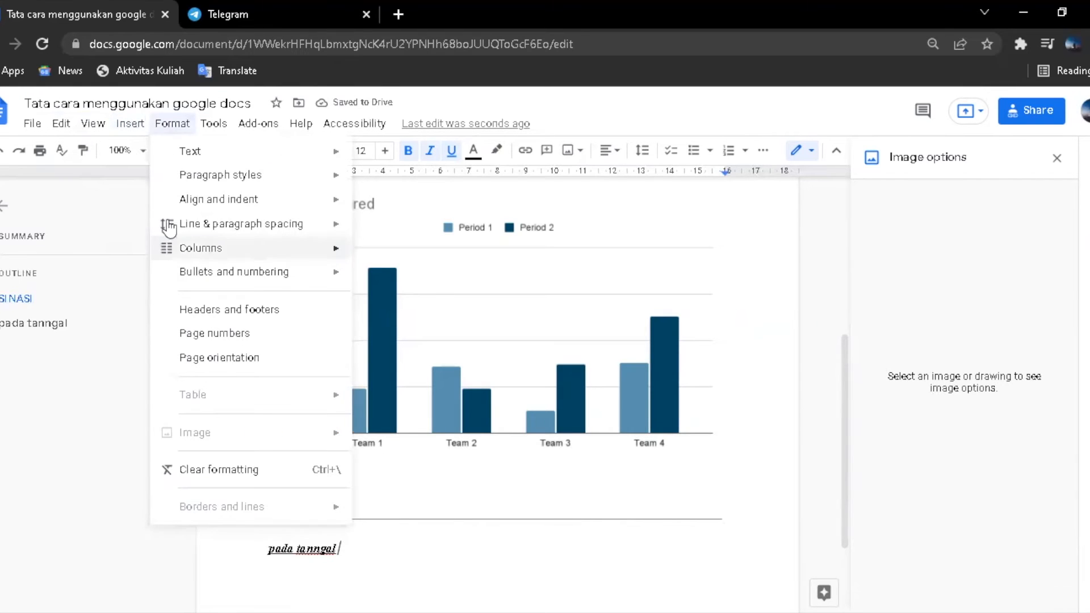
left_click(132, 124)
left_click(139, 129)
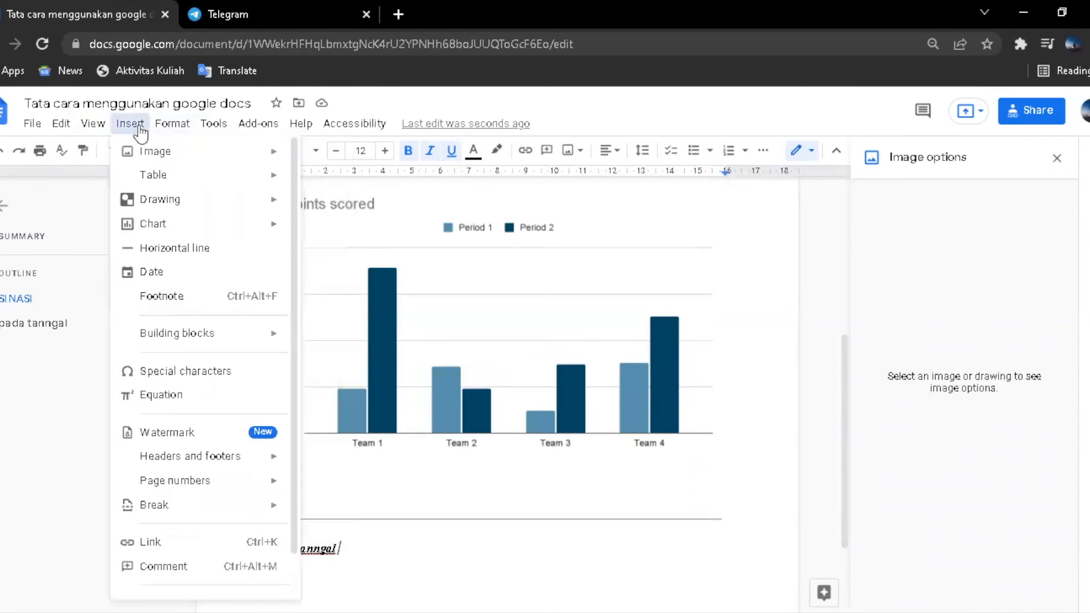
left_click(164, 273)
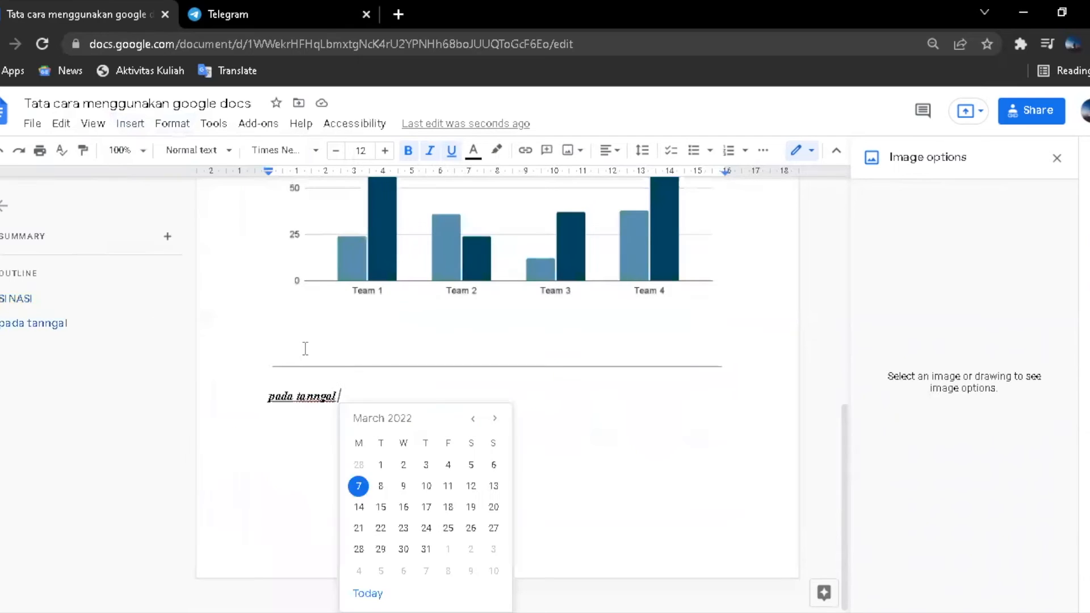
left_click(358, 486)
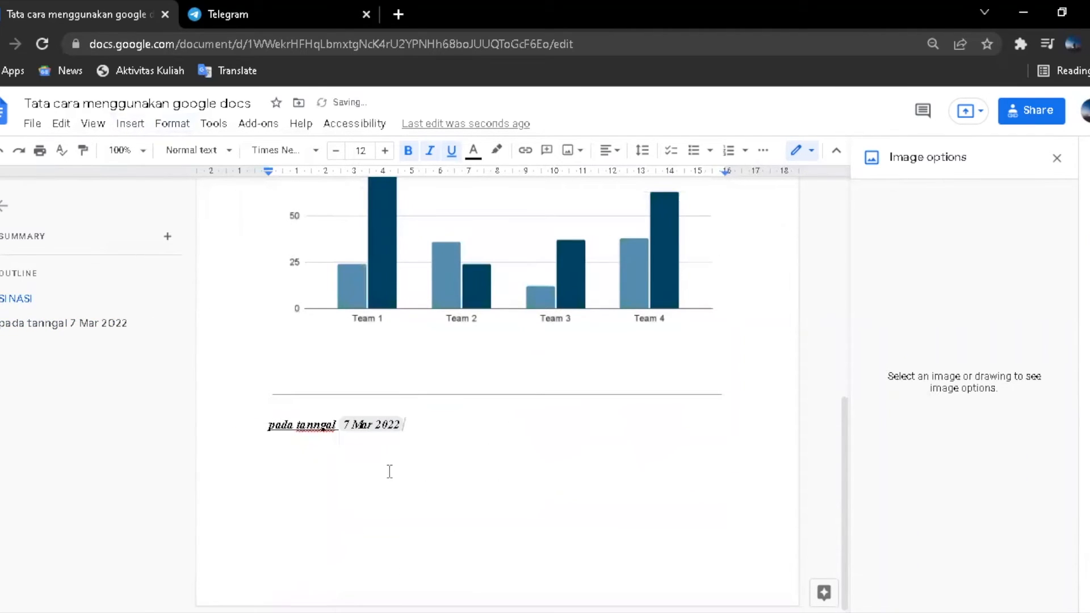
- Start a new line below the date line and insert a footnote there
double_click(411, 426)
left_click_drag(420, 427, 268, 426)
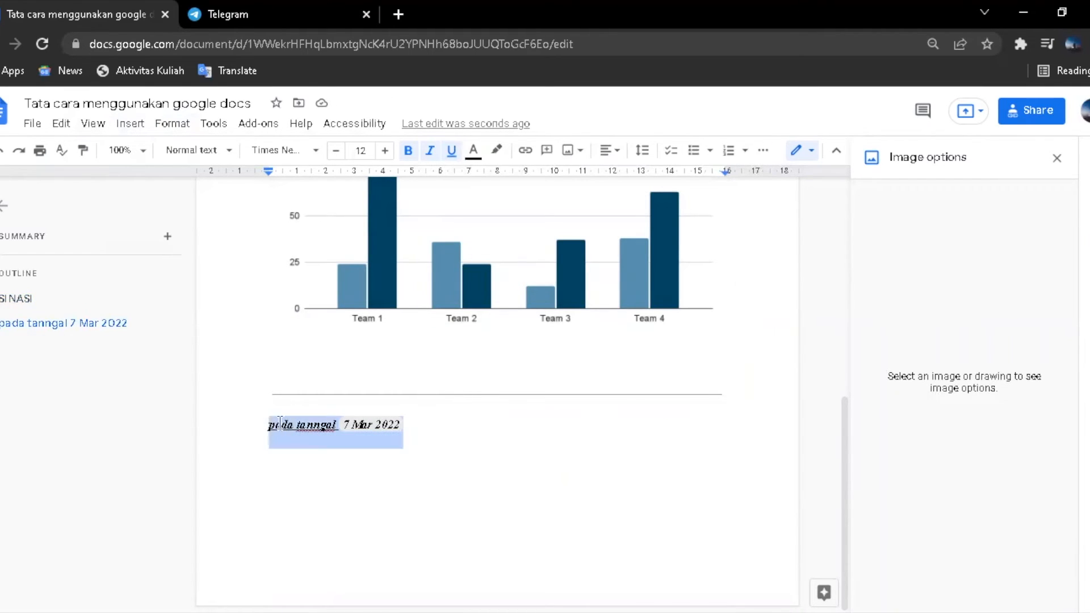
left_click(438, 431)
left_click(436, 433)
key("Return")
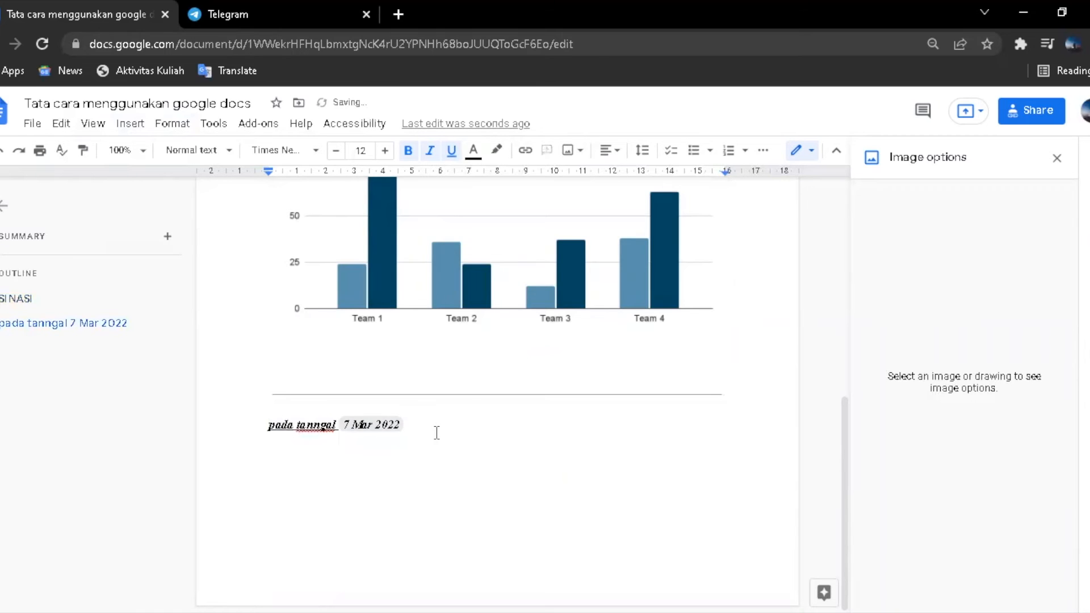
left_click(149, 126)
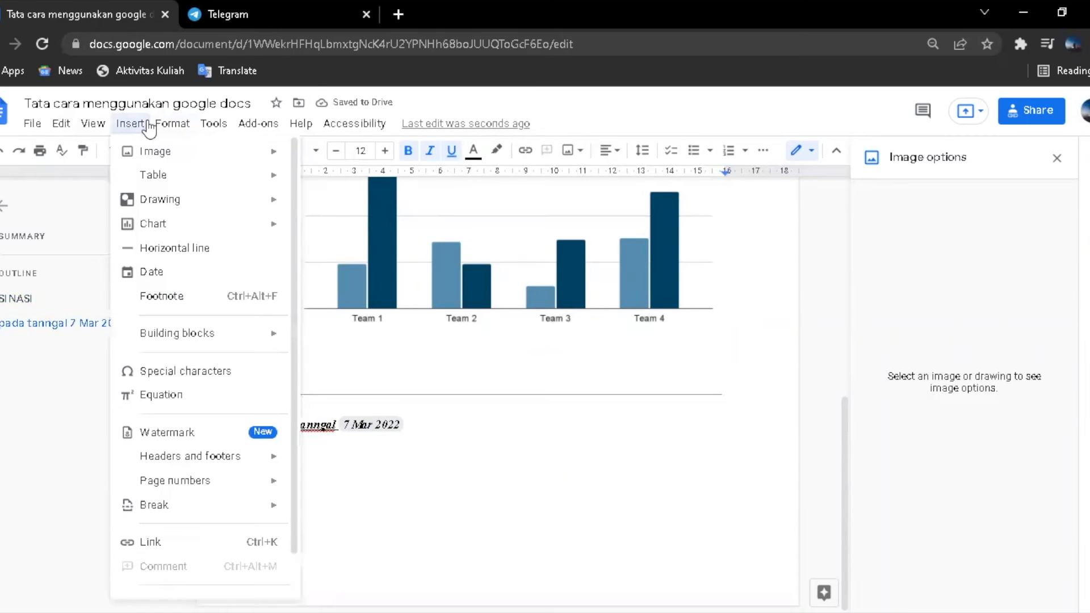
left_click(174, 301)
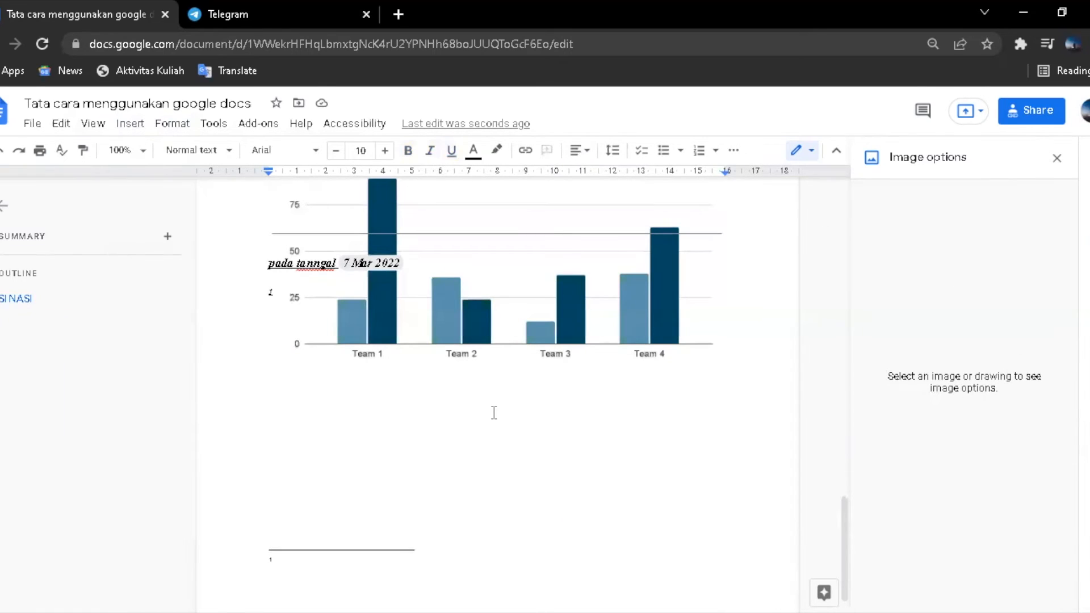
- Add blank lines before the "pada tanngal" line to move it below the chart
left_click(261, 268)
key("Return")
key("Return")
key("Return")
key("Return")
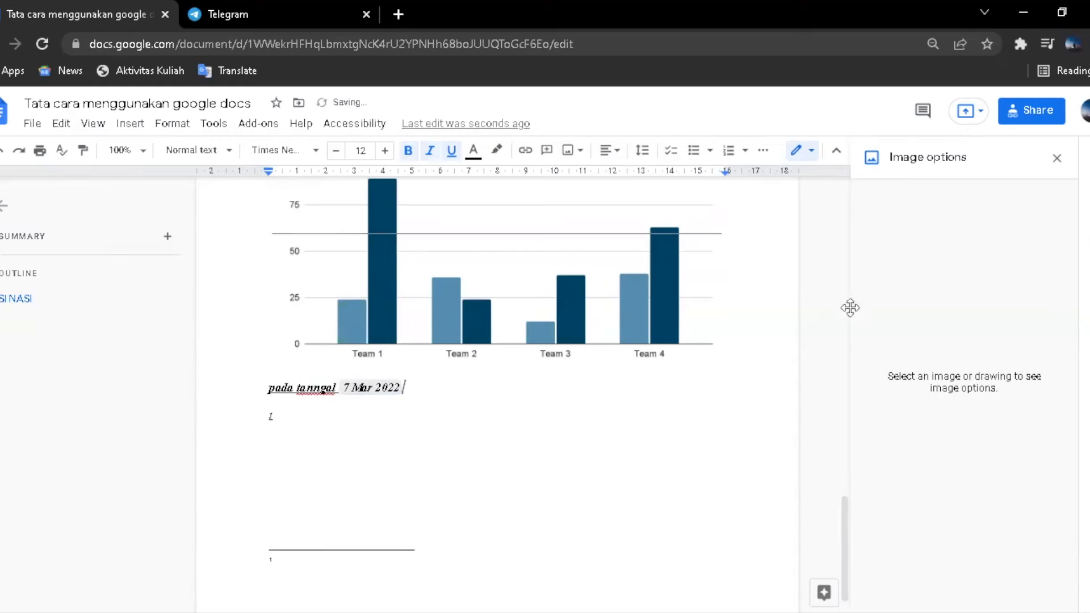
- Try to insert a Meeting notes building block after the 7 Mar 2022 date
left_click(130, 123)
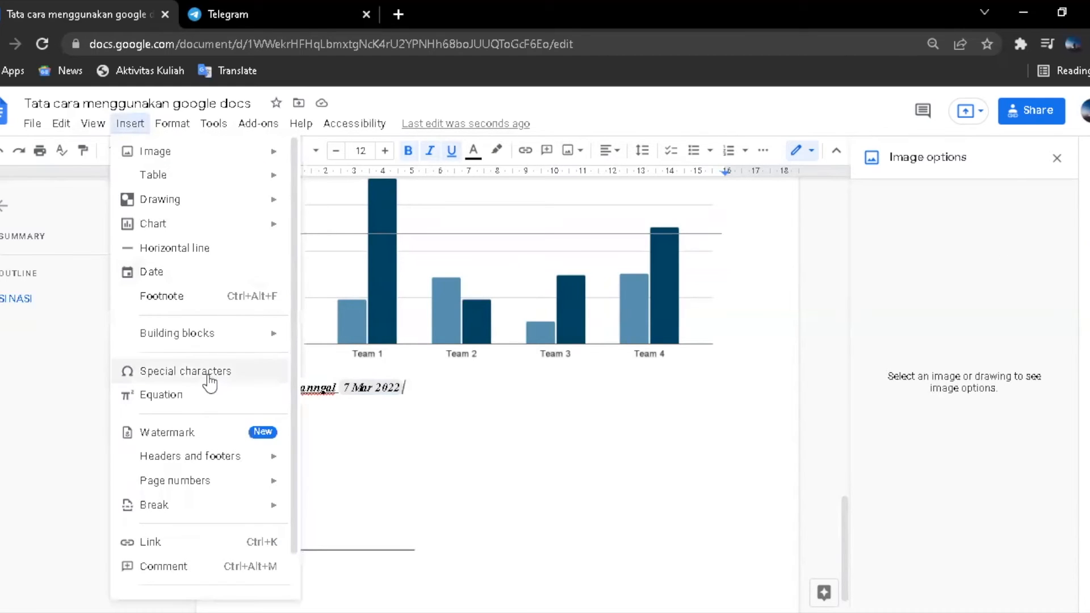
mouse_move(200, 341)
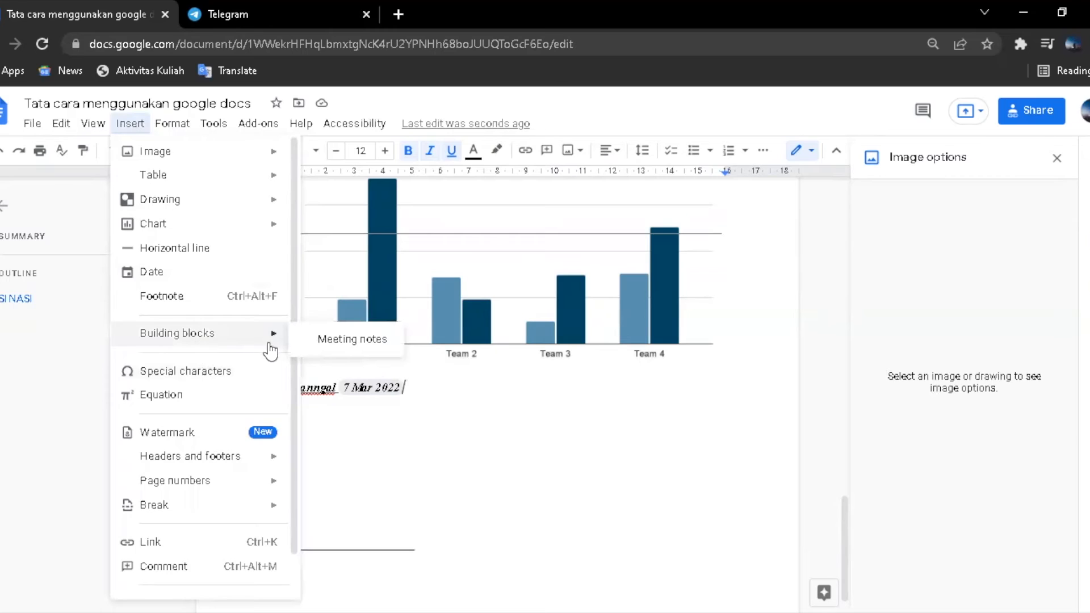
left_click(329, 339)
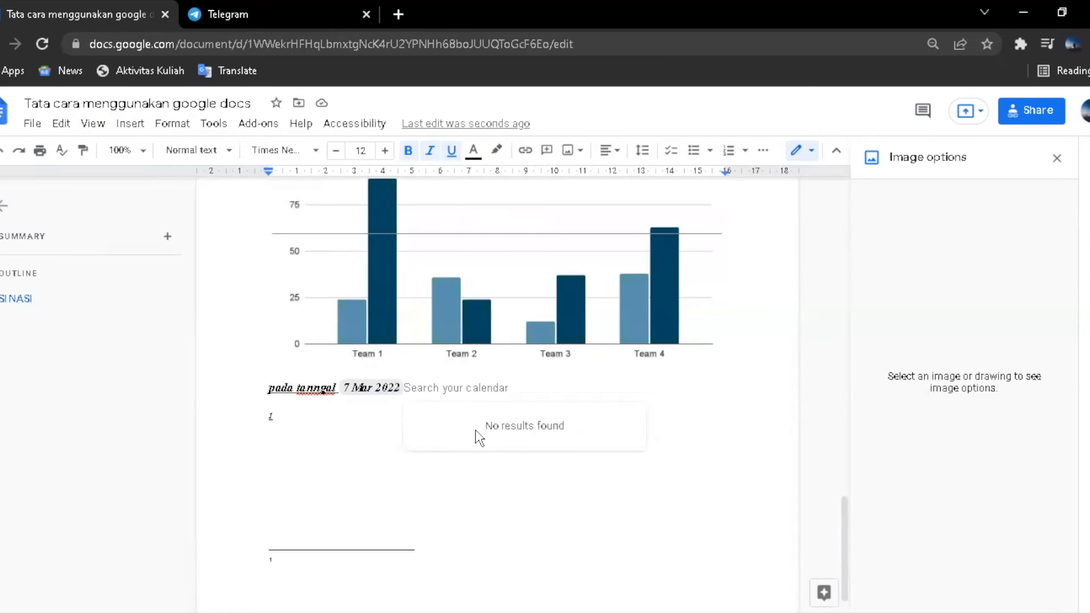
key("Escape")
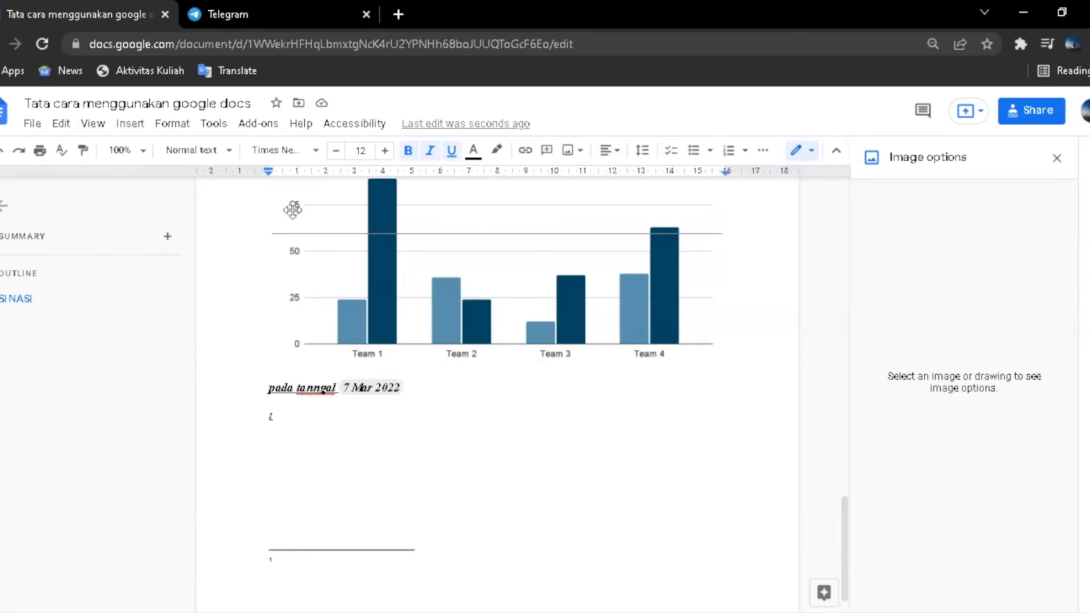
- Open the special characters chooser for the end of the date line and show the Musical symbols
left_click(143, 125)
mouse_move(281, 335)
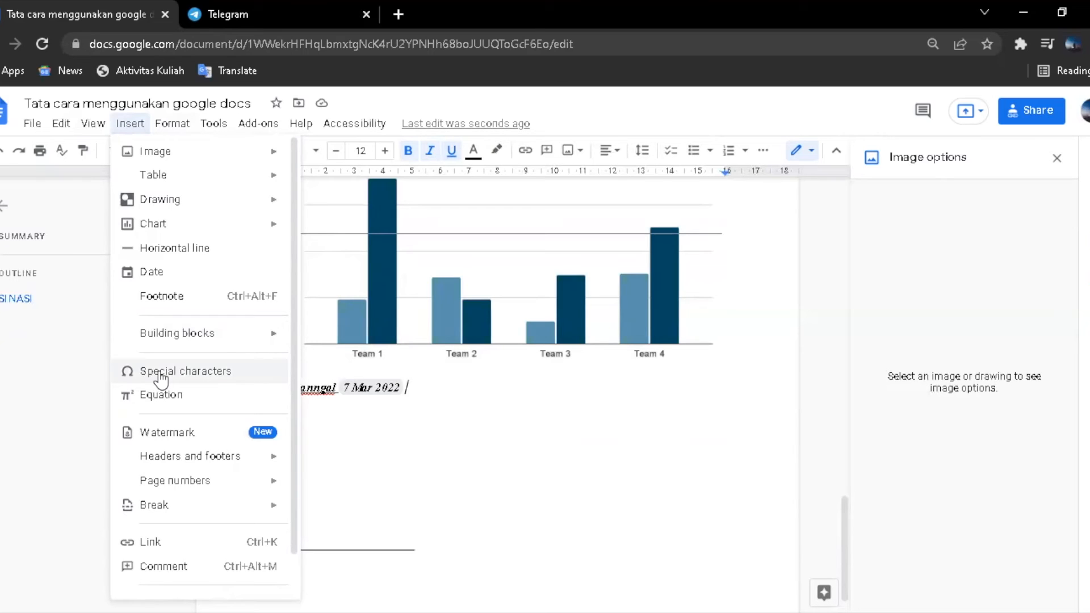
left_click(228, 374)
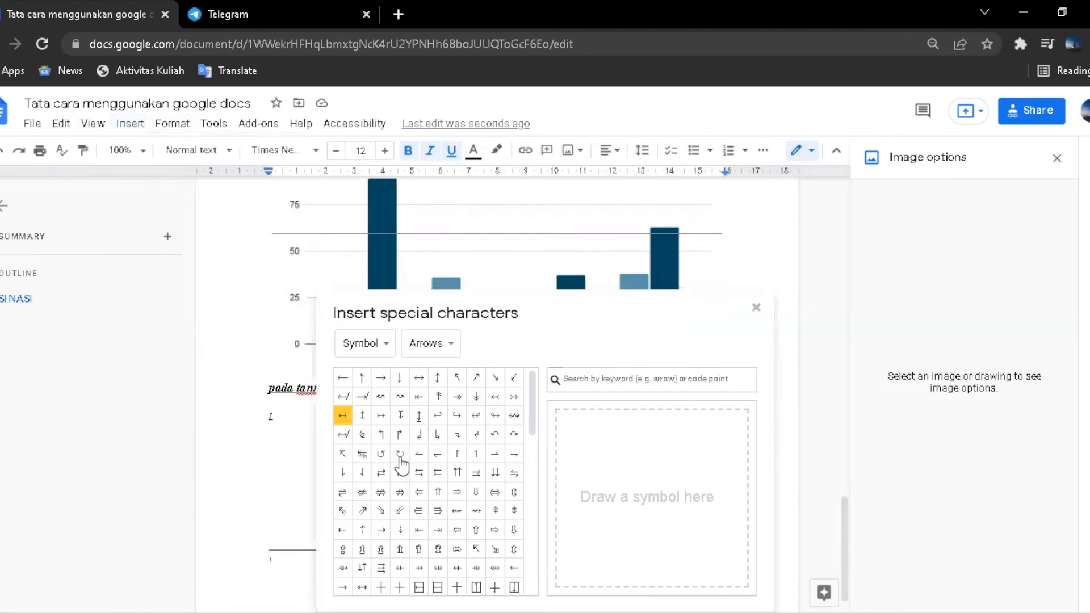
left_click(434, 351)
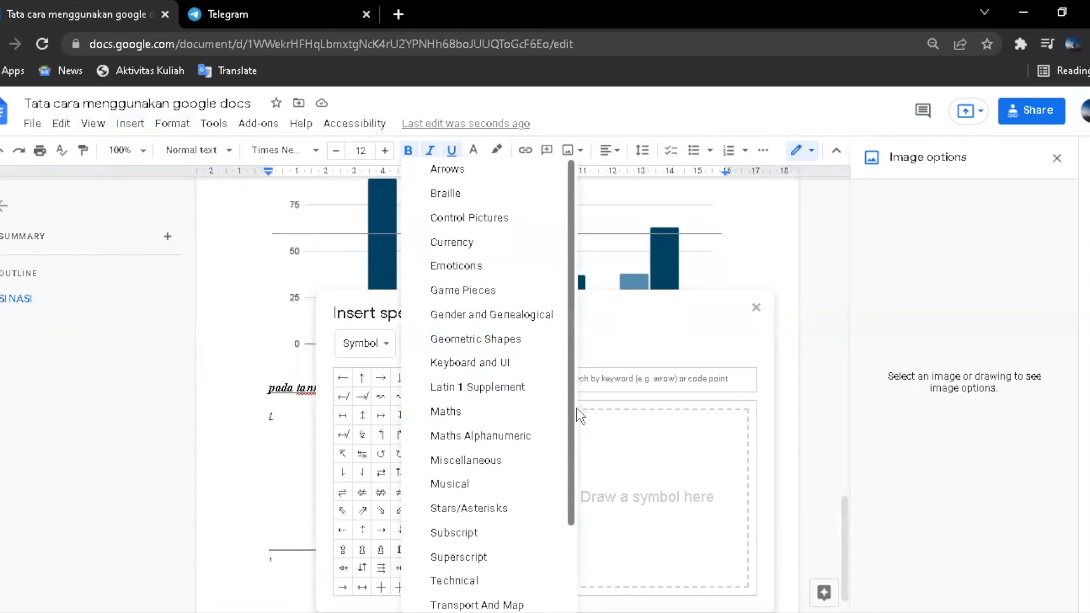
left_click_drag(571, 410, 582, 528)
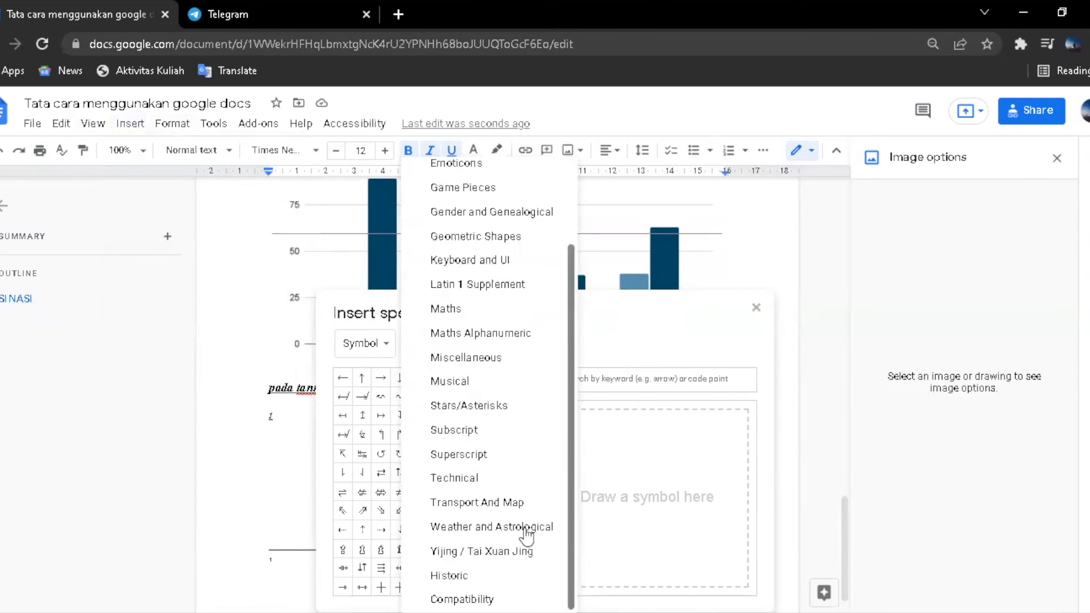
left_click(486, 387)
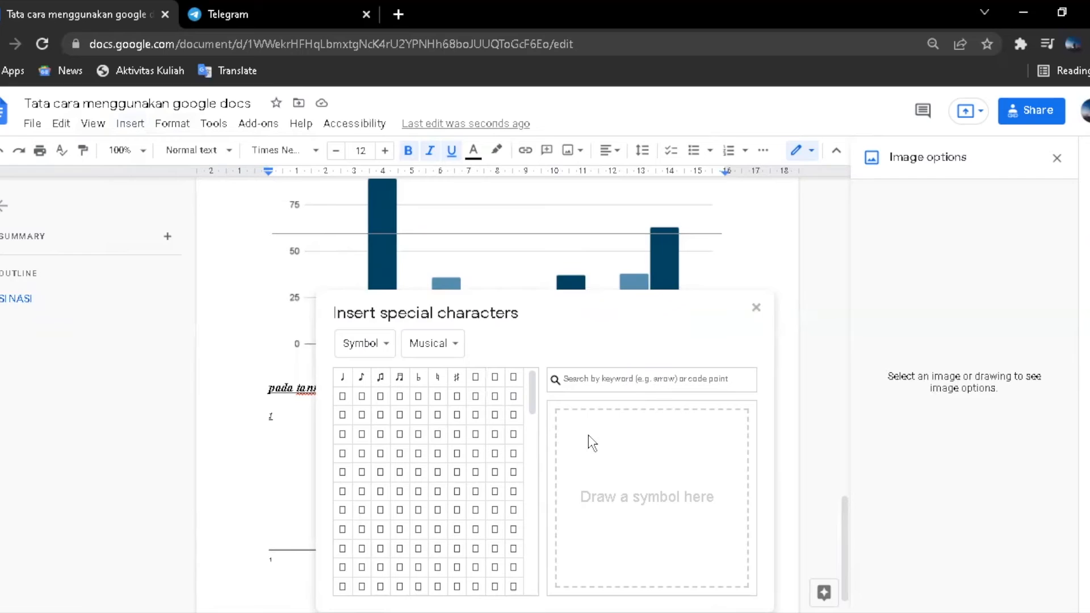
- Try to find a special character by sketching a small looped shape in the drawing area
left_click(629, 387)
left_click(613, 506)
mouse_move(612, 506)
left_mouse_down()
mouse_move(641, 446)
mouse_move(624, 480)
left_mouse_up()
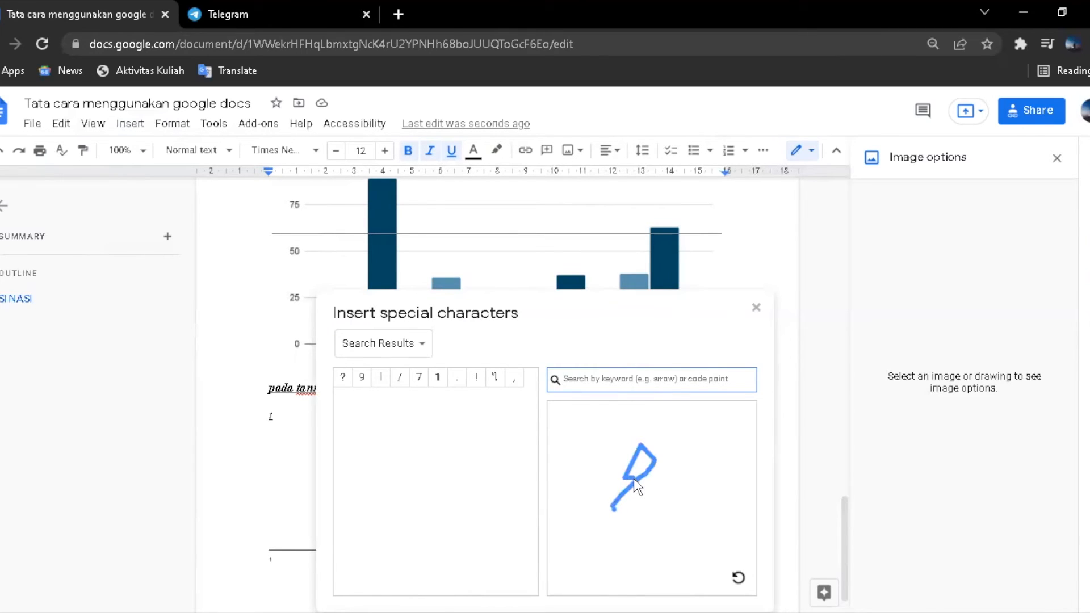
left_click(381, 377)
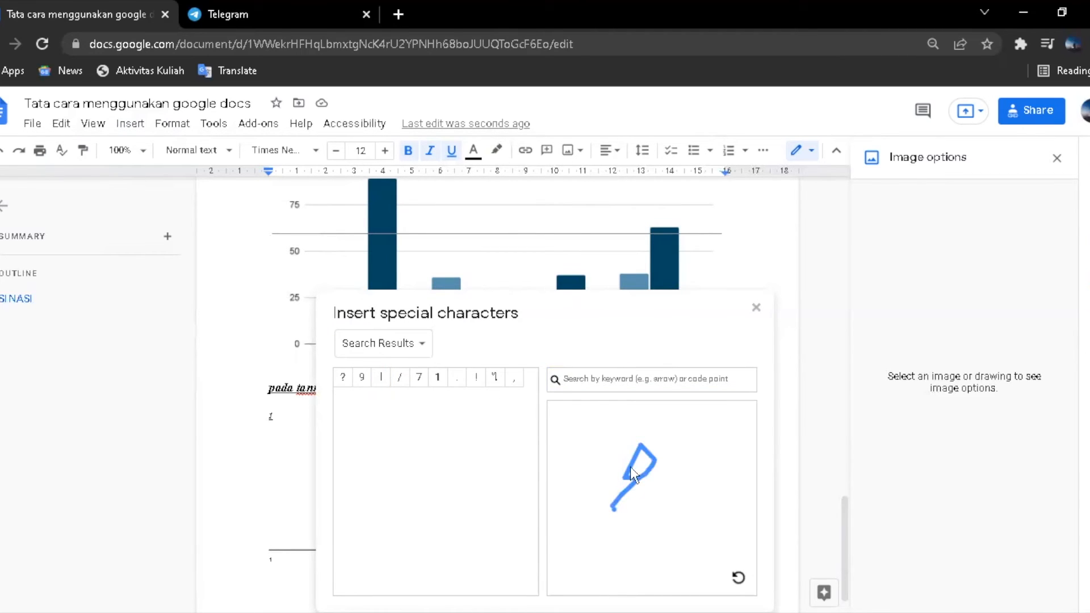
- Sketch a treble-clef-like shape to find the treble clef character, and insert it twice after the date
left_click(627, 521)
mouse_move(637, 511)
left_mouse_down()
mouse_move(645, 453)
mouse_move(656, 557)
mouse_move(624, 508)
left_mouse_up()
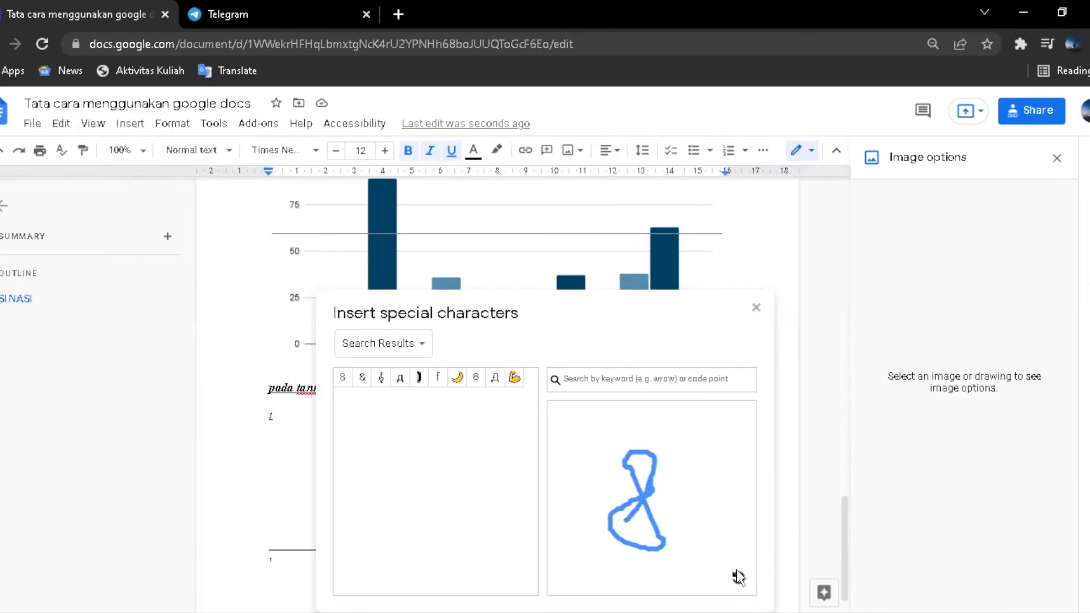
left_click(382, 386)
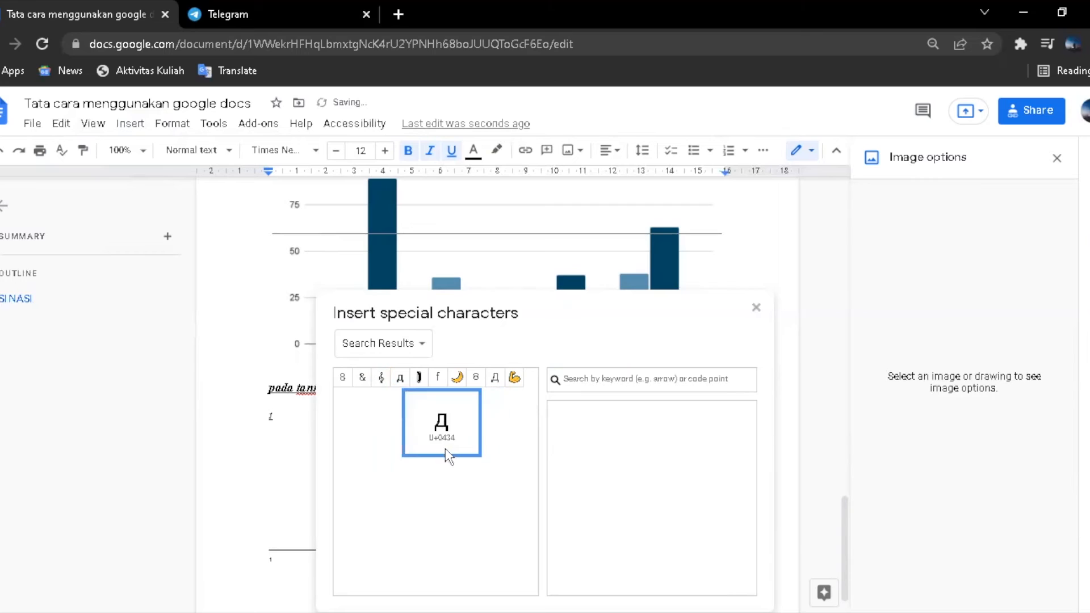
left_click(385, 391)
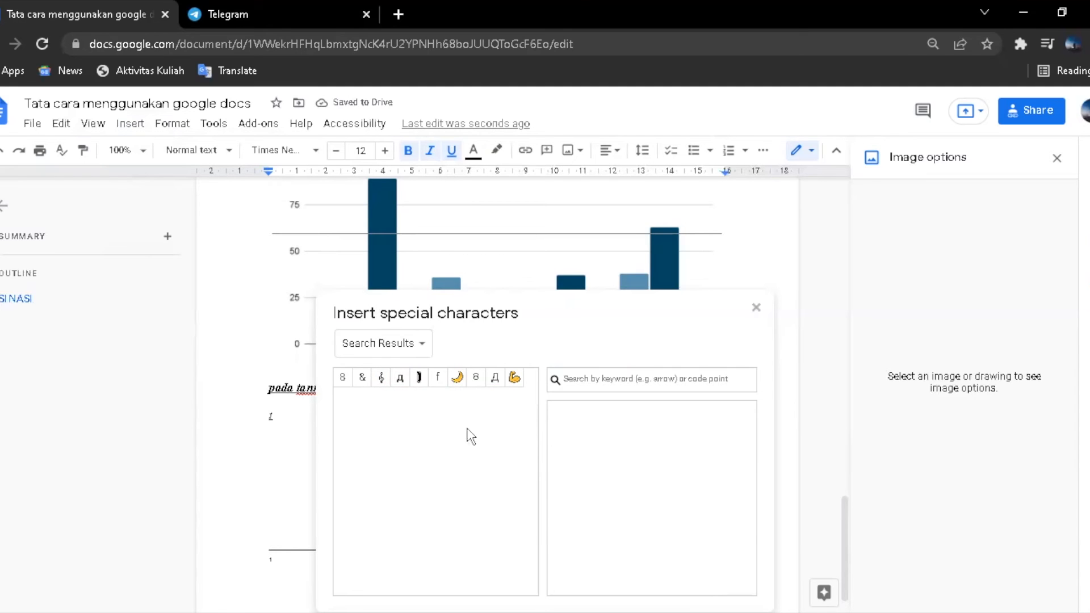
left_click(756, 309)
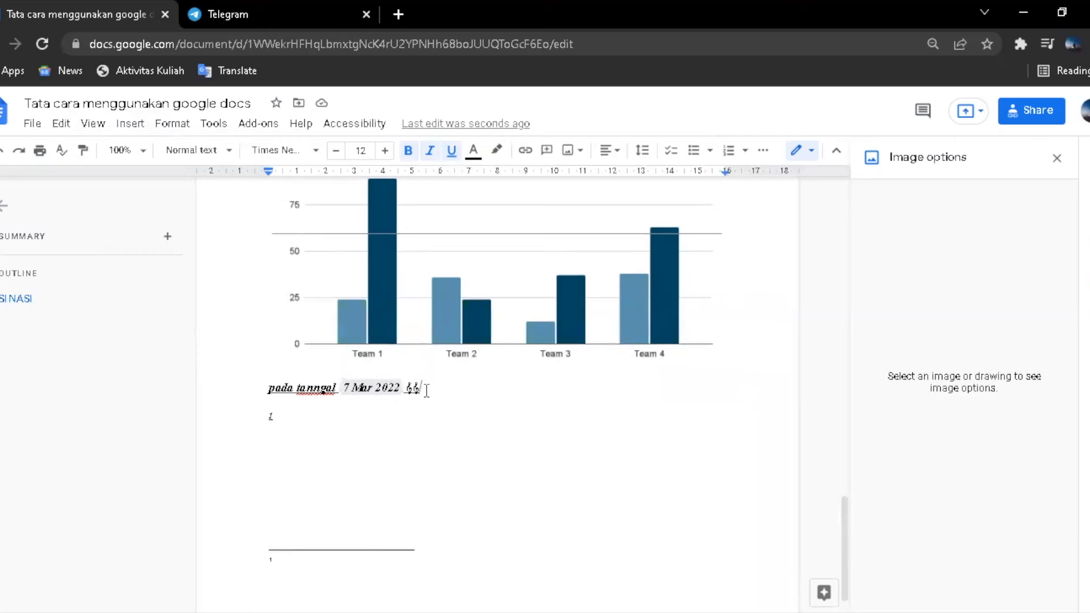
- Insert an empty equation after the two treble clefs on the date line
left_click(138, 126)
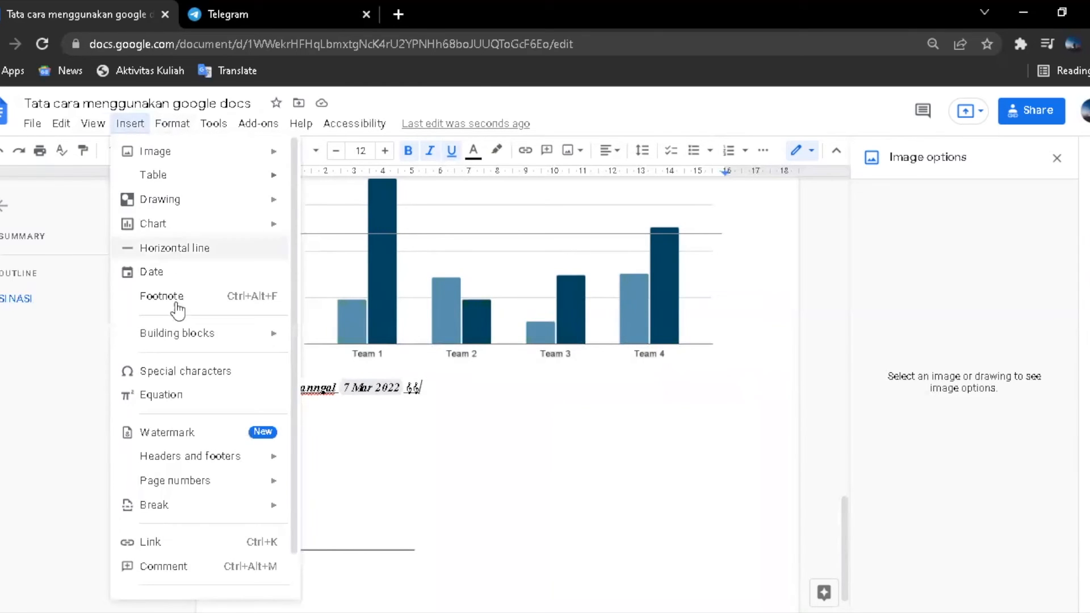
left_click(191, 401)
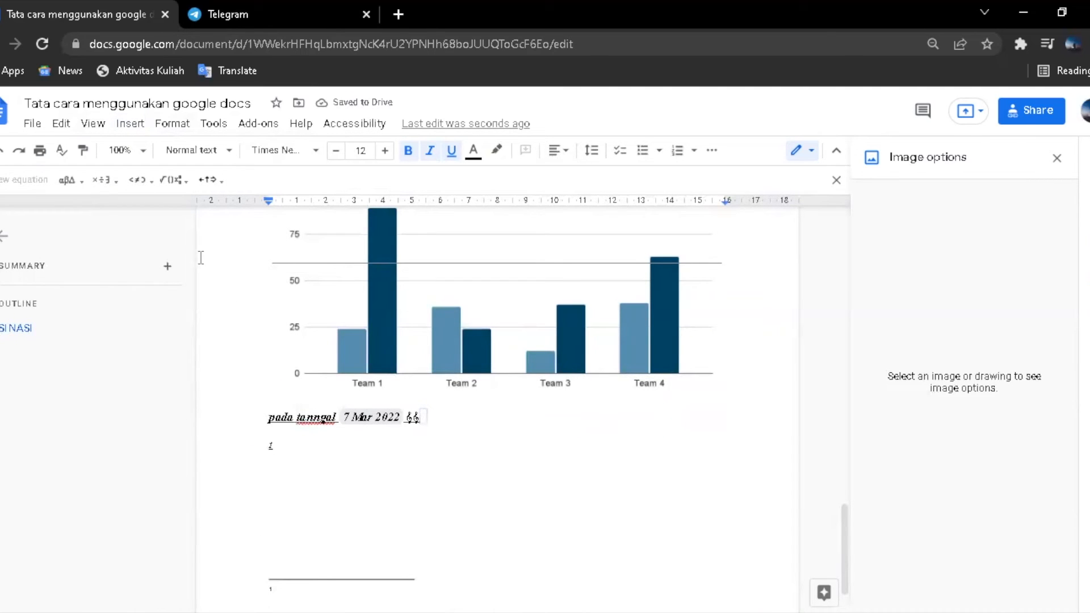
left_click(130, 123)
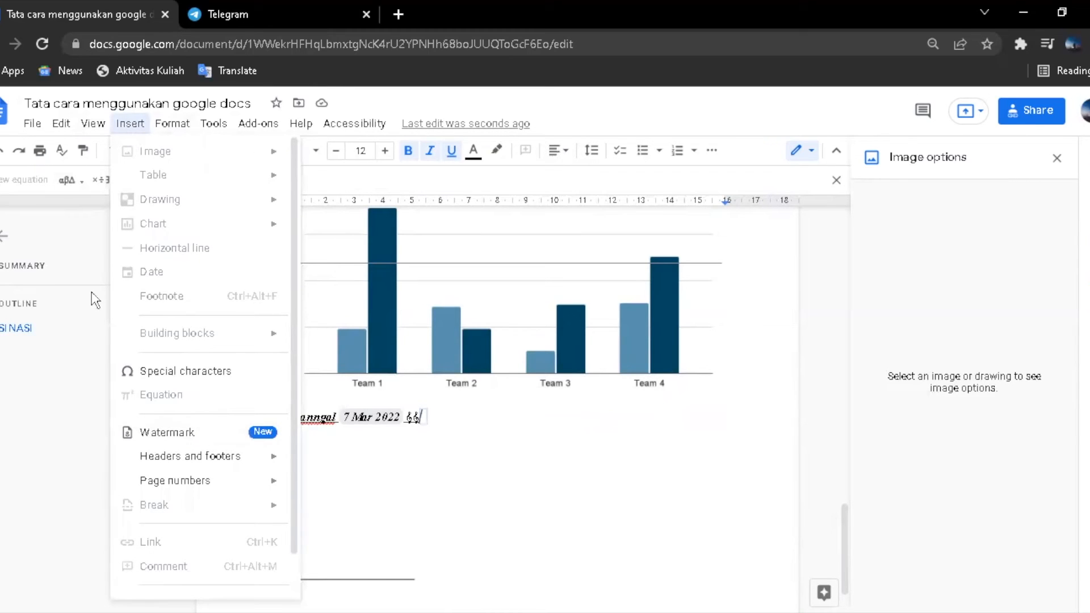
left_click(45, 183)
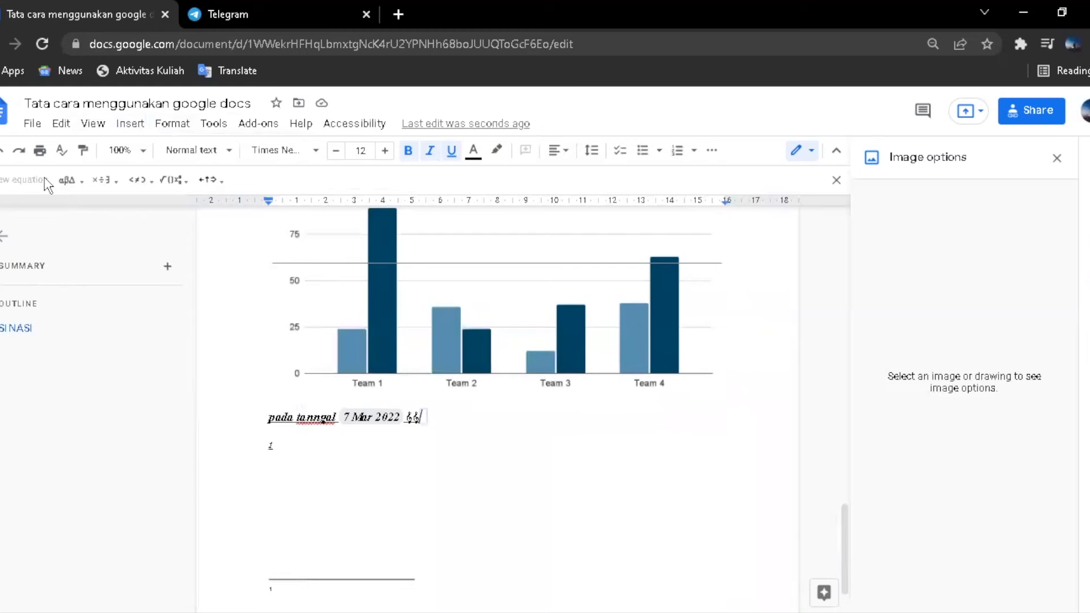
left_click(62, 123)
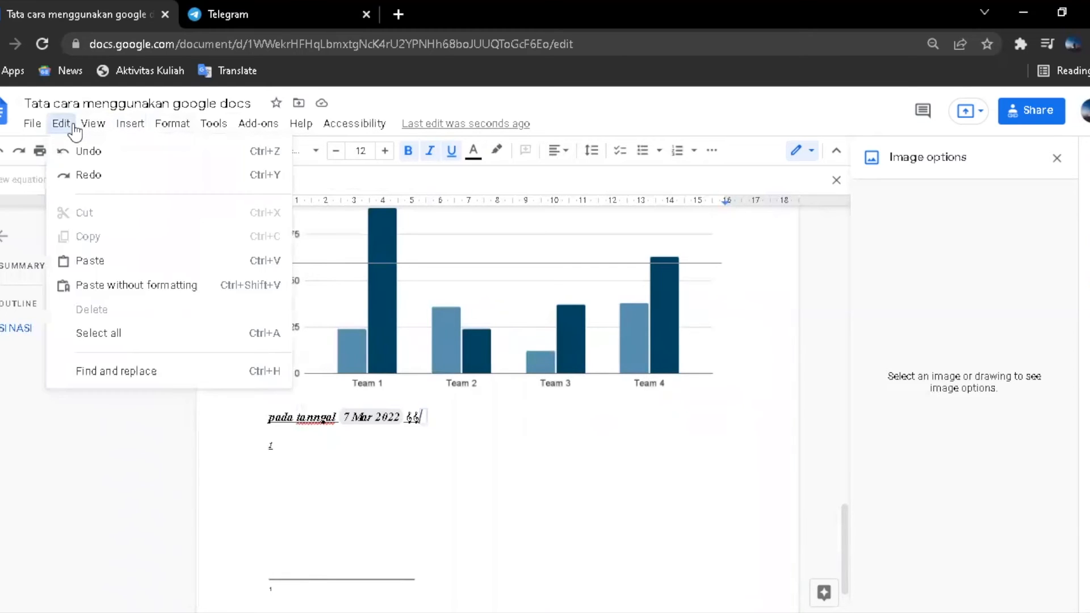
left_click(92, 125)
left_click(92, 125)
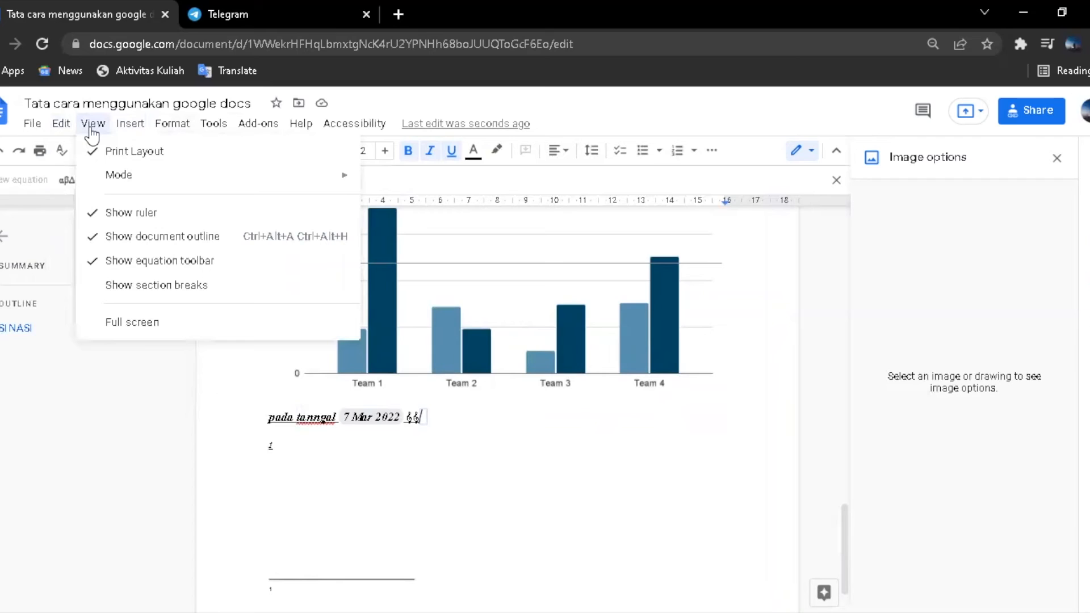
mouse_move(66, 128)
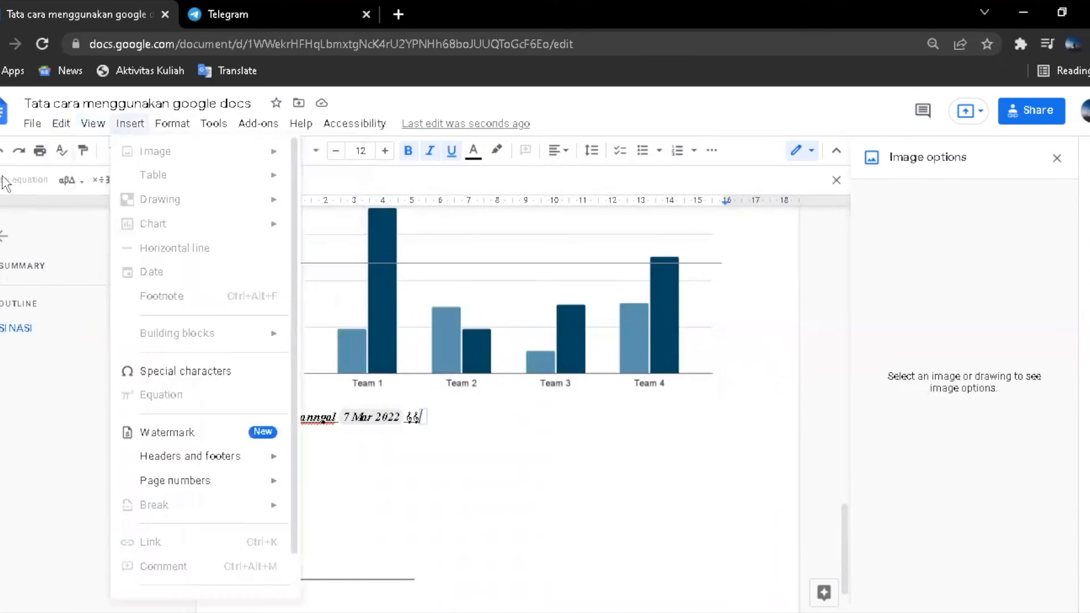
left_click(39, 170)
left_click(139, 128)
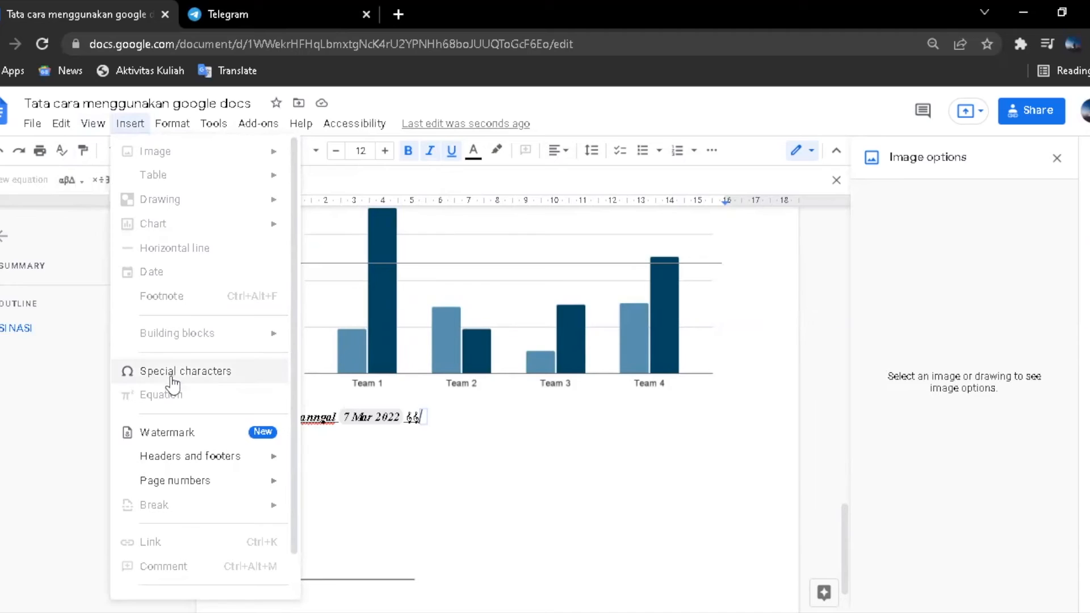
- Start a new line below the date line and insert footer page numbers that begin on the second page
left_click(435, 421)
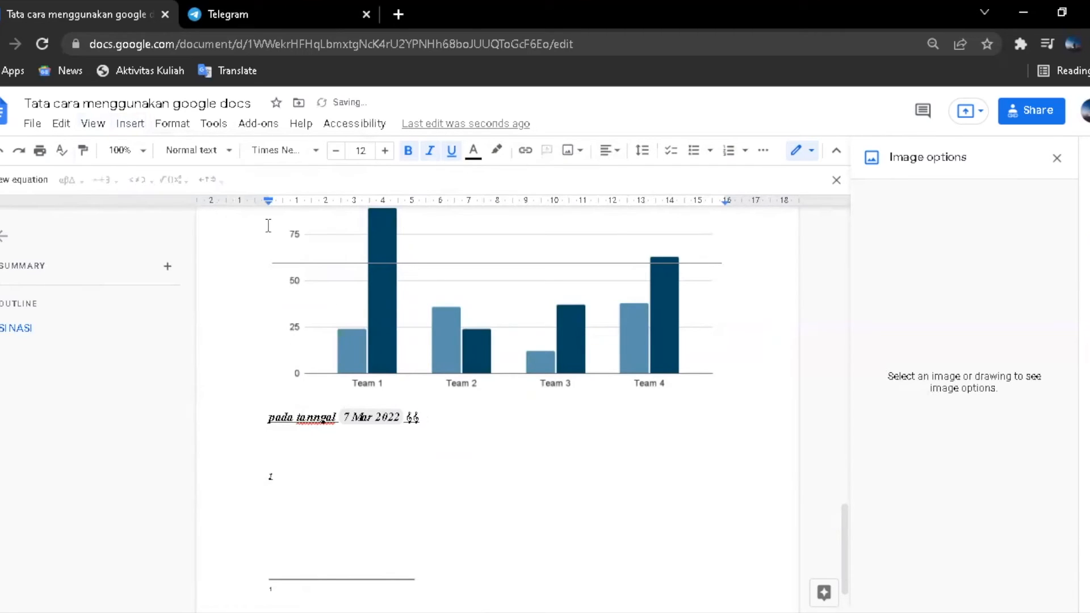
left_click(130, 123)
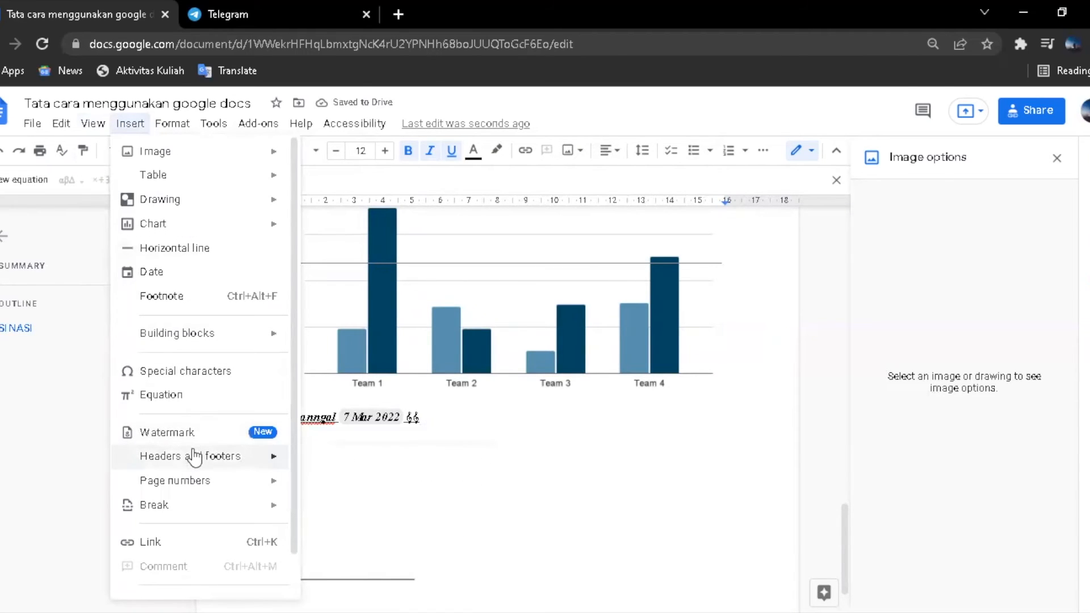
mouse_move(195, 463)
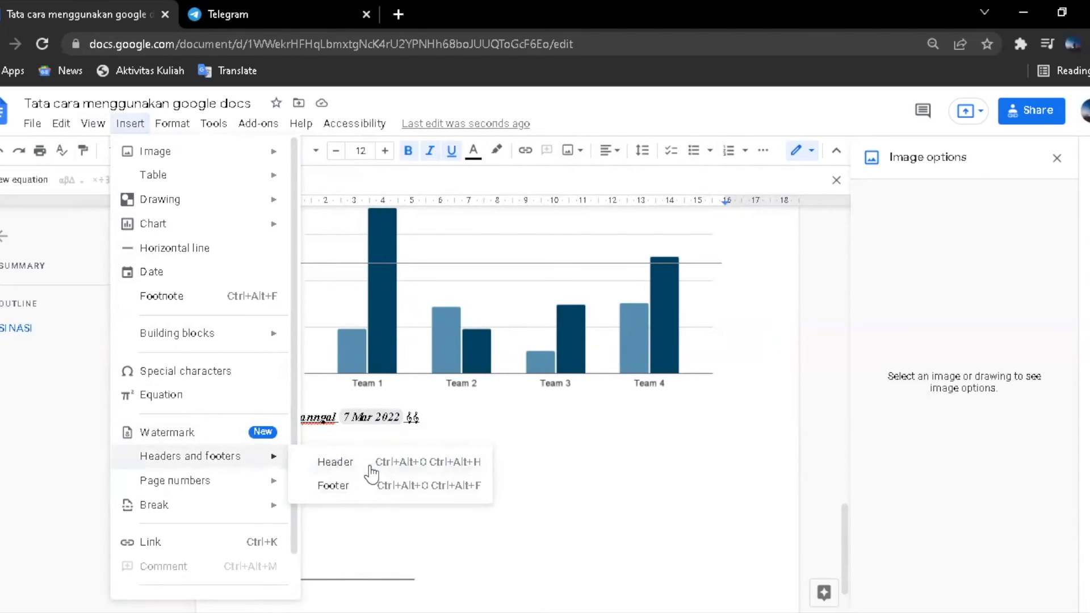
mouse_move(244, 481)
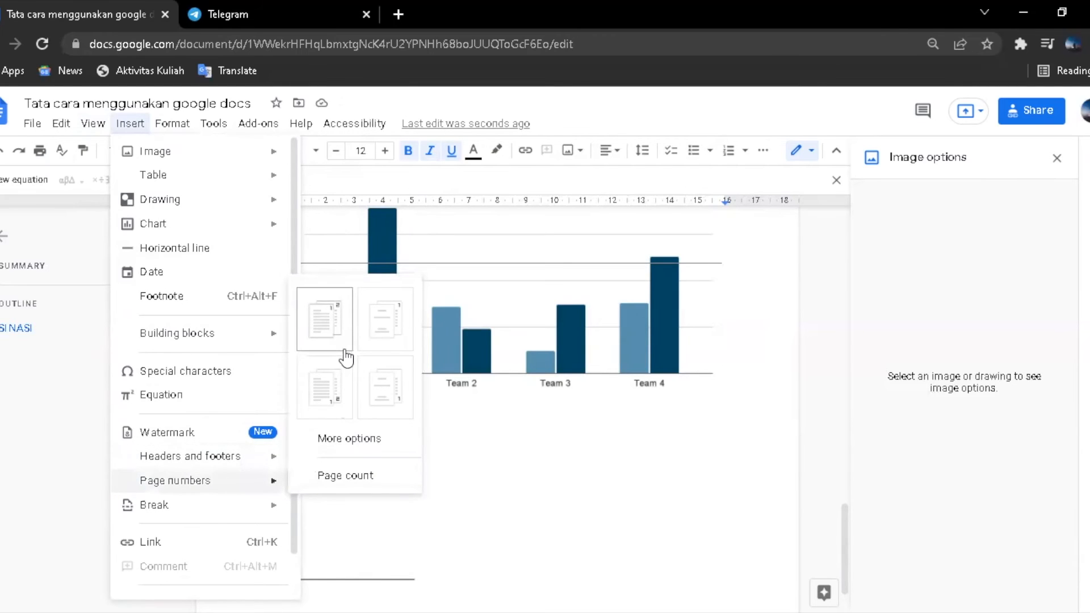
left_click(396, 402)
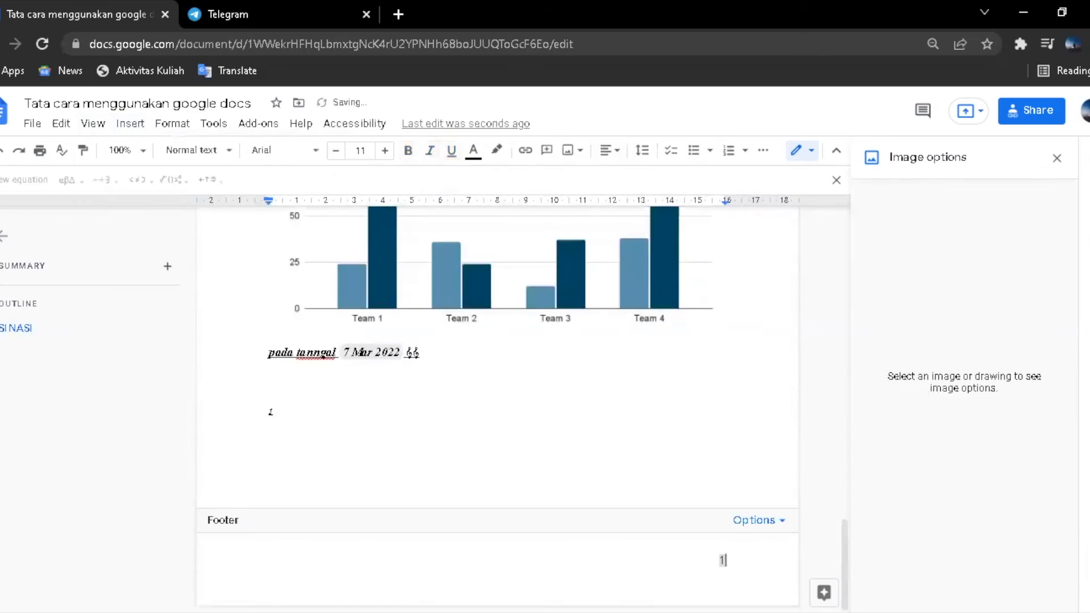
- Add another blank line below the date line in the document body and insert a page break there
left_click(440, 364)
key("Return")
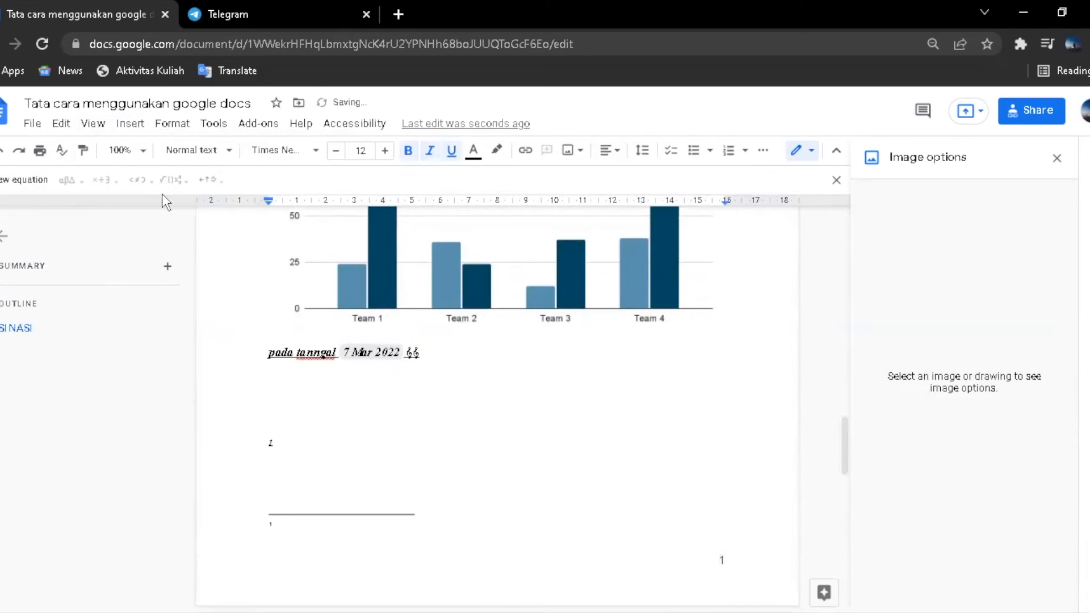
left_click(143, 127)
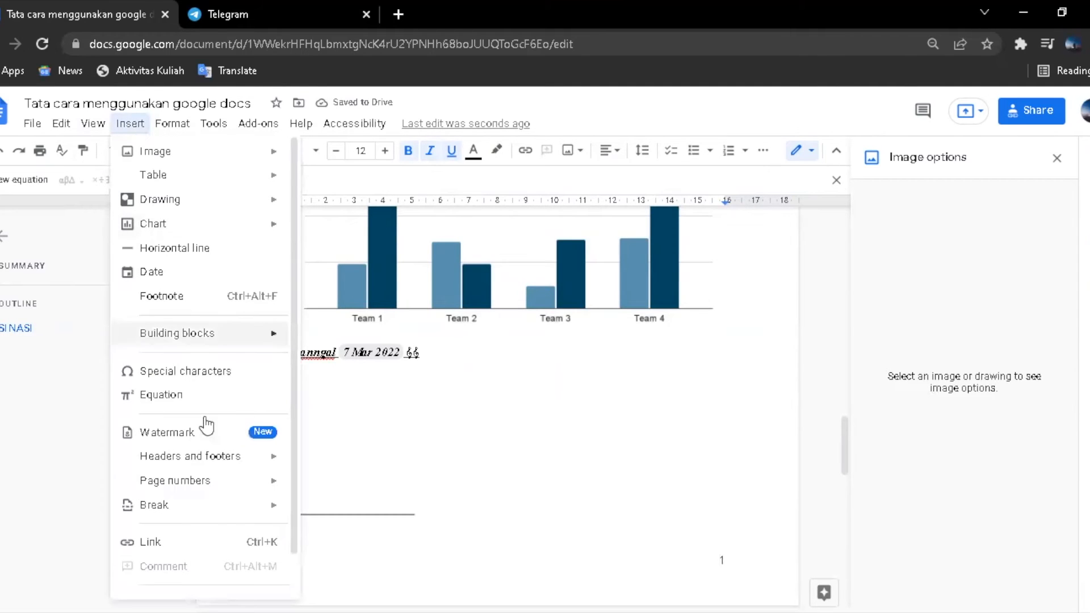
mouse_move(204, 509)
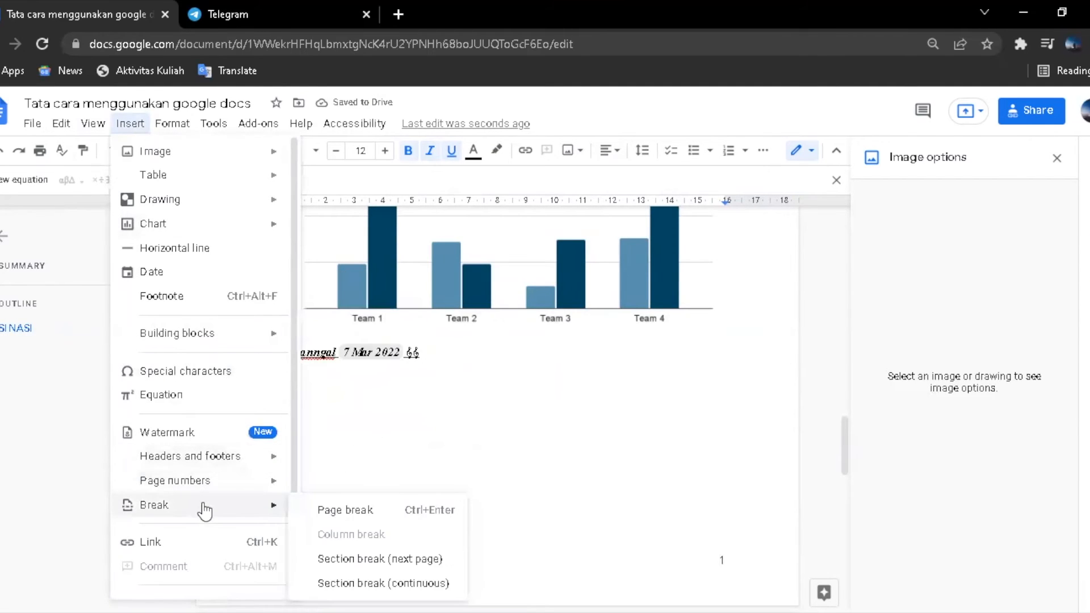
left_click(346, 511)
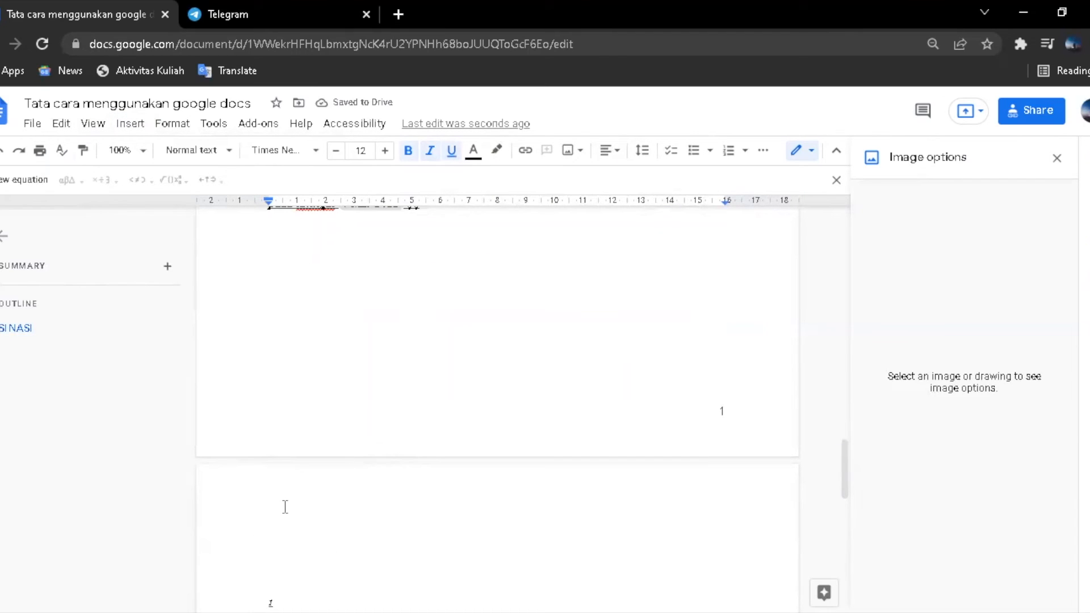
- Try to insert a link at the start of the page after the page break
left_click(129, 123)
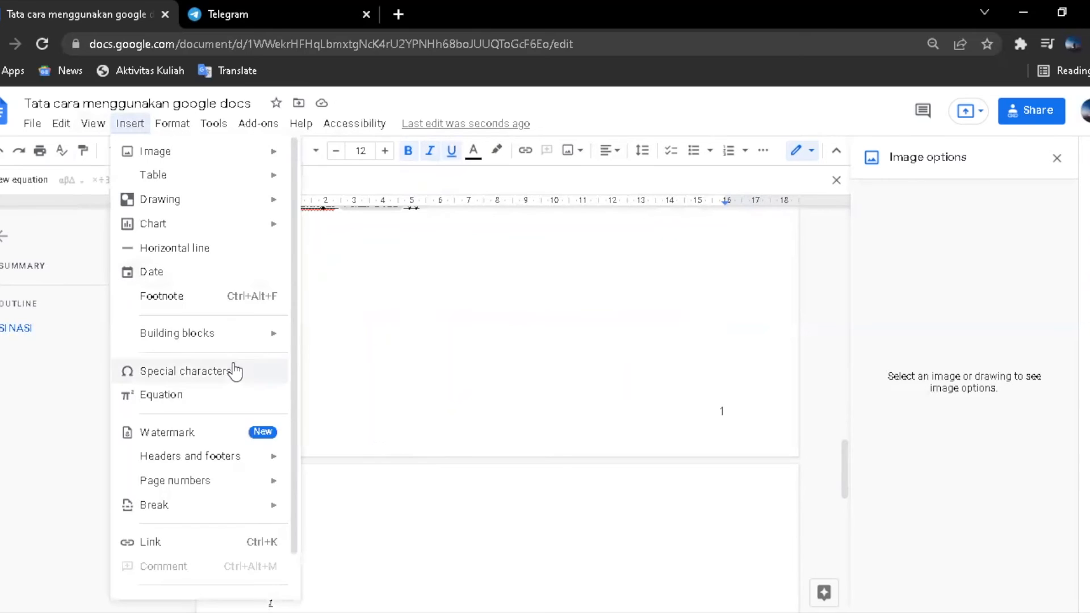
left_click(204, 544)
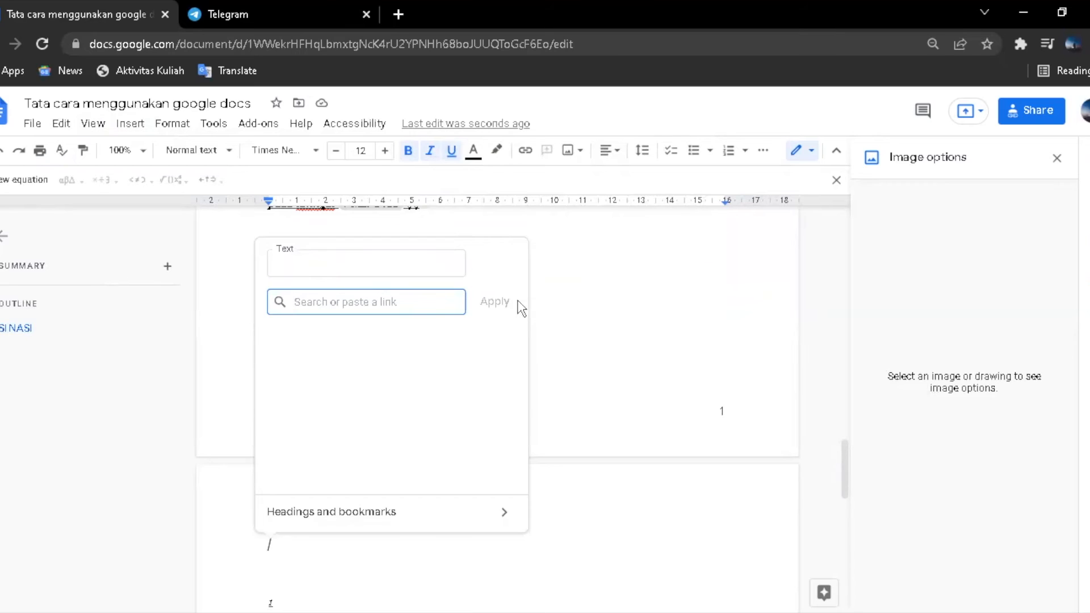
left_click(552, 312)
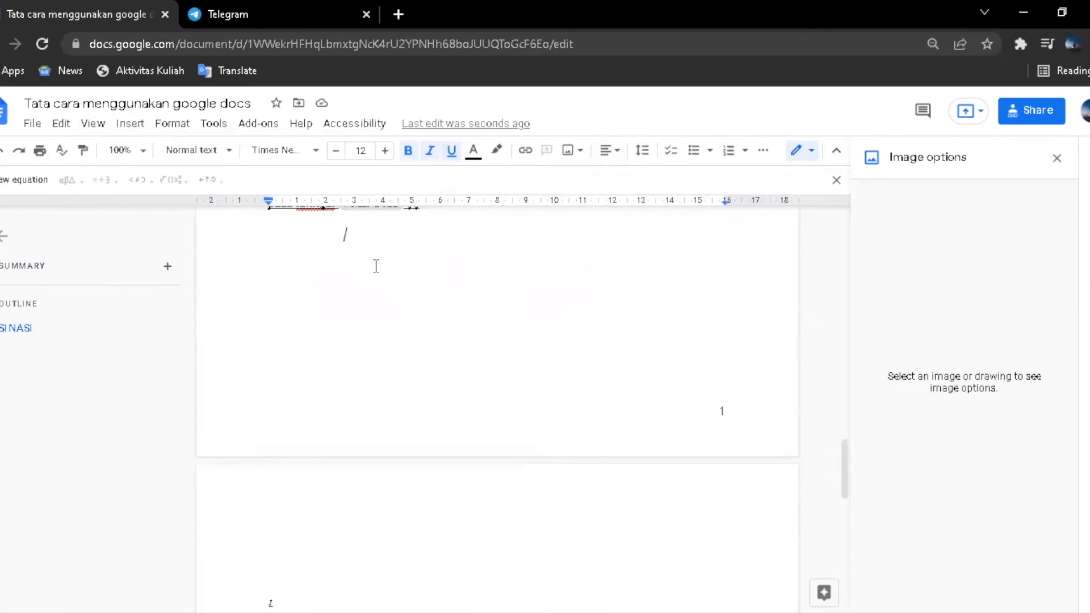
- Remove the page break from the blank line below the date line
left_click(140, 130)
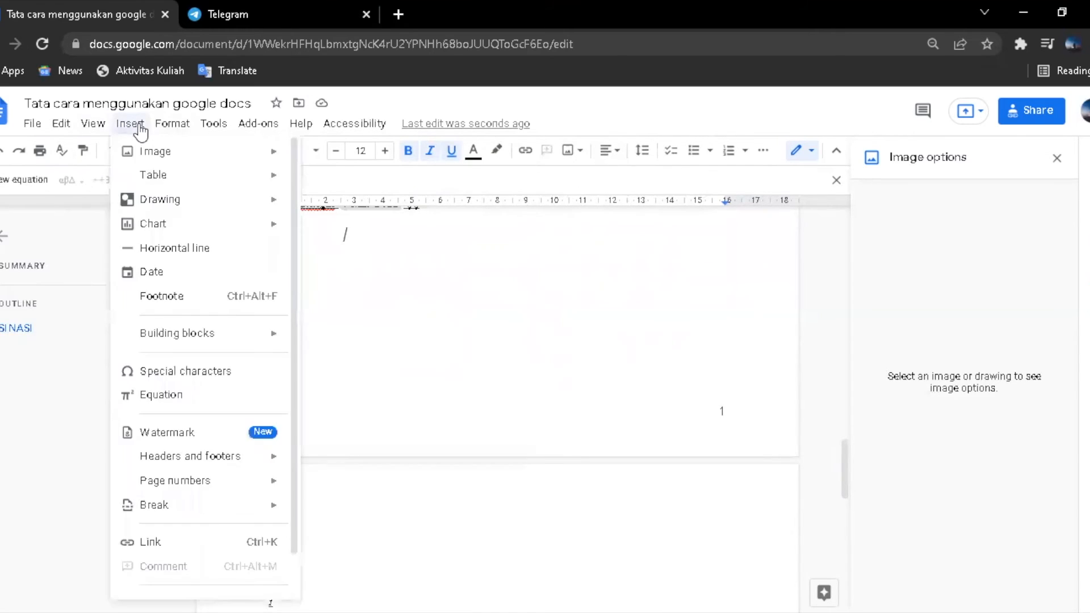
scroll(295, 392, "down", 1)
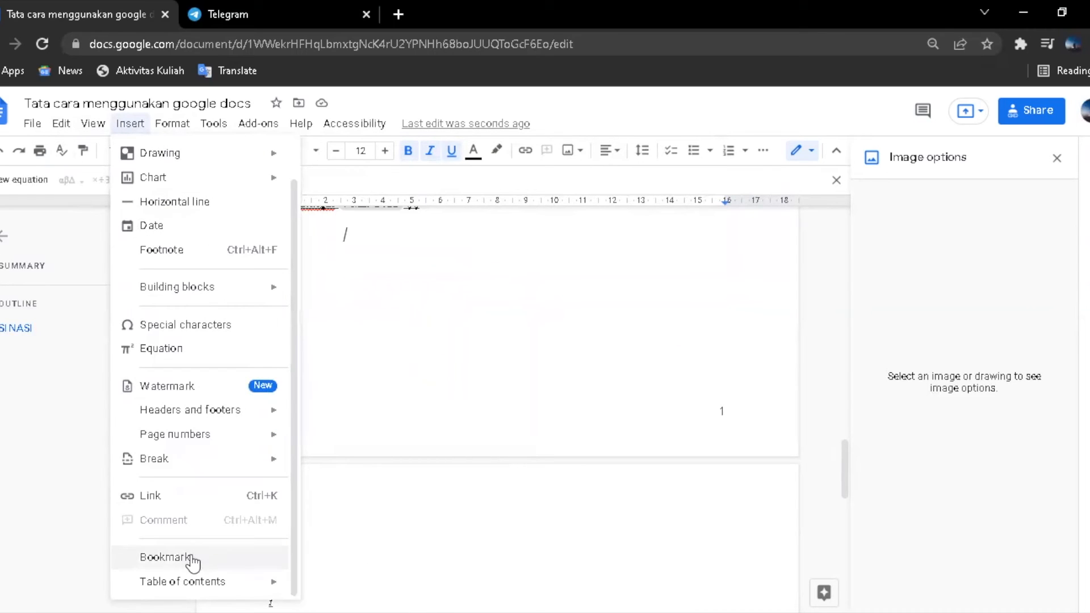
left_click(386, 264)
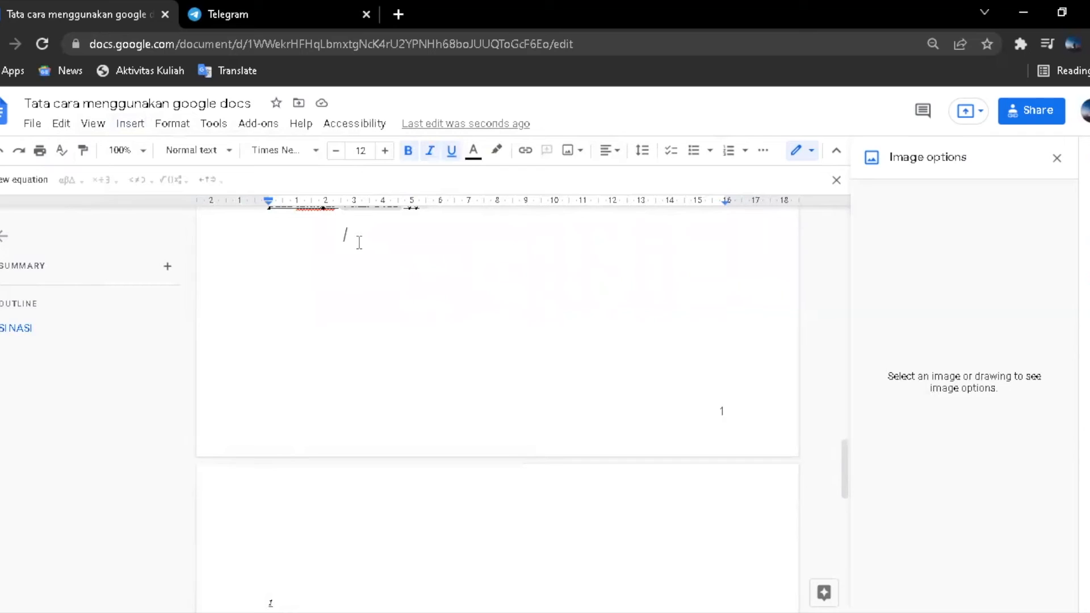
key("BackSpace")
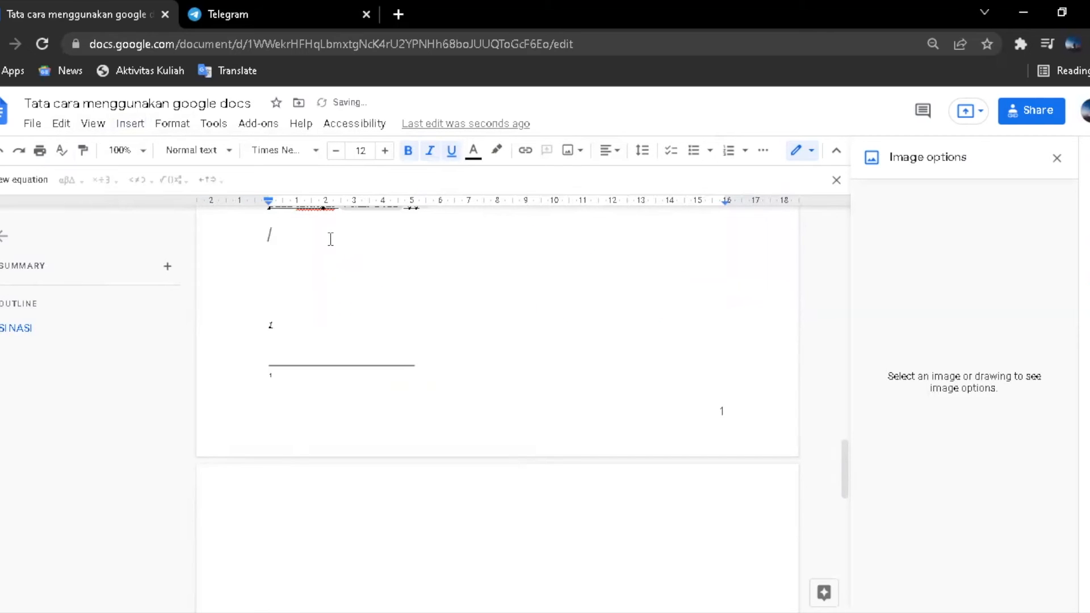
- Insert a bookmark on the blank line below the date line and enter the text "filosofi" there
left_click(131, 124)
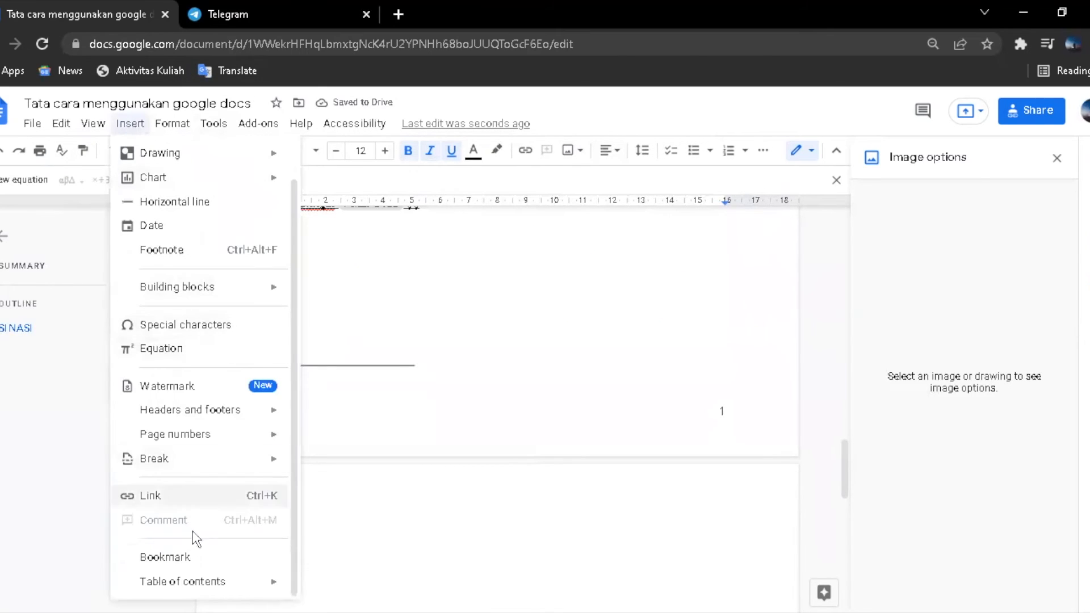
left_click(219, 562)
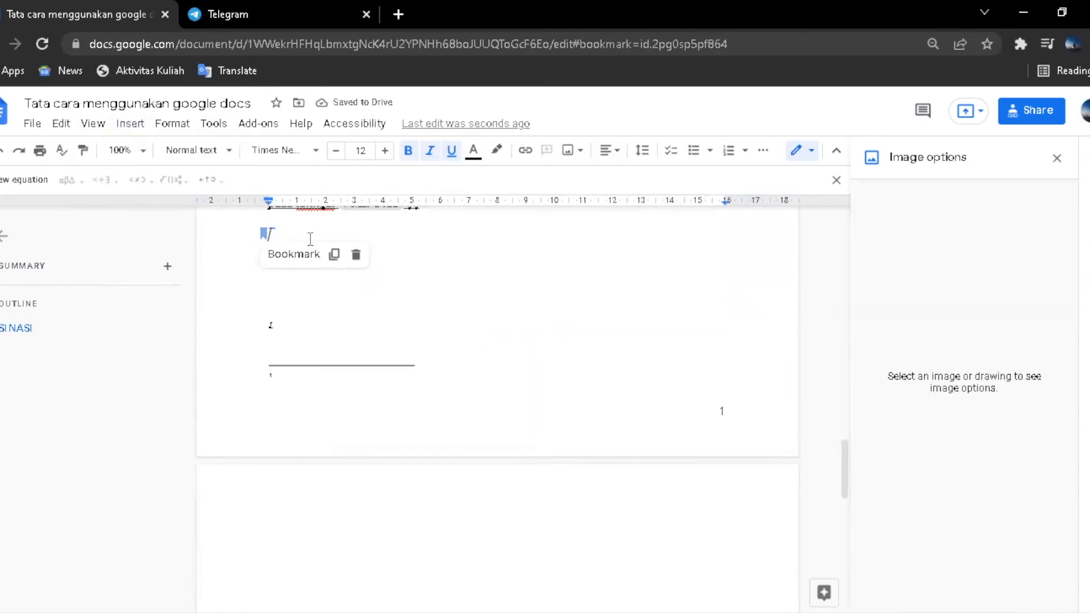
type("filos")
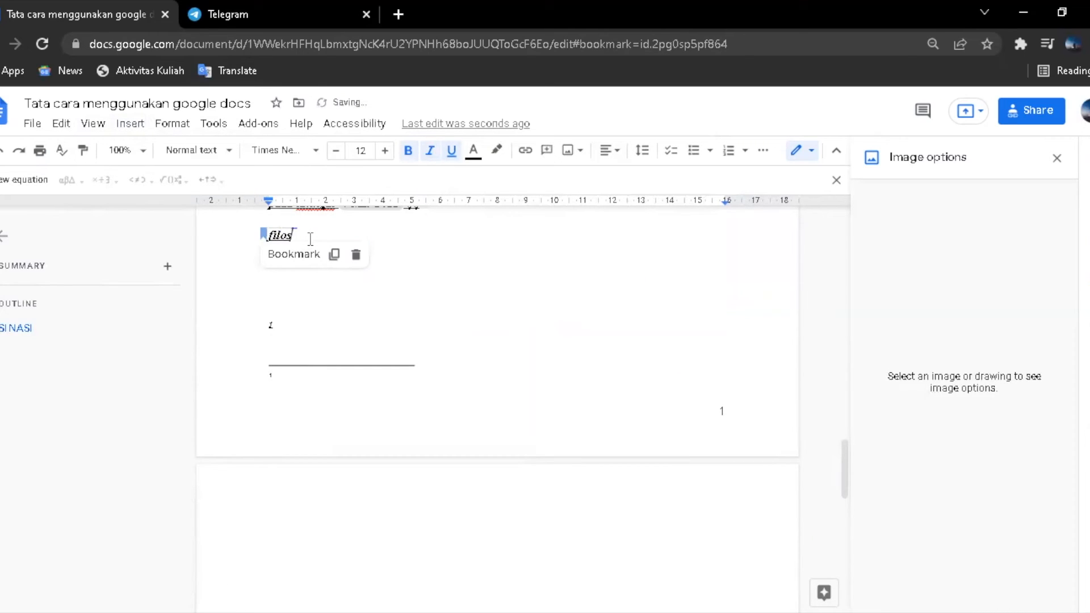
type("ofi")
- Erase the bookmarked word "filosofi" and its line below the date line
key("BackSpace")
key("BackSpace")
key("BackSpace")
key("BackSpace")
key("BackSpace")
key("BackSpace")
key("BackSpace")
key("BackSpace")
key("BackSpace")
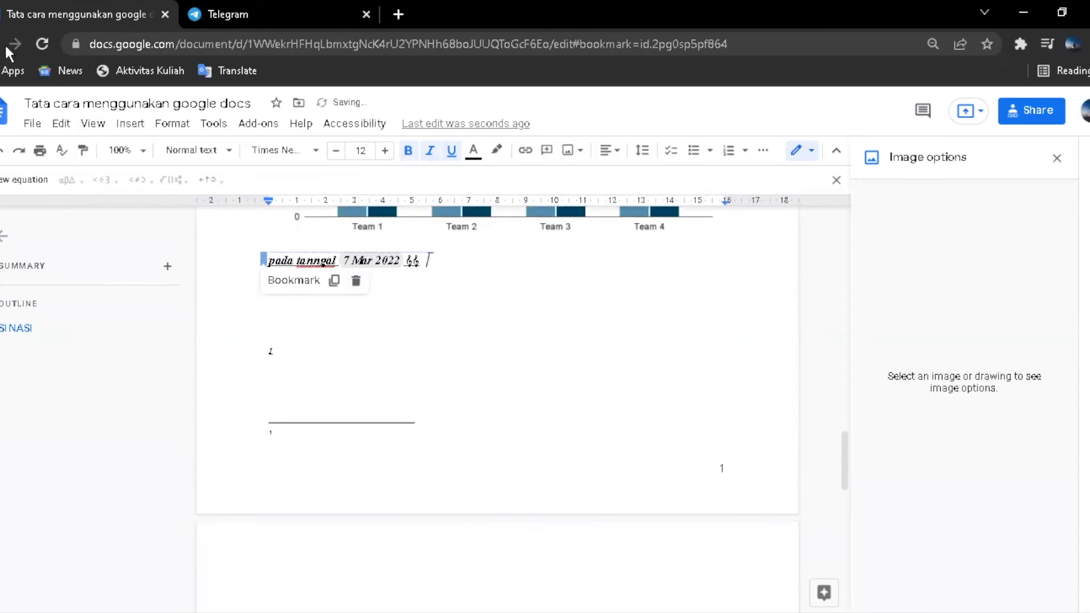
- Undo the deletions to restore the bookmarked word "filosofi" on its own line, without an extra line break before the bookmark
left_click(2, 152)
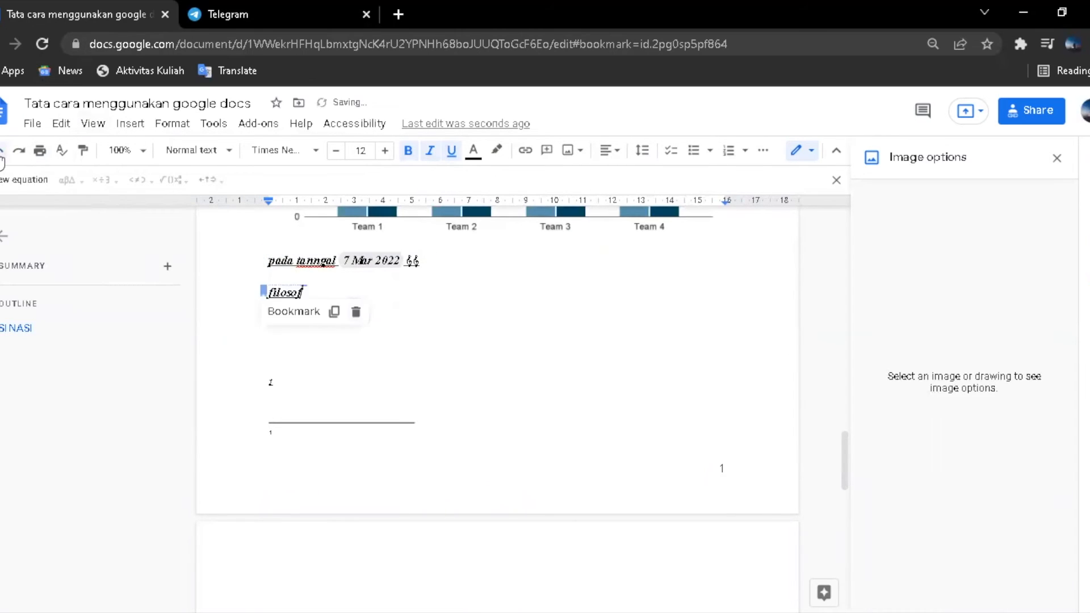
left_click(2, 153)
left_click(2, 153)
left_click(1, 153)
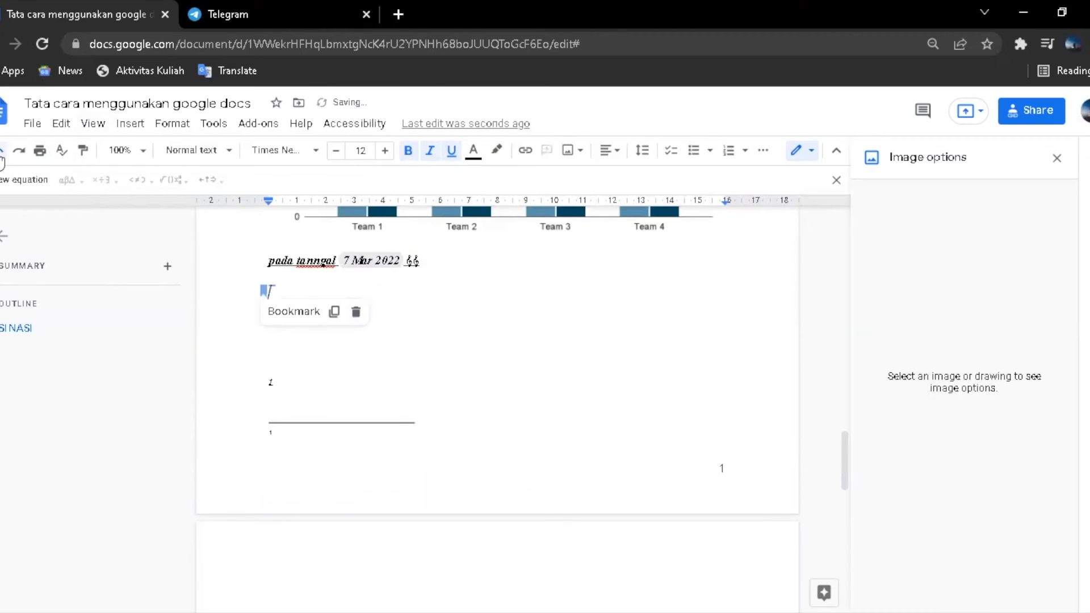
left_click(2, 153)
left_click(18, 153)
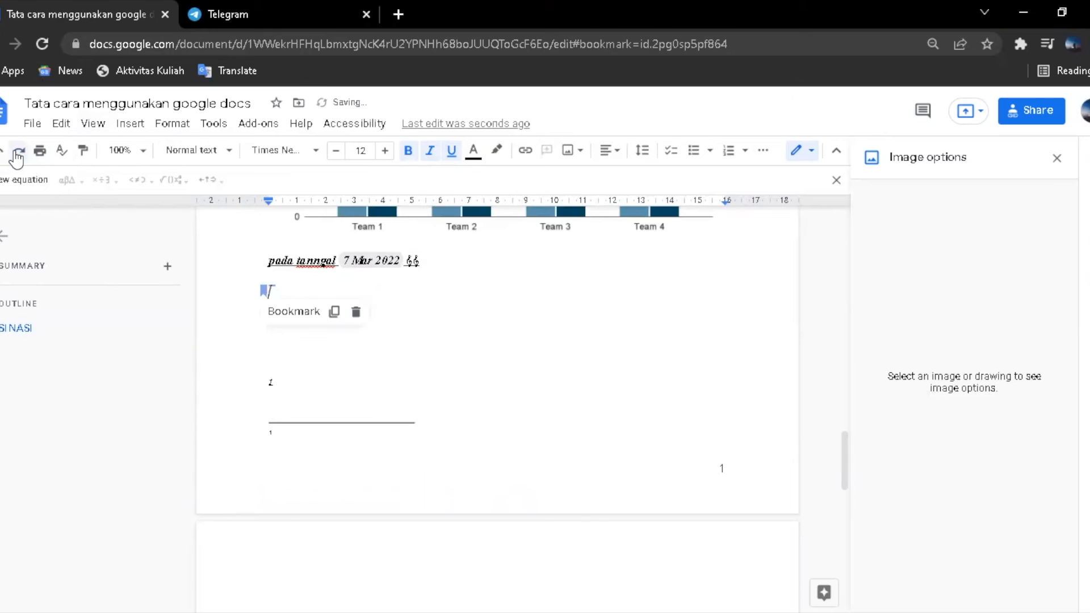
left_click(18, 153)
left_click(18, 153)
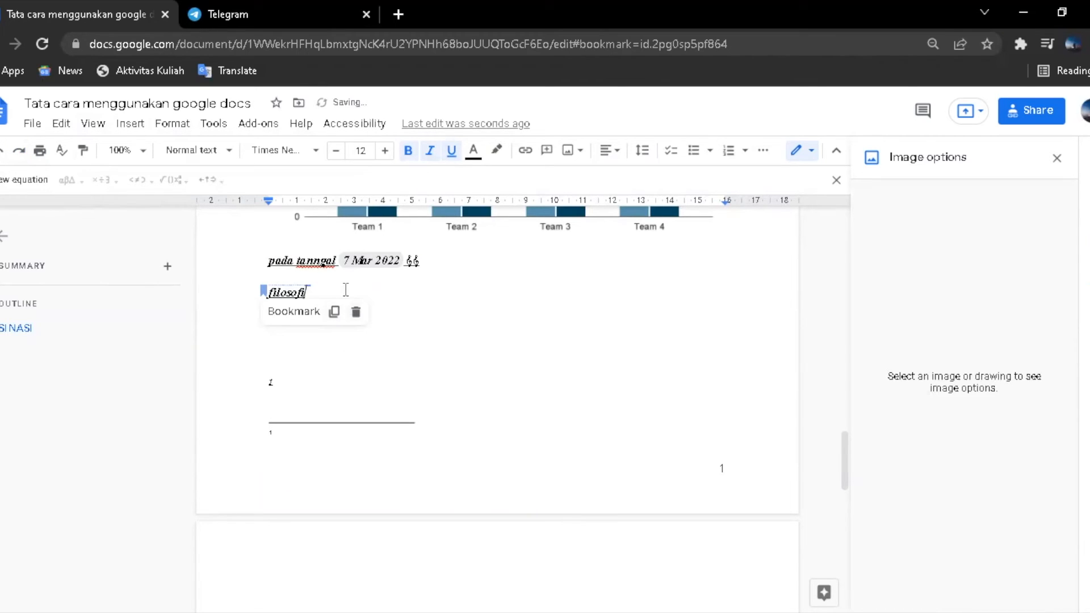
key("Return")
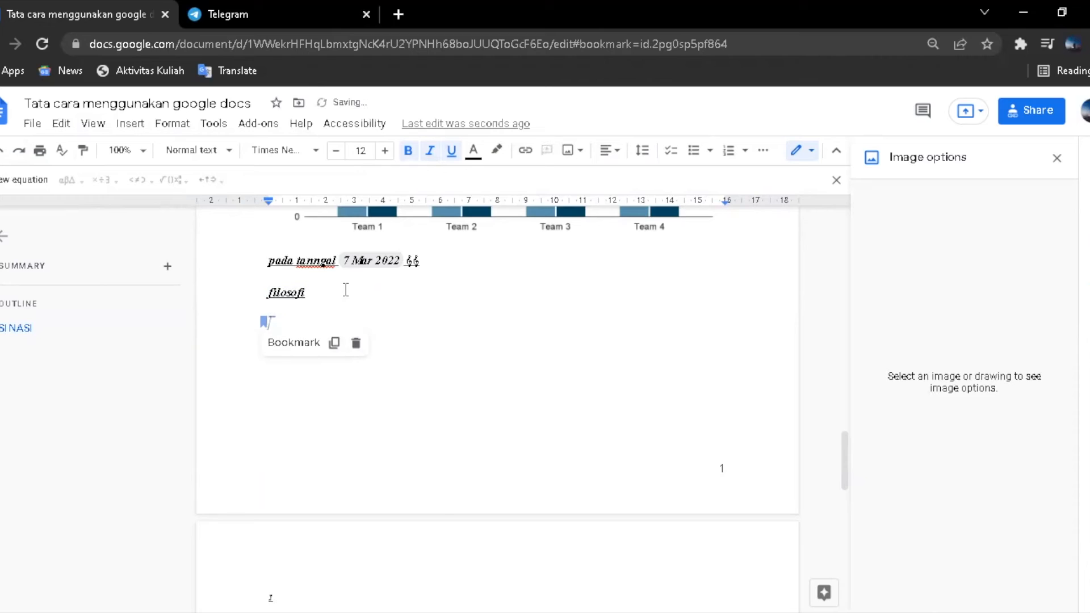
key("ctrl+z")
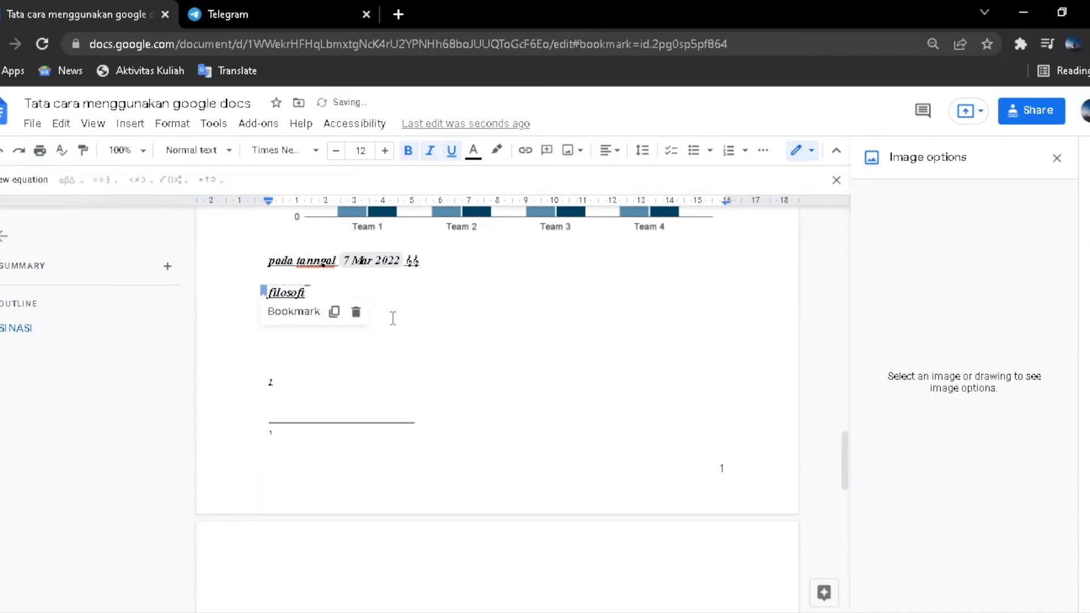
- Insert a table of contents with page numbers on a blank line below "filosofi"
left_click_drag(282, 351, 312, 312)
left_click(280, 345)
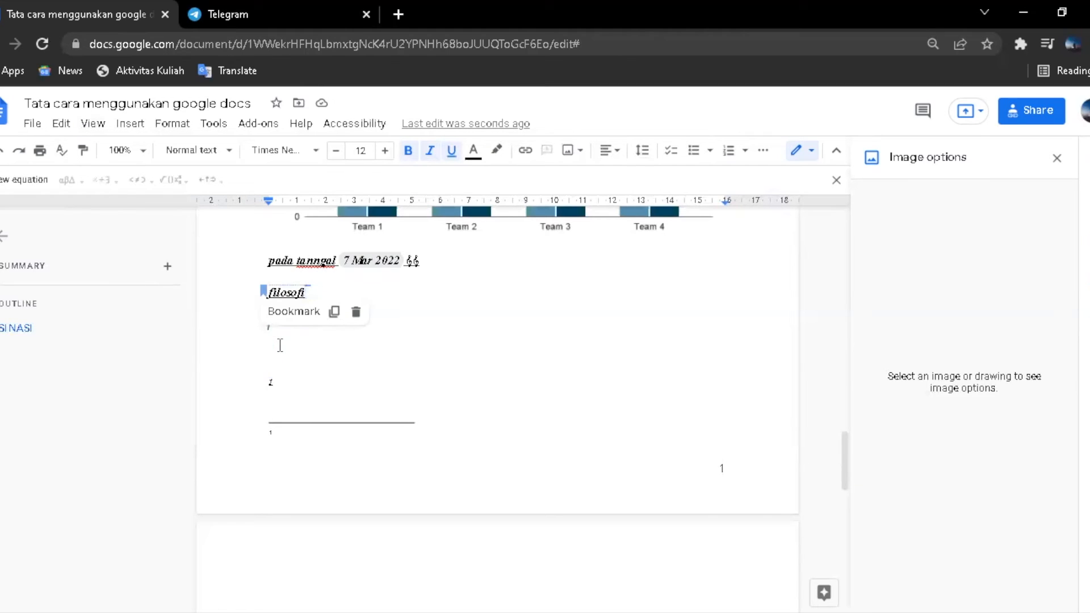
left_click(130, 123)
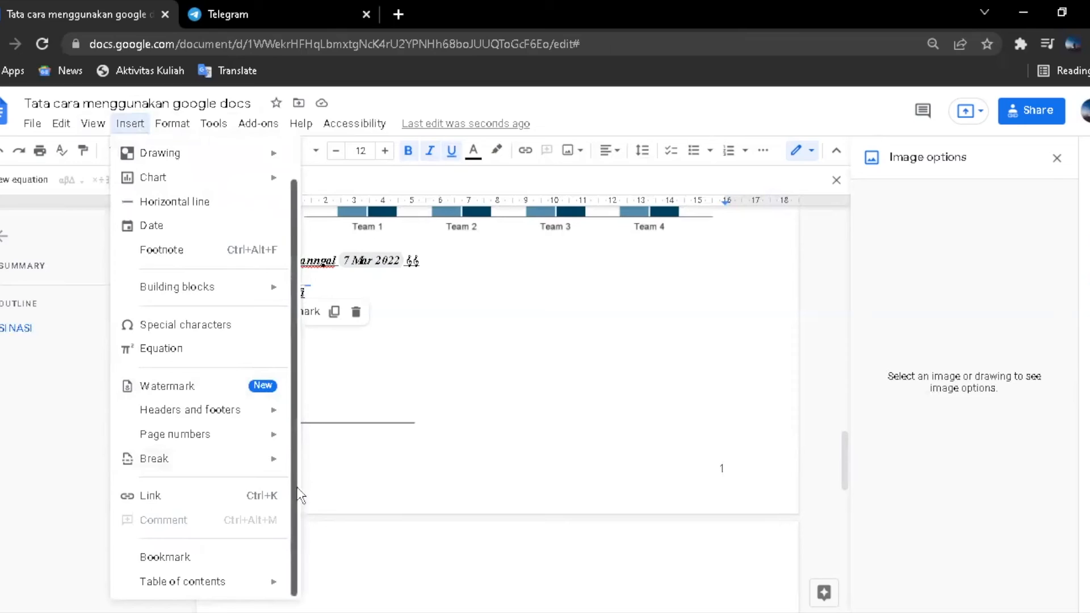
mouse_move(284, 581)
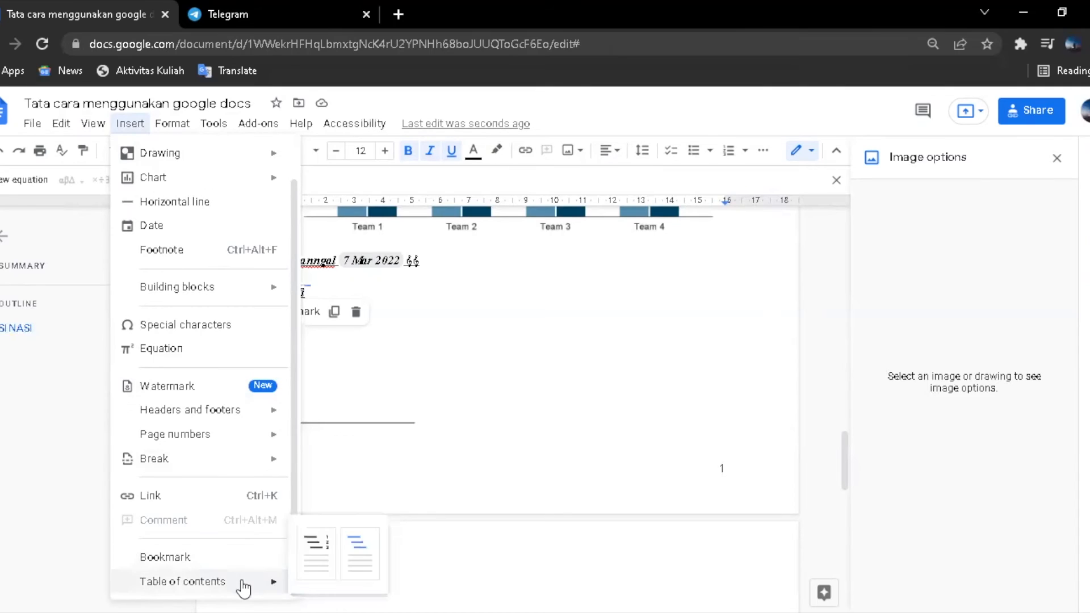
left_click(328, 572)
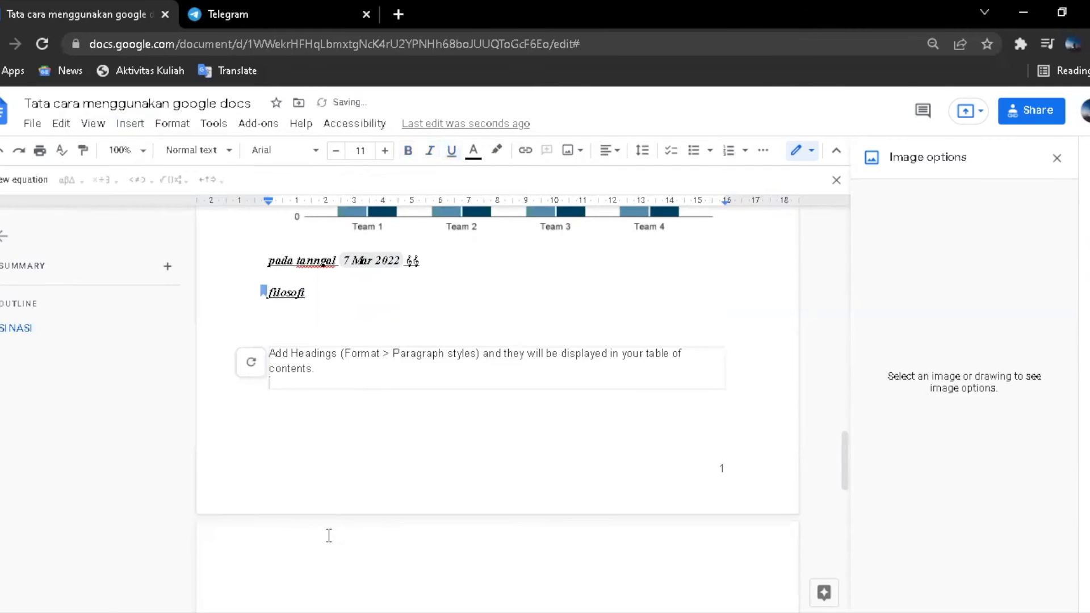
- Delete the table of contents placeholder below "filosofi"
left_click_drag(271, 395, 252, 357)
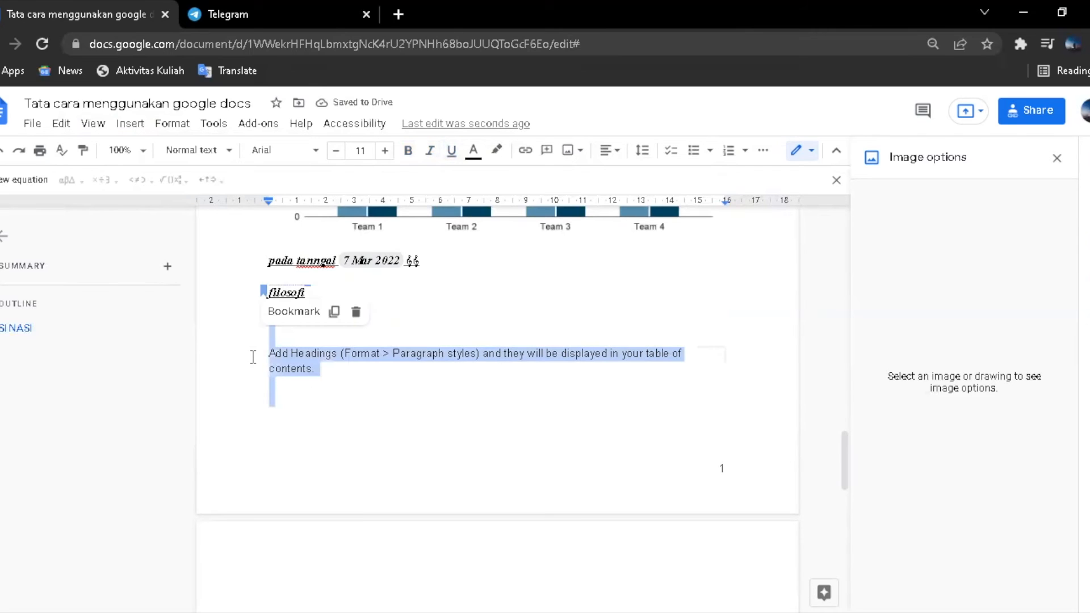
left_click(298, 416)
left_click_drag(294, 396, 268, 365)
key("BackSpace")
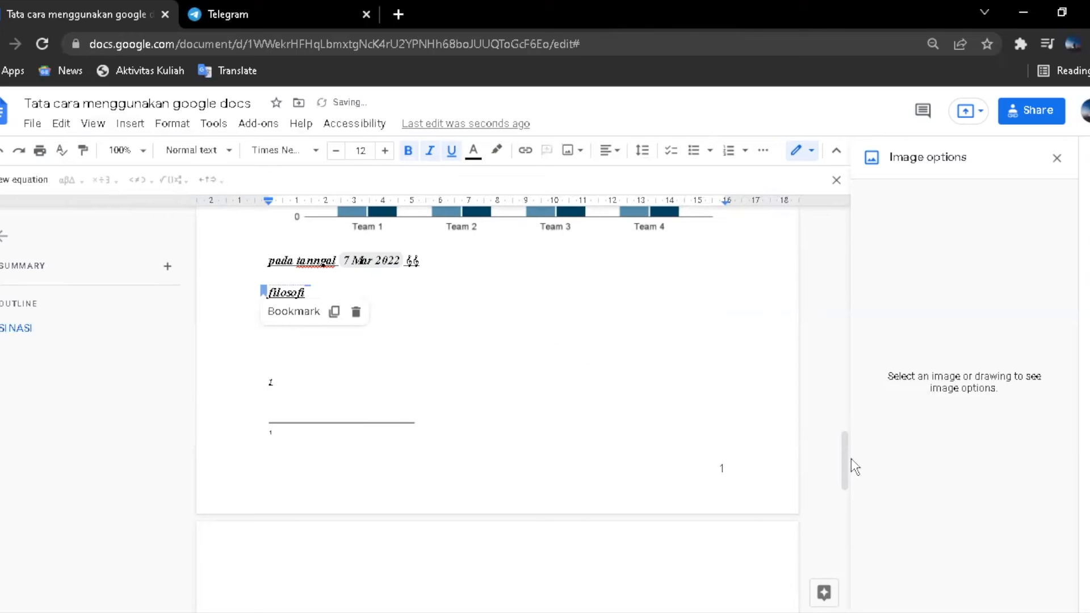
- Apply the Heading 1 paragraph style to the line "SINASI" on the first page
left_click_drag(843, 453, 837, 219)
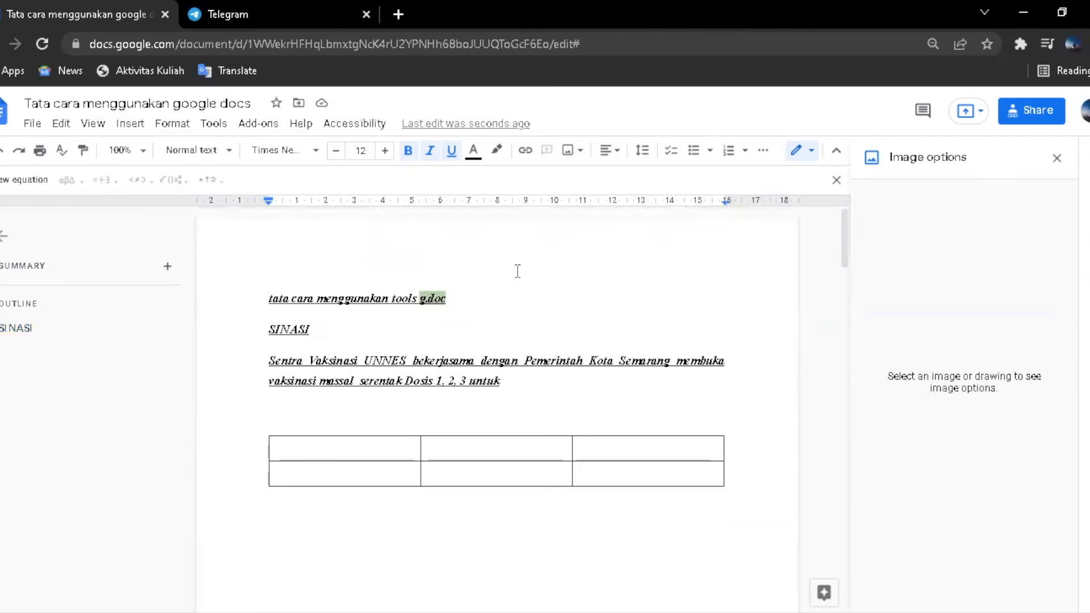
left_click_drag(319, 322, 261, 325)
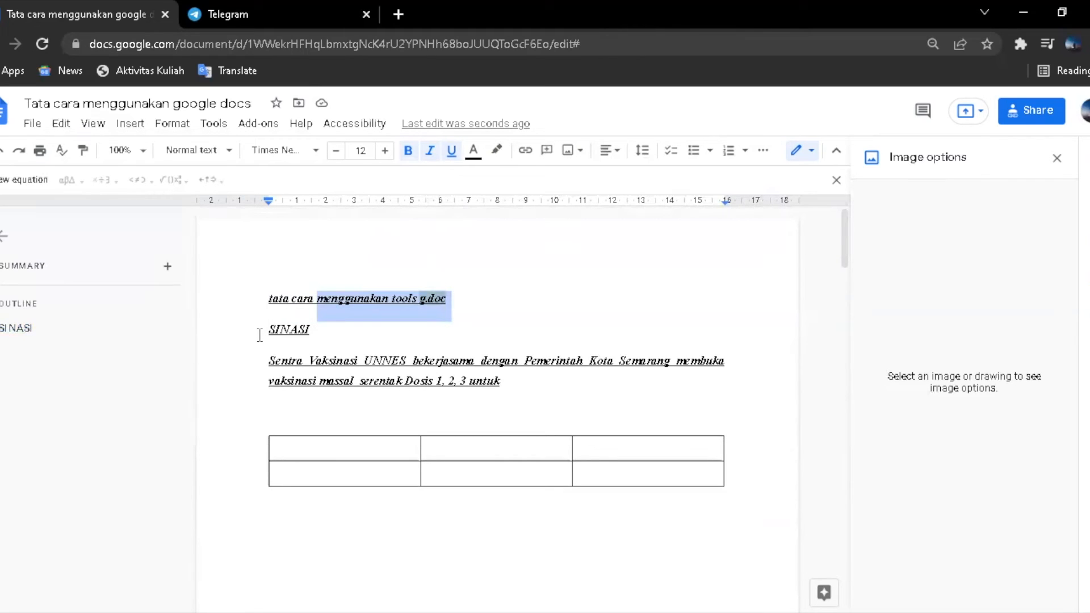
left_click(270, 335)
left_click_drag(269, 335, 328, 330)
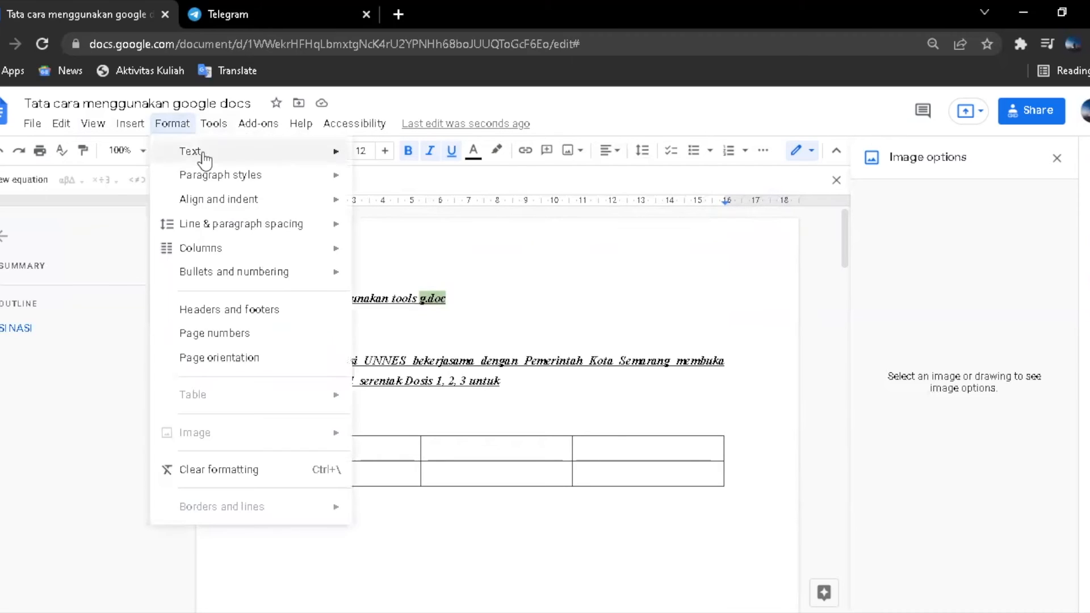
mouse_move(213, 174)
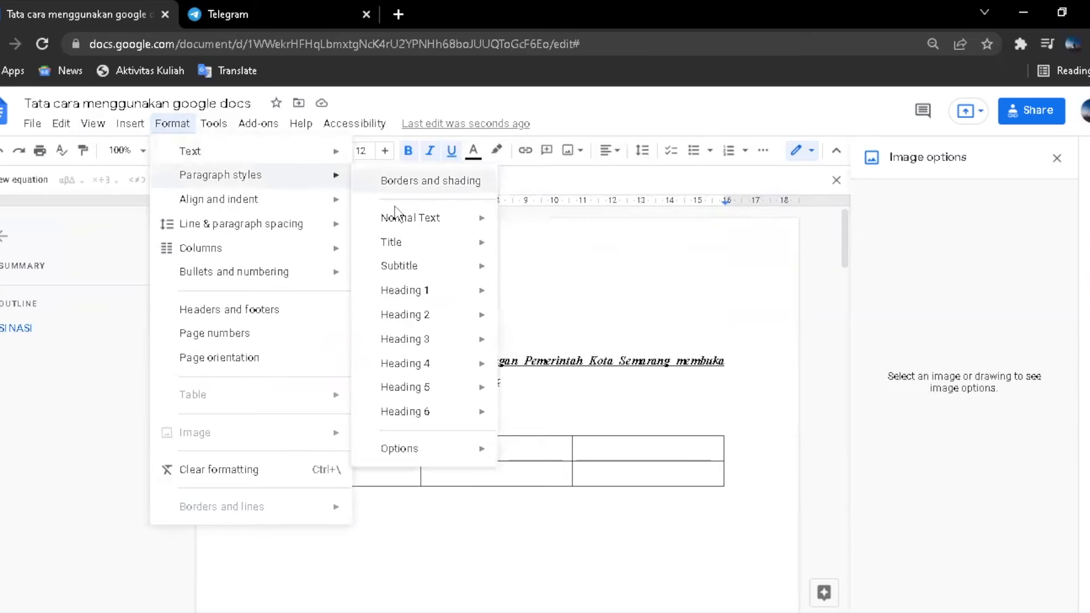
mouse_move(402, 243)
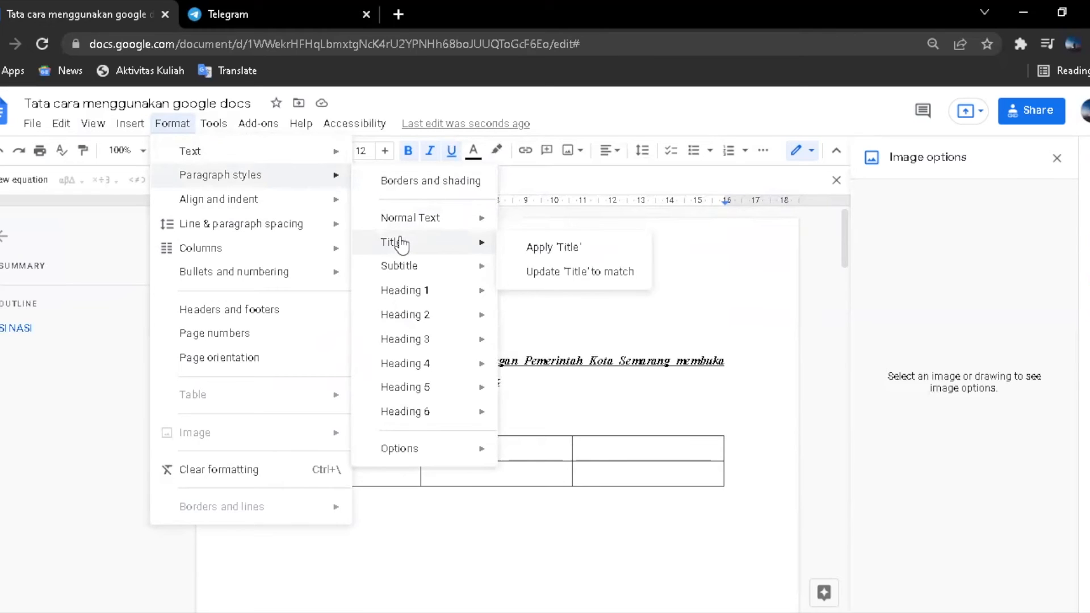
mouse_move(434, 304)
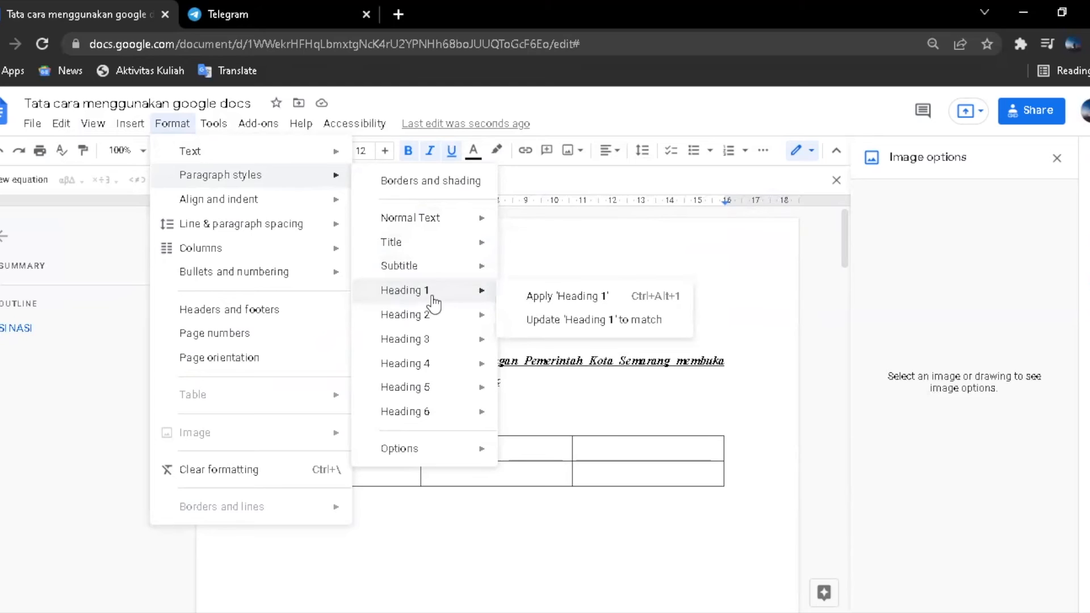
left_click(580, 304)
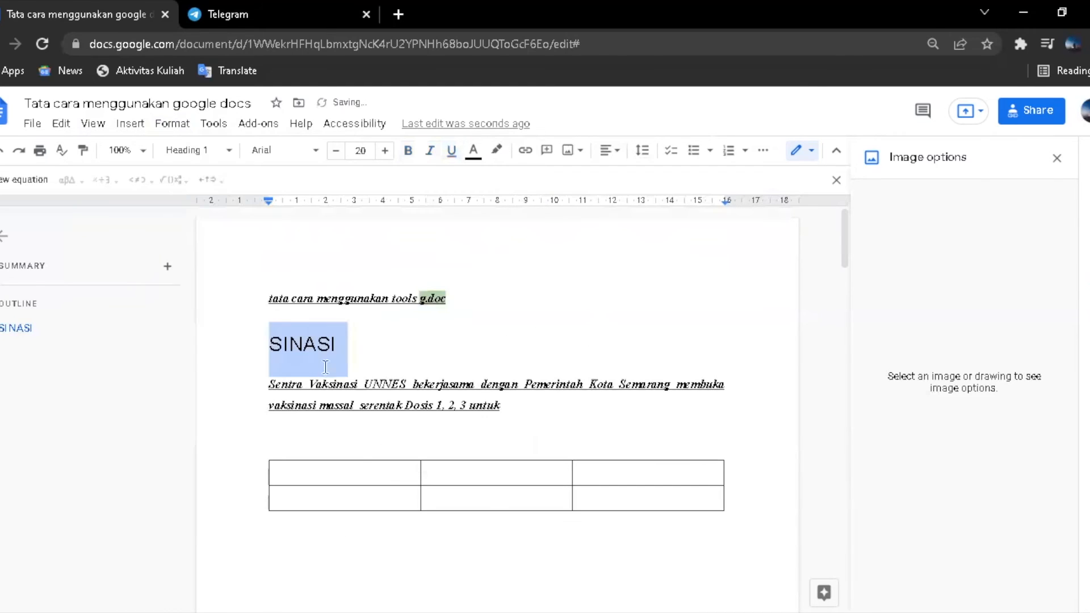
left_click(354, 362)
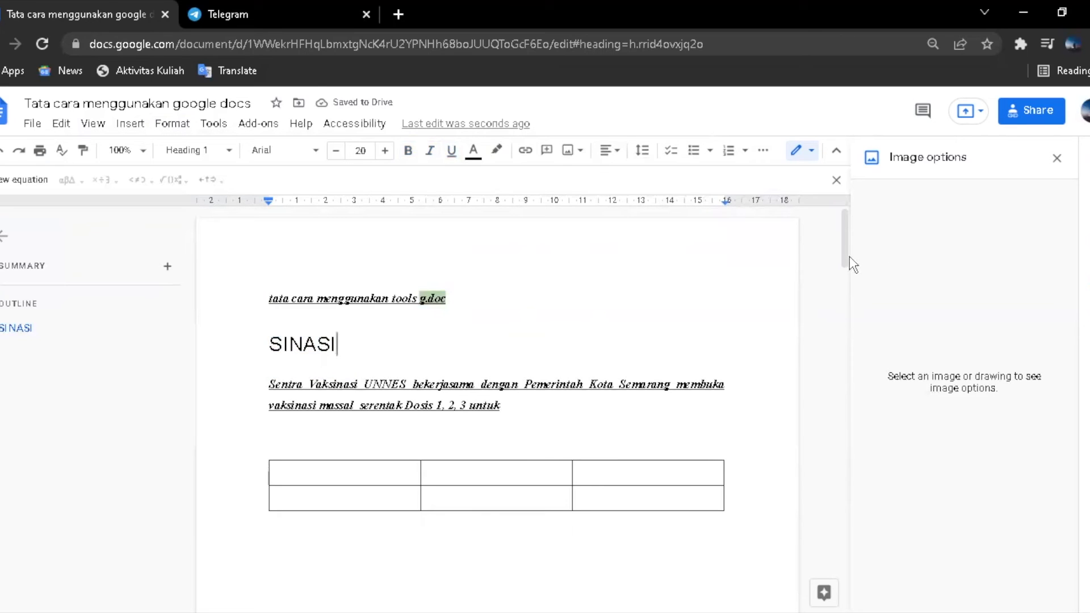
- Apply the Heading 2 paragraph style to the date line "pada tanngal 7 Mar 2022" below the chart
left_click_drag(849, 256, 843, 452)
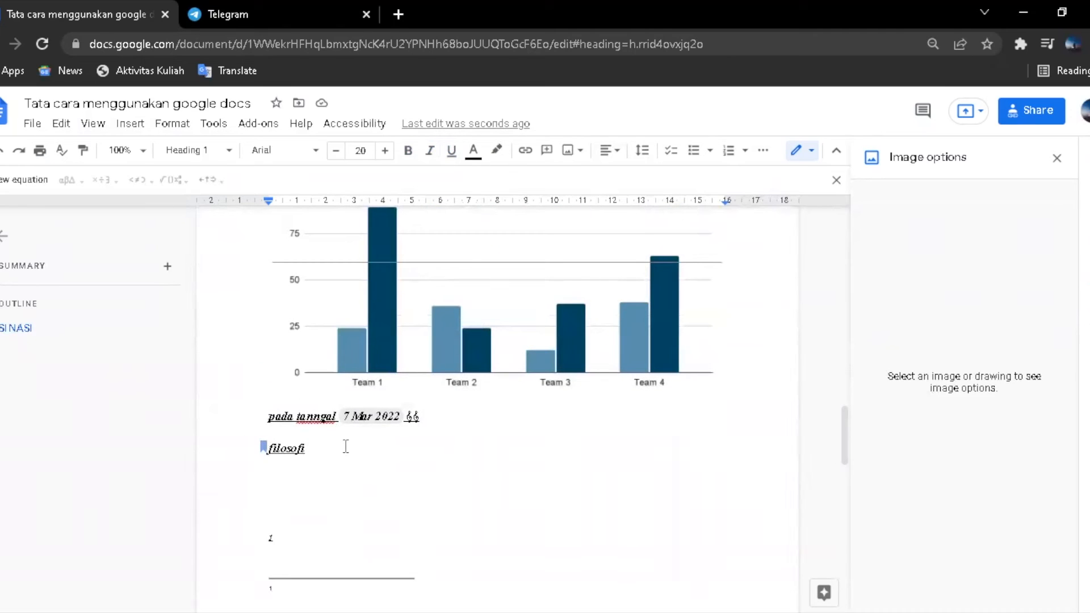
left_click_drag(276, 418, 448, 420)
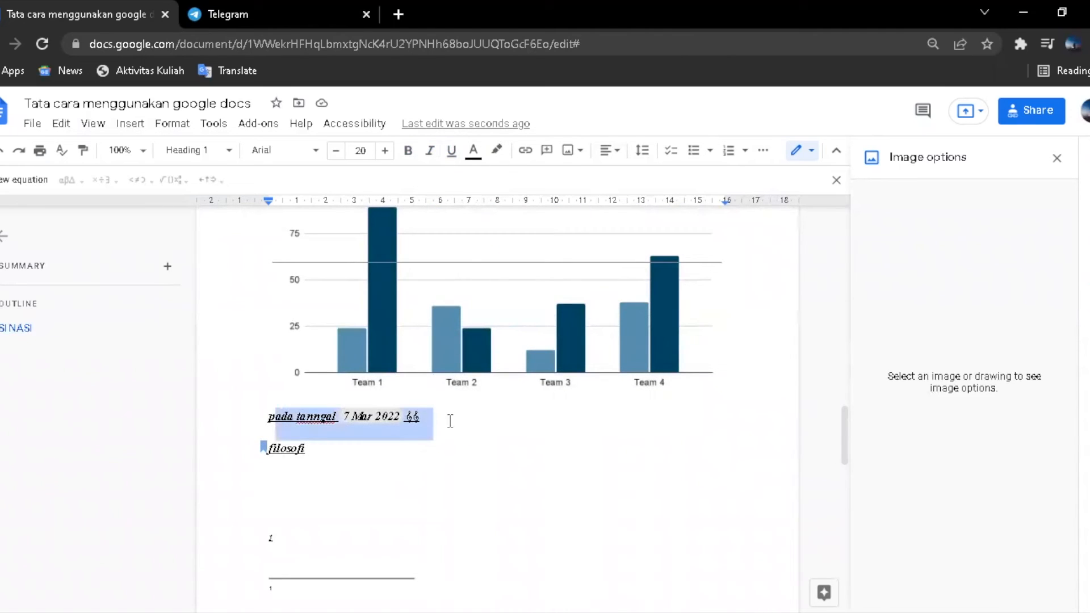
left_click(172, 124)
mouse_move(250, 179)
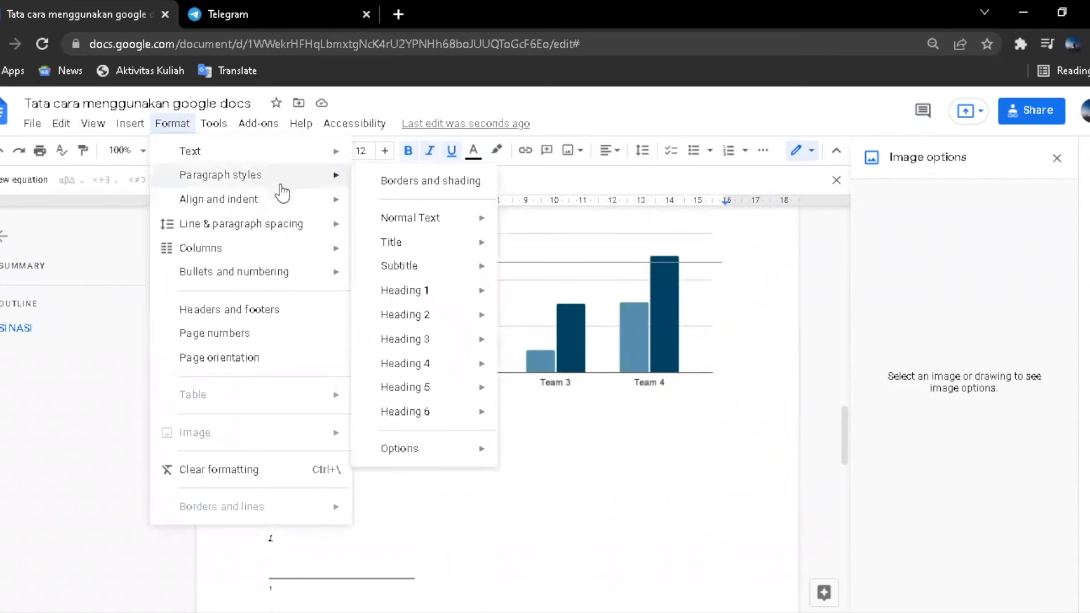
mouse_move(428, 316)
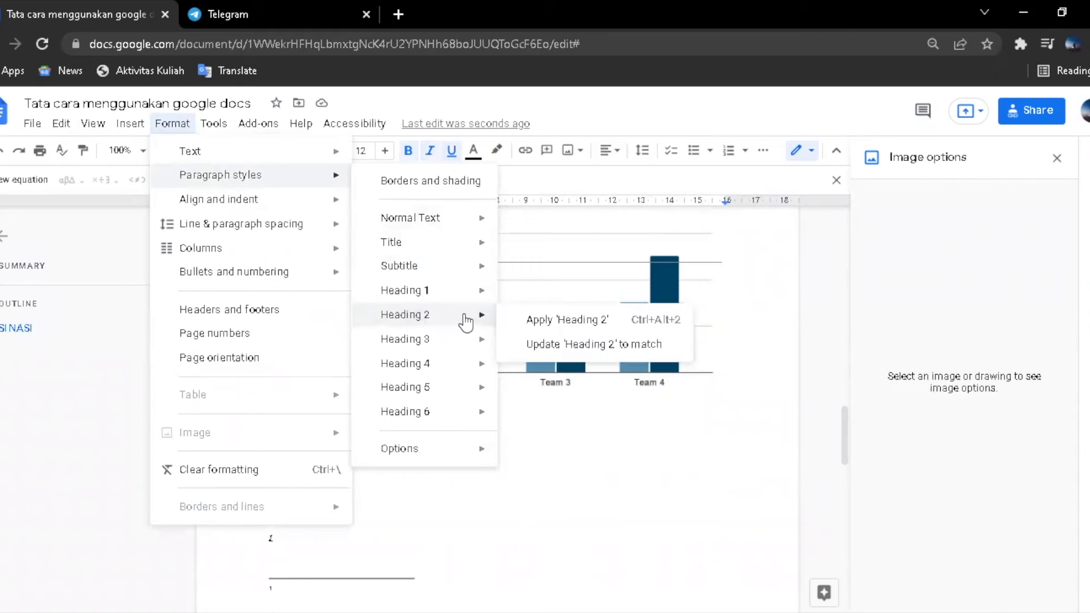
left_click(531, 318)
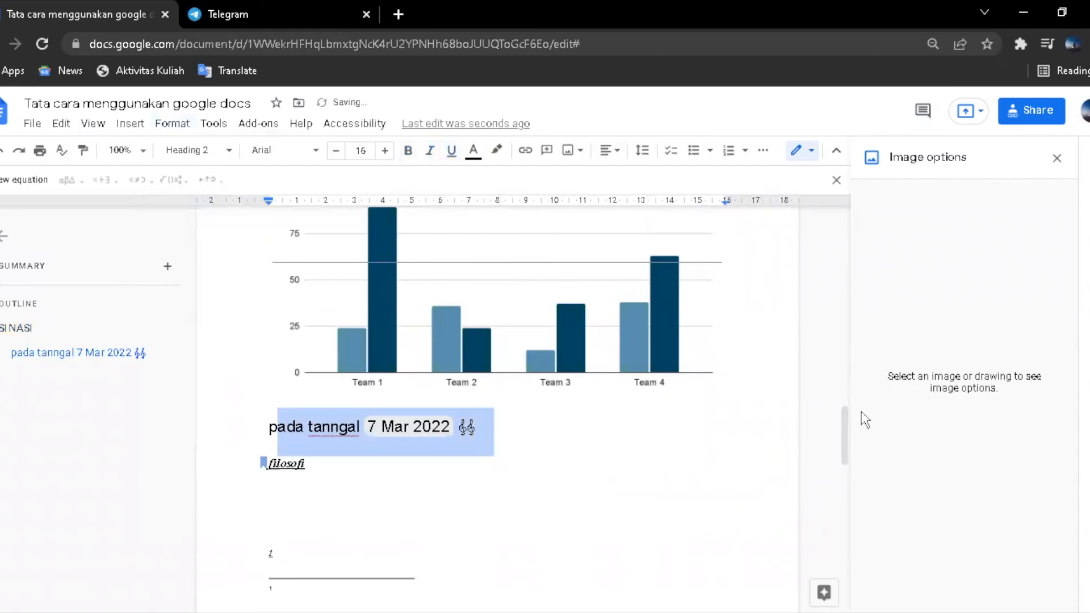
- Insert a table of contents with page numbers on the blank line below "filosofi"
left_click_drag(844, 443, 843, 489)
left_click(317, 250)
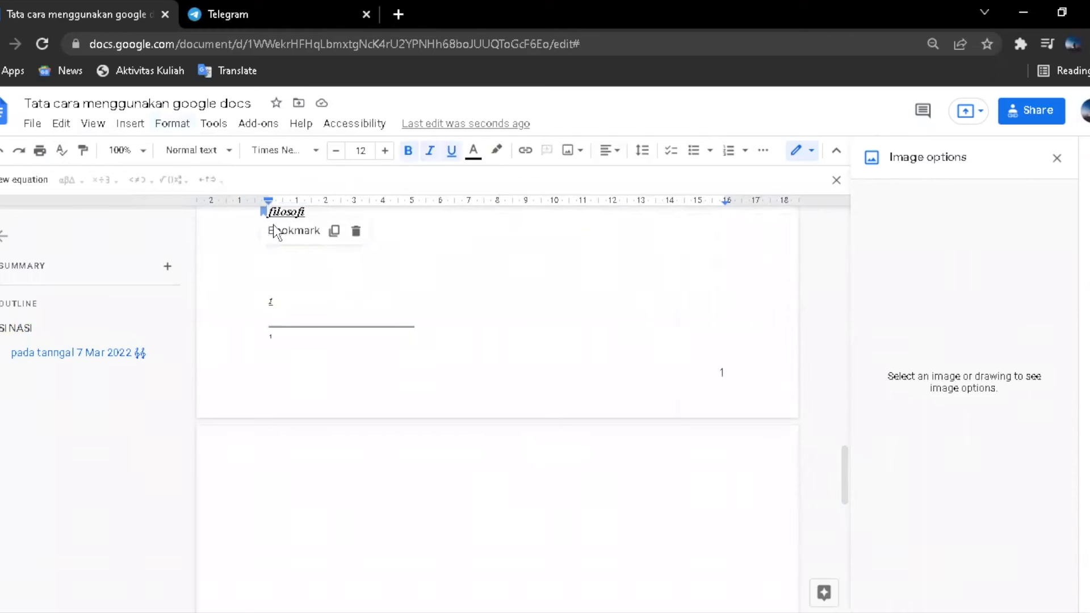
left_click(137, 125)
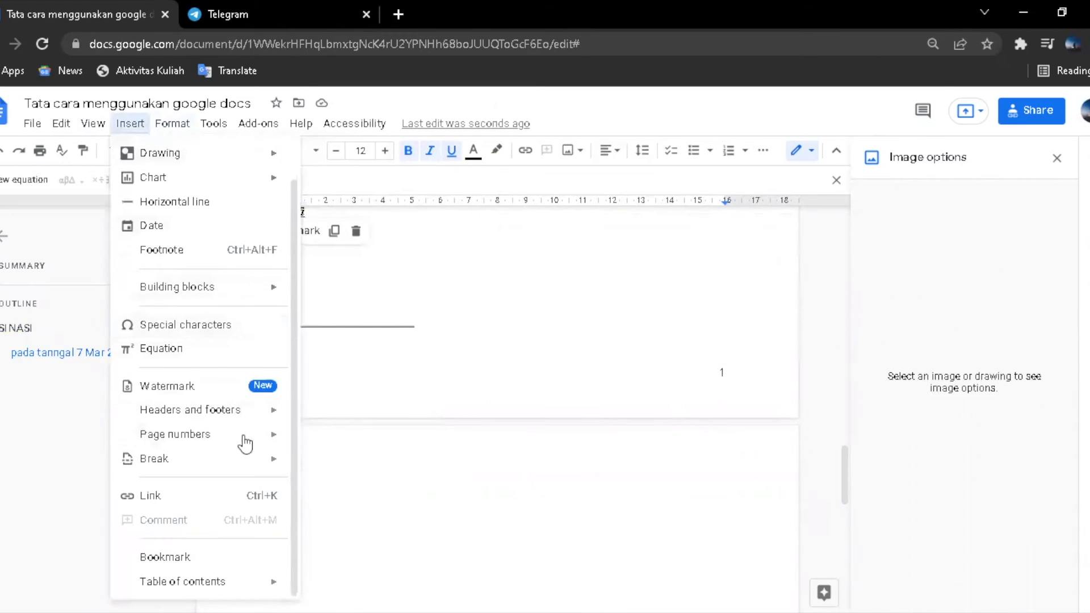
key("Right")
mouse_move(130, 126)
mouse_move(219, 580)
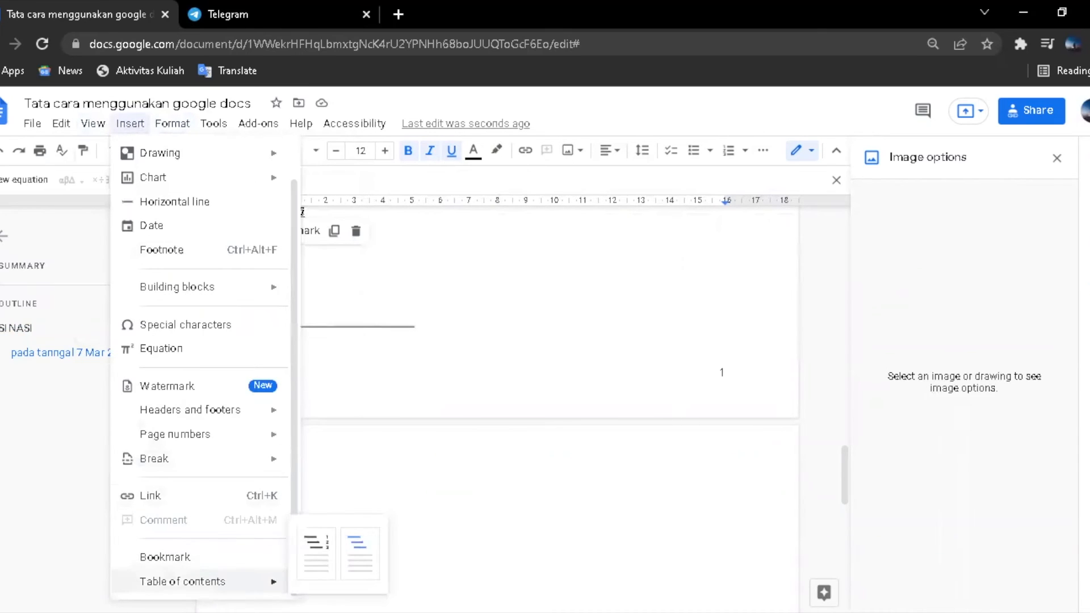
left_click(320, 567)
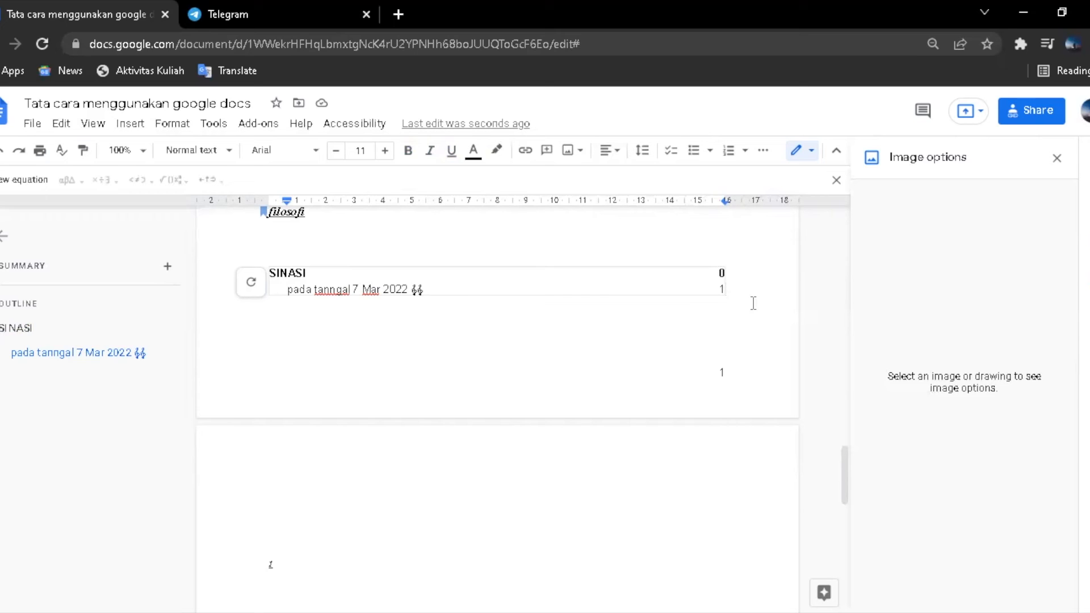
left_click_drag(748, 299, 720, 300)
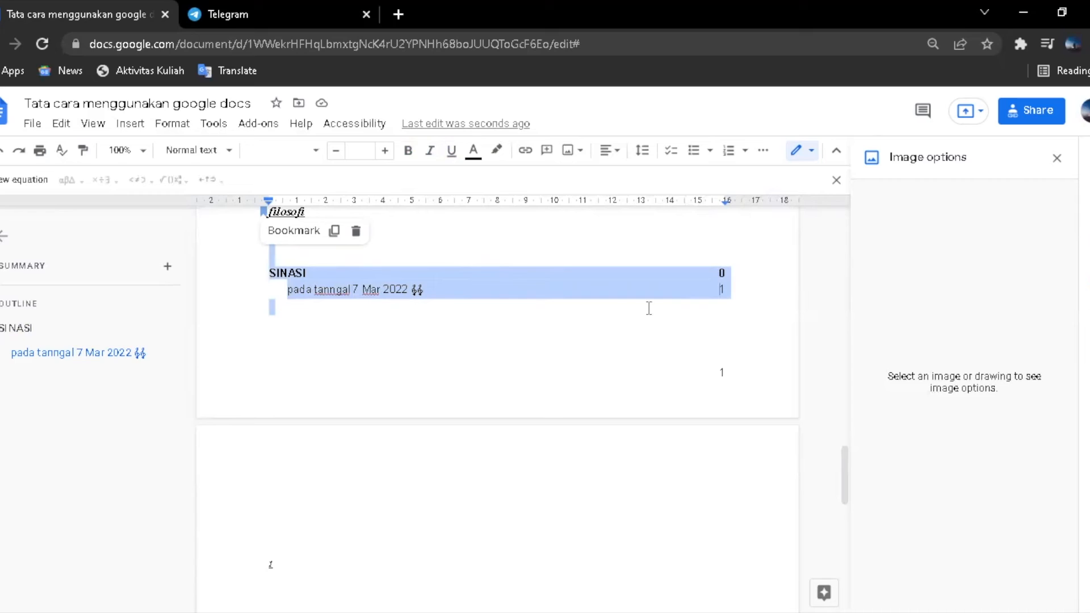
left_click(595, 319)
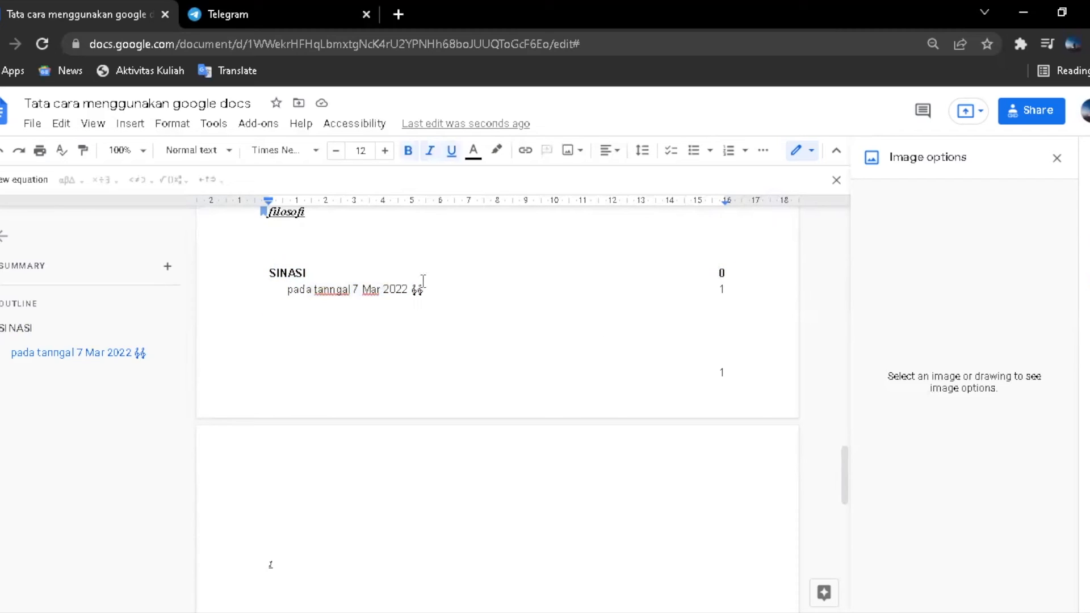
left_click(172, 123)
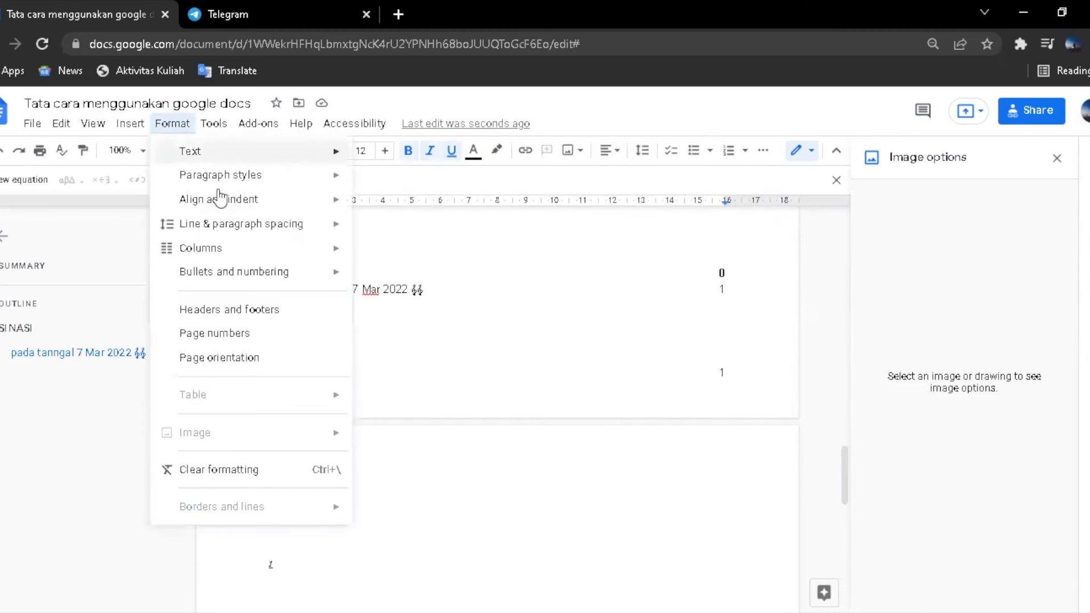
mouse_move(236, 157)
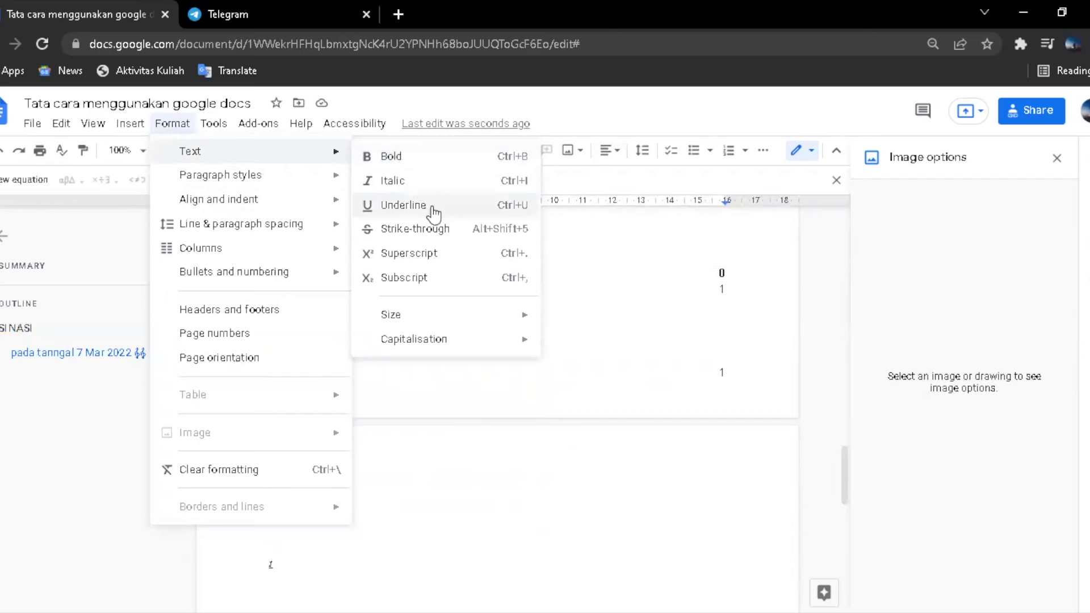
left_click(655, 308)
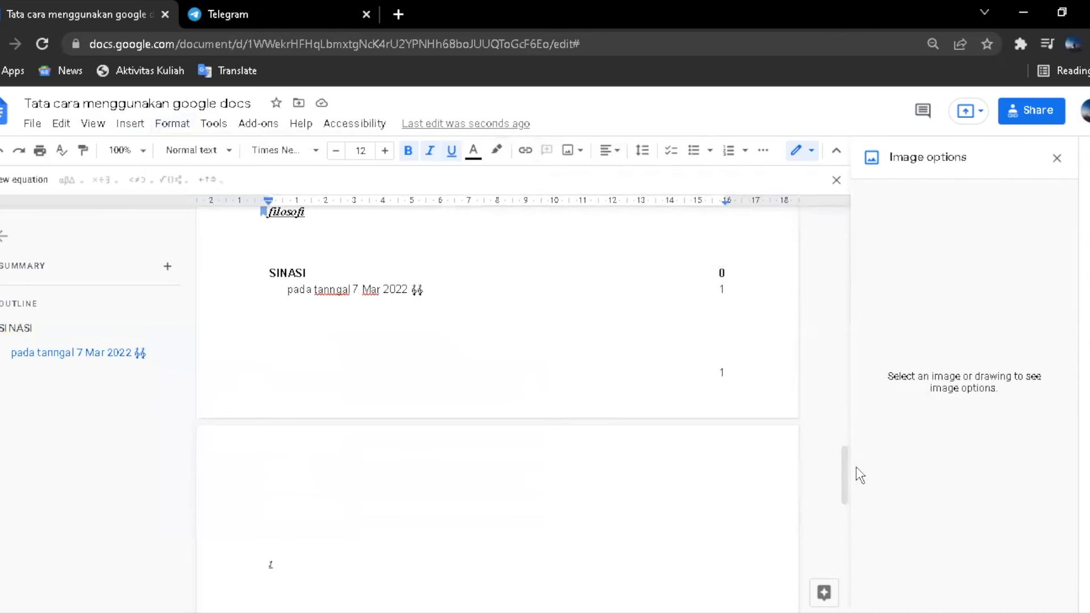
- Add a checklist item reading "edit" on a new line below the table of contents
key("Return")
type("e")
key("BackSpace")
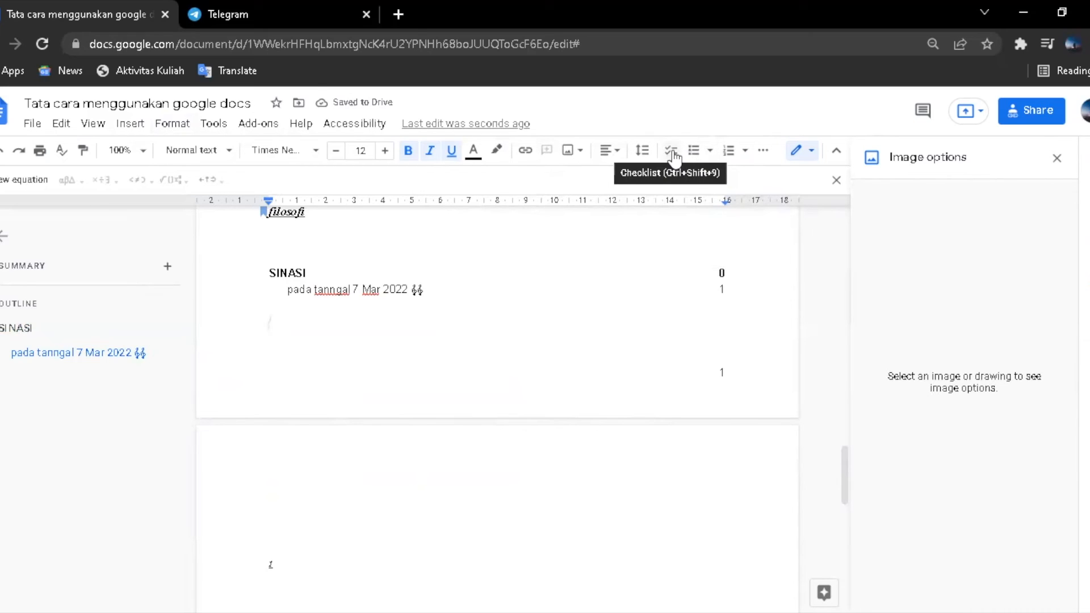
left_click(673, 153)
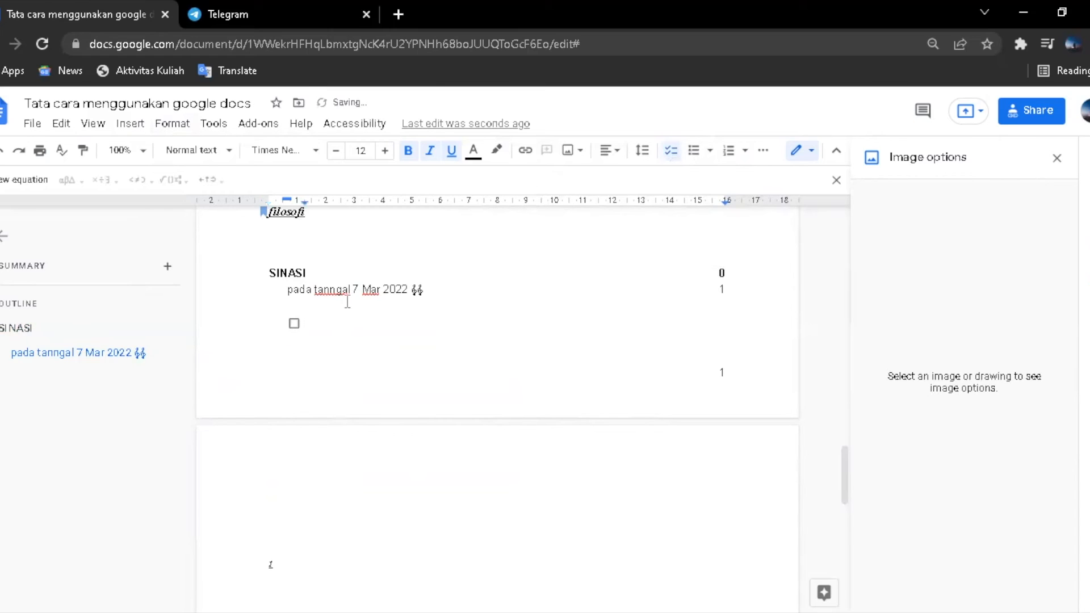
type("edit")
key("Return")
- Add "format" as a second, bulleted list item and convert the whole list to a numbered list
left_click(693, 151)
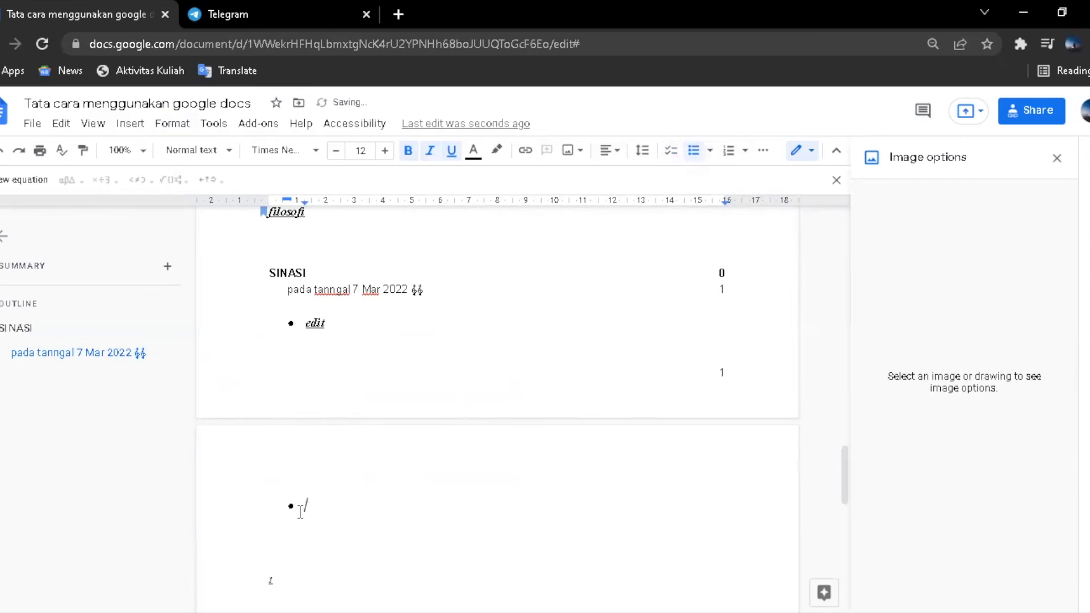
type("format")
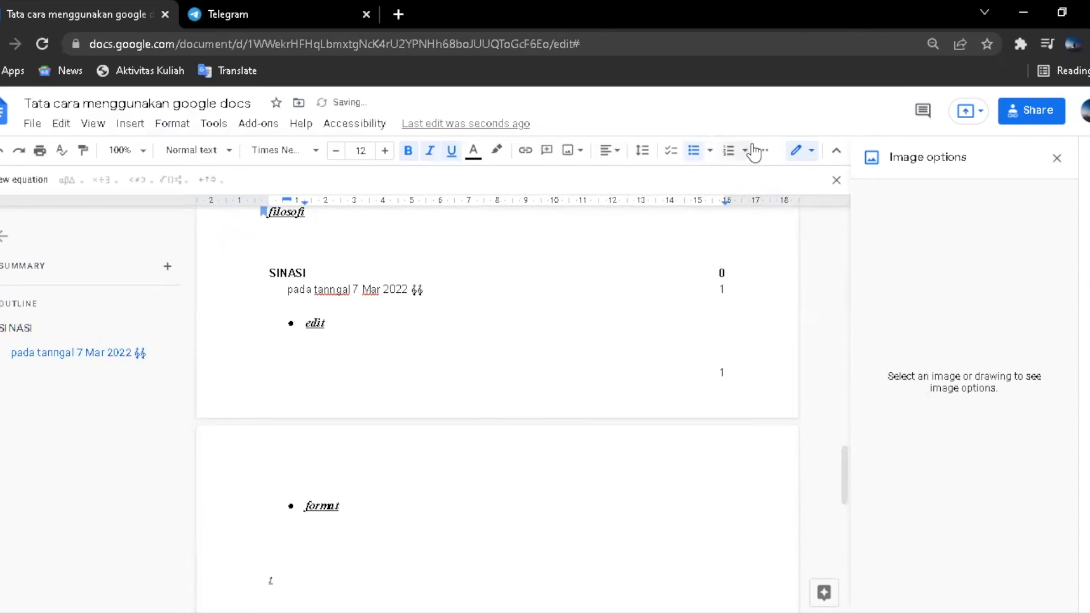
left_click(725, 152)
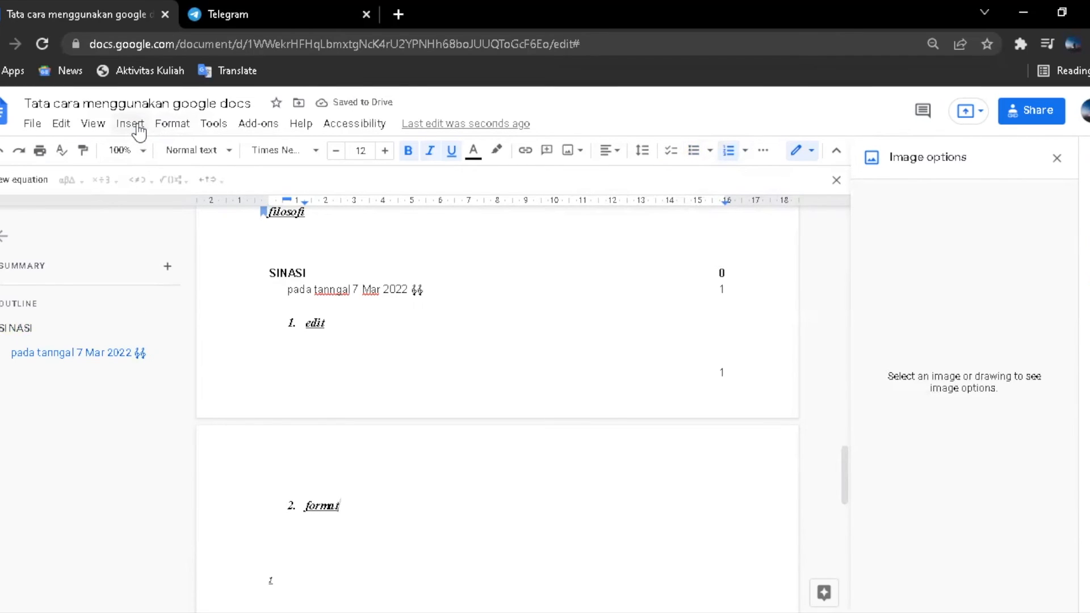
- Apply superscript formatting to the numbered list item "edit"
left_click(137, 126)
left_click(182, 126)
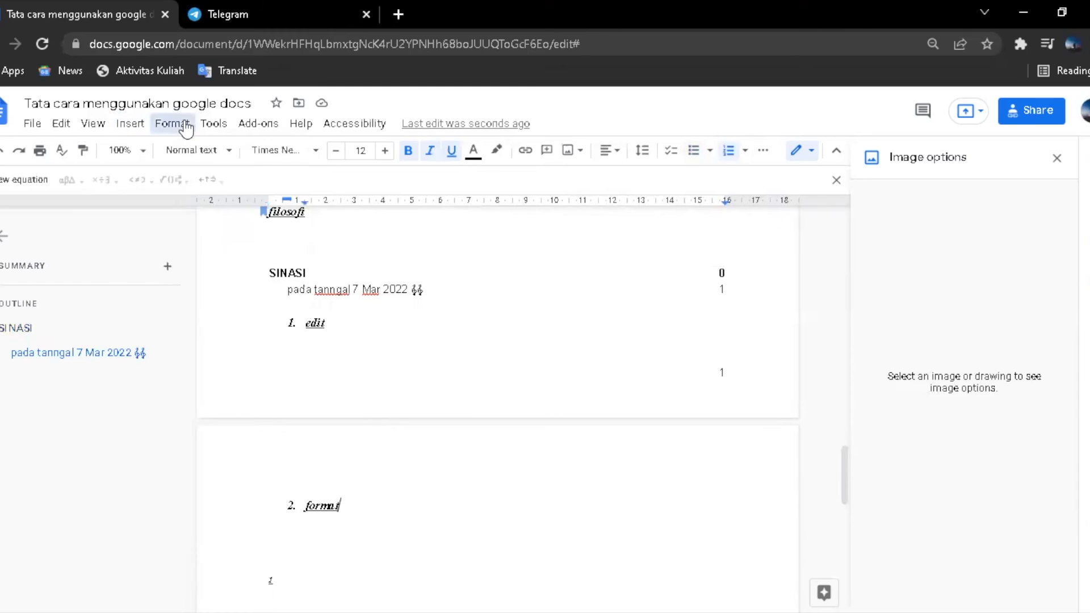
left_click(172, 125)
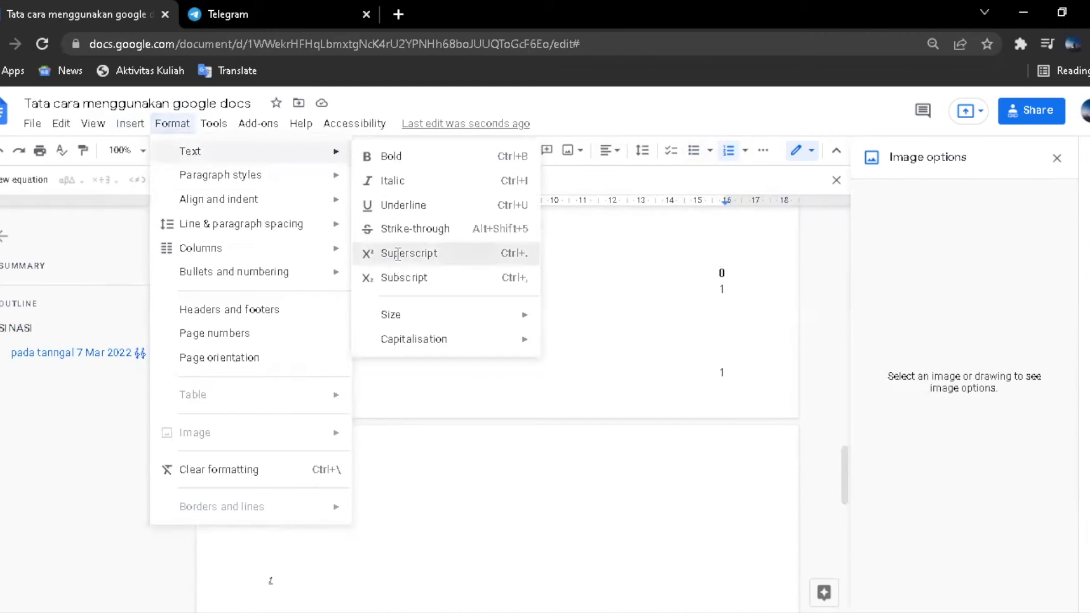
left_click(399, 262)
left_click_drag(330, 324, 290, 320)
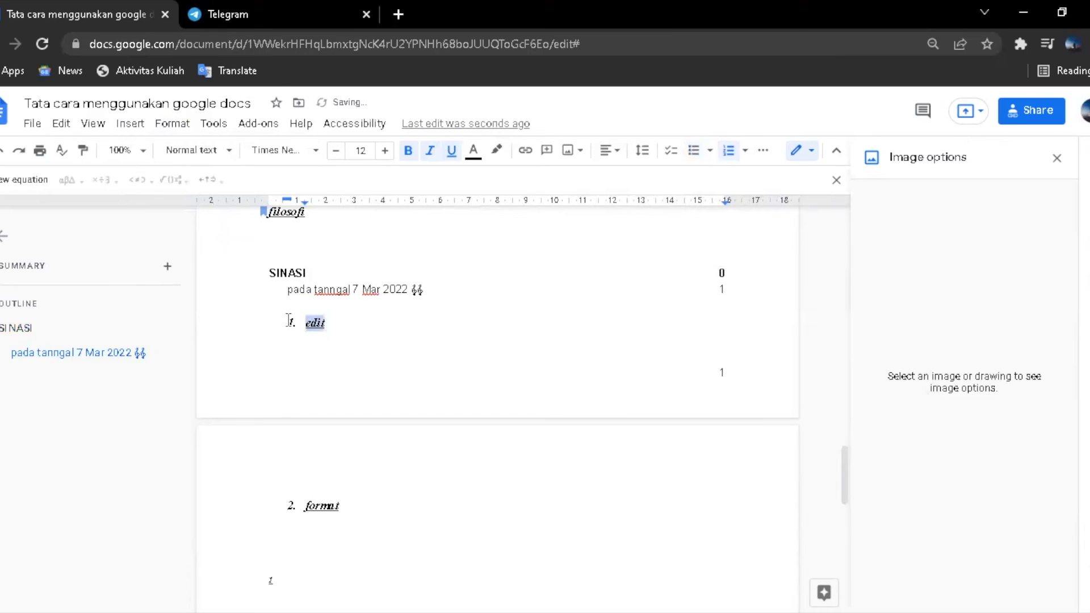
left_click(173, 125)
mouse_move(241, 152)
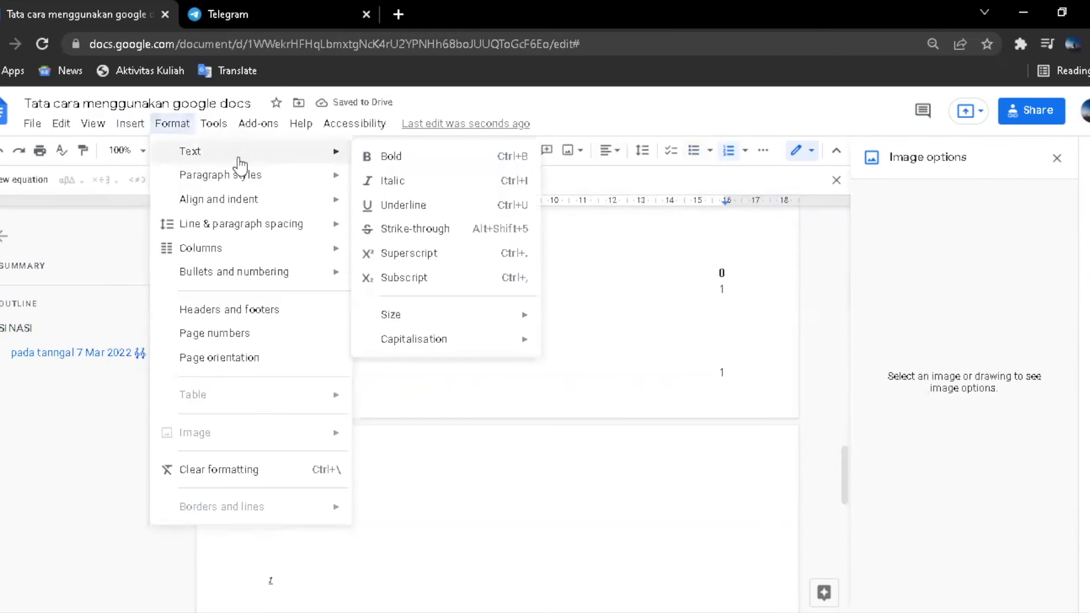
left_click(400, 261)
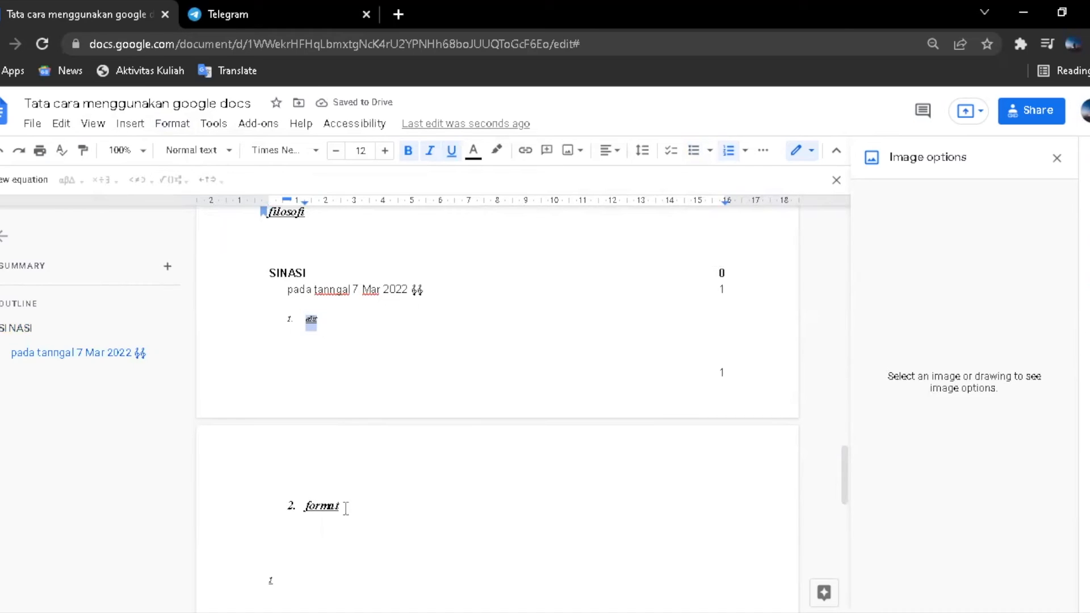
- Remove the superscript formatting from the numbered list item "edit"
left_click_drag(317, 319, 254, 307)
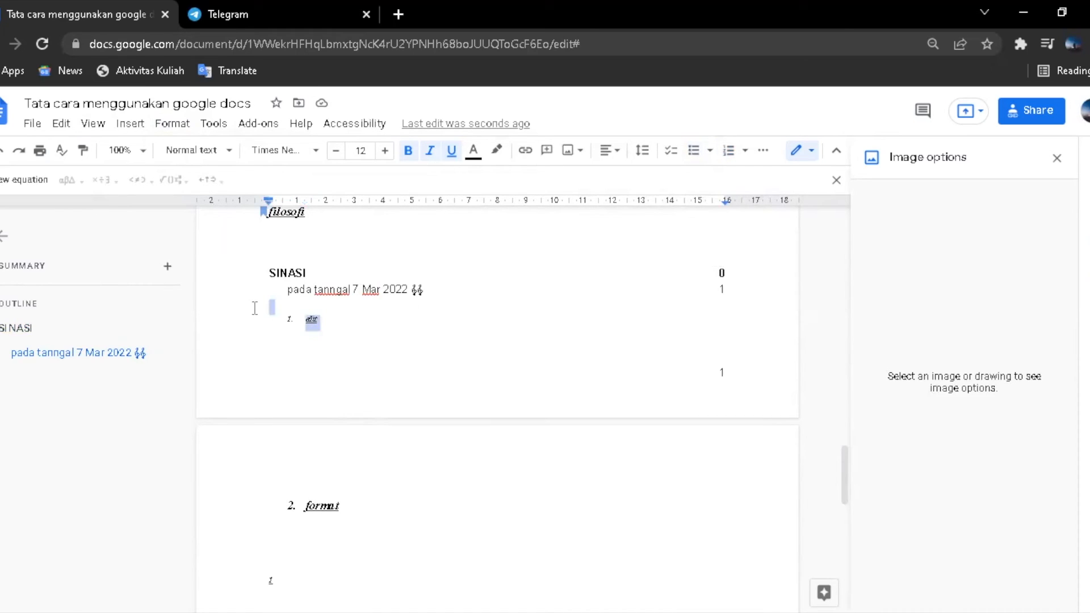
left_click(172, 132)
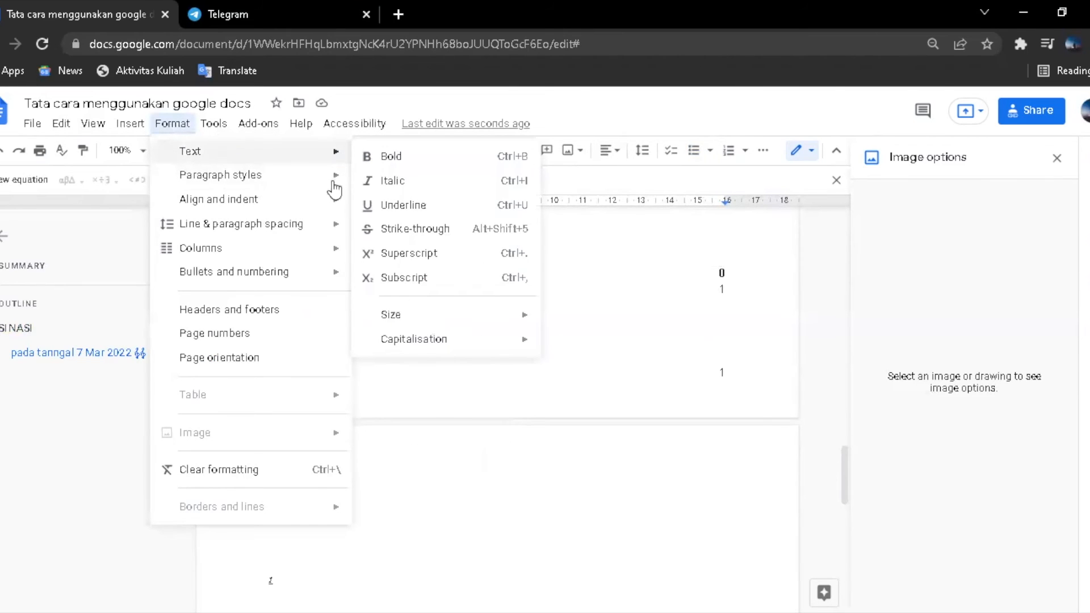
left_click(366, 253)
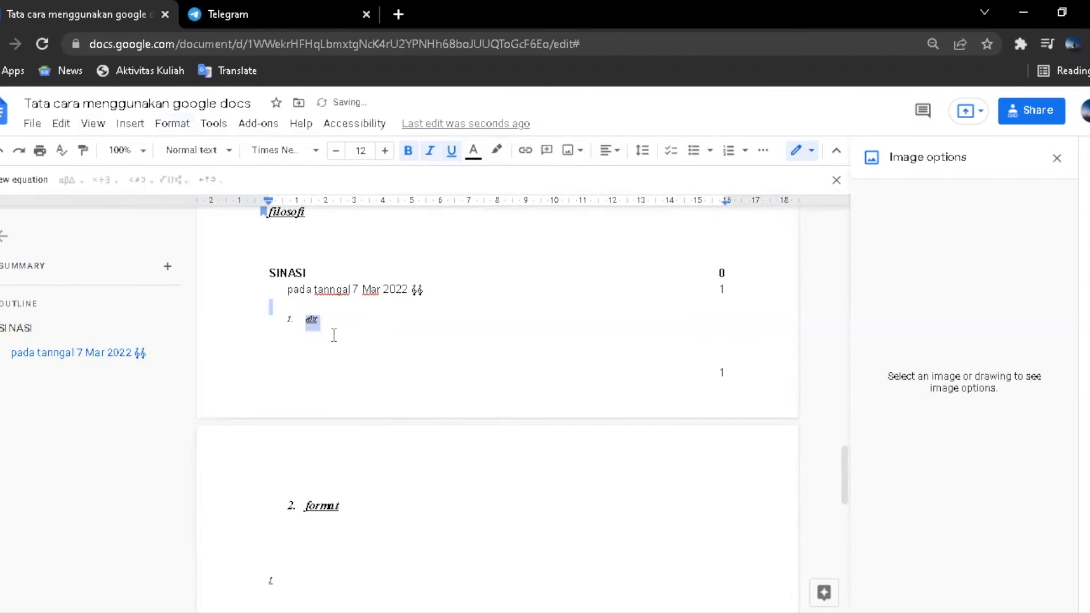
key("ctrl+shift+7")
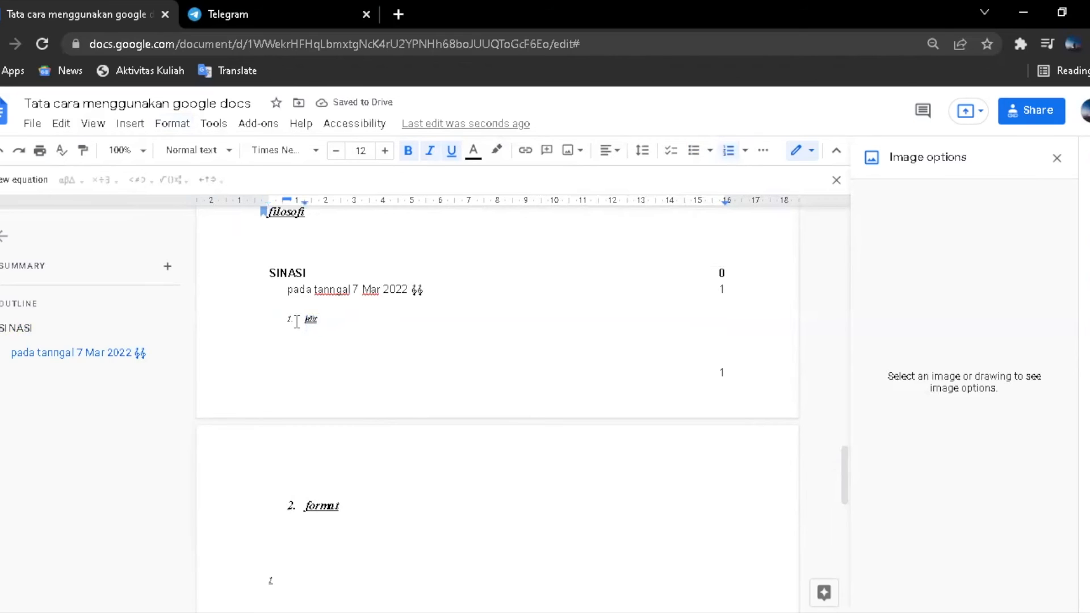
left_click_drag(328, 320, 268, 330)
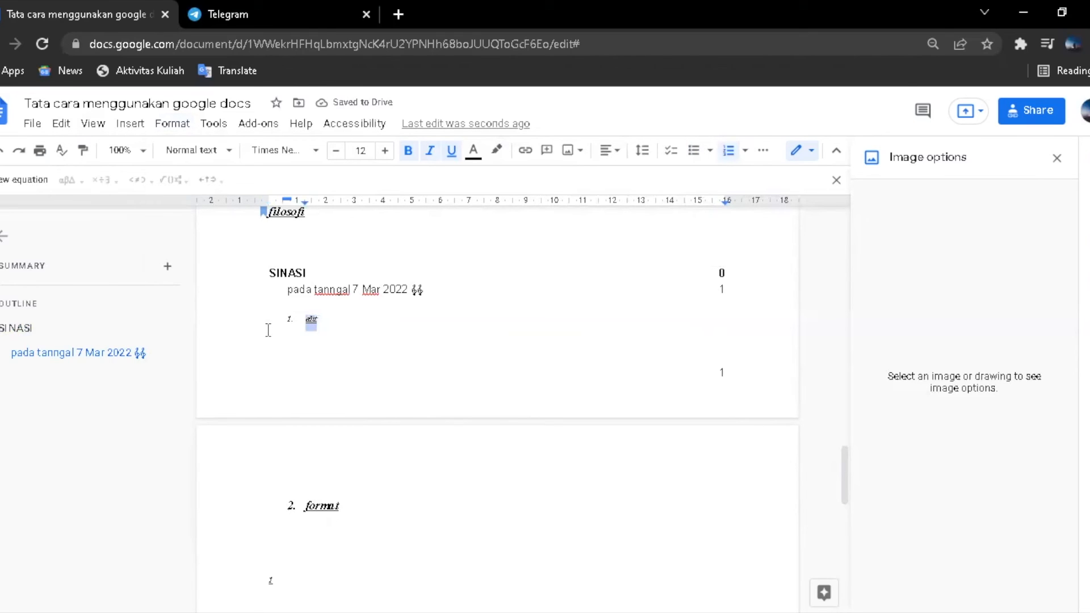
left_click(171, 124)
mouse_move(223, 171)
mouse_move(221, 151)
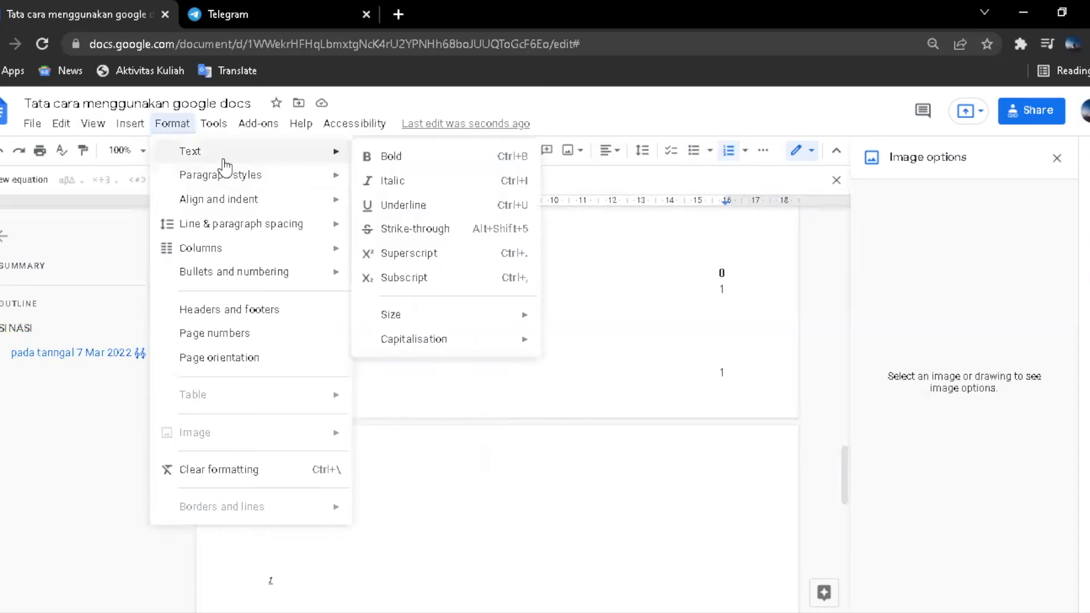
left_click(390, 250)
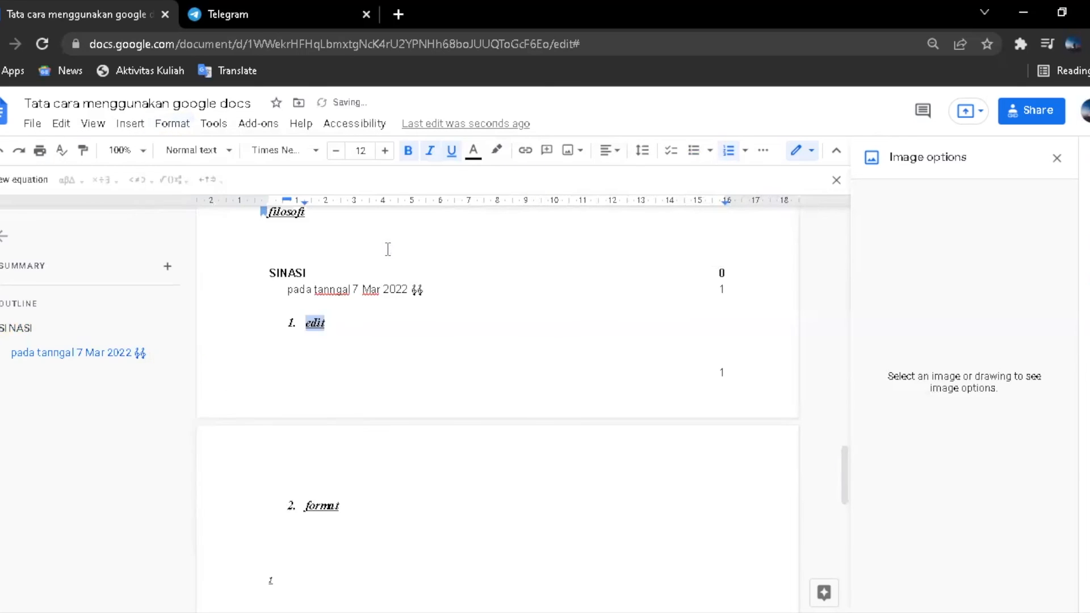
- Apply subscript formatting to the numbered list item "format"
left_click_drag(343, 503, 275, 506)
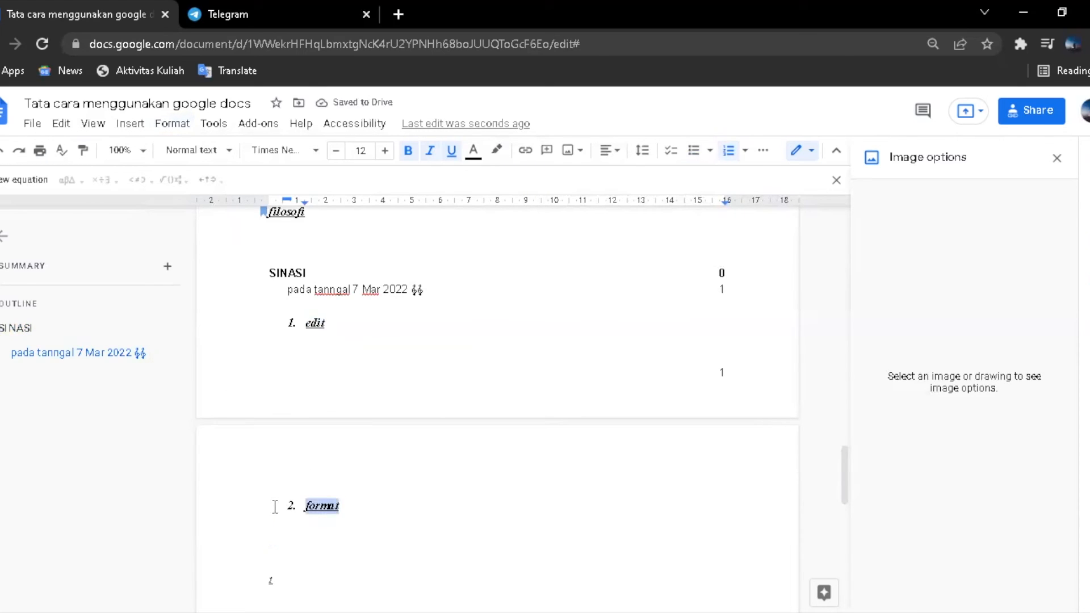
left_click(172, 124)
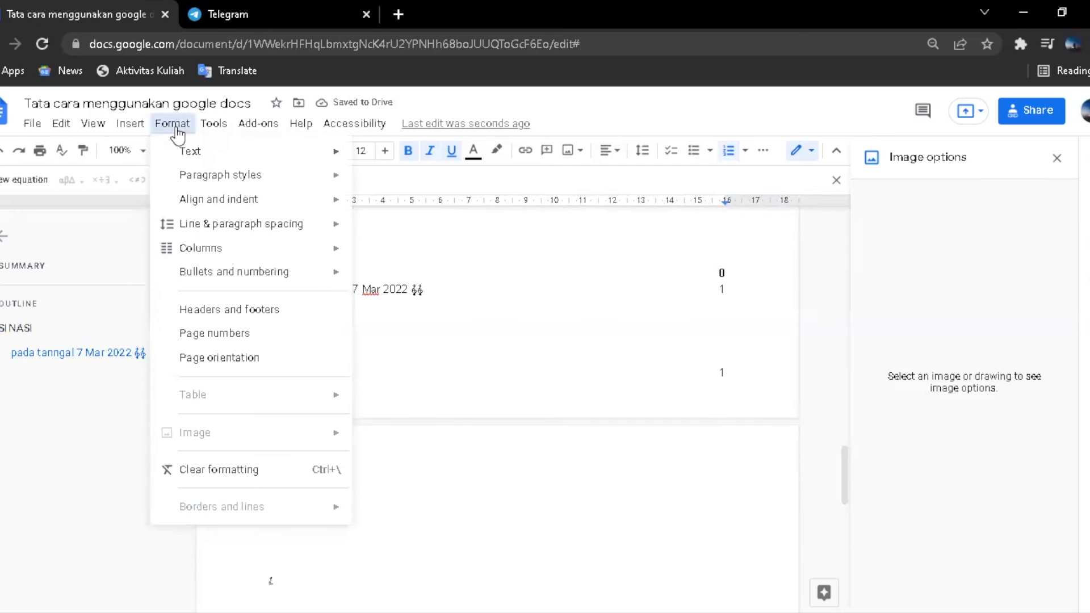
mouse_move(223, 153)
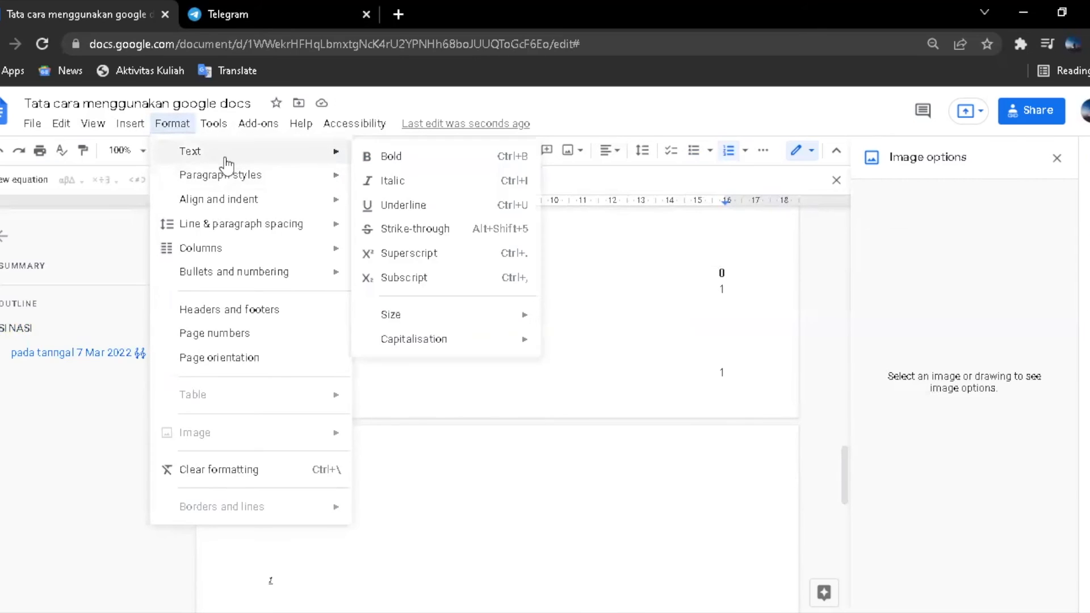
left_click(457, 289)
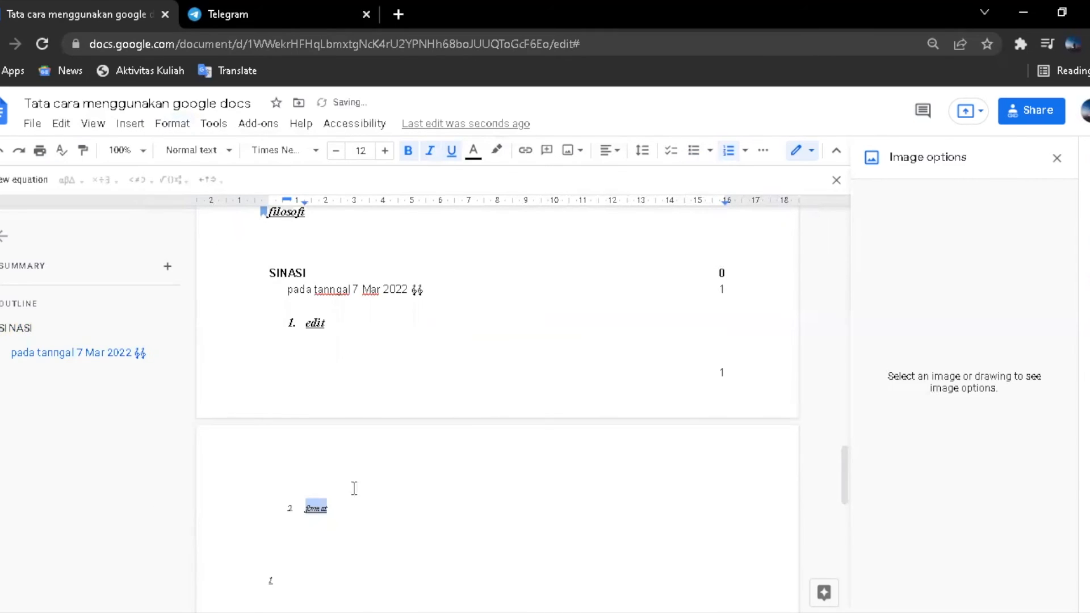
- Remove the subscript formatting from the numbered list item "format"
left_click(339, 506)
left_click_drag(339, 506, 291, 504)
left_click(172, 124)
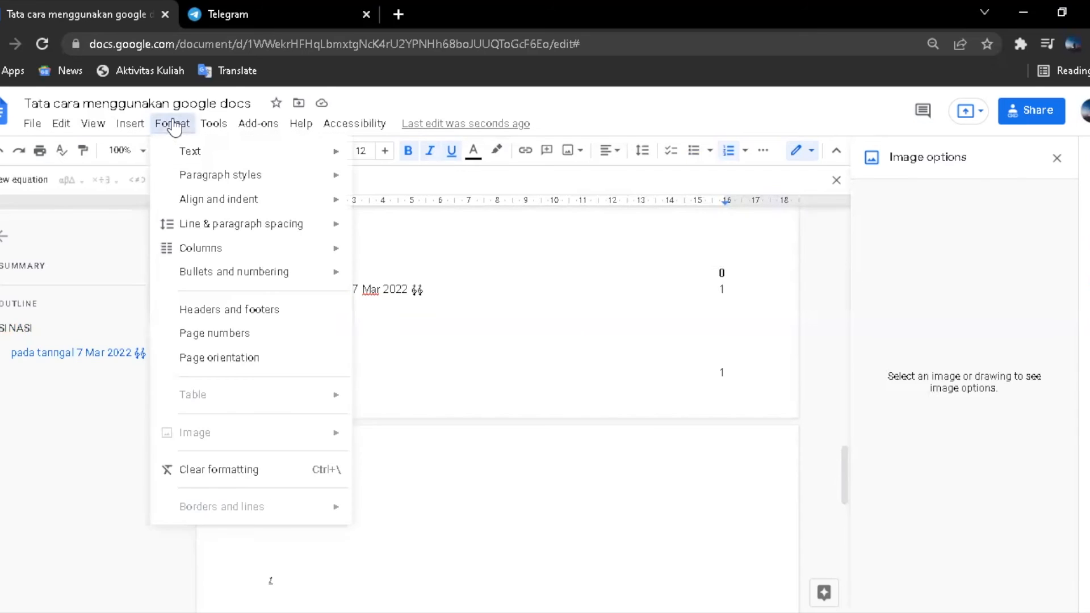
mouse_move(193, 151)
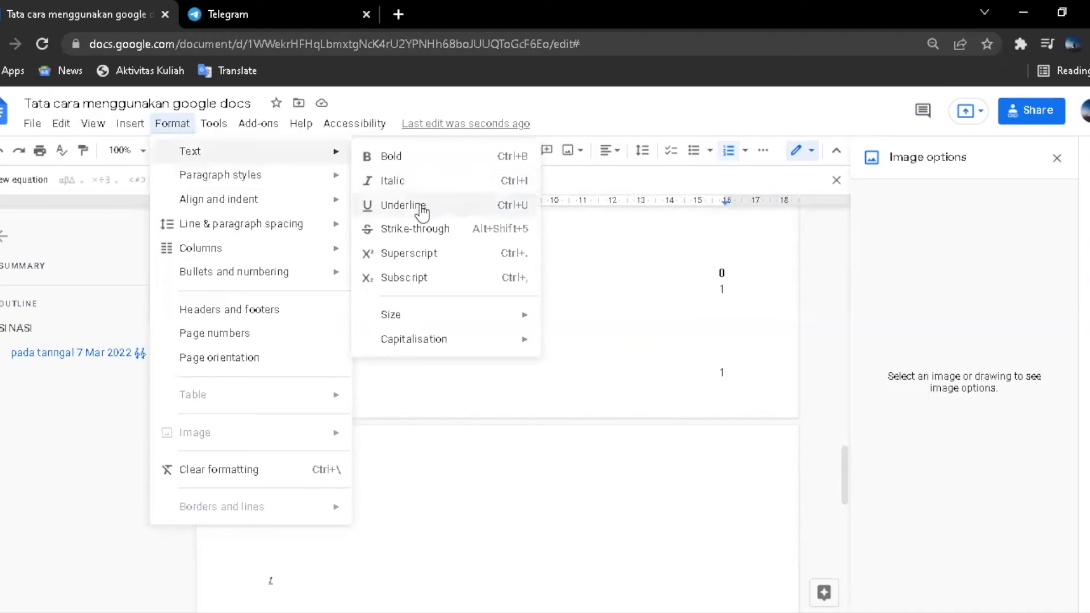
left_click(426, 280)
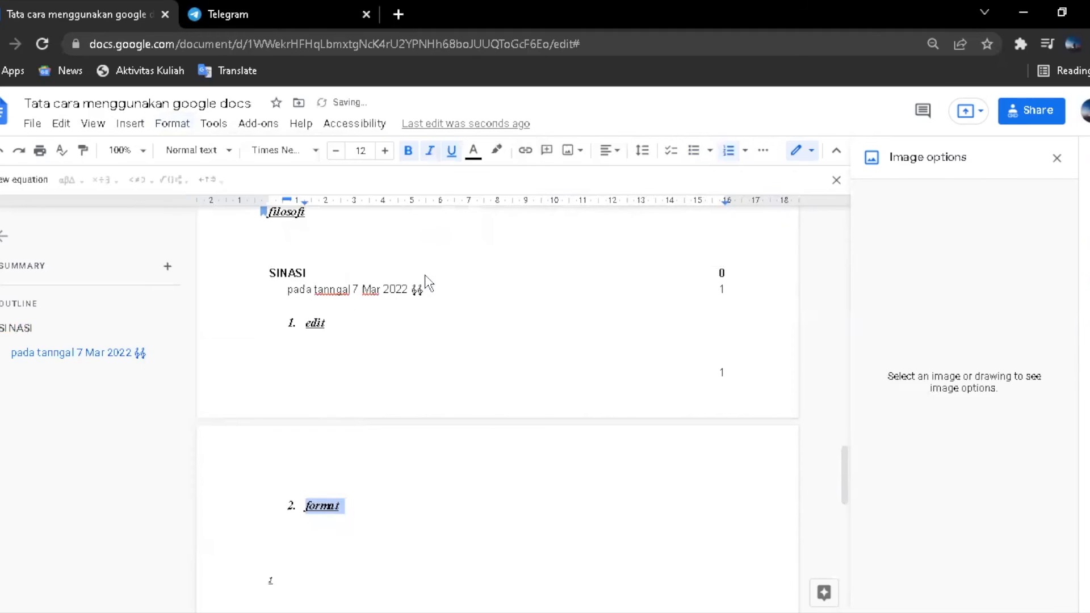
left_click(347, 520)
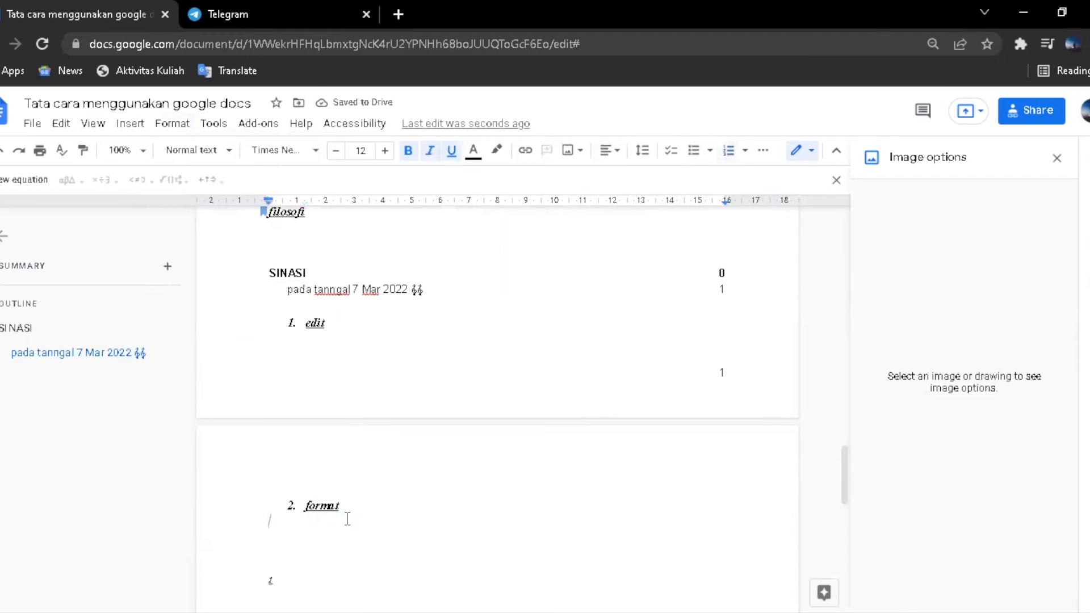
left_click(173, 125)
mouse_move(307, 239)
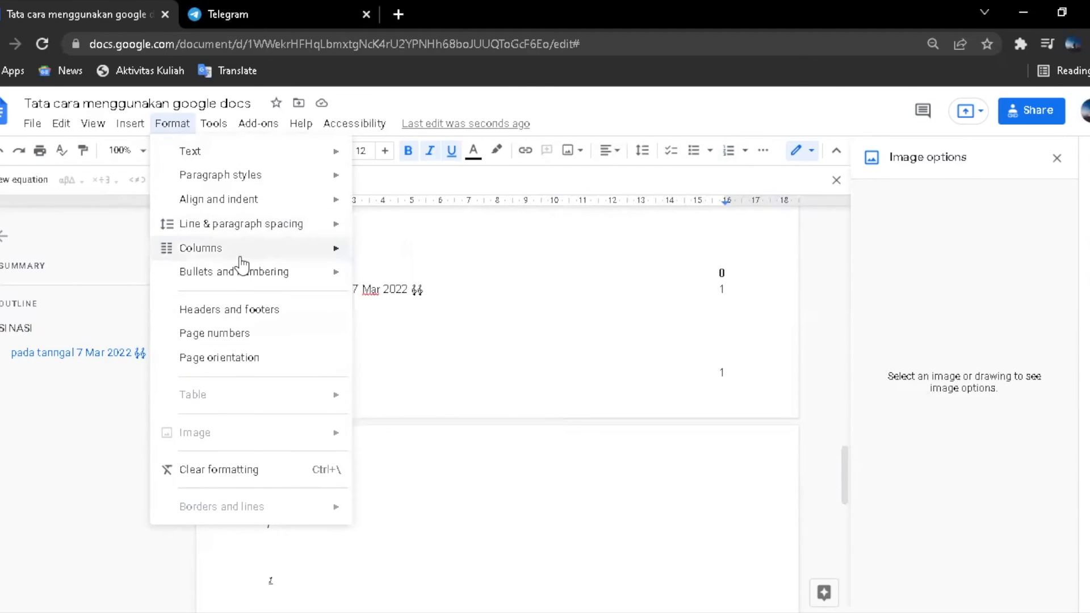
mouse_move(251, 256)
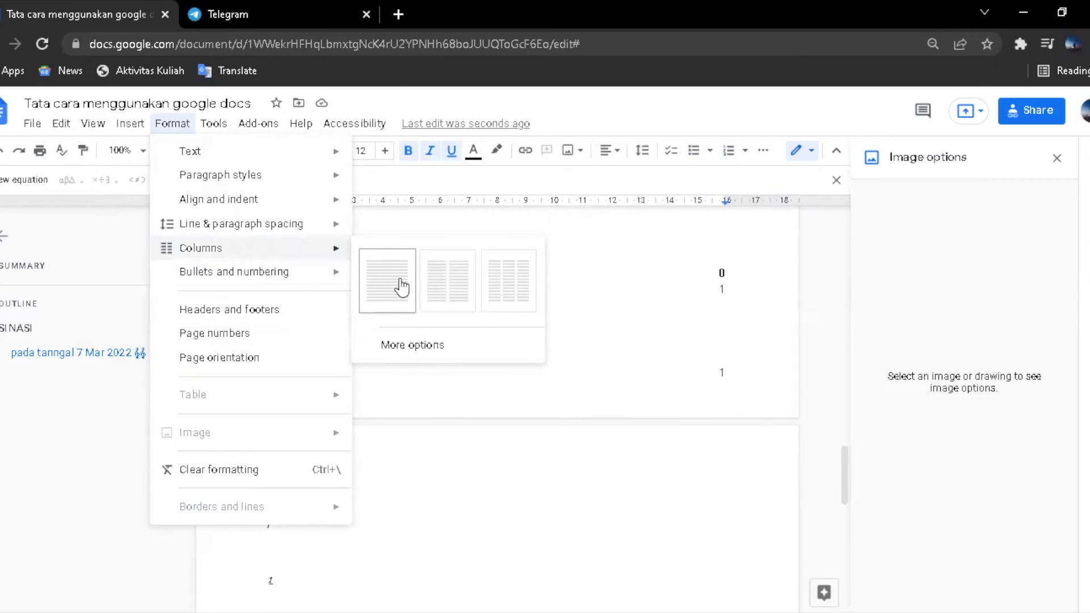
mouse_move(301, 273)
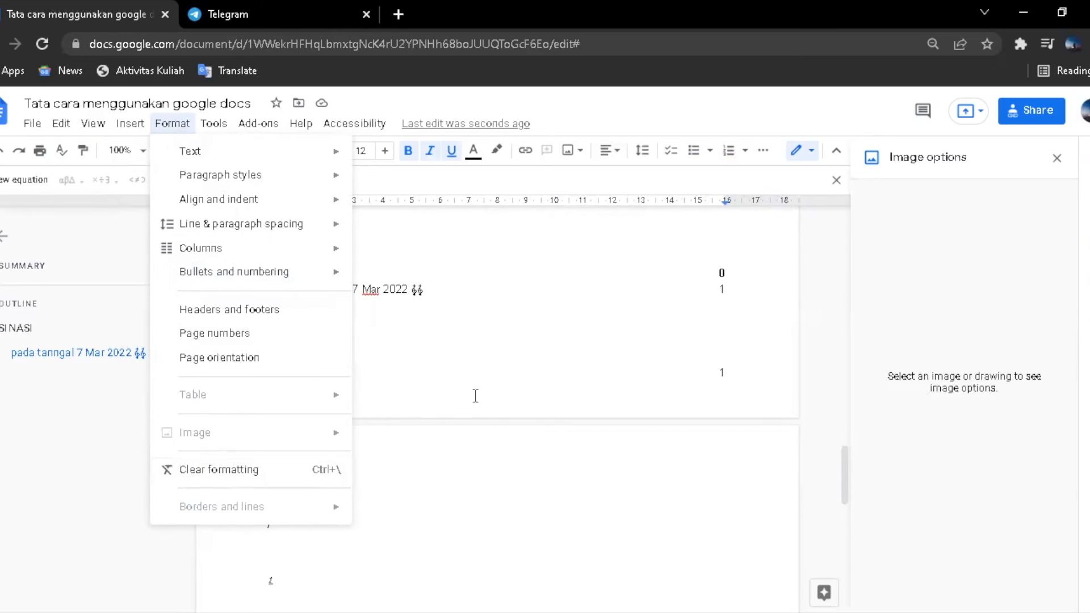
left_click(391, 517)
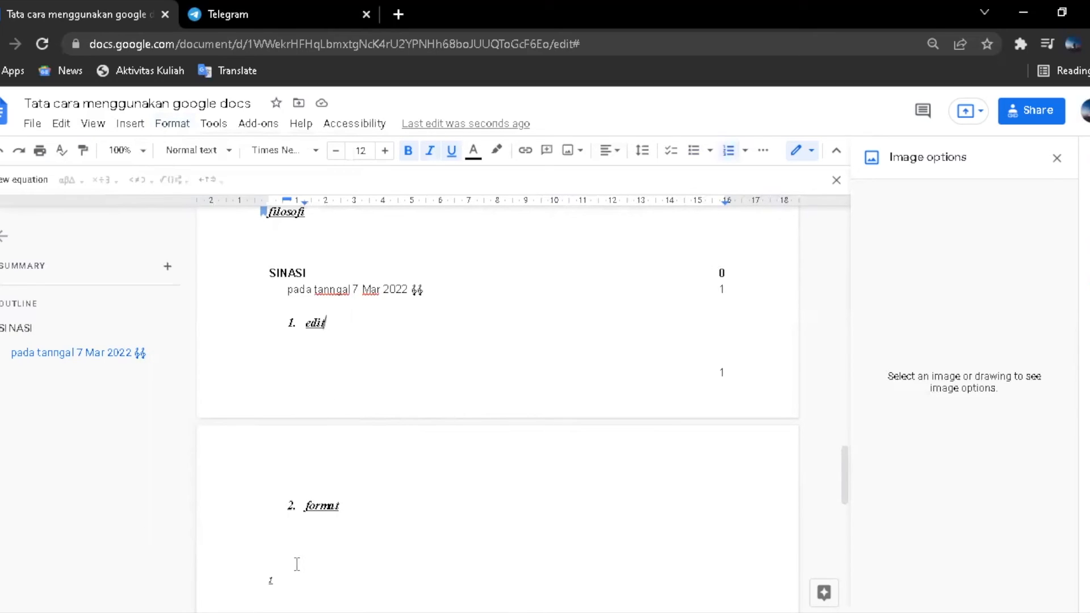
left_click(296, 545)
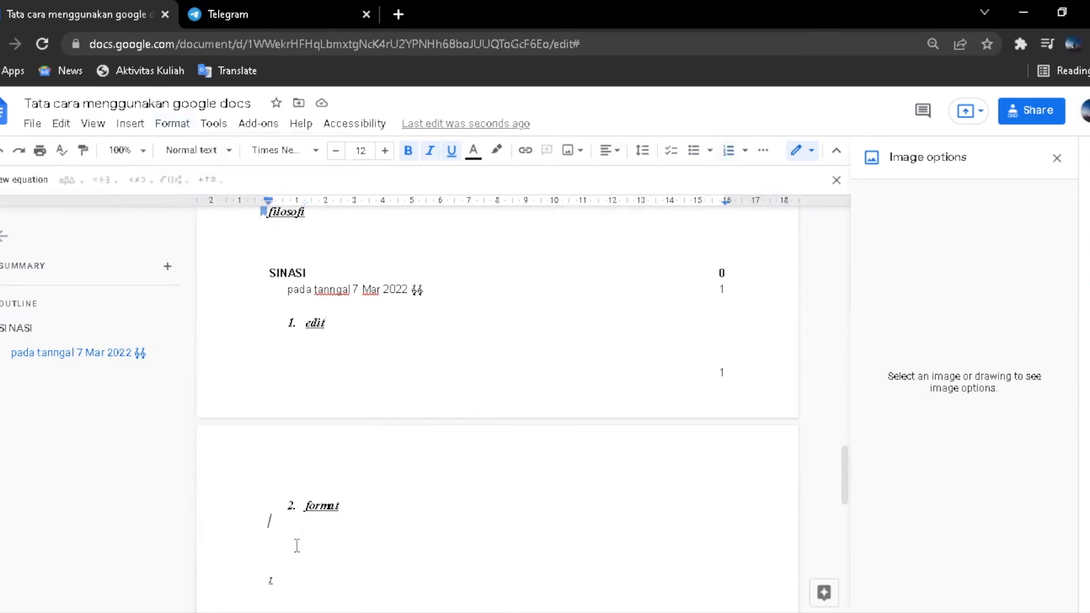
- Review the document's page, word and character counts, including the option to display the word count while typing
left_click(213, 123)
mouse_move(291, 162)
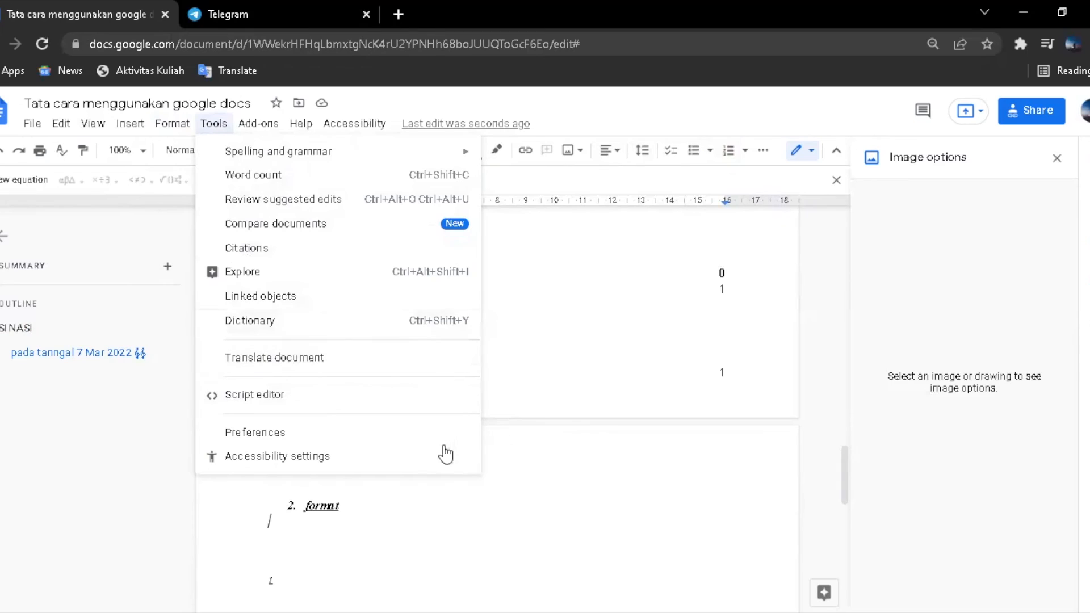
mouse_move(250, 124)
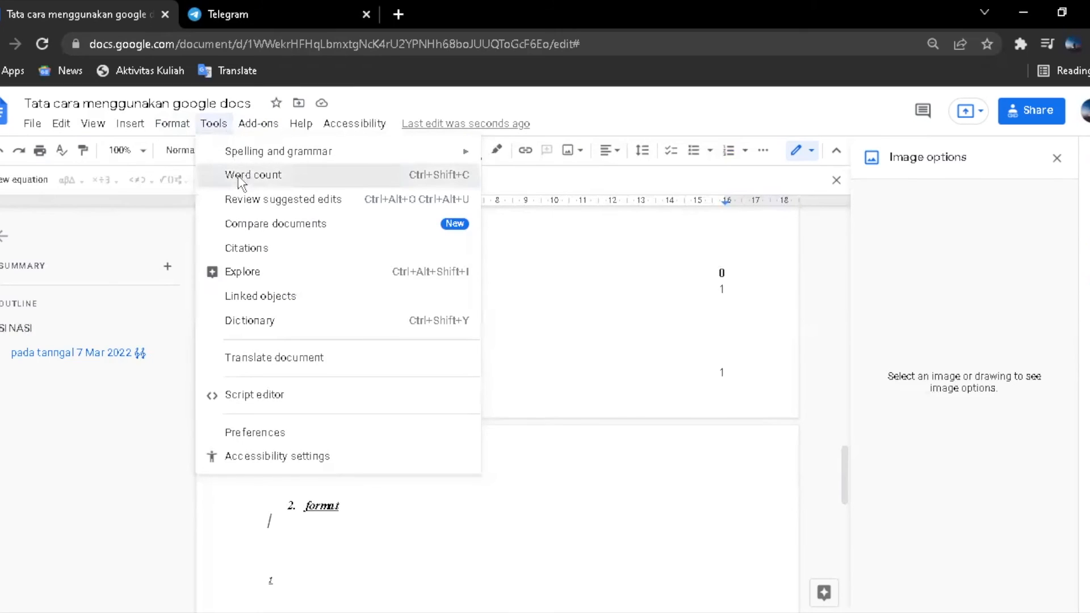
left_click(240, 176)
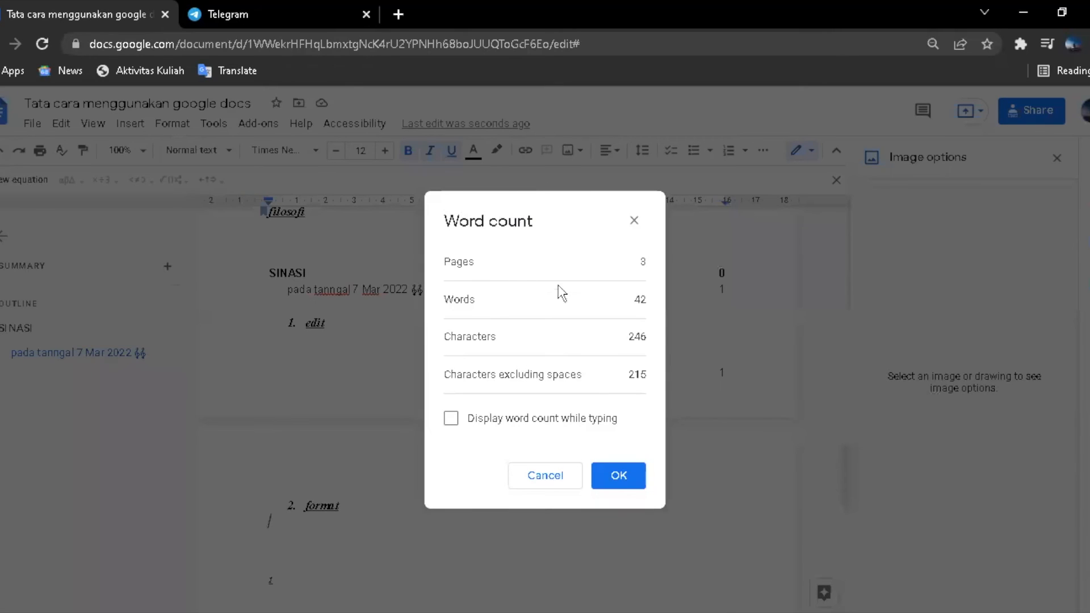
left_click(451, 420)
left_click(602, 477)
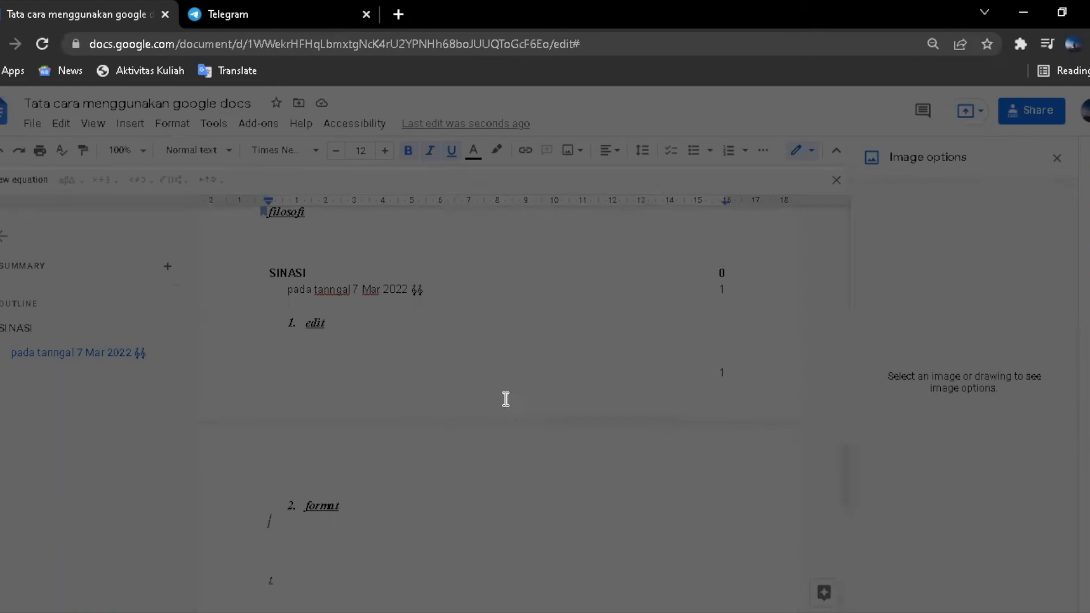
- Open the document's citations and its list of linked objects for viewing
left_click(213, 123)
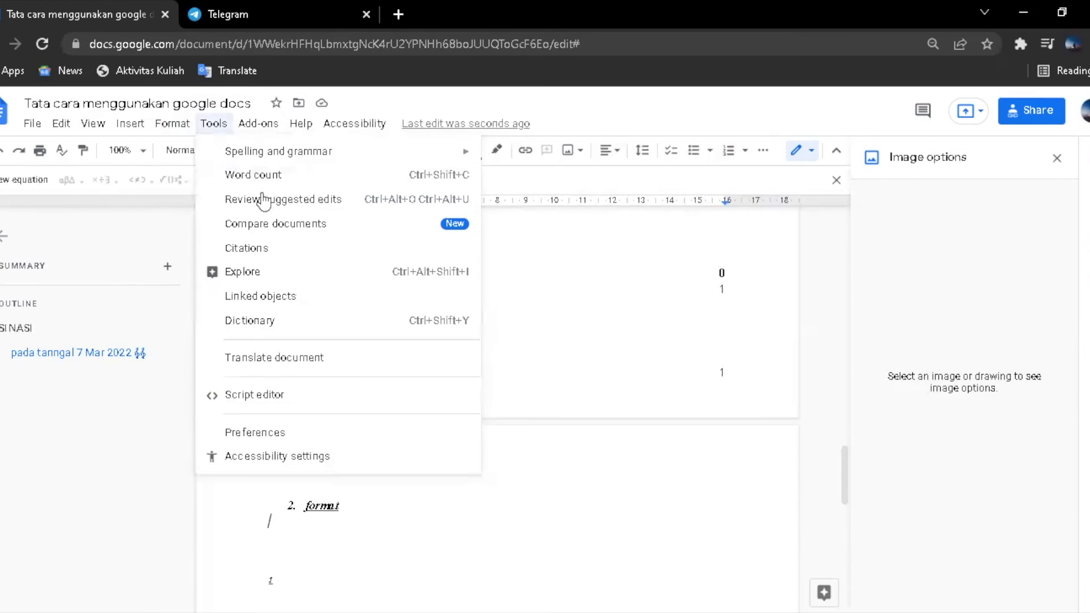
left_click(281, 243)
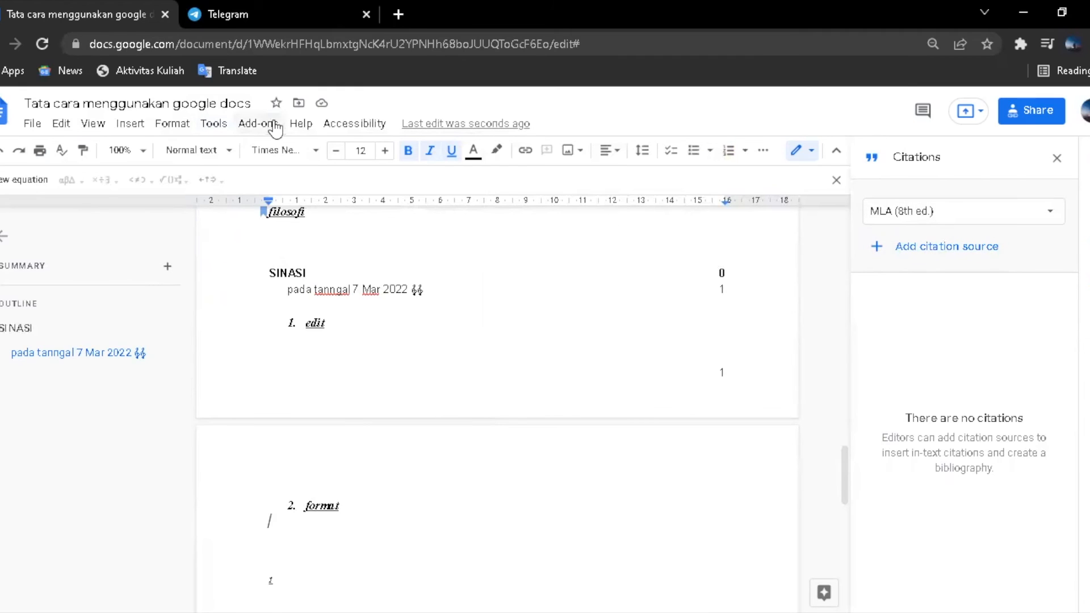
left_click(211, 130)
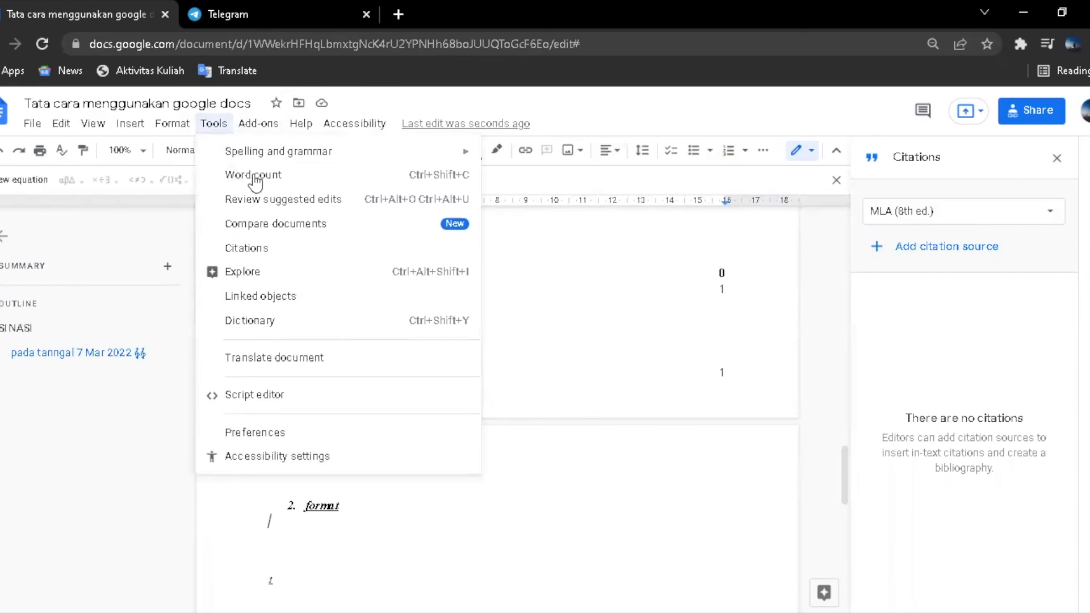
left_click(326, 305)
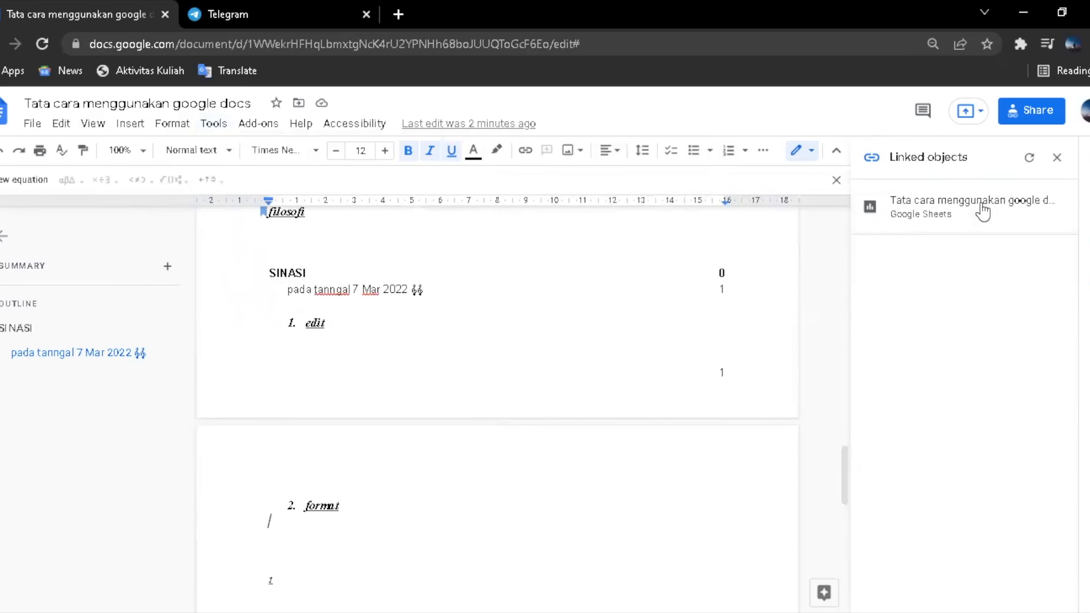
- Look up the word "edit" in the dictionary
left_click(221, 125)
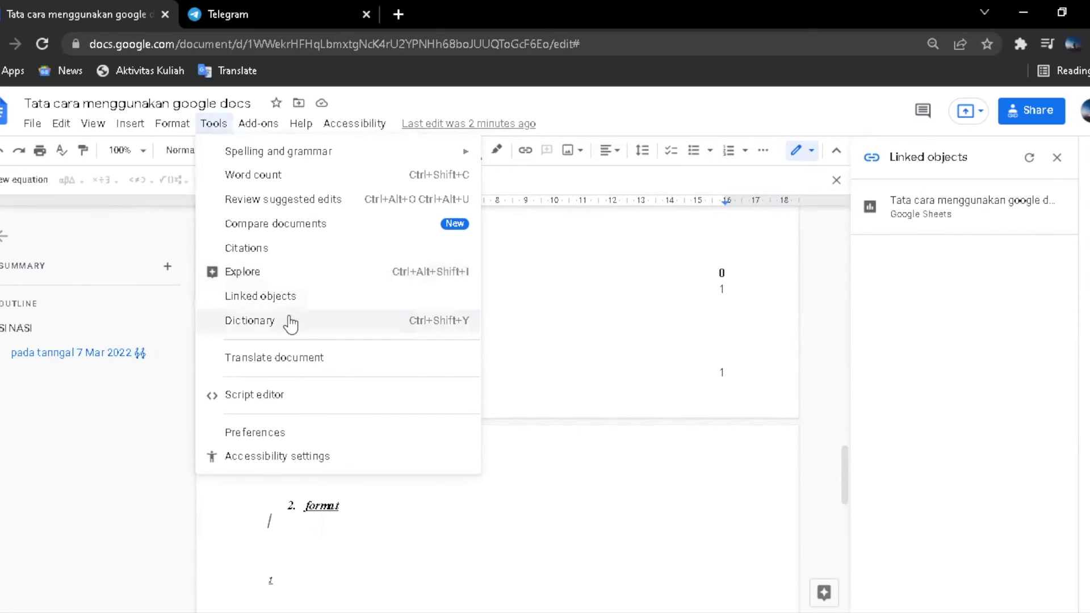
left_click(290, 322)
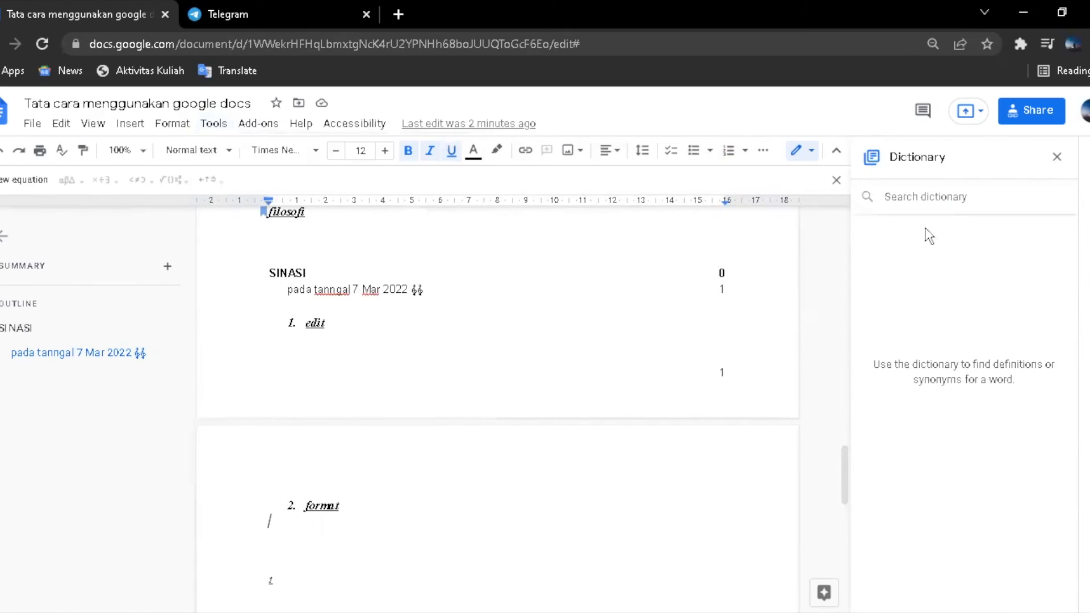
left_click(953, 211)
type("edit")
key("Return")
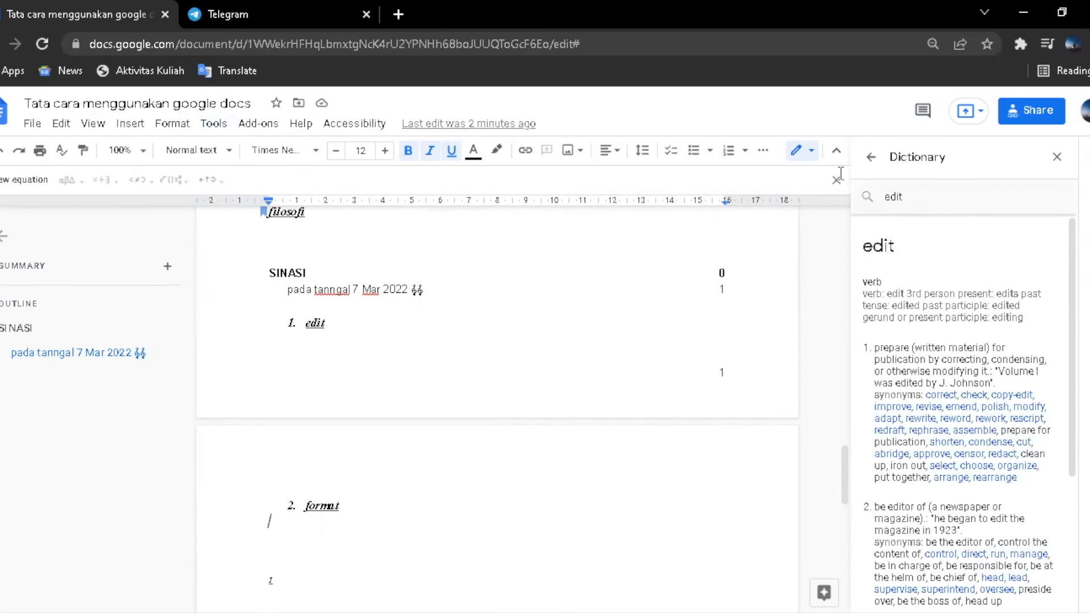
- Review the accessibility settings for screen reader, braille, collaborator announcement and screen magnifier support, and accept them
left_click(216, 126)
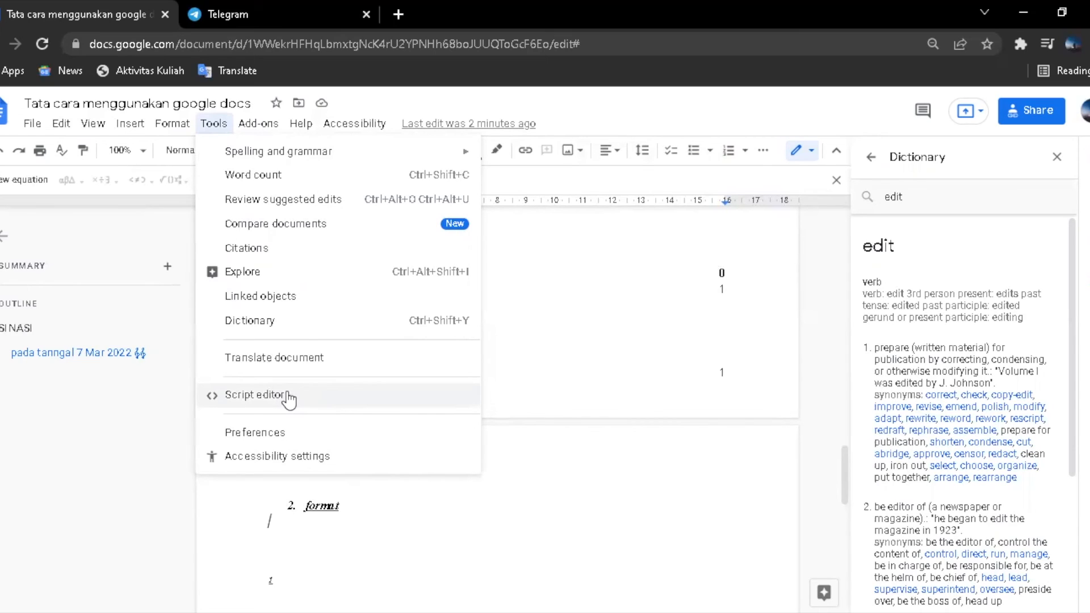
left_click(285, 460)
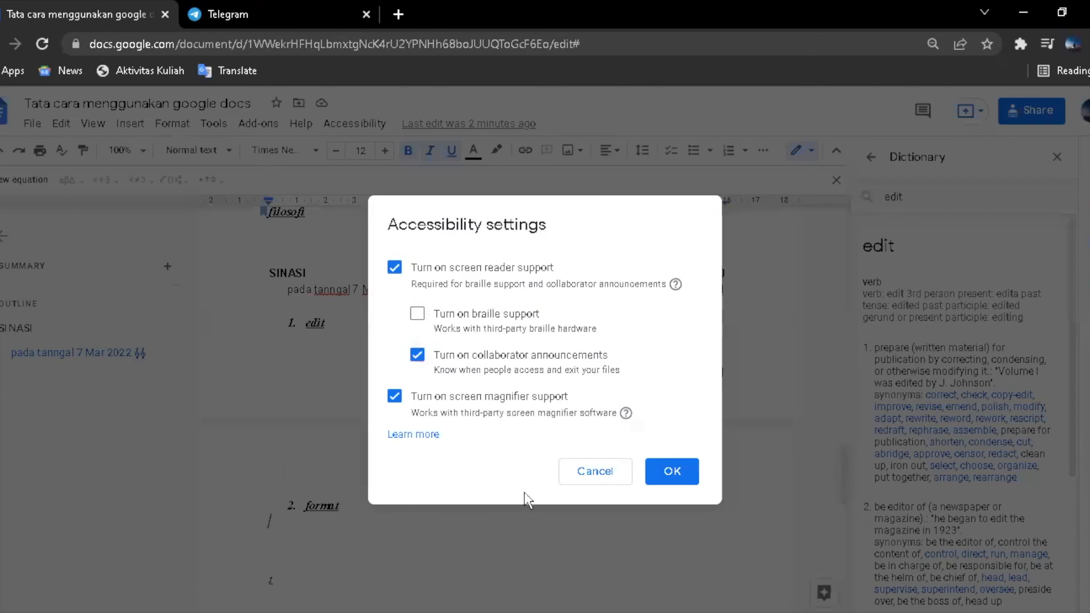
left_click(670, 476)
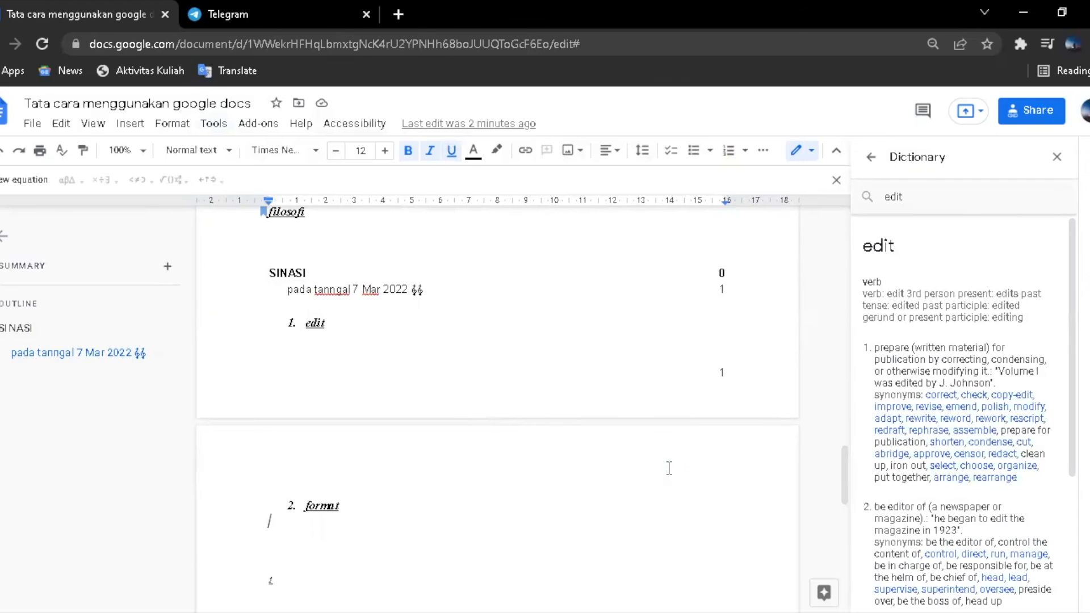
- Open the window for getting add-ons and close it again
left_click(261, 129)
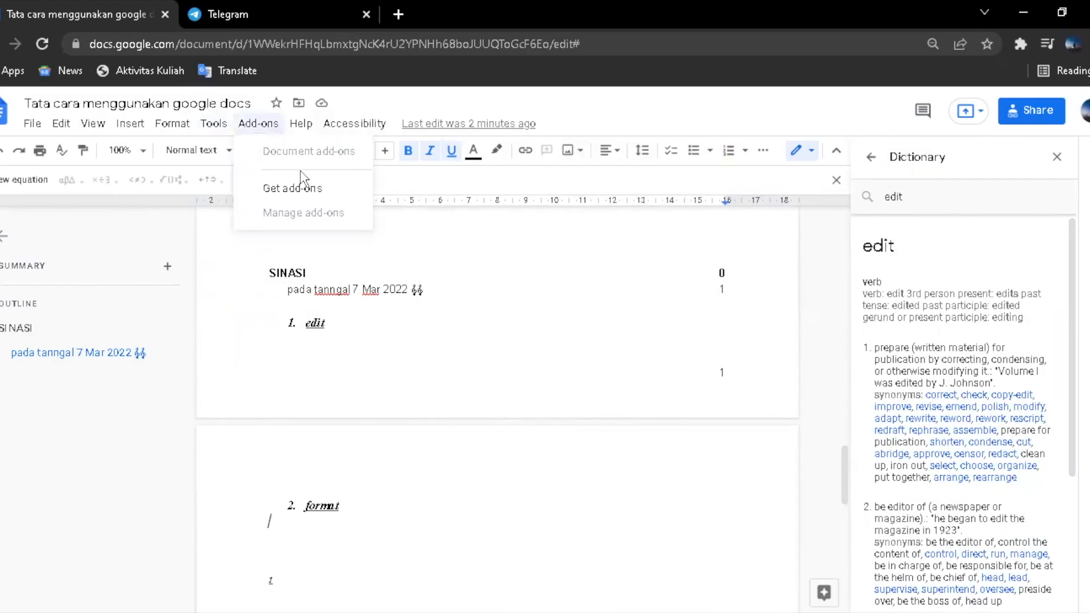
left_click(305, 191)
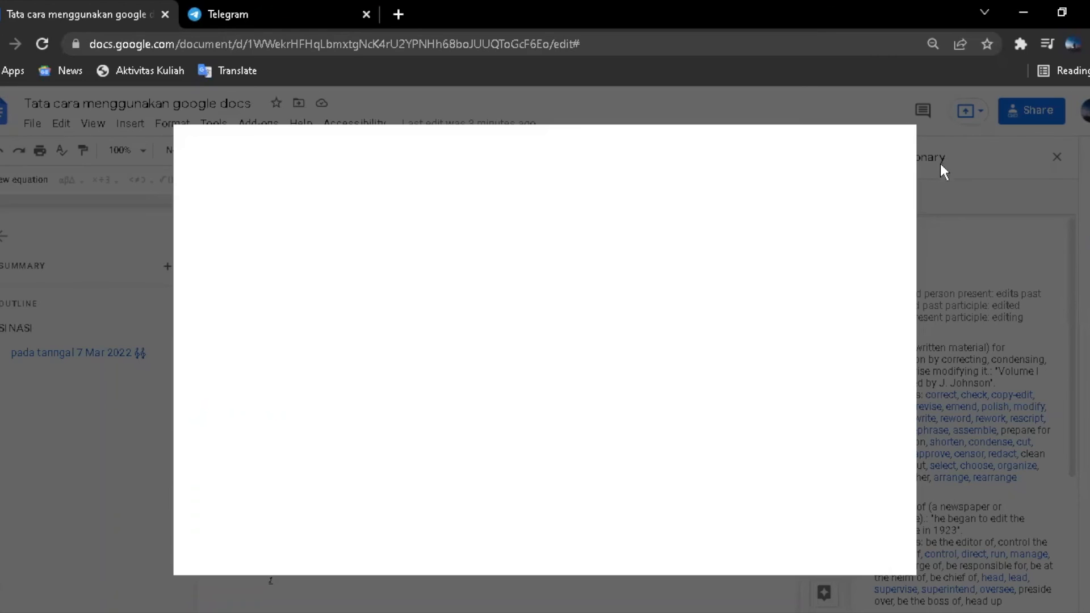
left_click(908, 141)
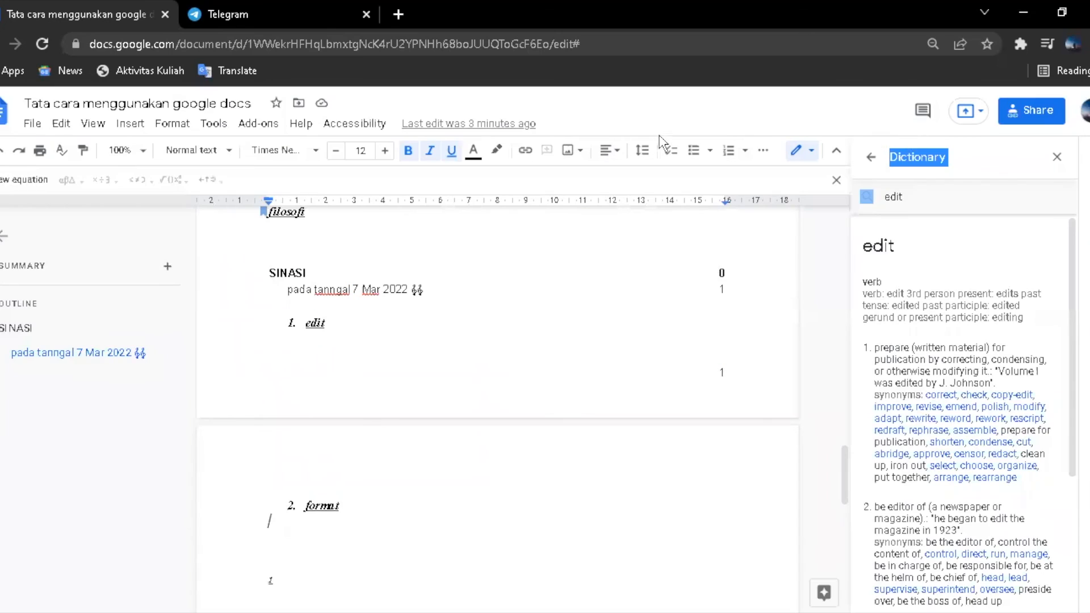
left_click(336, 132)
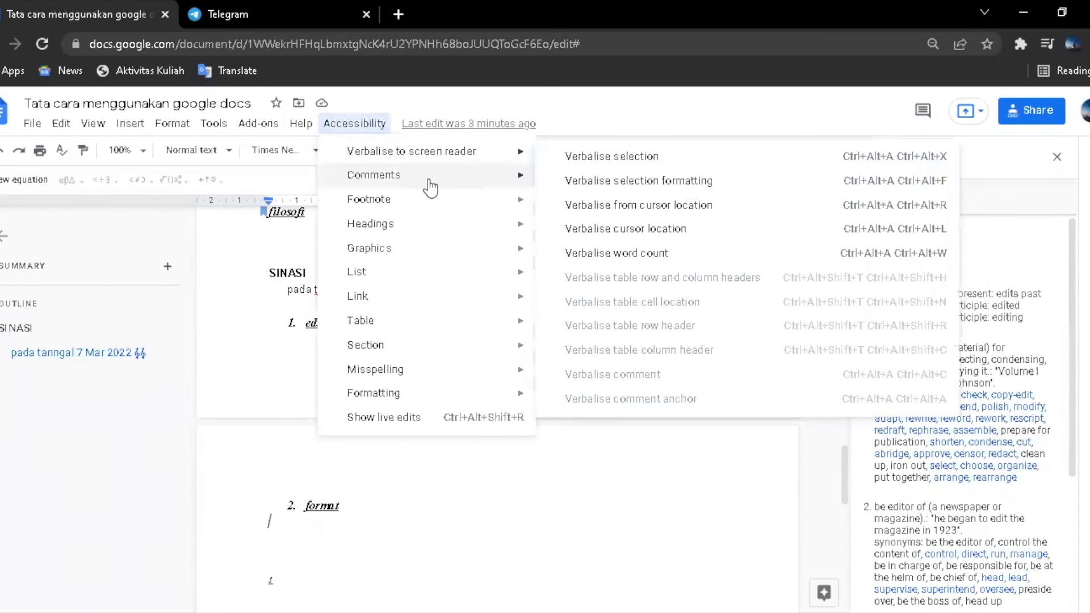
mouse_move(403, 260)
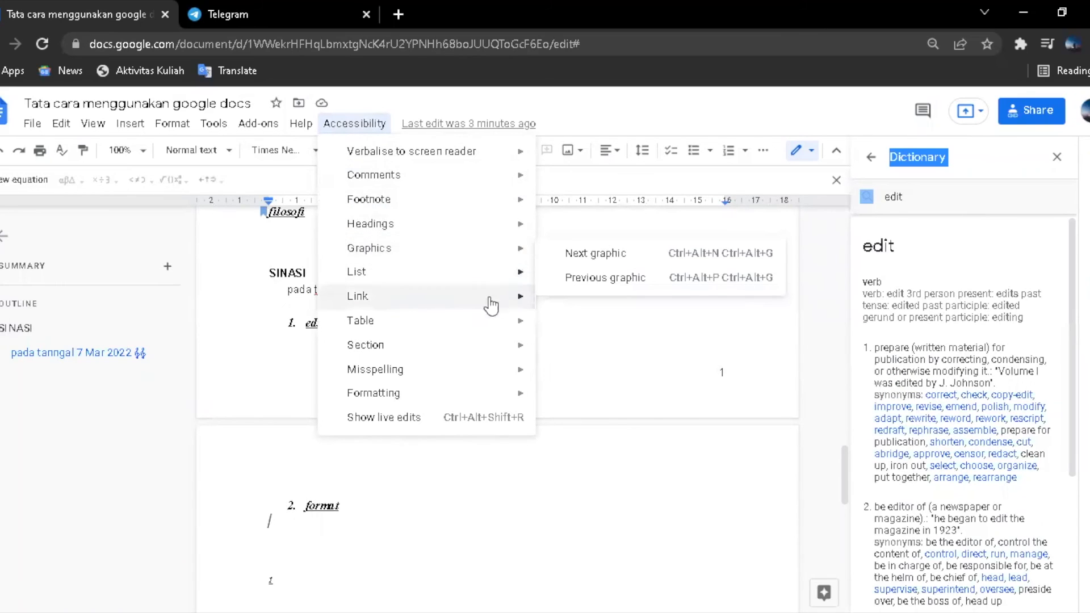
mouse_move(454, 357)
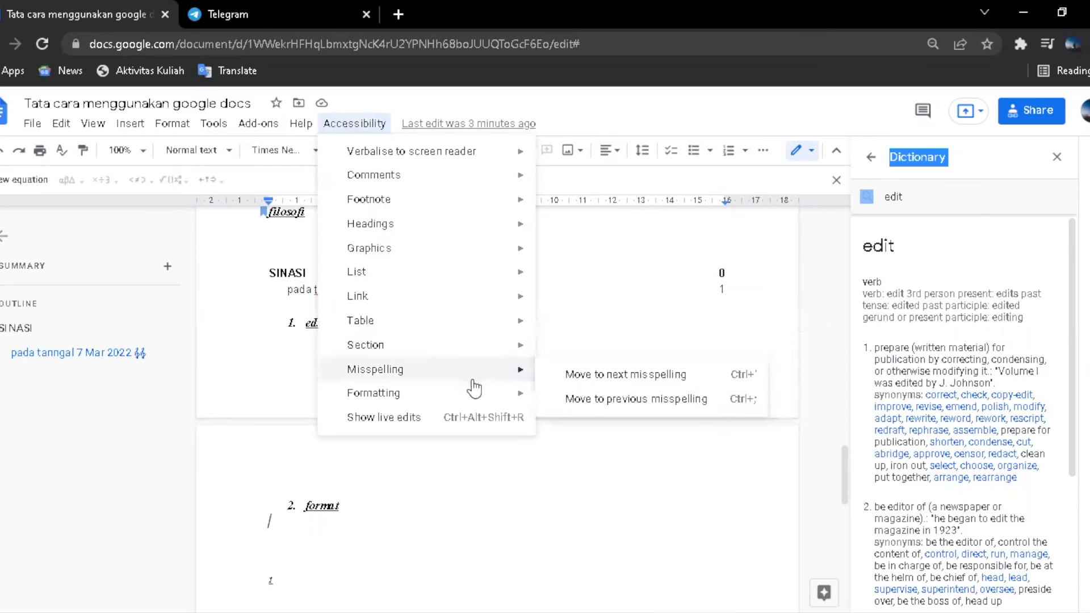
mouse_move(487, 402)
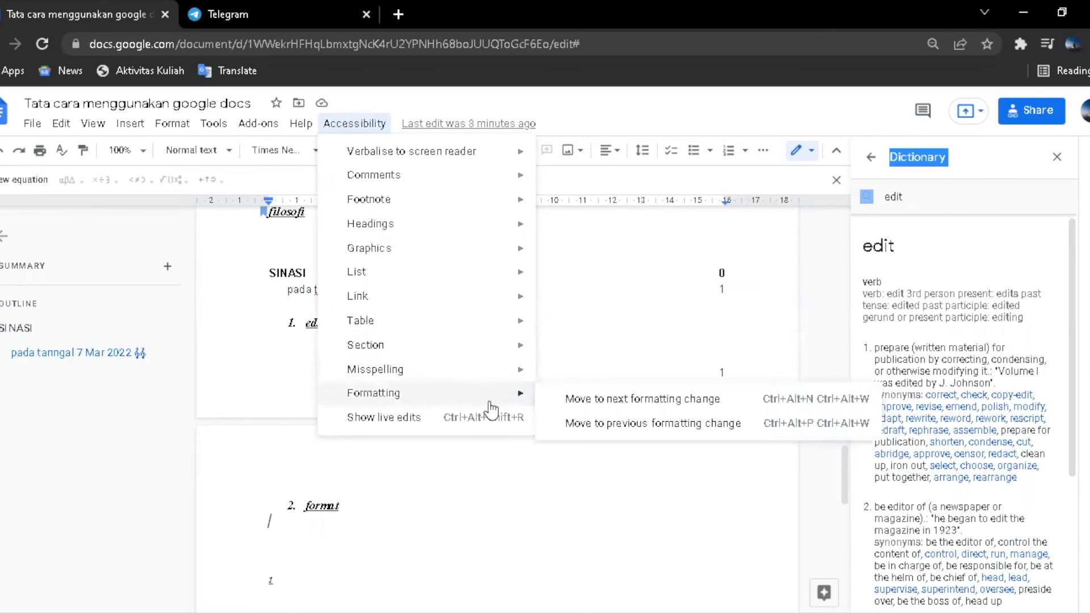
mouse_move(463, 161)
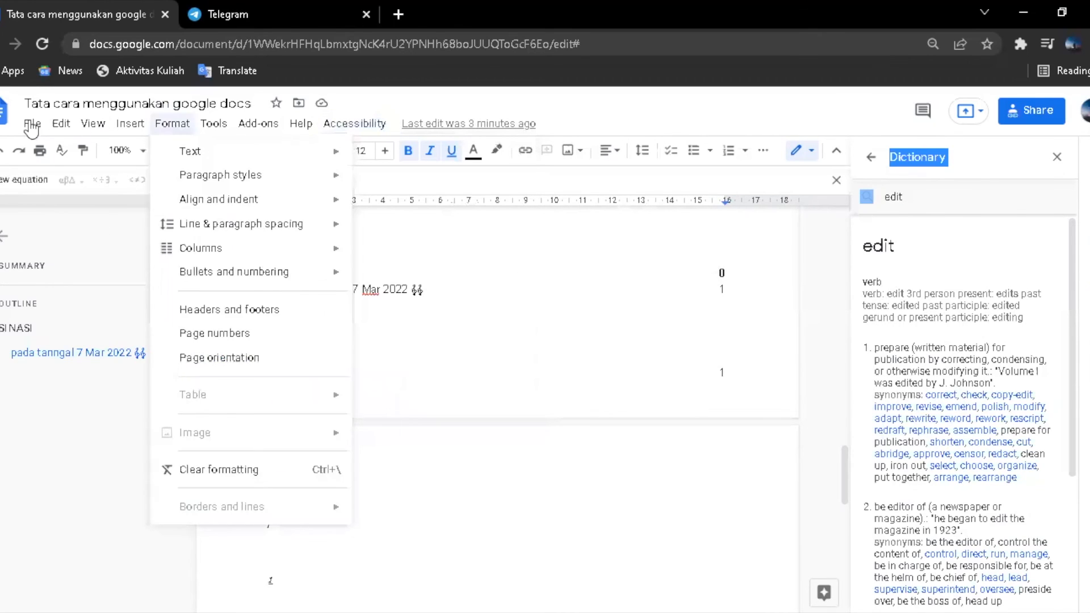
- Set the document language to English (United States)
mouse_move(31, 126)
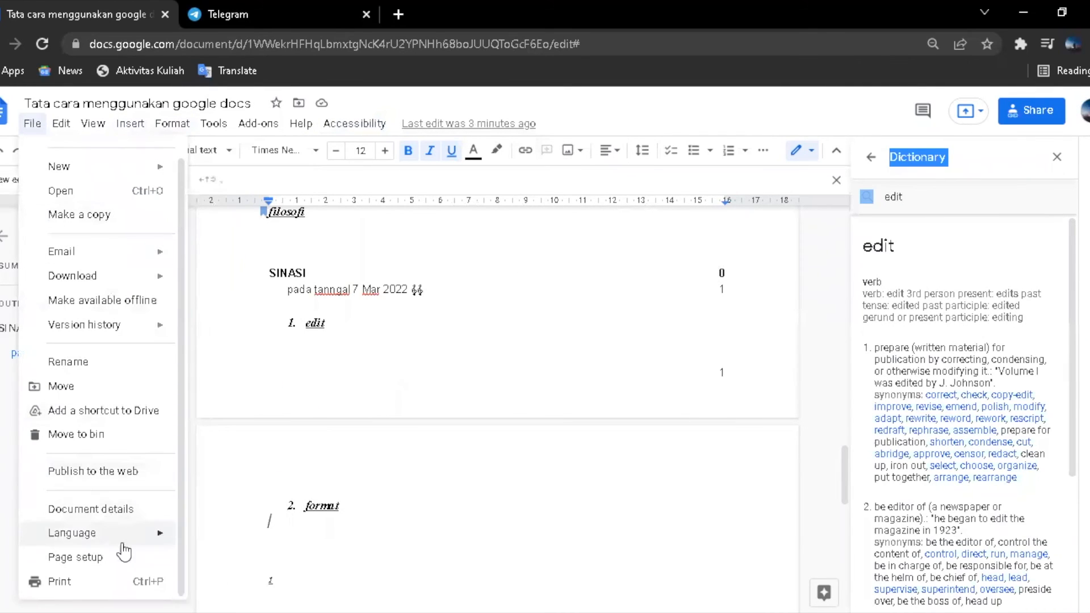
mouse_move(129, 546)
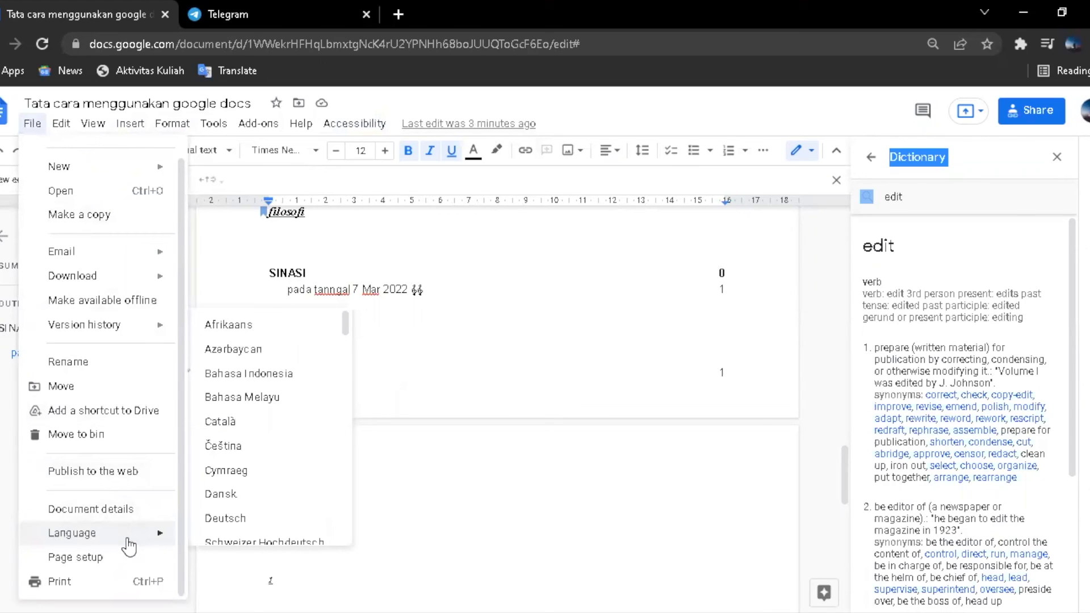
left_click_drag(346, 334, 346, 344)
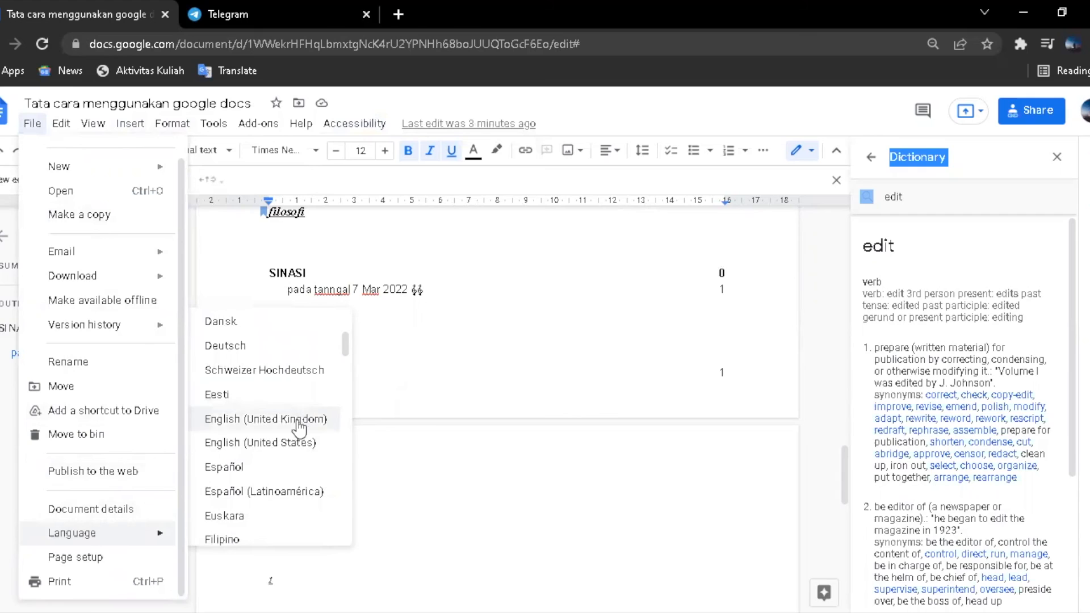
left_click(291, 441)
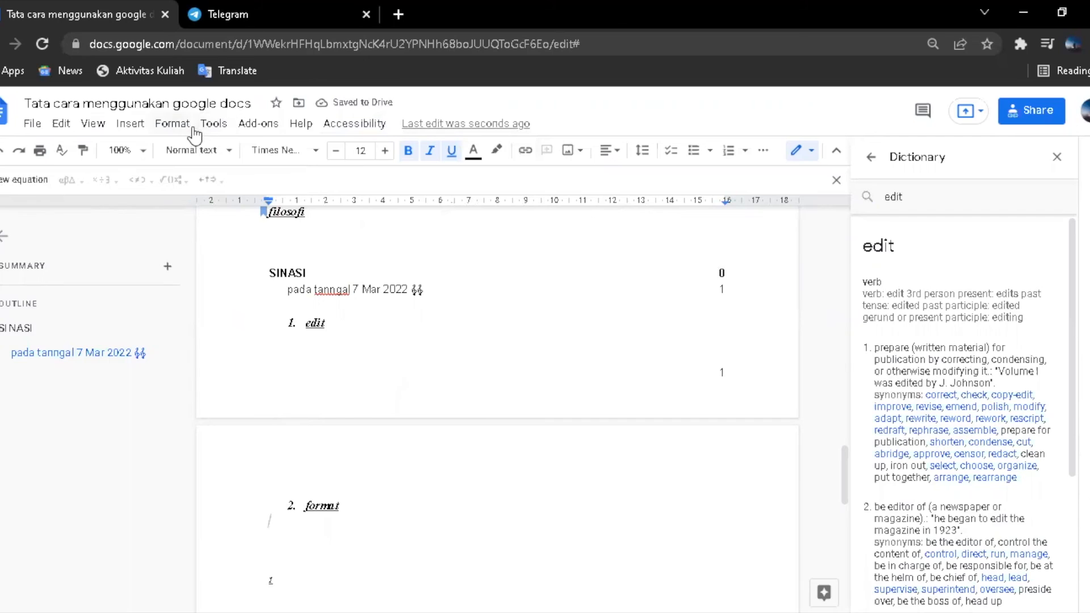
left_click(215, 126)
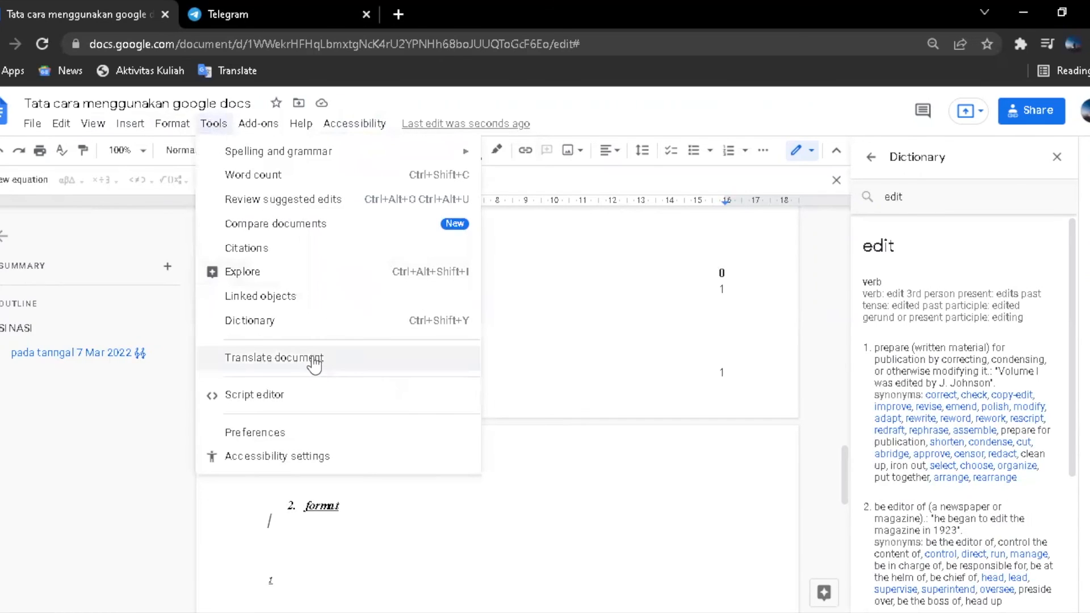
left_click(561, 320)
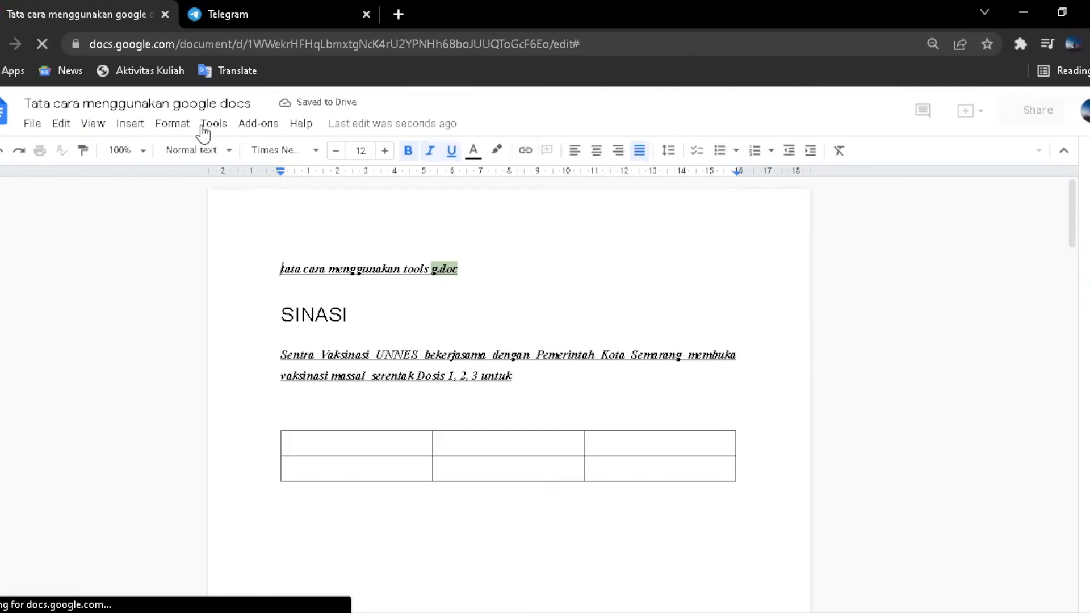
left_click(214, 126)
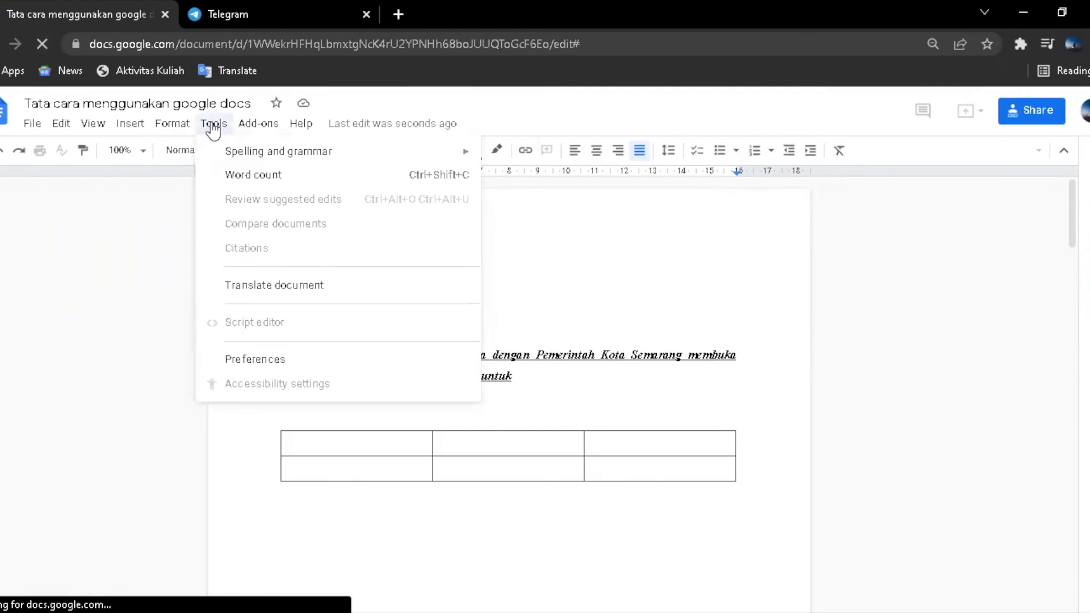
left_click(528, 374)
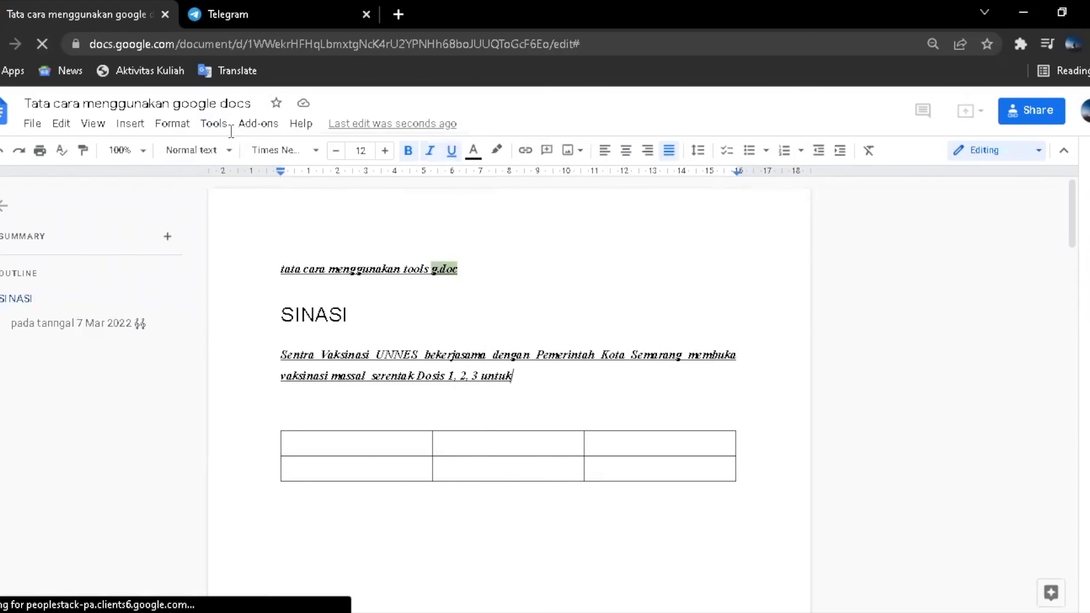
left_click(215, 125)
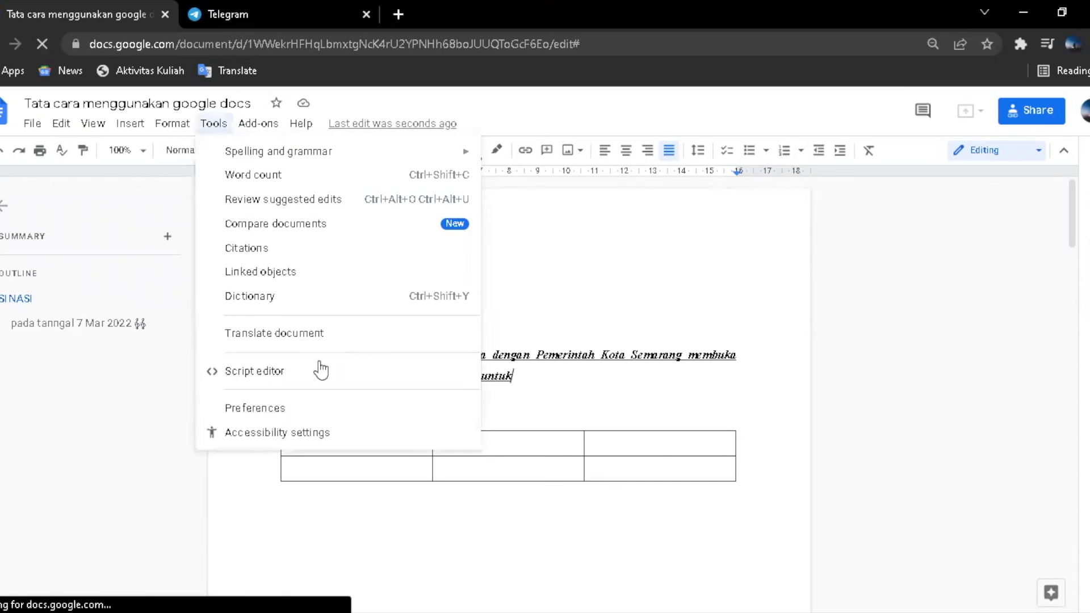
- Dictate Indonesian text after the SINASI heading and within its second line, using voice typing set to Bahasa Indonesia, and stop recording
left_click(590, 311)
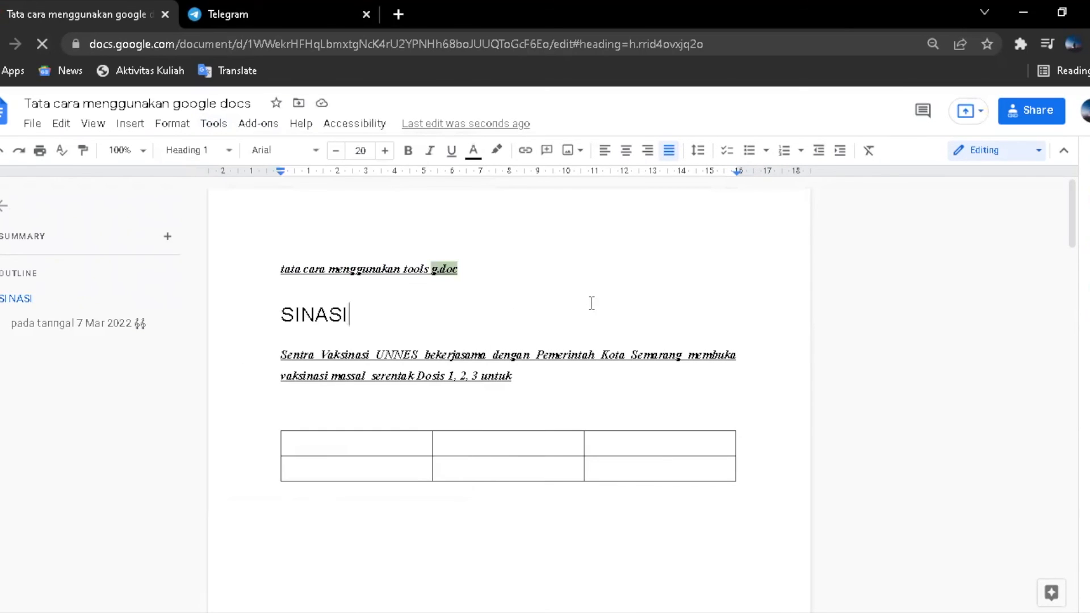
left_click(220, 129)
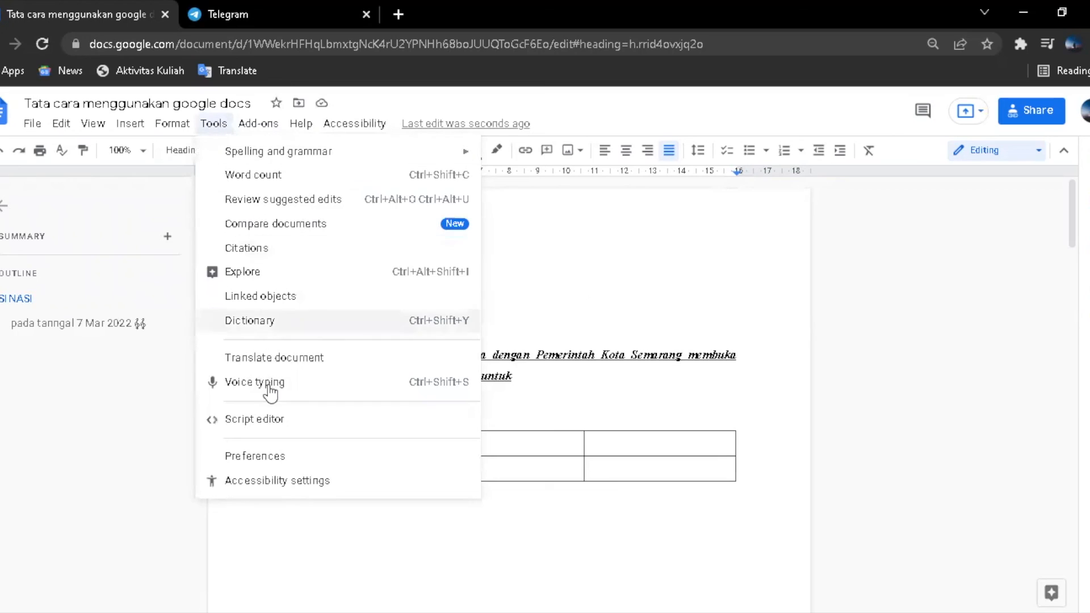
left_click(270, 388)
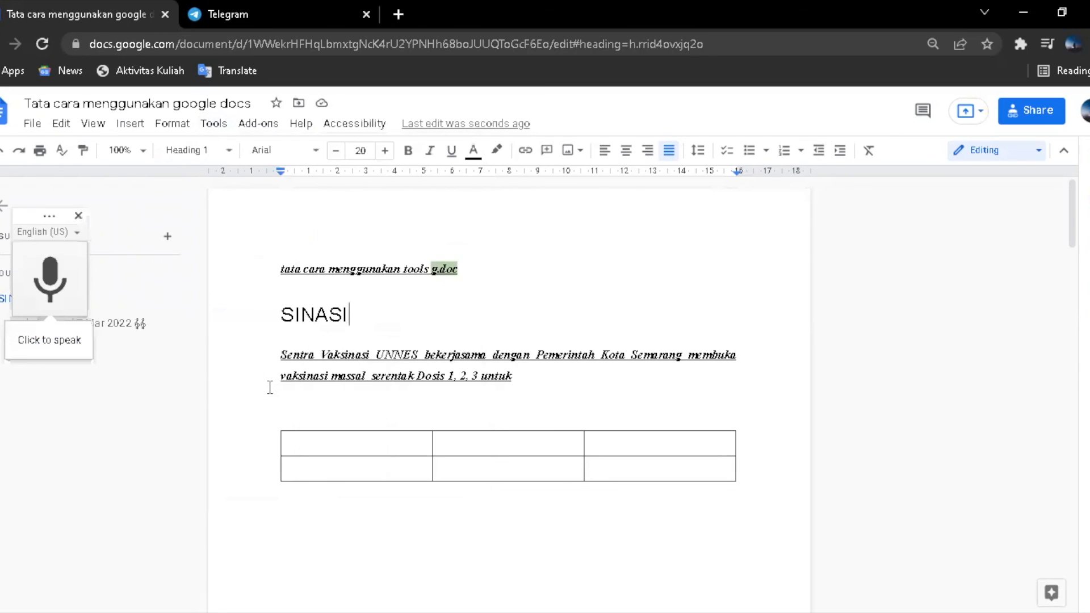
left_click(77, 232)
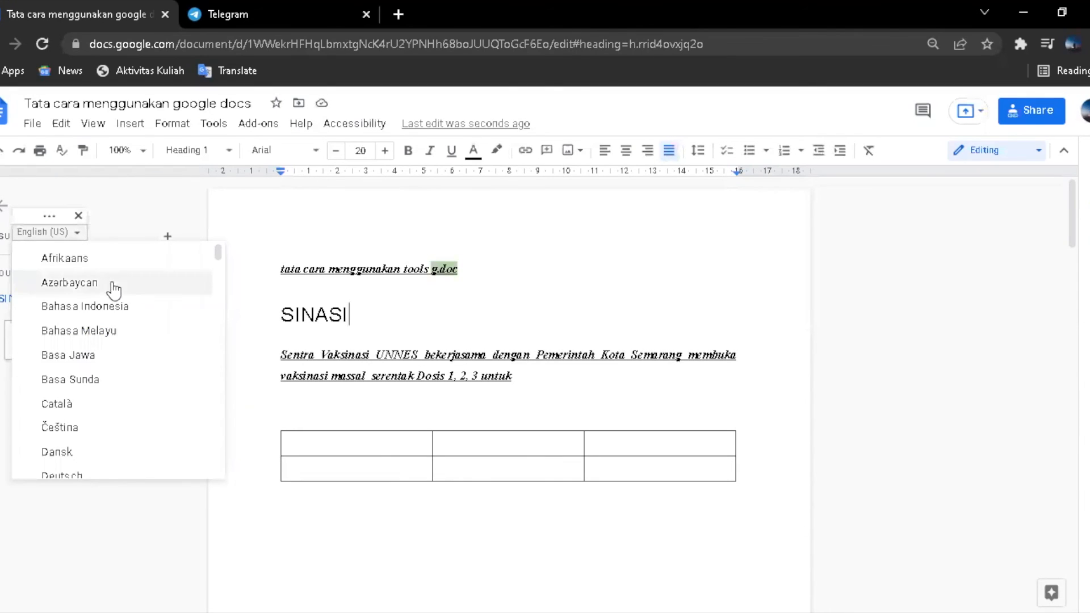
left_click(122, 305)
left_click(50, 275)
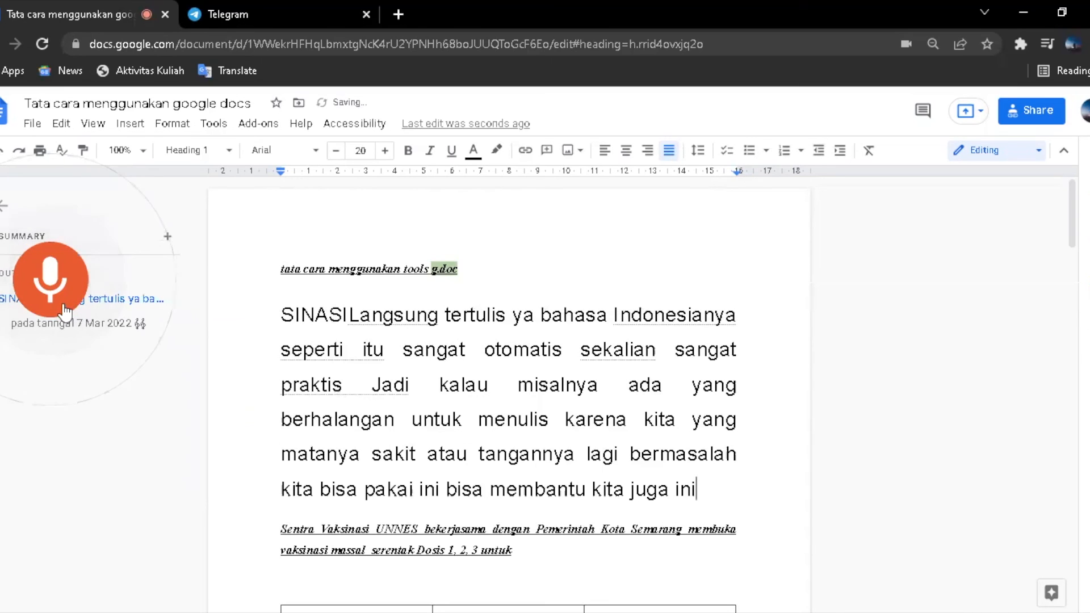
left_click(373, 349)
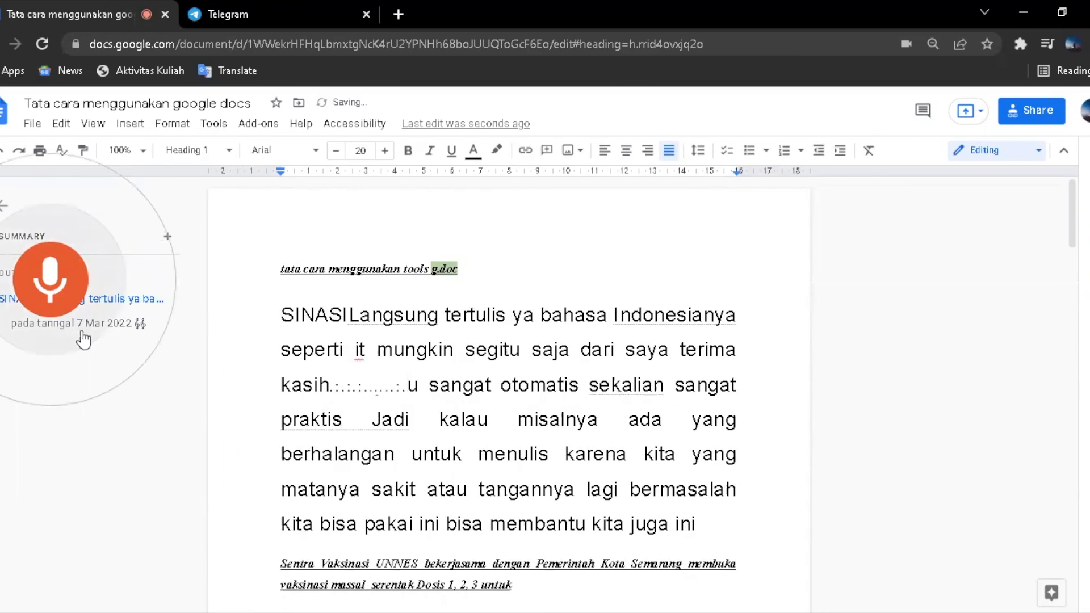
left_click(72, 297)
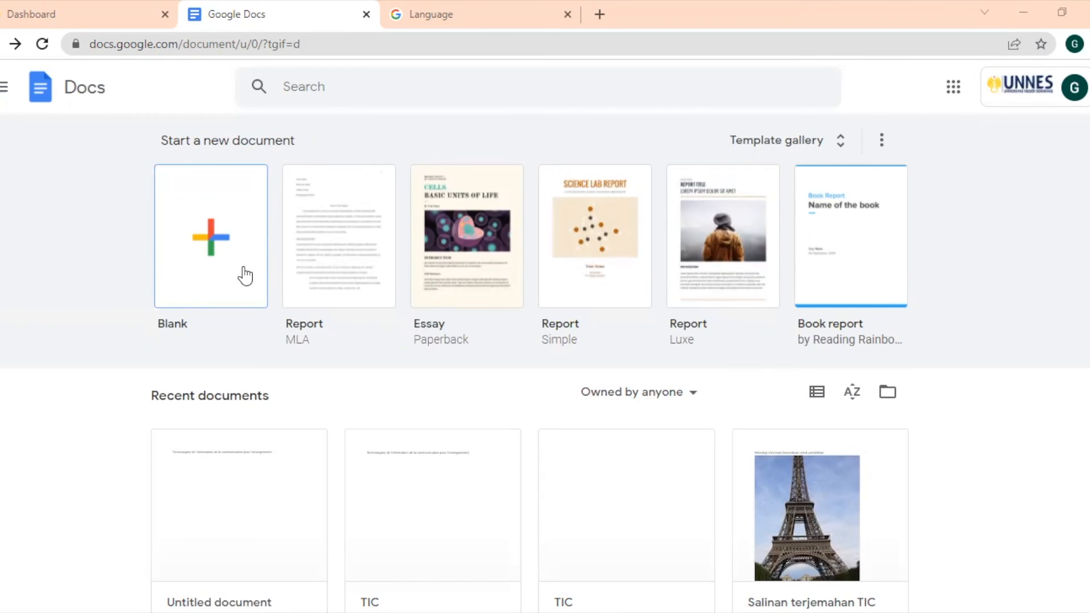
- Create a blank document and rename it "tic"
left_click(184, 223)
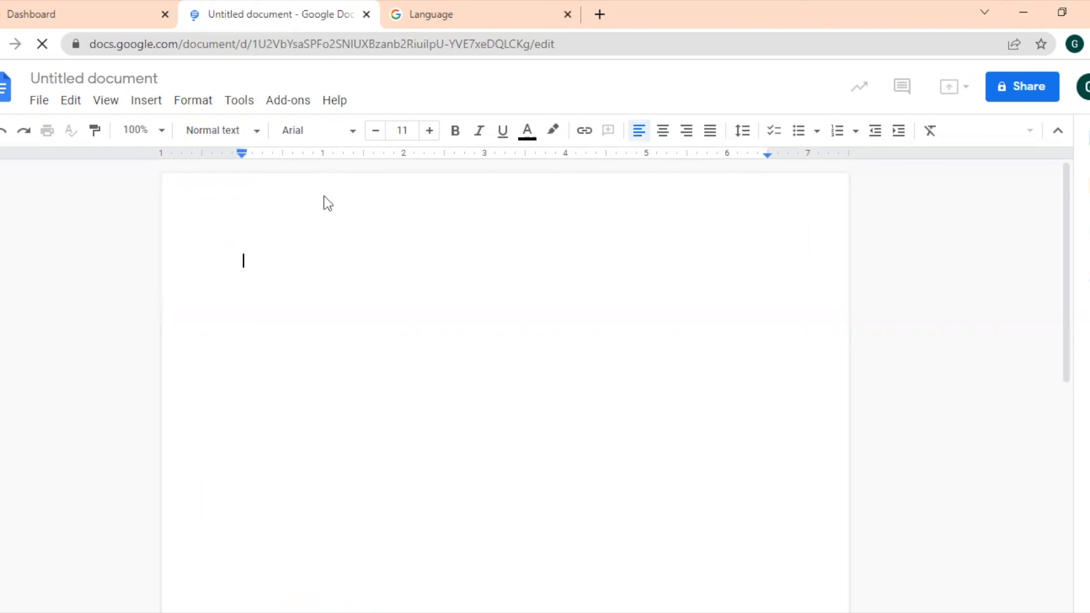
left_click(38, 101)
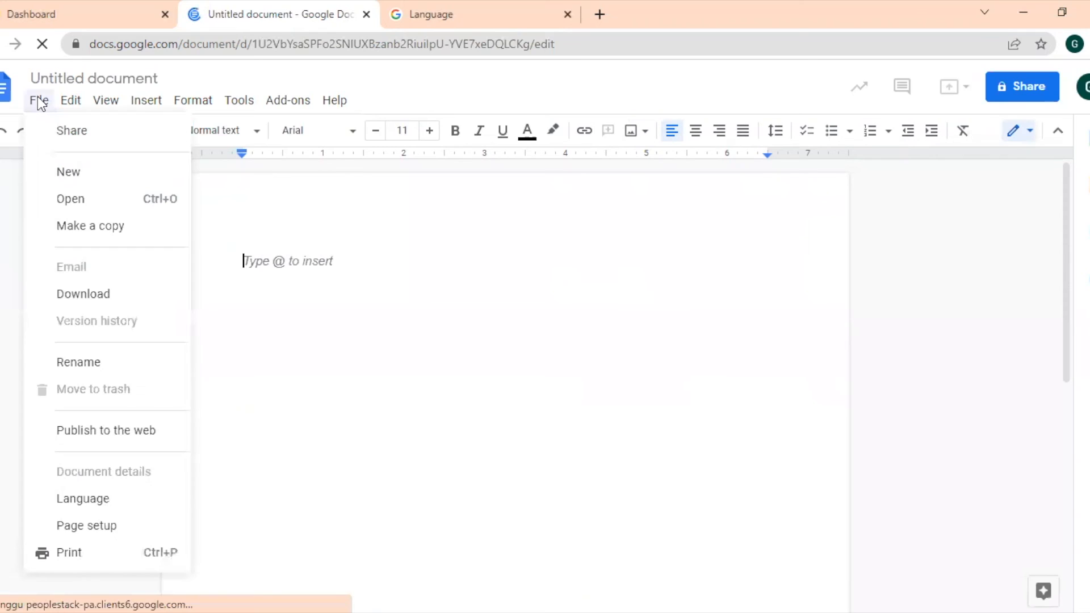
left_click(70, 365)
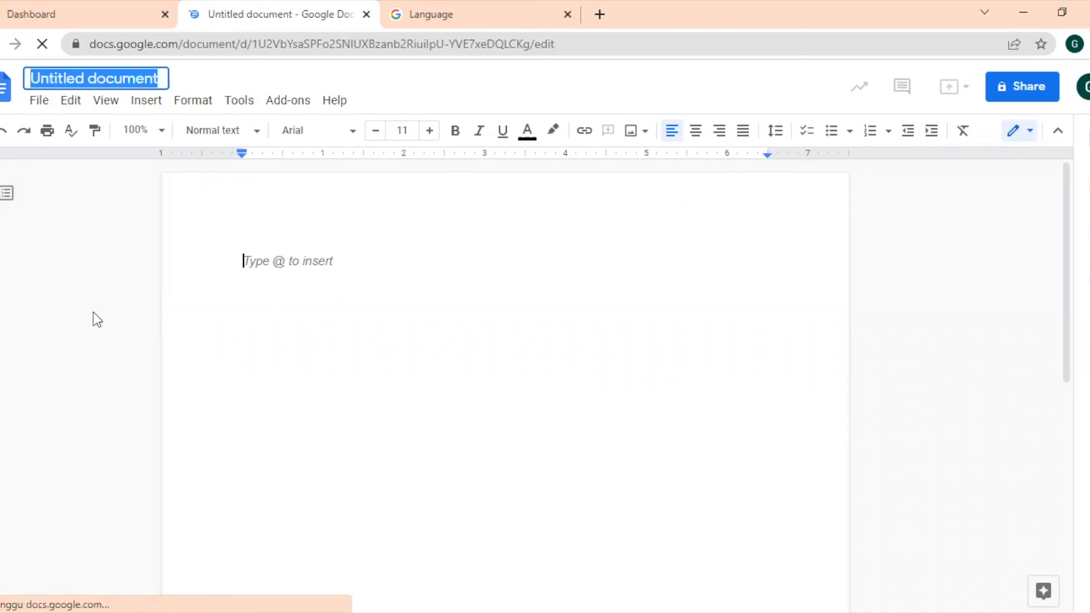
type("tic")
key("Return")
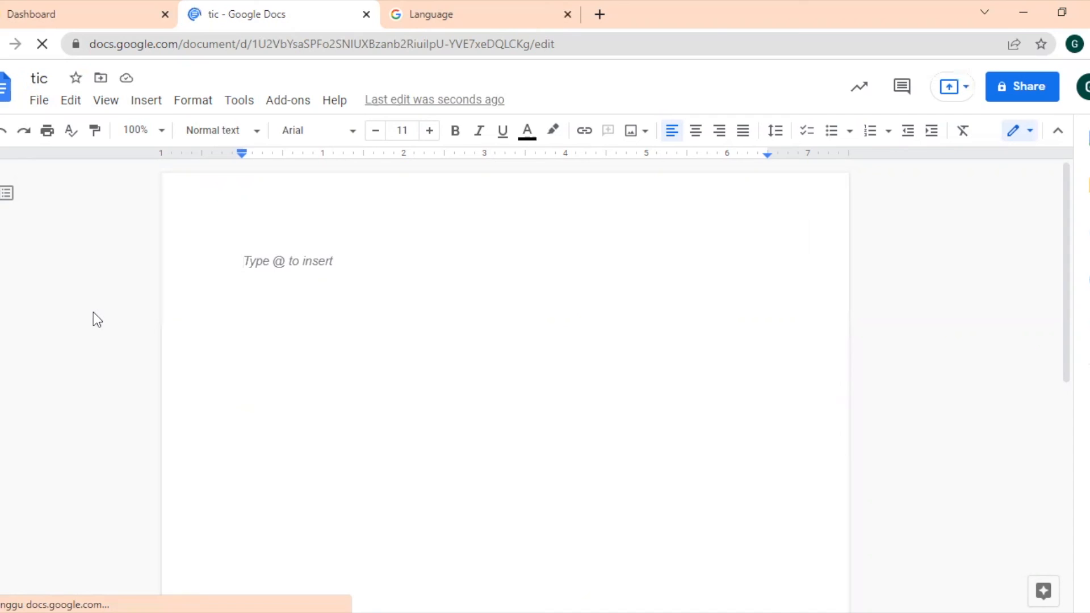
left_click(149, 101)
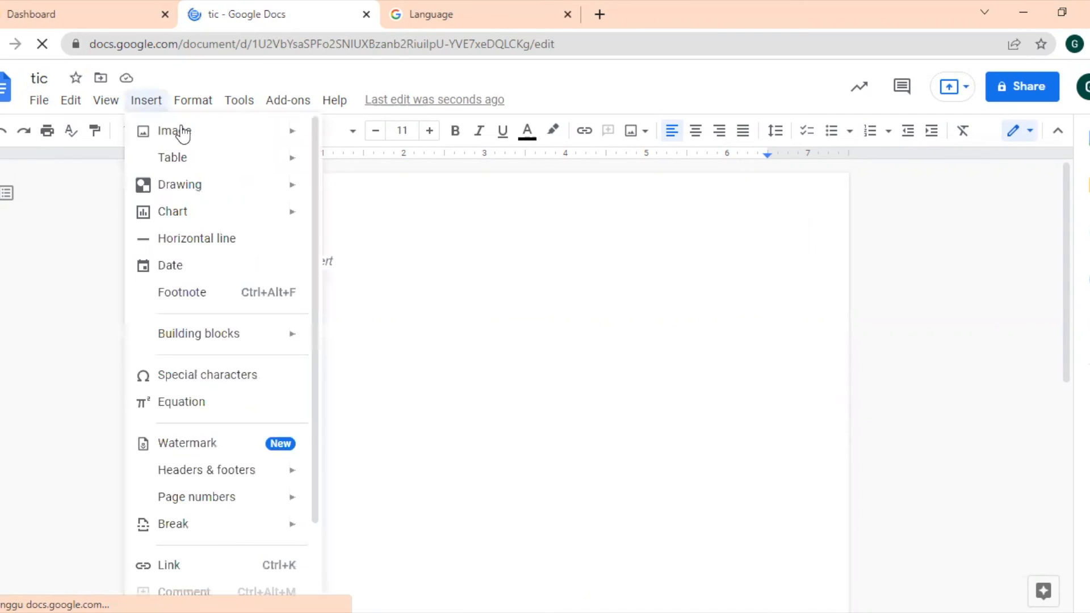
mouse_move(182, 133)
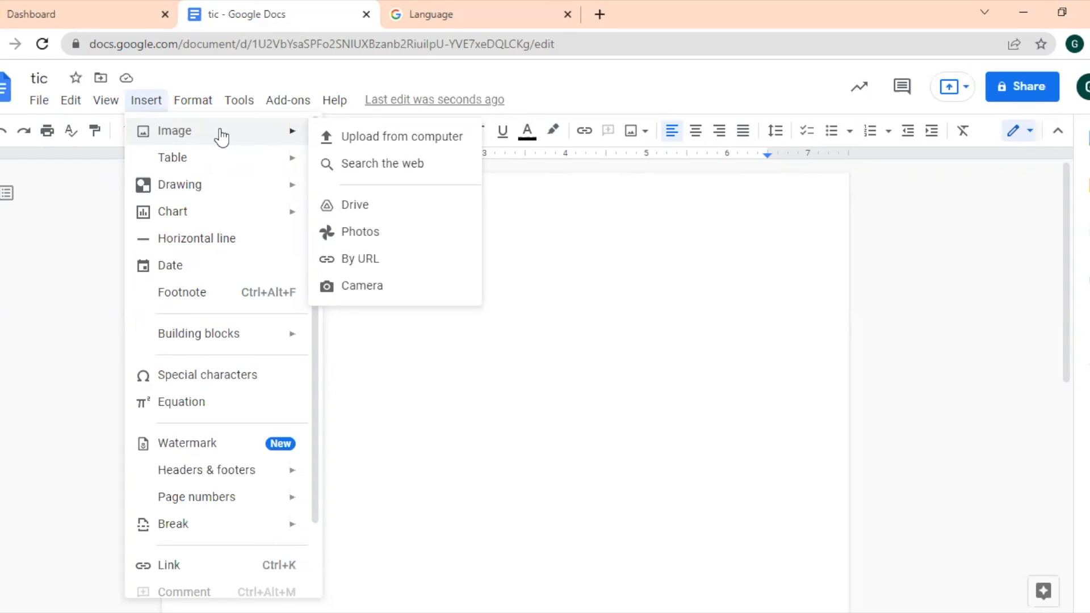
left_click(401, 137)
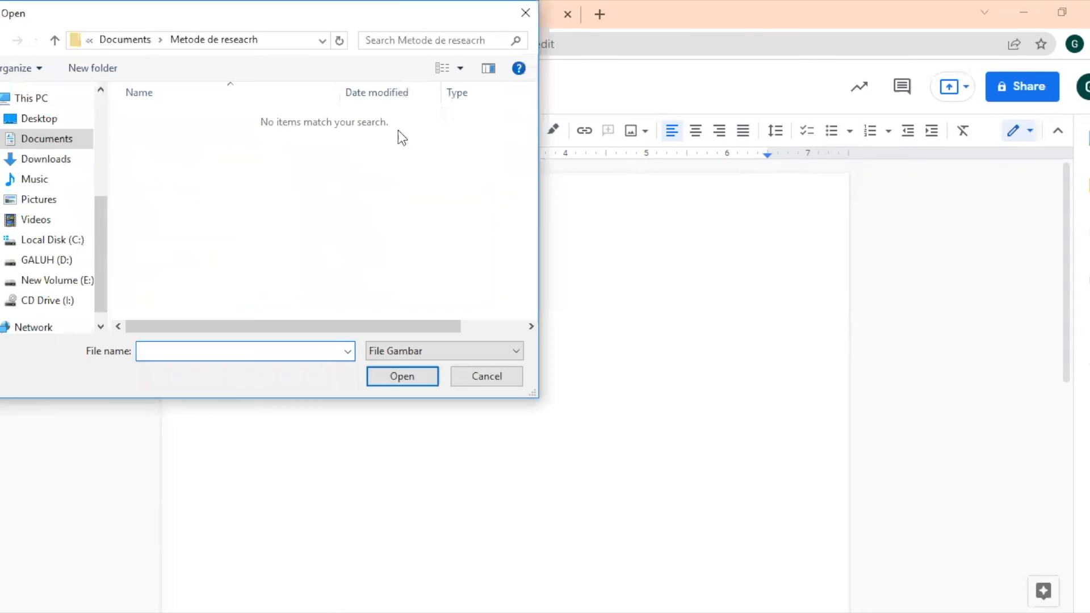
left_click(49, 208)
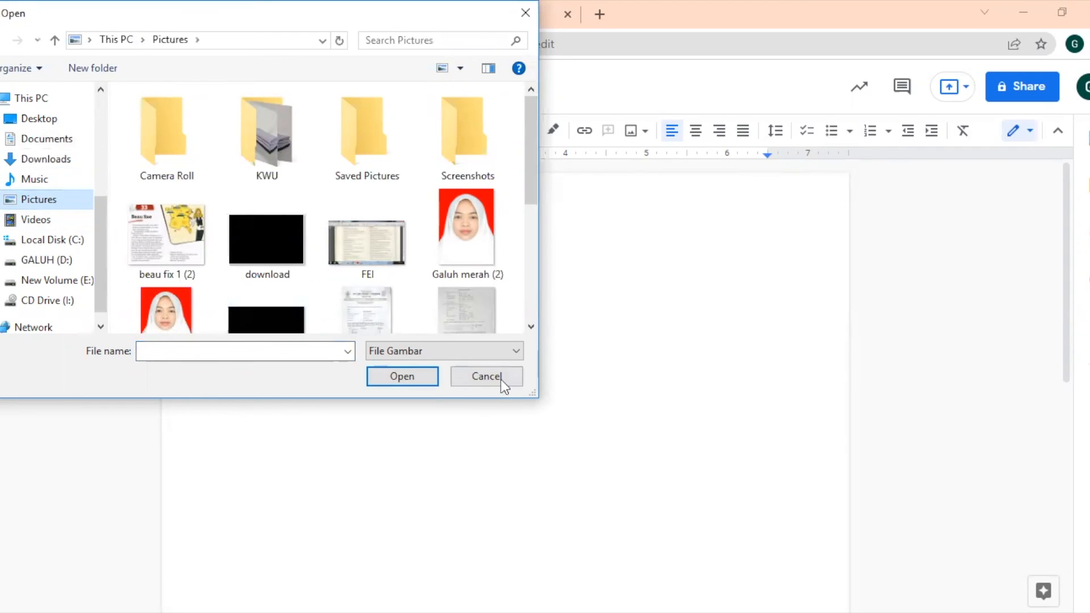
left_click(486, 376)
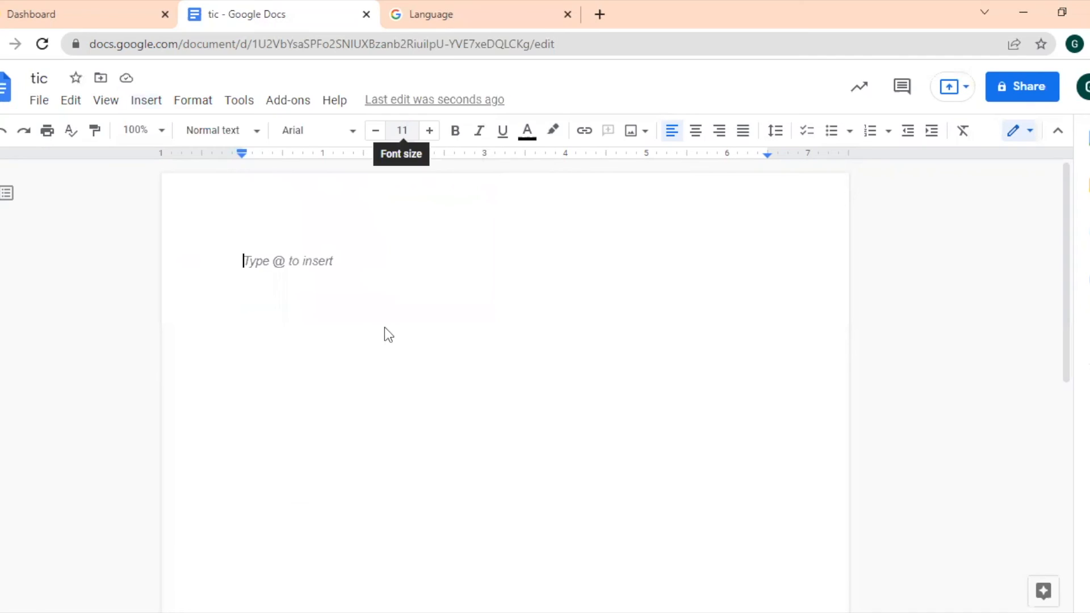
- Search the web for images of "menara eiffel" and insert the first result into the document
left_click(141, 108)
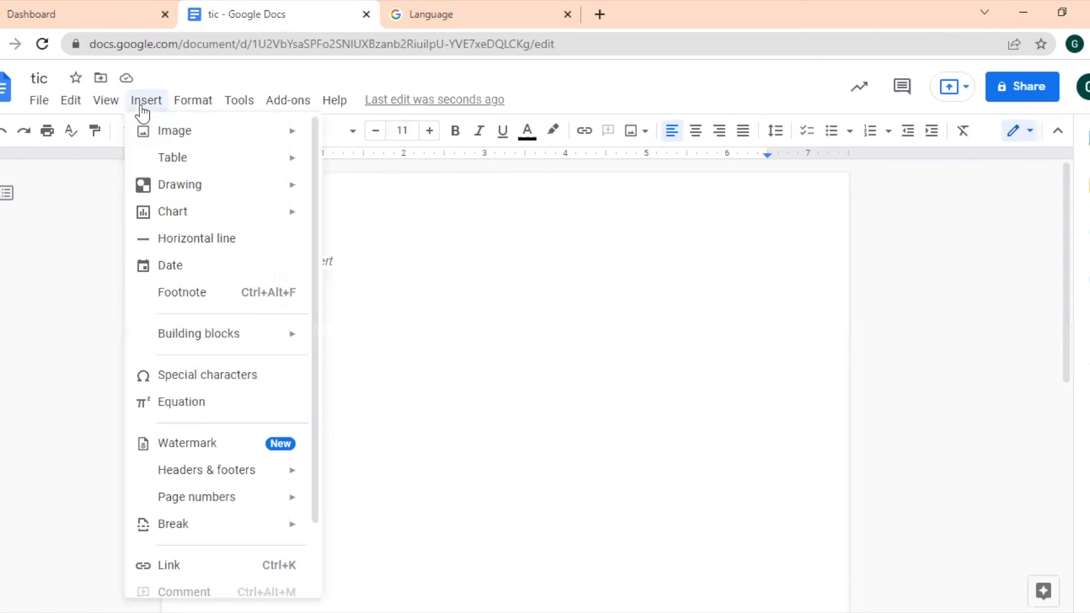
mouse_move(223, 140)
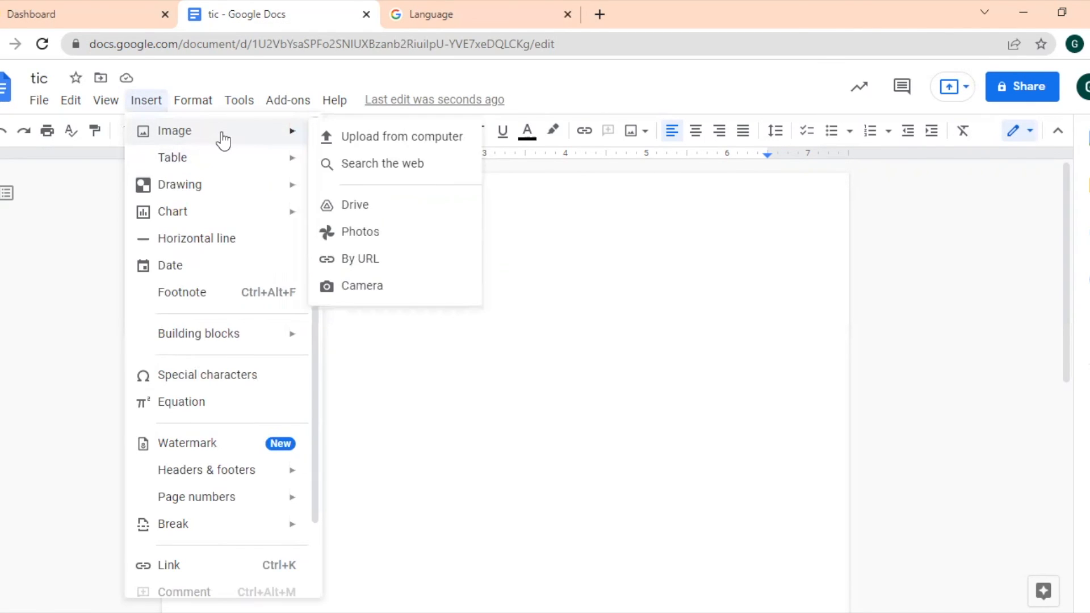
left_click(378, 164)
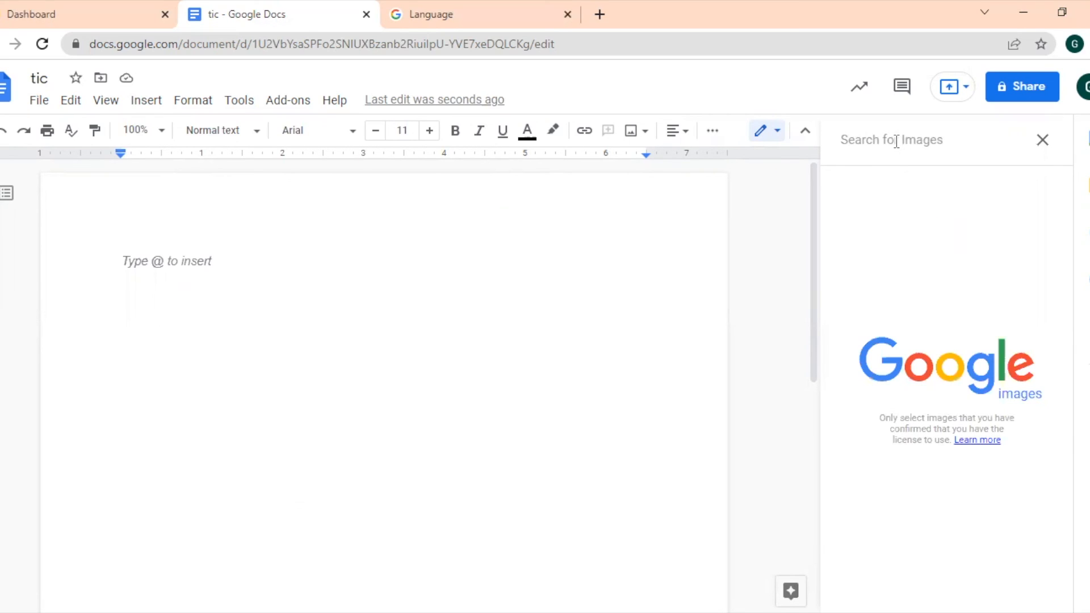
type("MENARA EI")
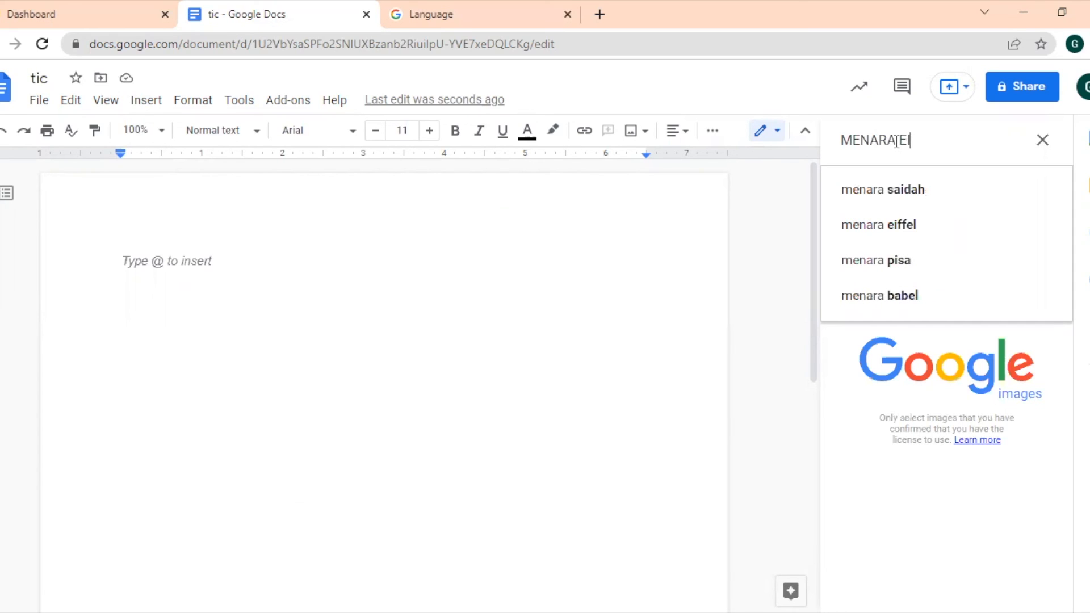
left_click(915, 188)
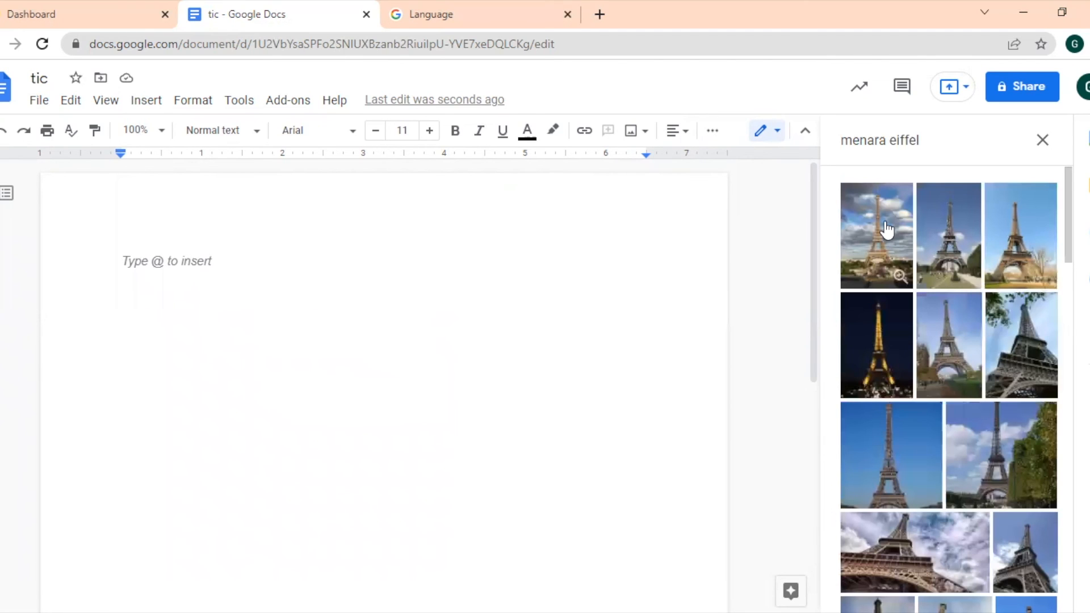
left_click(887, 230)
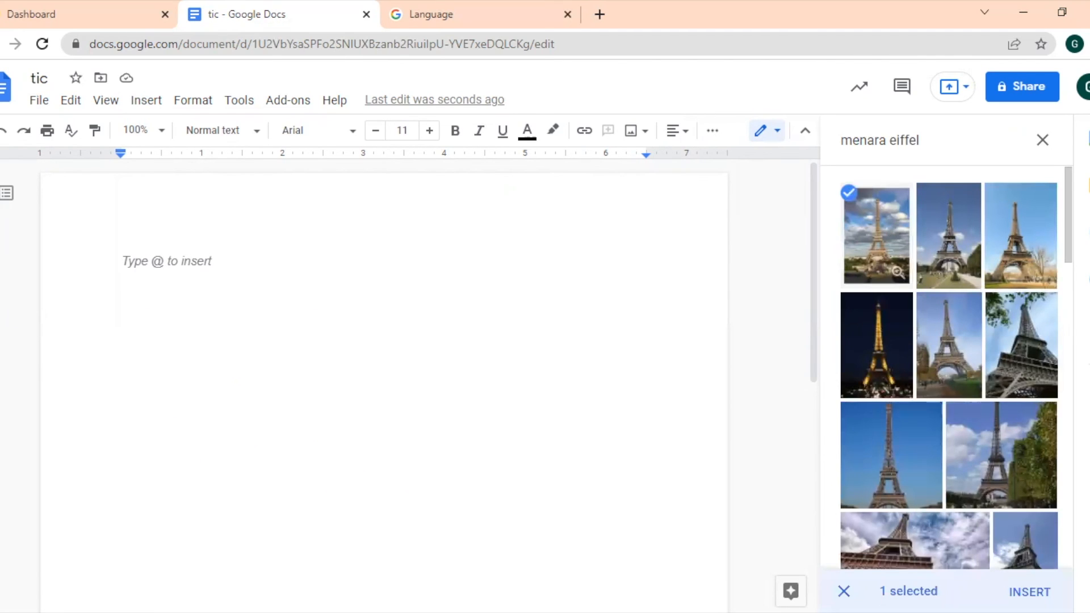
left_click(1029, 592)
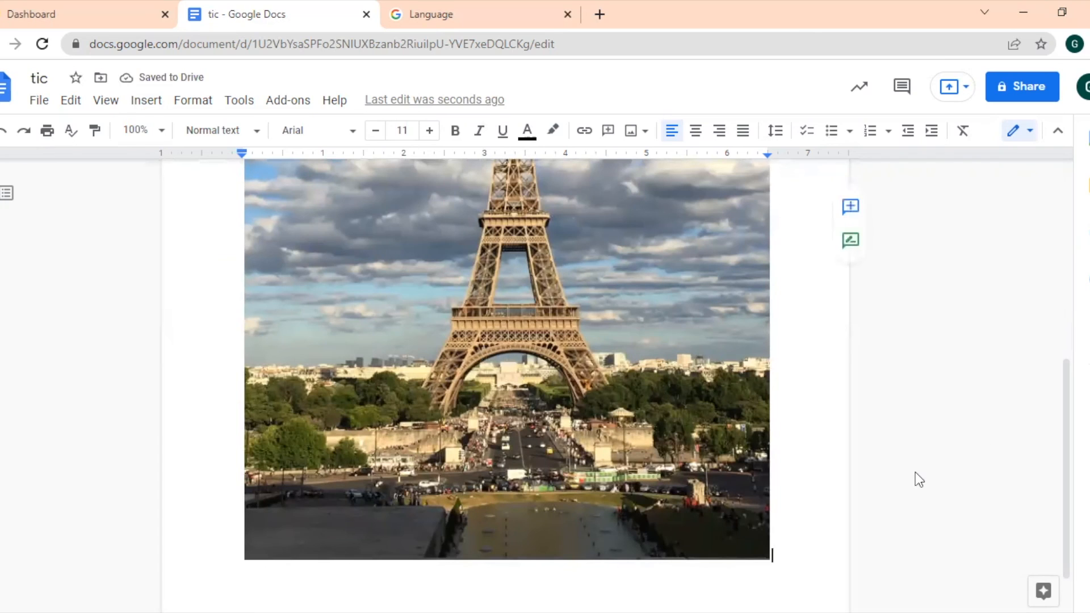
- Start a new line below the Eiffel Tower picture and open voice typing with its language set to Bahasa Indonesia
key("Return")
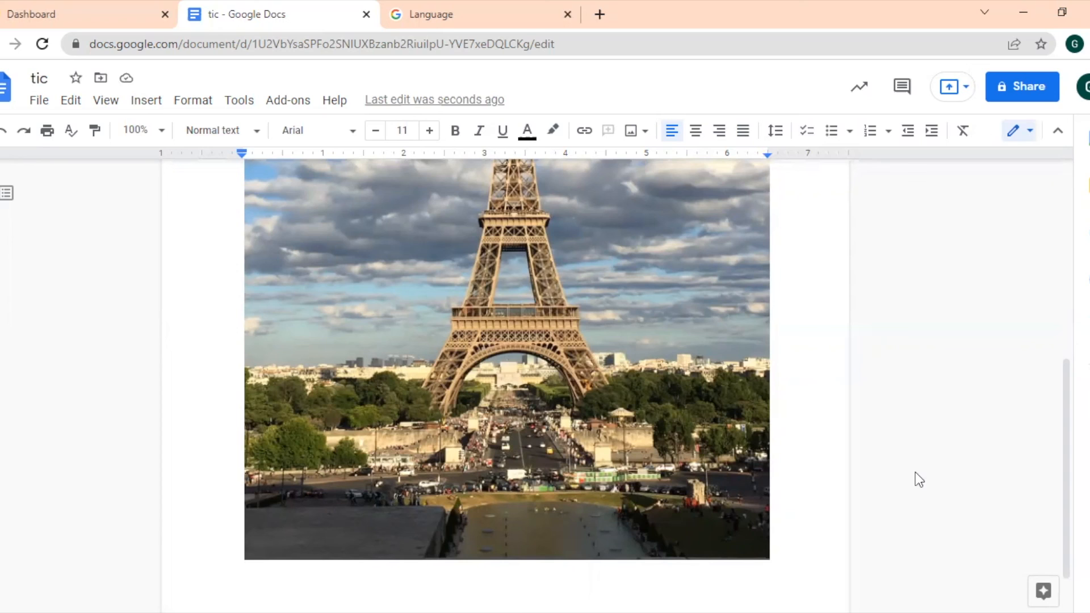
left_click(240, 107)
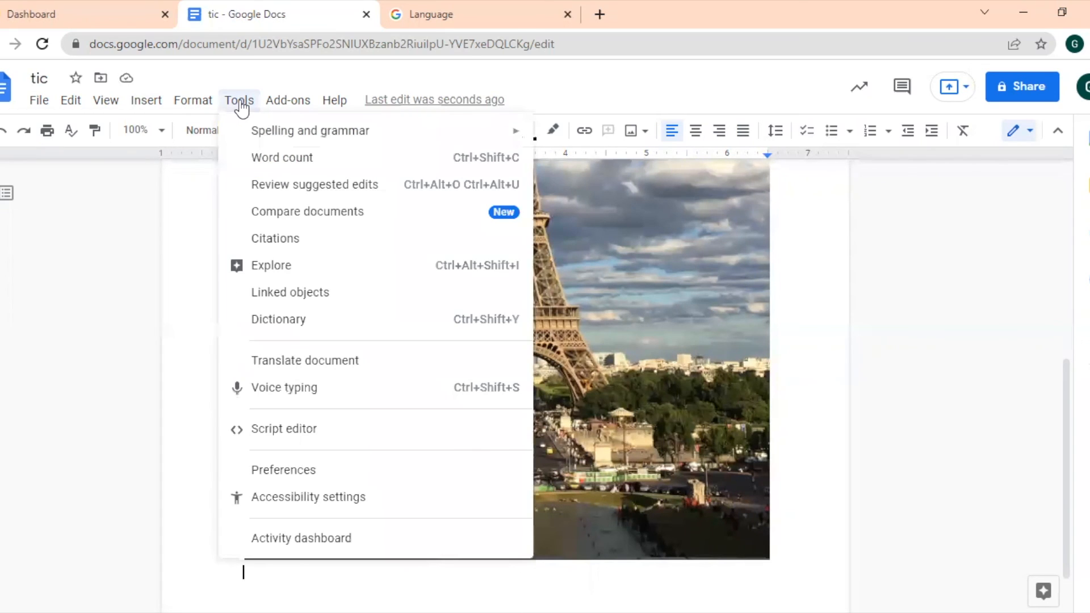
left_click(301, 394)
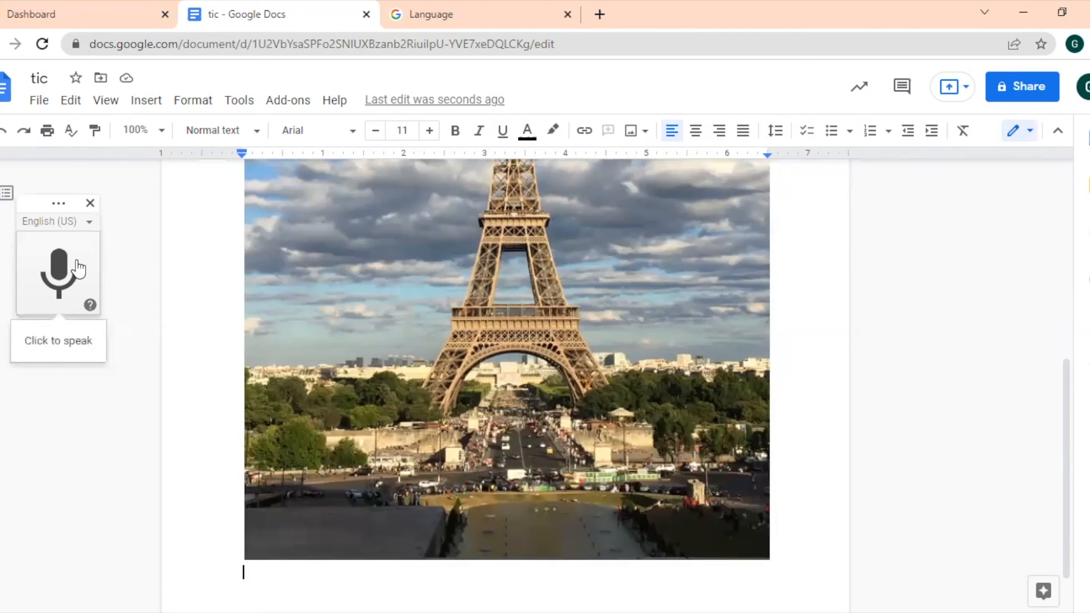
left_click(83, 223)
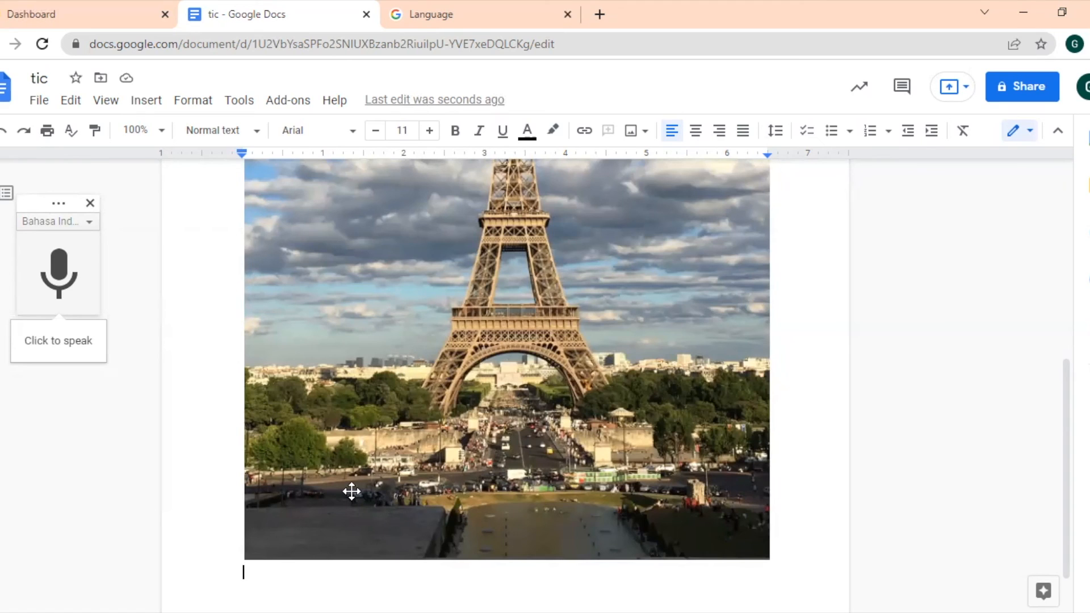
- Paste the copied sentence "Technologies de l'information de la communication pour l'enseignement." on the line below the Eiffel Tower picture
right_click(270, 569)
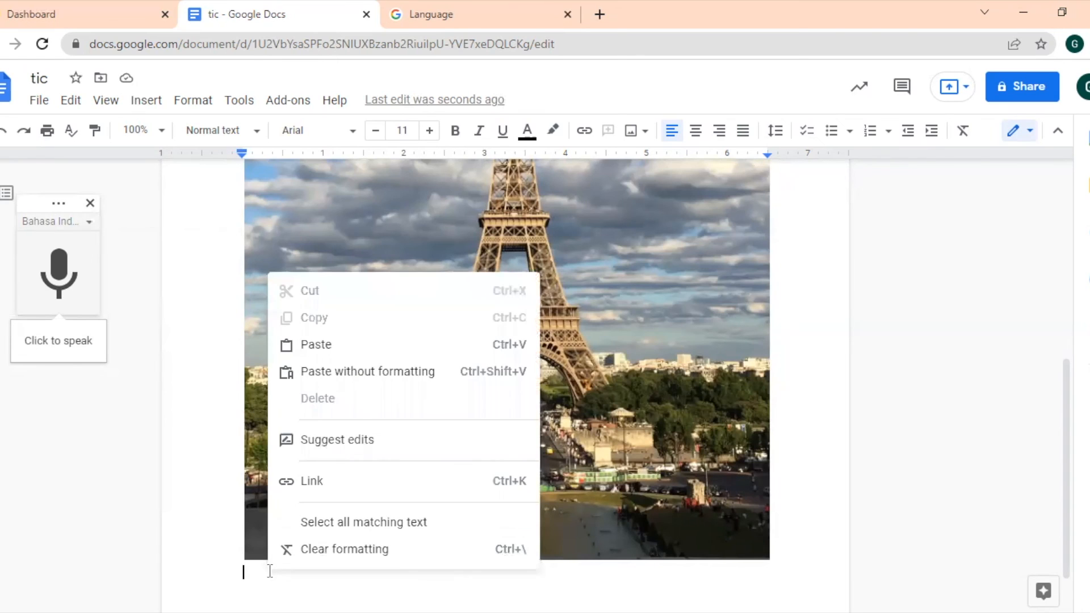
left_click(330, 346)
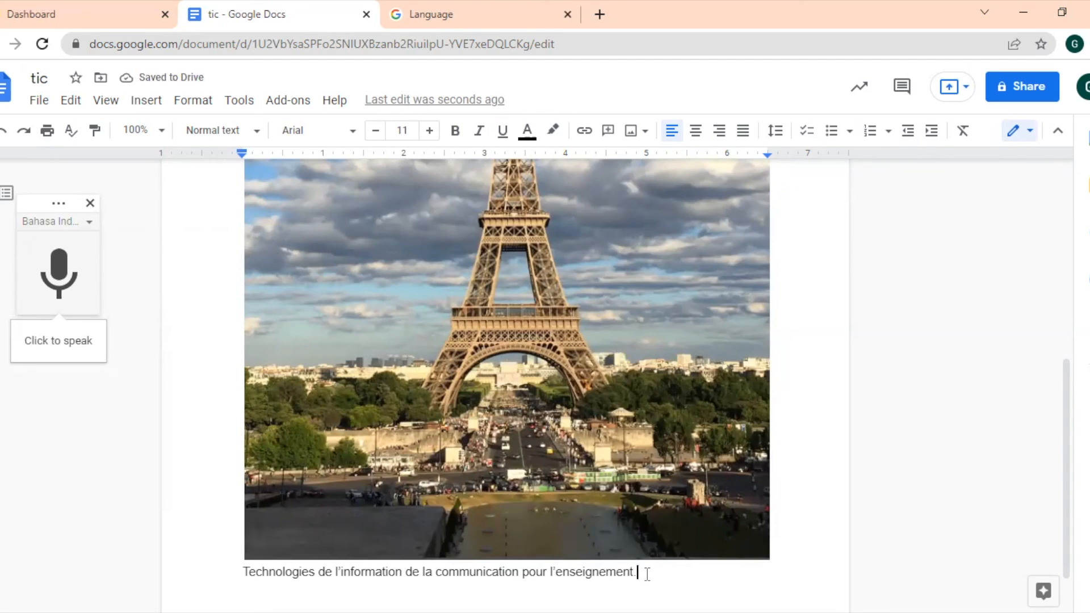
- Start a comment on "l'enseignement." with an @ mention to show the suggested people, and cancel the comment
left_click_drag(644, 573, 548, 572)
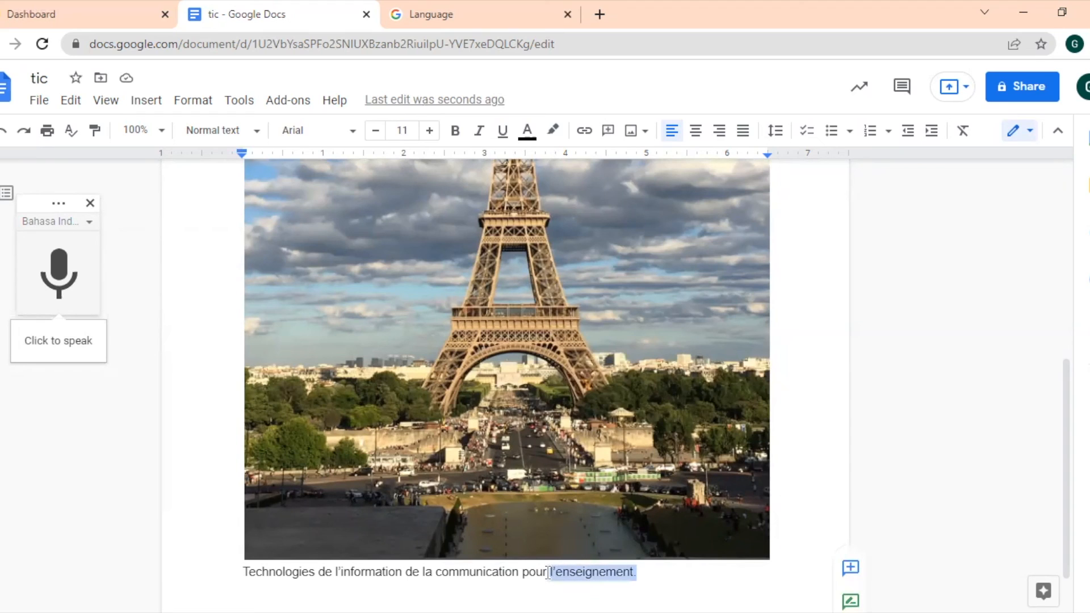
left_click(850, 568)
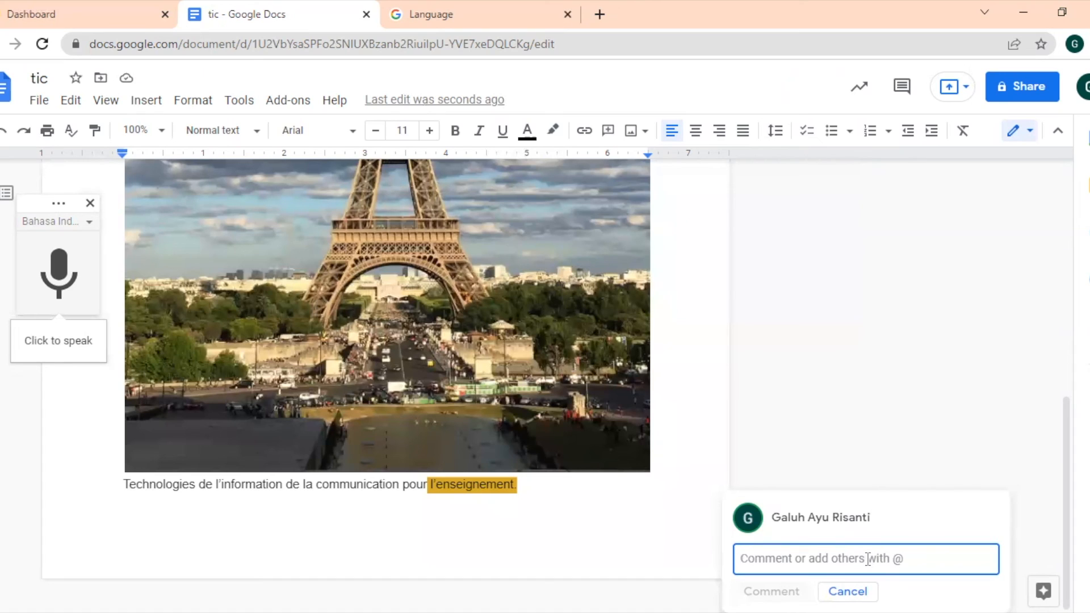
type("@")
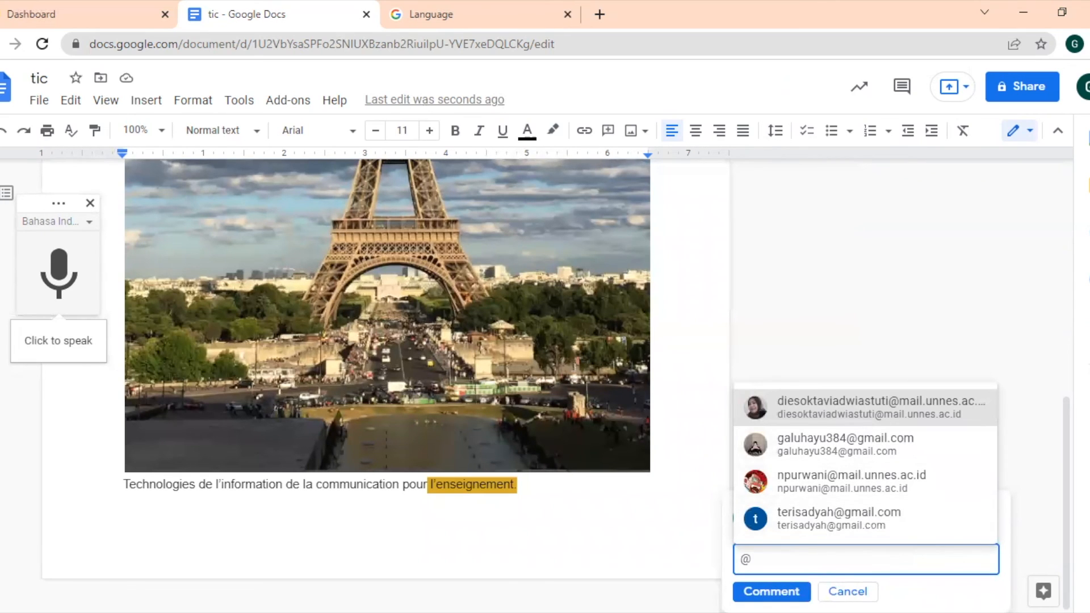
left_click(847, 591)
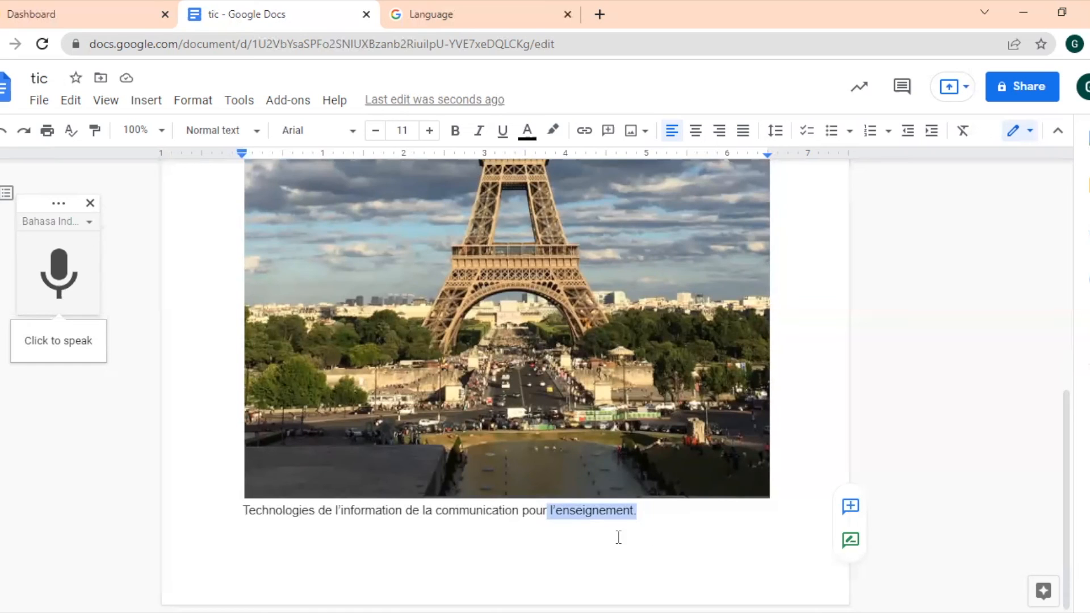
- Create a translated copy of the document in Indonesian, keeping the suggested title
left_click(237, 105)
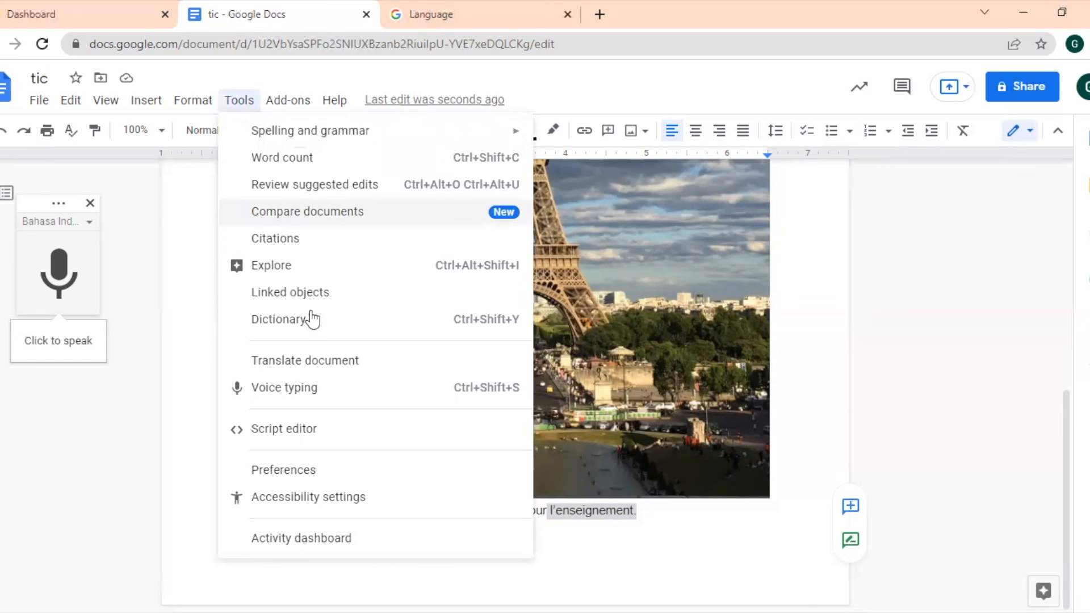
left_click(307, 362)
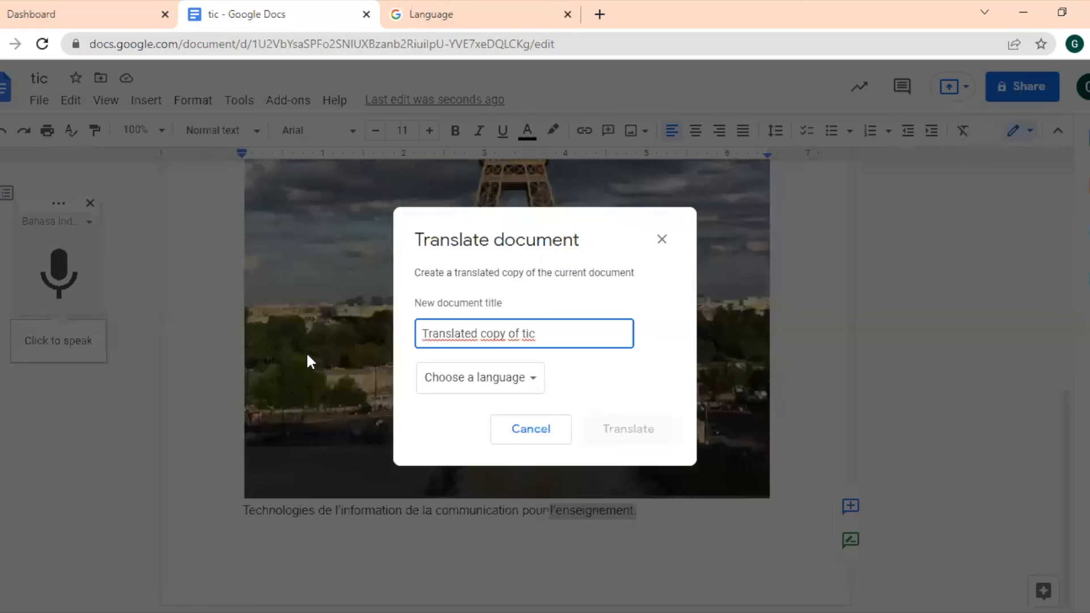
left_click(493, 384)
left_click_drag(568, 379, 570, 464)
left_click(493, 492)
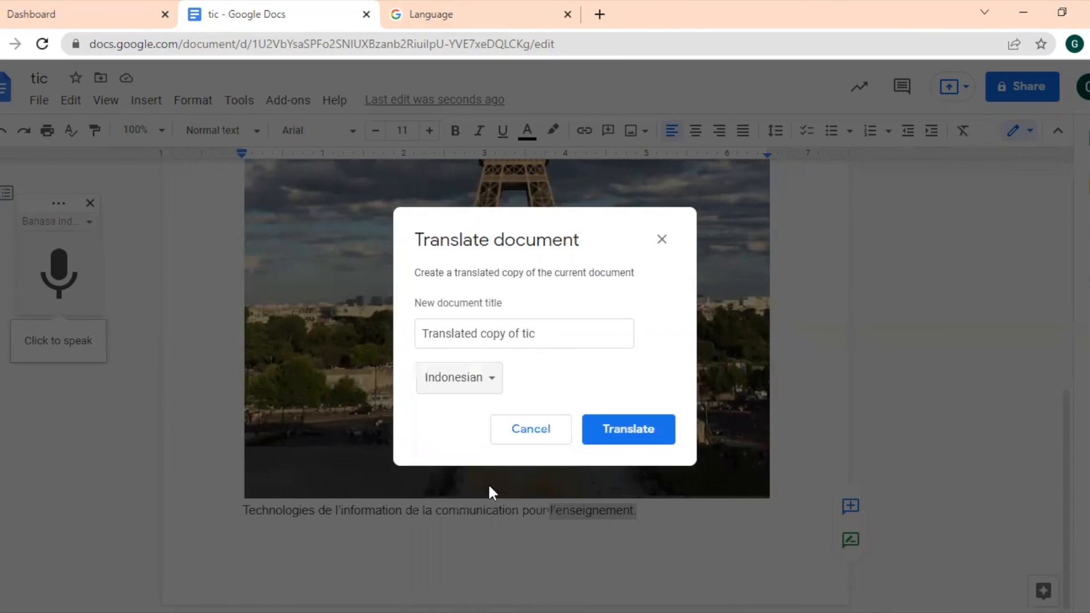
left_click(629, 436)
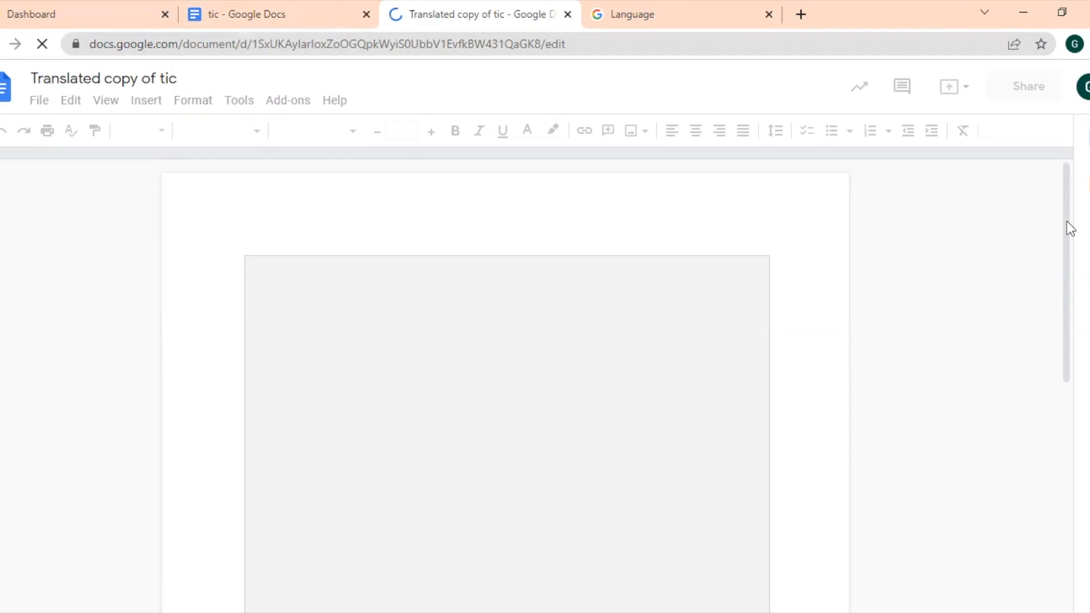
- Examine the translated sentence below the picture in the new copy and switch to the original "tic" document and back
left_click_drag(1067, 221, 1065, 316)
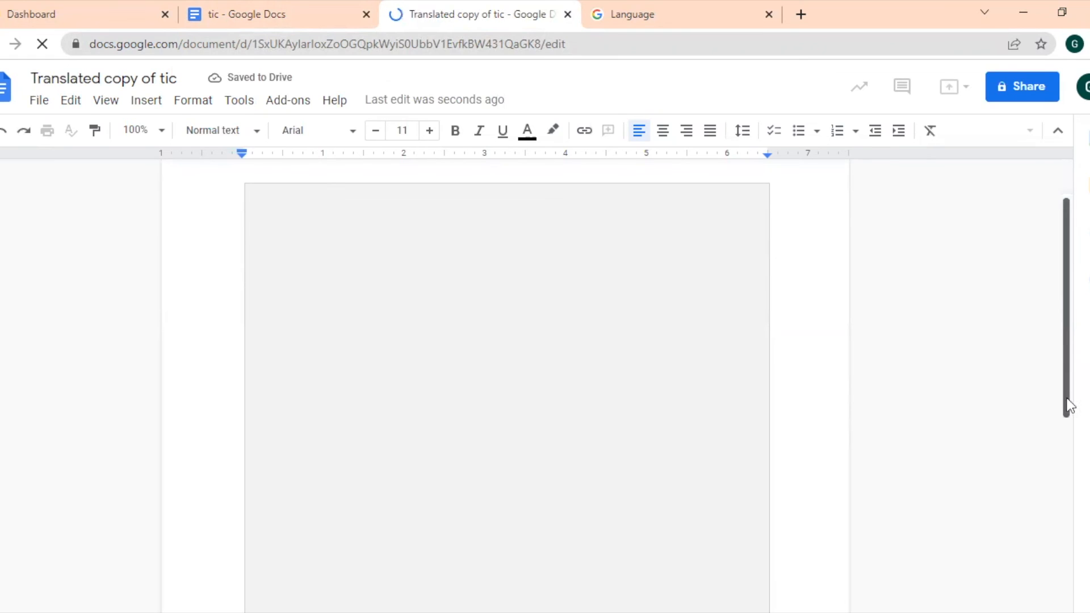
left_click_drag(1068, 399, 1070, 455)
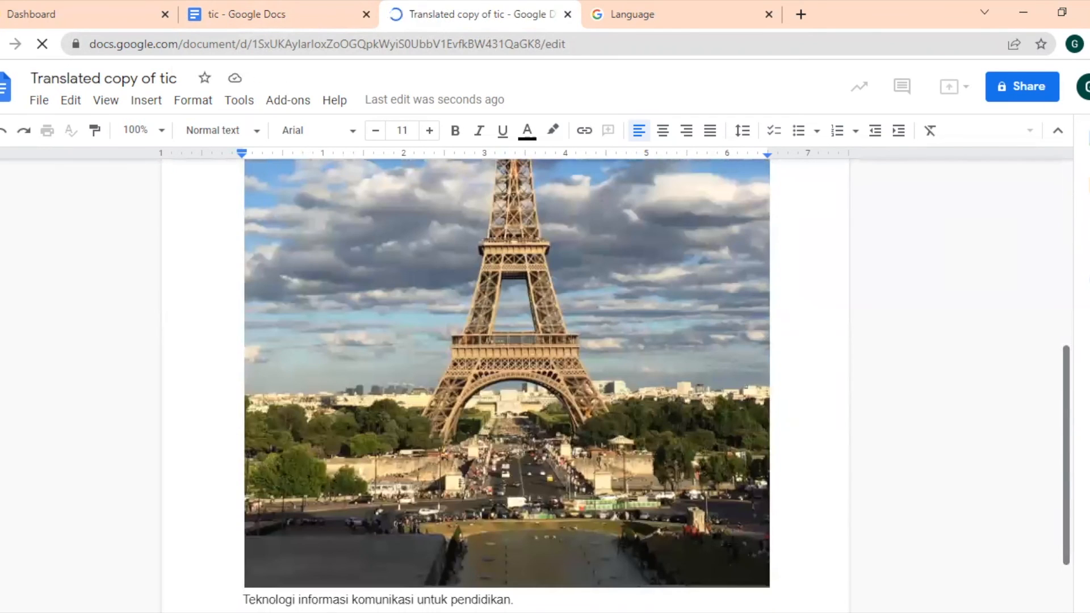
scroll(505, 374, "down", 2)
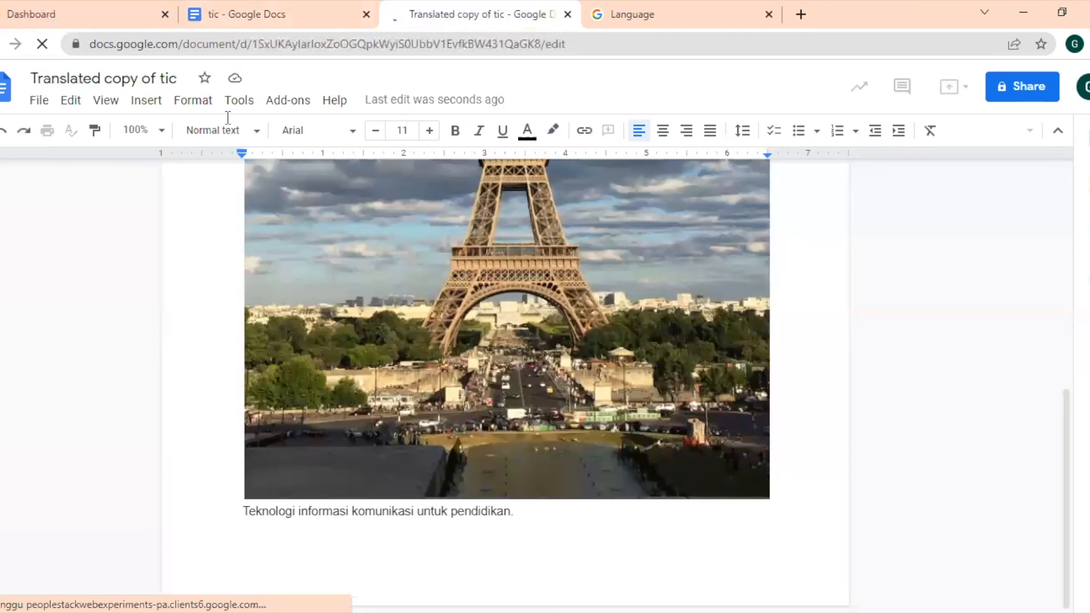
left_click(227, 28)
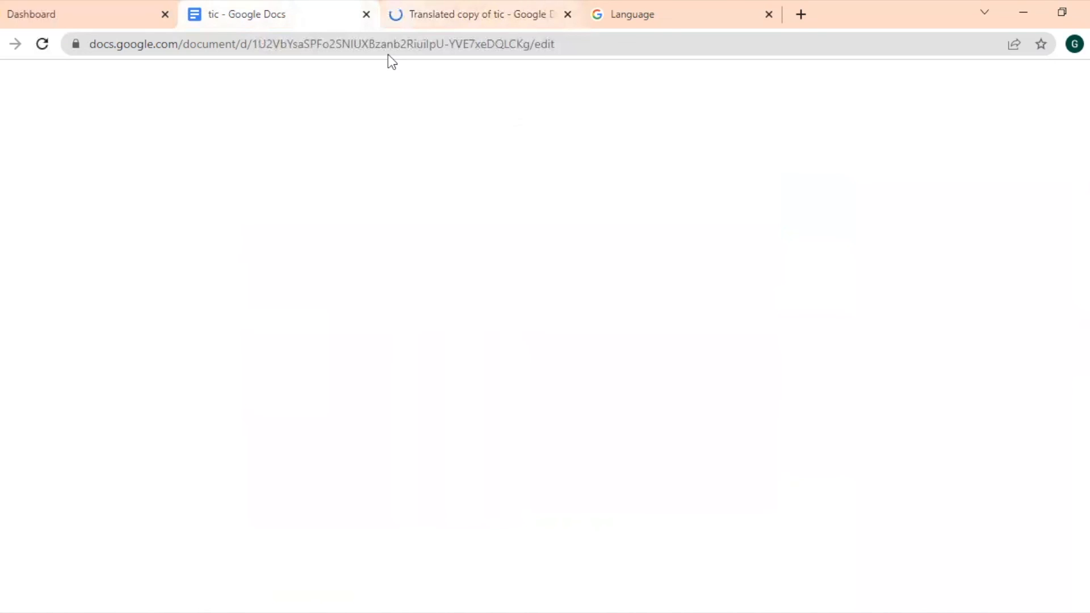
left_click(431, 17)
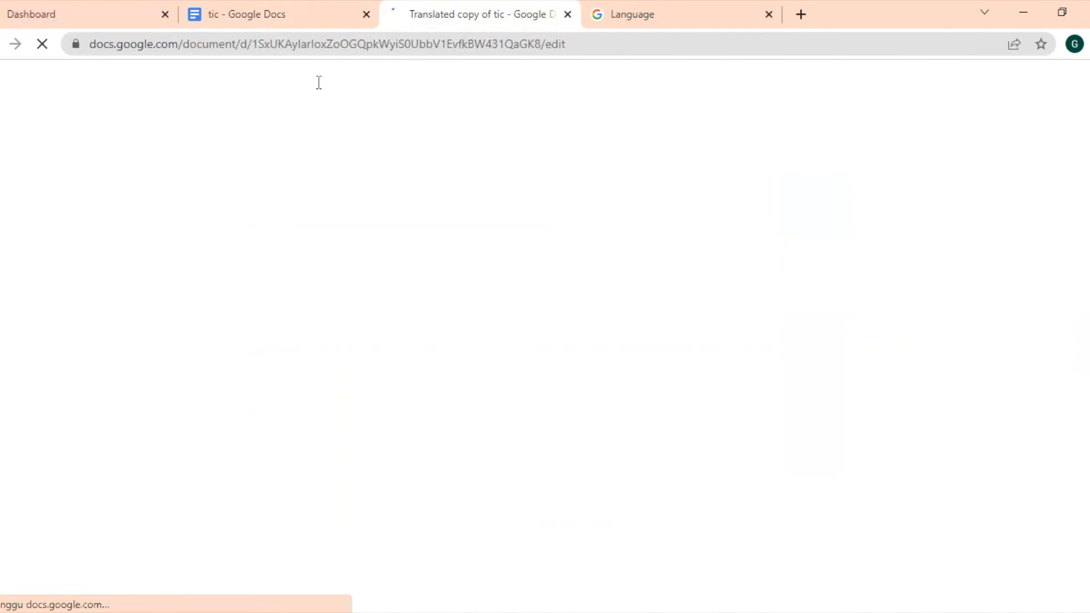